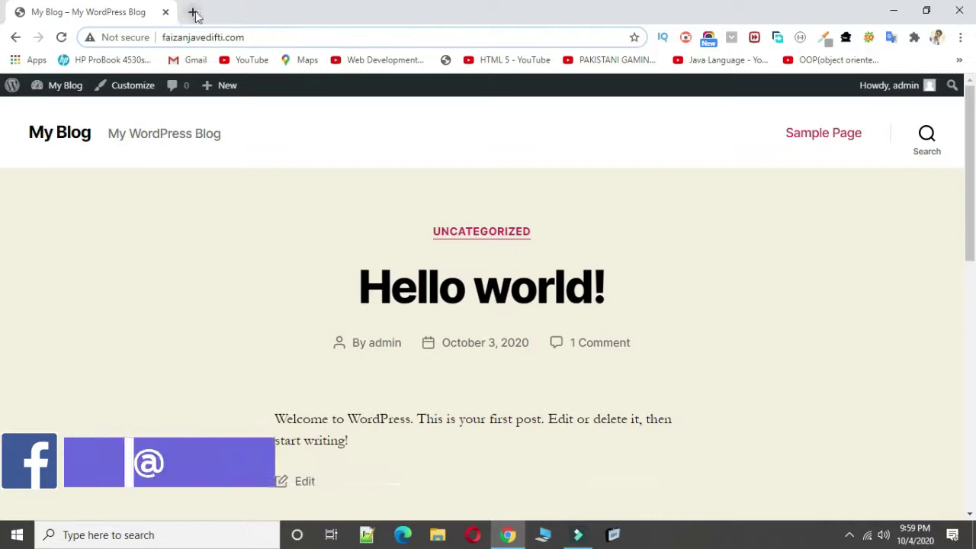
Open inspedium.com in the new tab from the address-bar suggestion for 'ins'.
{"action": "type", "text": "in"}
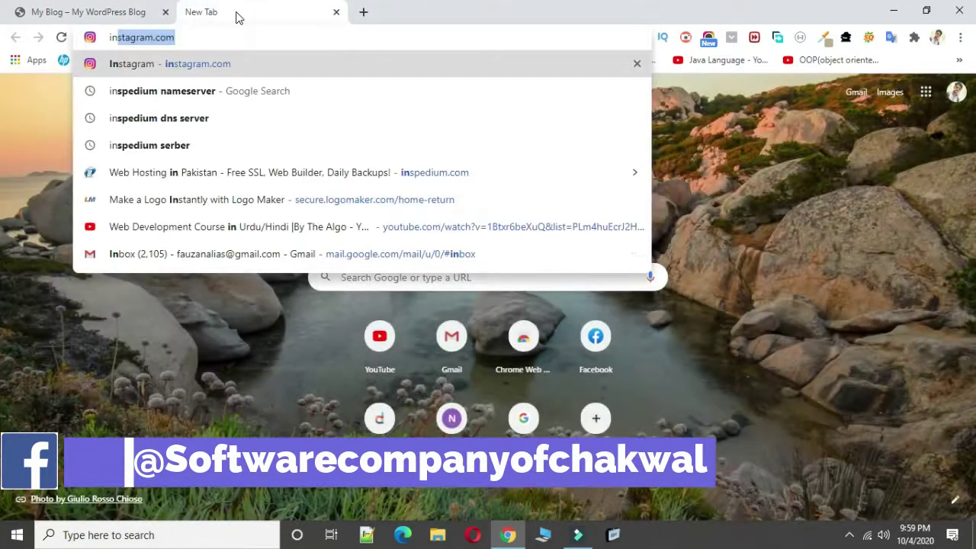
{"action": "type", "text": "p"}
{"action": "key", "text": "BackSpace"}
{"action": "type", "text": "s"}
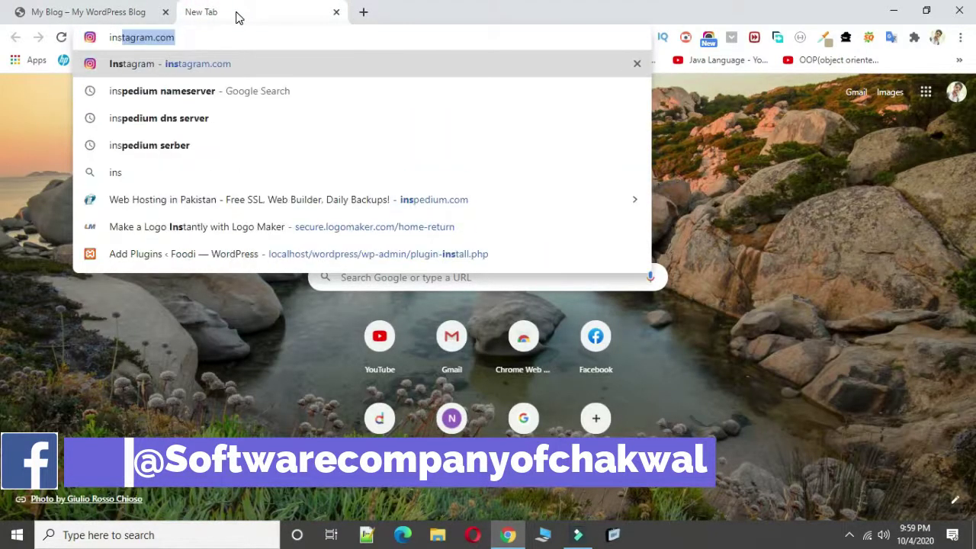
{"action": "key", "text": "Down"}
{"action": "key", "text": "Down"}
{"action": "key", "text": "Down"}
{"action": "key", "text": "Down"}
{"action": "key", "text": "Down"}
{"action": "key", "text": "Return"}
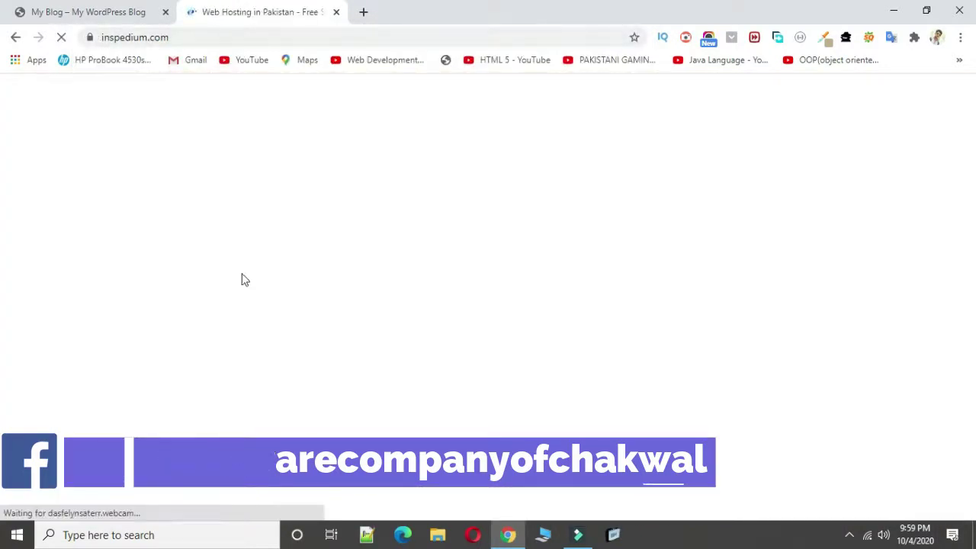
Scroll through Inspedium's hosting plan prices, then return to the My Blog tab.
{"action": "scroll", "coordinate": [336, 222], "scroll_direction": "down", "scroll_amount": 10}
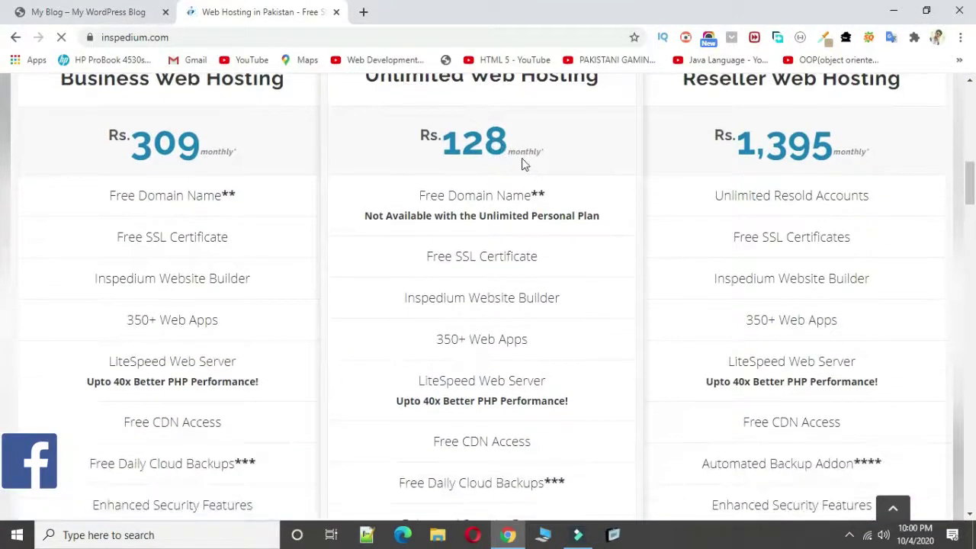
{"action": "scroll", "coordinate": [525, 161], "scroll_direction": "down", "scroll_amount": 5}
{"action": "scroll", "coordinate": [530, 164], "scroll_direction": "up", "scroll_amount": 2}
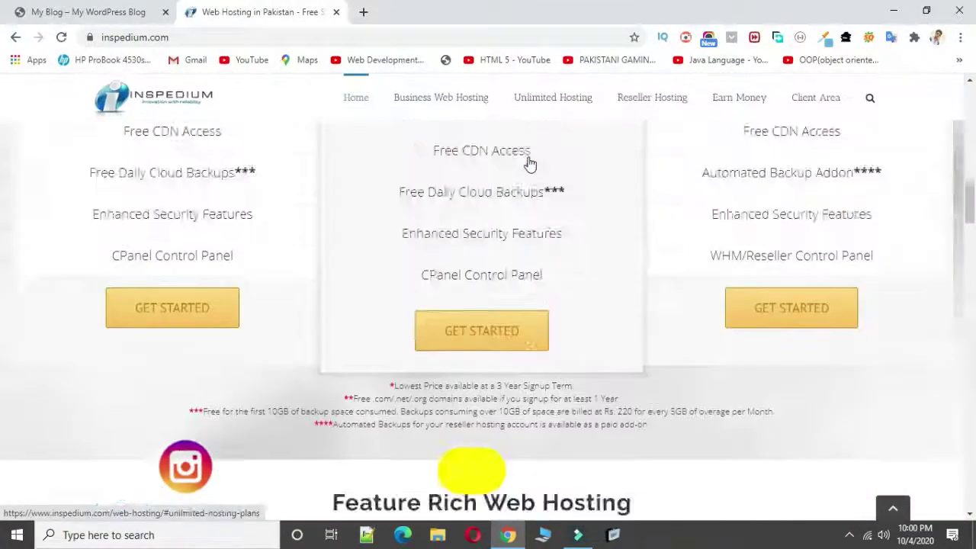
{"action": "scroll", "coordinate": [530, 164], "scroll_direction": "up", "scroll_amount": 4}
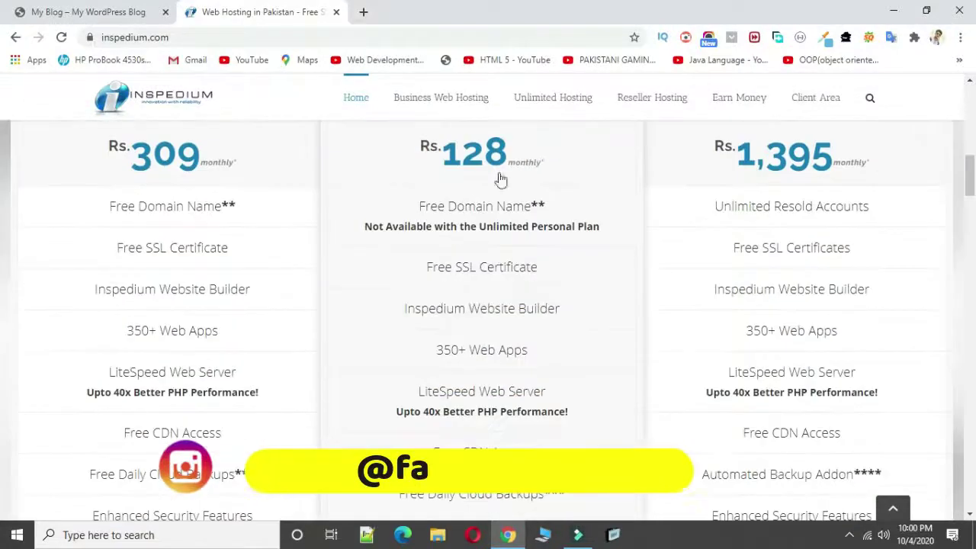
{"action": "scroll", "coordinate": [483, 179], "scroll_direction": "up", "scroll_amount": 6}
{"action": "scroll", "coordinate": [482, 181], "scroll_direction": "down", "scroll_amount": 6}
{"action": "scroll", "coordinate": [482, 182], "scroll_direction": "up", "scroll_amount": 2}
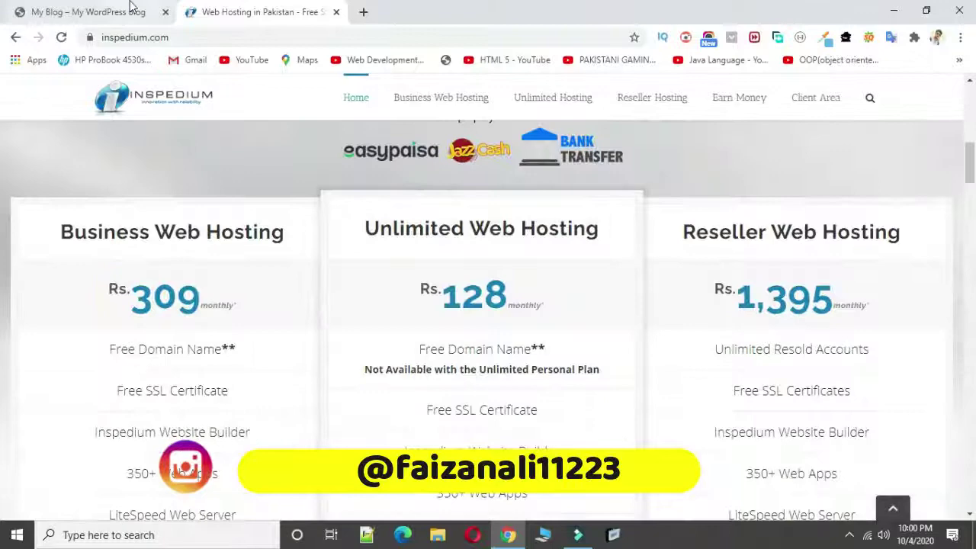
{"action": "scroll", "coordinate": [470, 247], "scroll_direction": "down", "scroll_amount": 8}
{"action": "scroll", "coordinate": [470, 247], "scroll_direction": "up", "scroll_amount": 7}
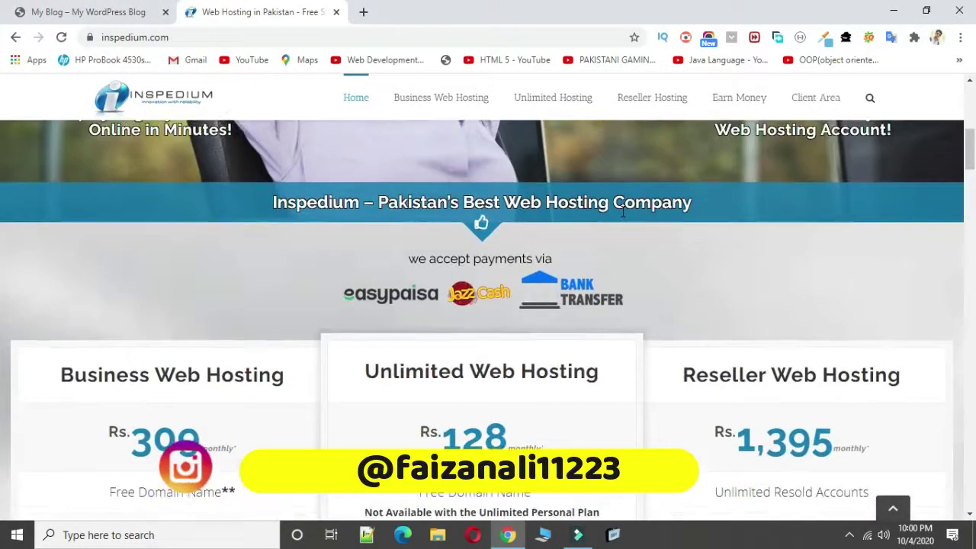
{"action": "scroll", "coordinate": [614, 221], "scroll_direction": "down", "scroll_amount": 12}
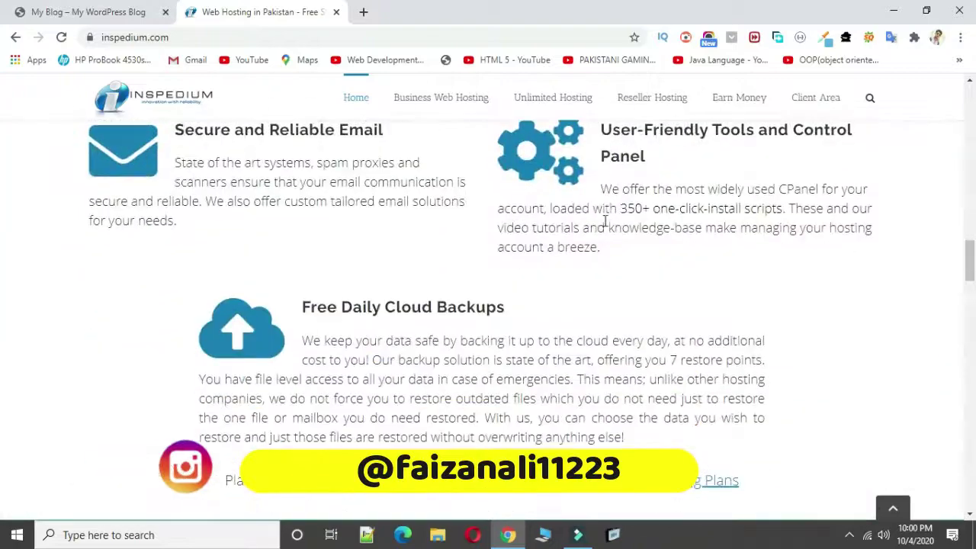
{"action": "scroll", "coordinate": [602, 226], "scroll_direction": "down", "scroll_amount": 4}
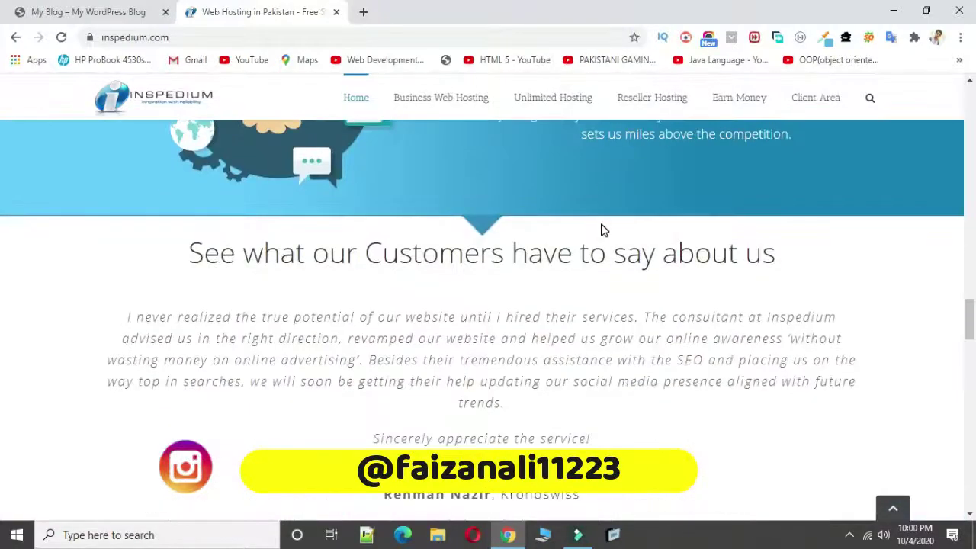
{"action": "scroll", "coordinate": [603, 231], "scroll_direction": "up", "scroll_amount": 15}
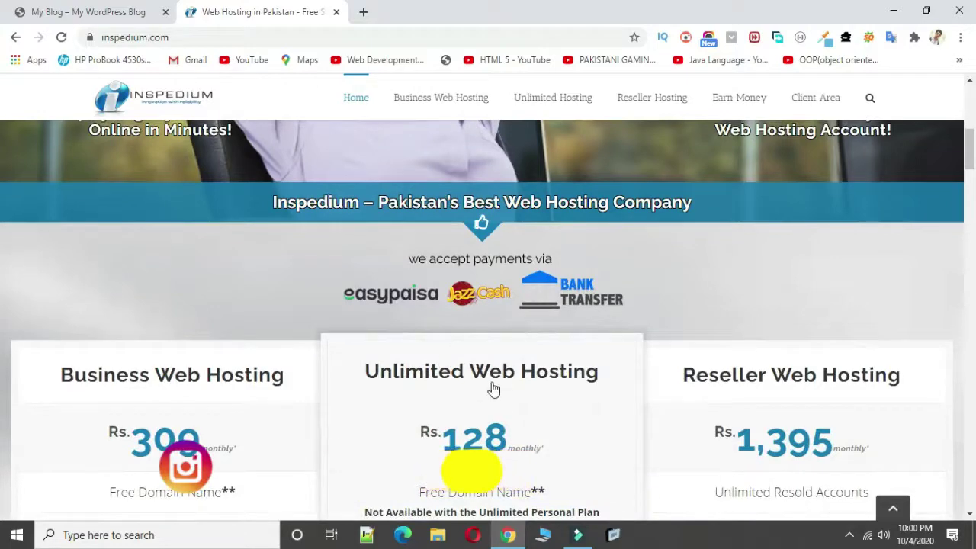
{"action": "scroll", "coordinate": [493, 389], "scroll_direction": "down", "scroll_amount": 4}
{"action": "scroll", "coordinate": [493, 389], "scroll_direction": "up", "scroll_amount": 6}
{"action": "left_click", "coordinate": [64, 15]}
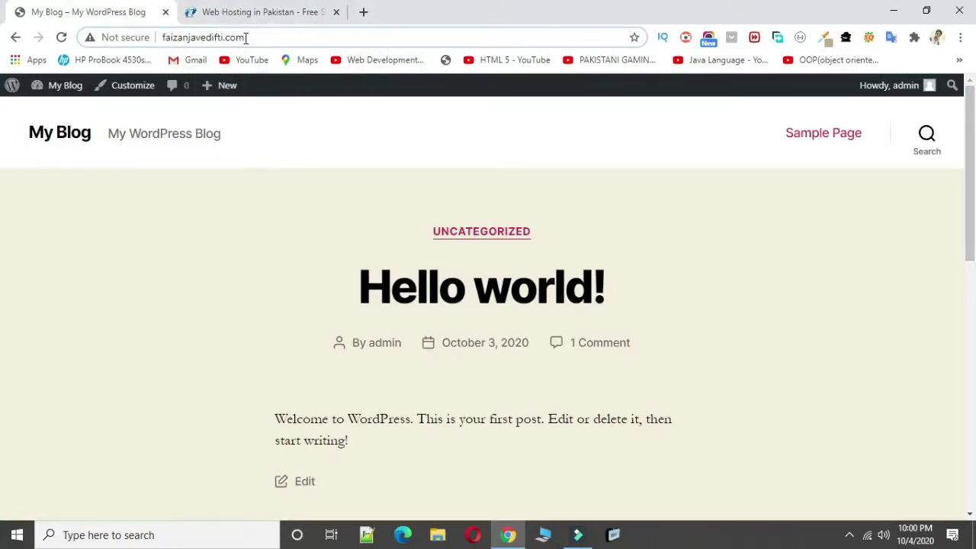
Load the site's /wp-admin/ dashboard and open the admin account's profile page.
{"action": "type", "text": "/wp-admin/"}
{"action": "key", "text": "Return"}
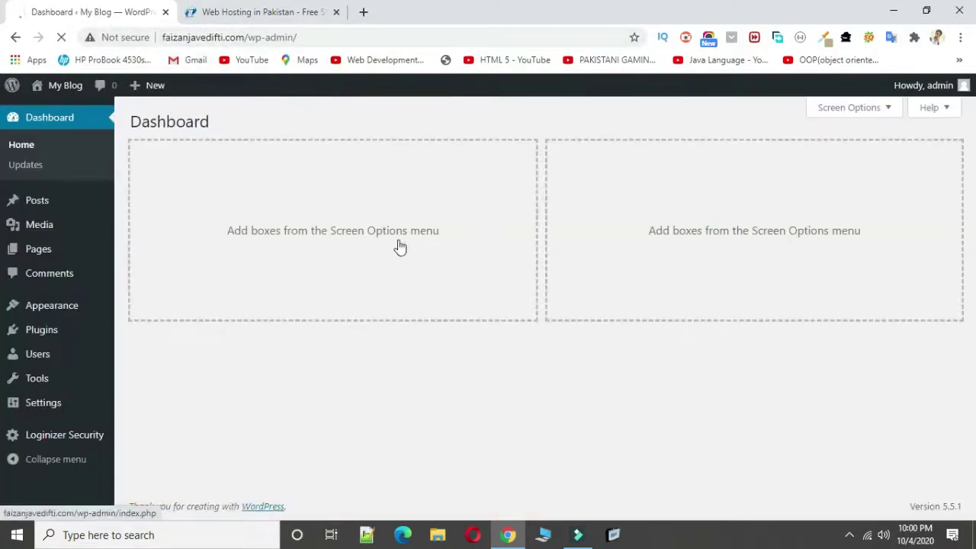
{"action": "left_click", "coordinate": [934, 85]}
{"action": "left_click", "coordinate": [872, 158]}
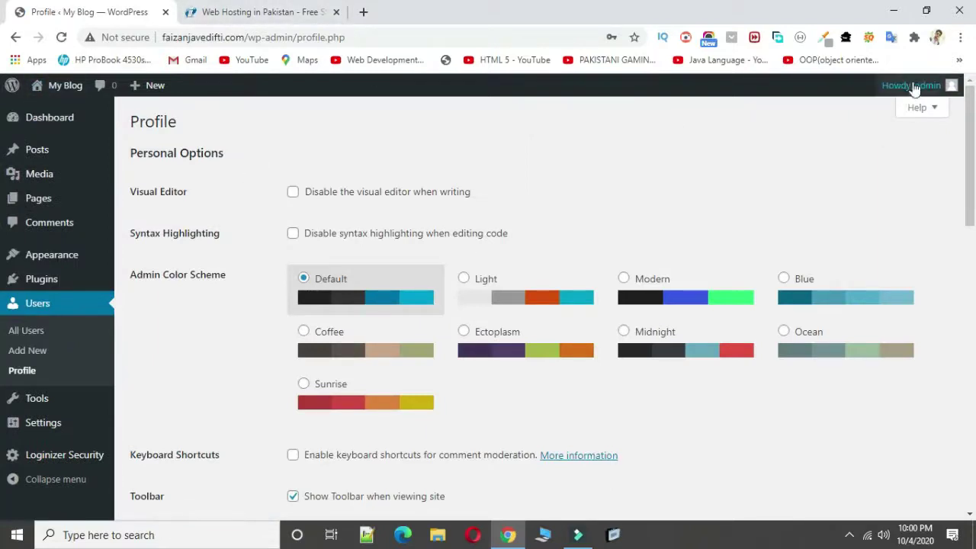
{"action": "mouse_move", "coordinate": [915, 82]}
{"action": "left_click", "coordinate": [849, 158]}
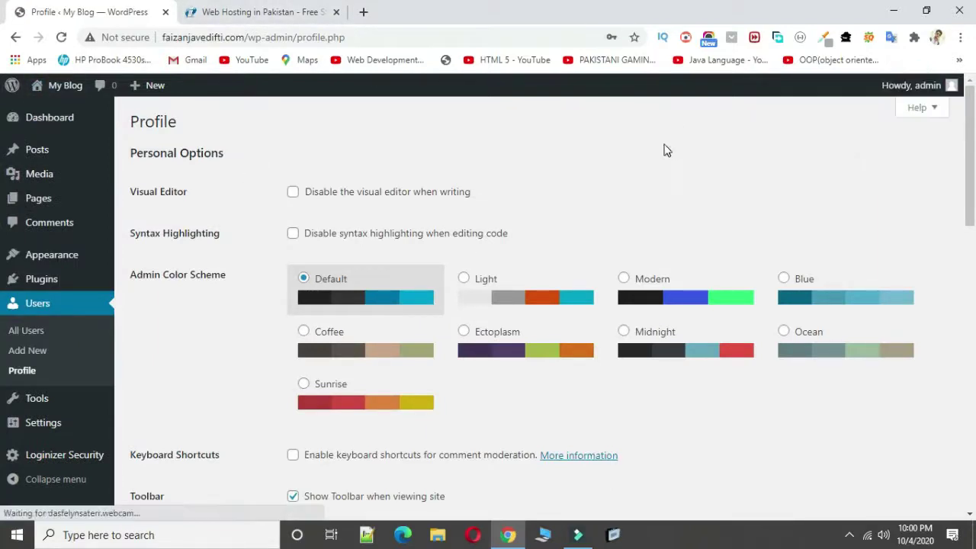
{"action": "mouse_move", "coordinate": [919, 85]}
{"action": "left_click", "coordinate": [865, 160]}
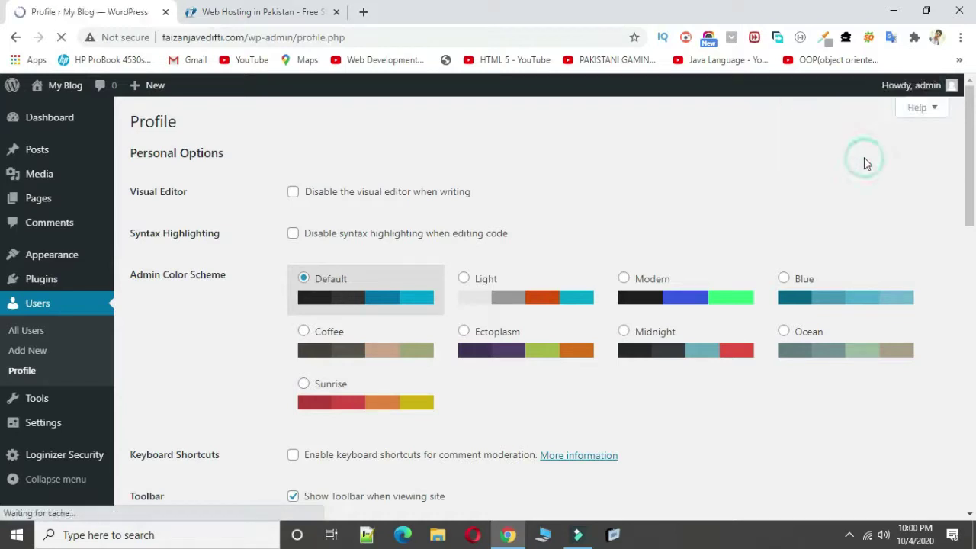
View the blog front page, close the Inspedium tab, and reload the Dashboard via /wp.
{"action": "left_click", "coordinate": [68, 106]}
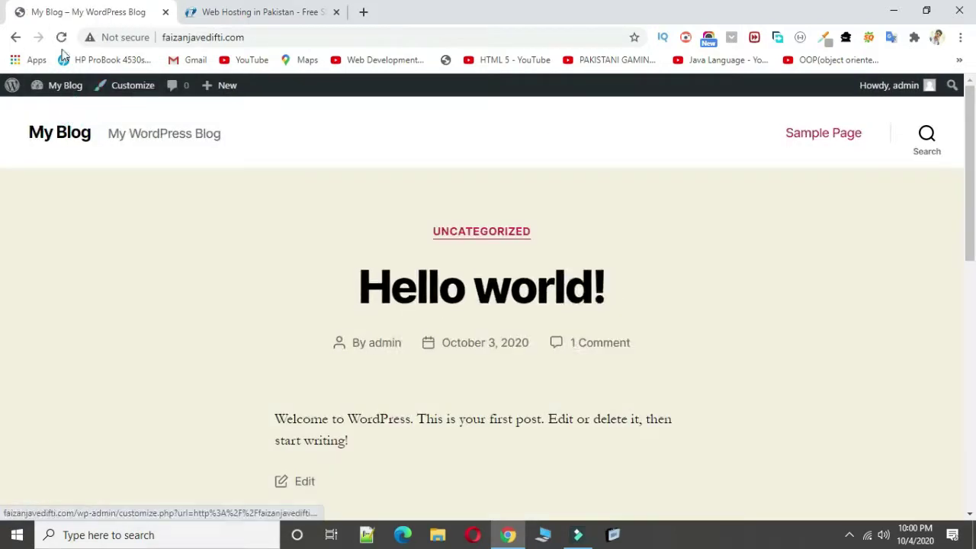
{"action": "left_click", "coordinate": [337, 12]}
{"action": "left_click", "coordinate": [290, 40]}
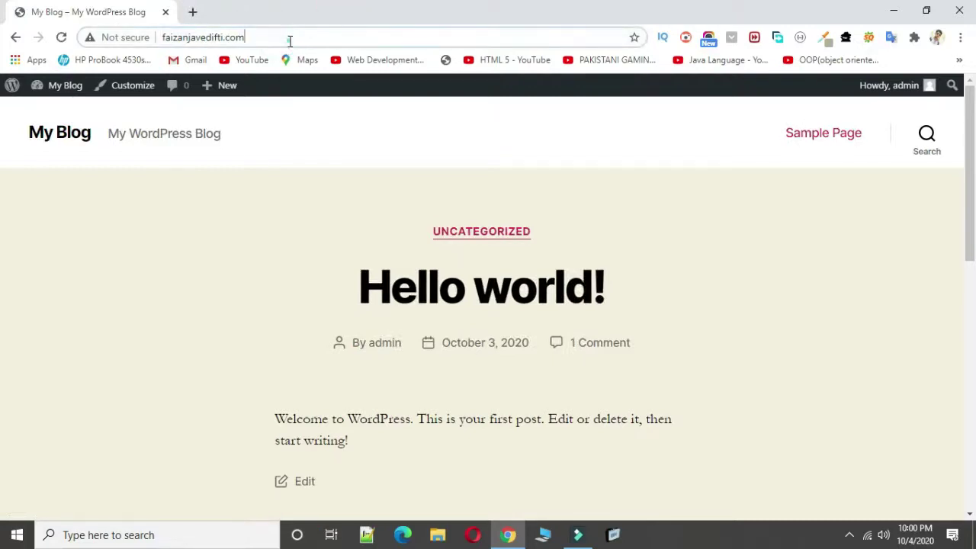
{"action": "type", "text": "/wp"}
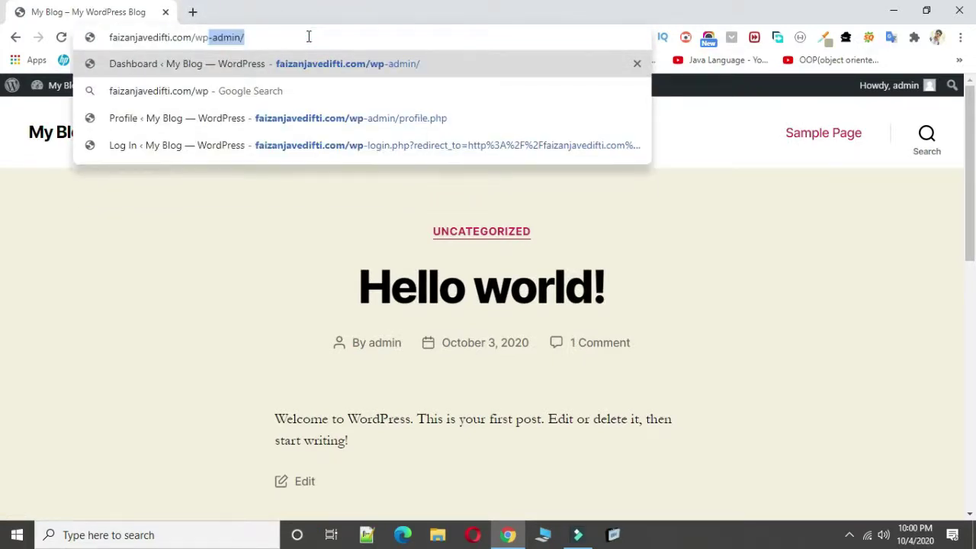
{"action": "key", "text": "Return"}
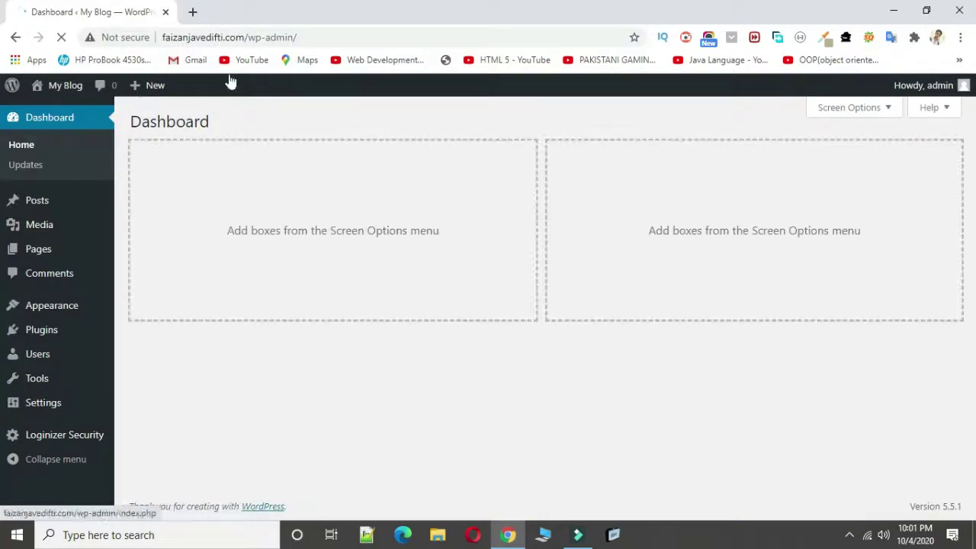
{"action": "mouse_move", "coordinate": [932, 99]}
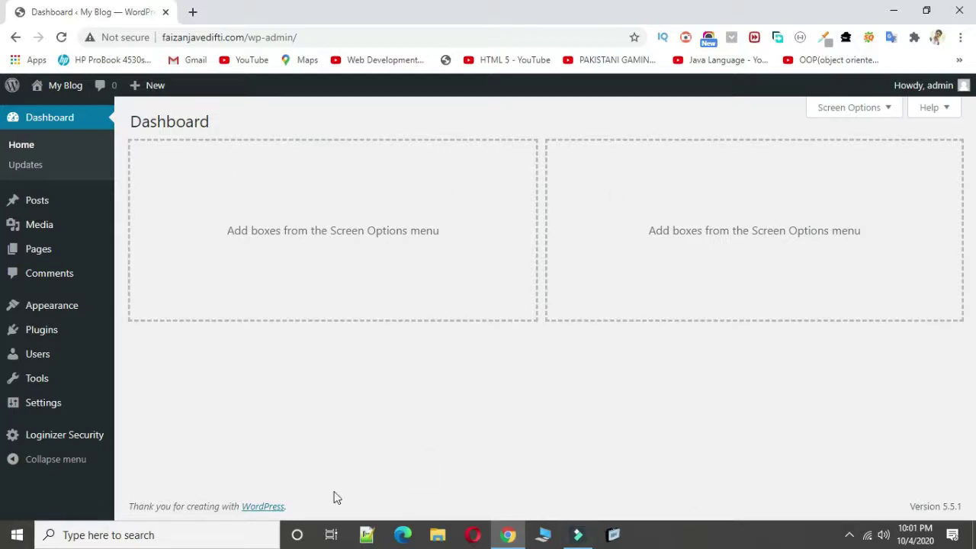
Delete the Twenty Nineteen theme from Appearance > Themes.
{"action": "mouse_move", "coordinate": [74, 312]}
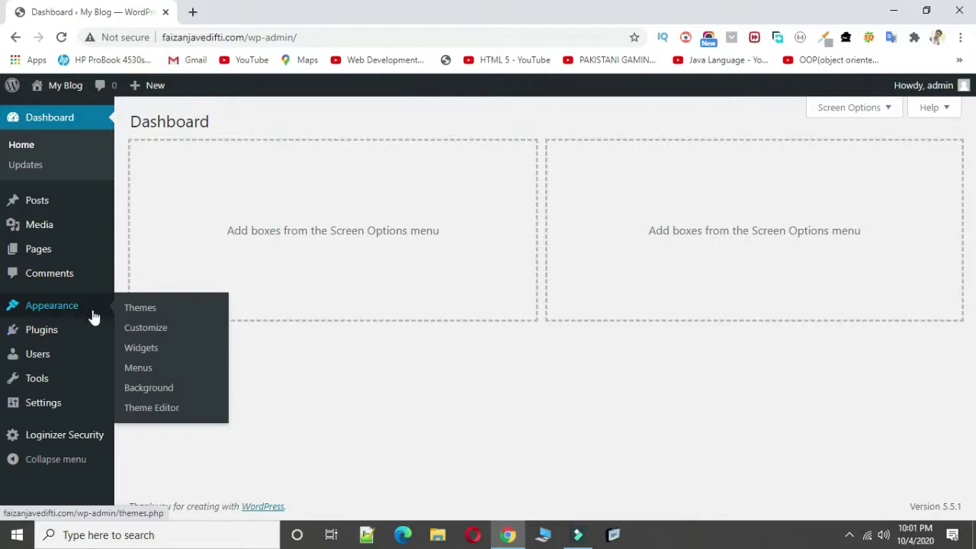
{"action": "left_click", "coordinate": [141, 308]}
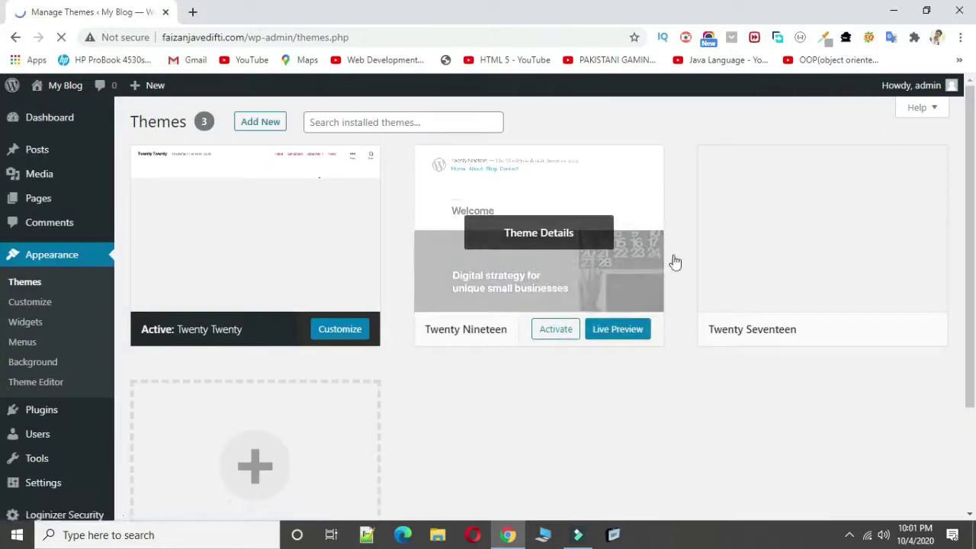
{"action": "left_click", "coordinate": [568, 246]}
{"action": "left_click", "coordinate": [923, 489]}
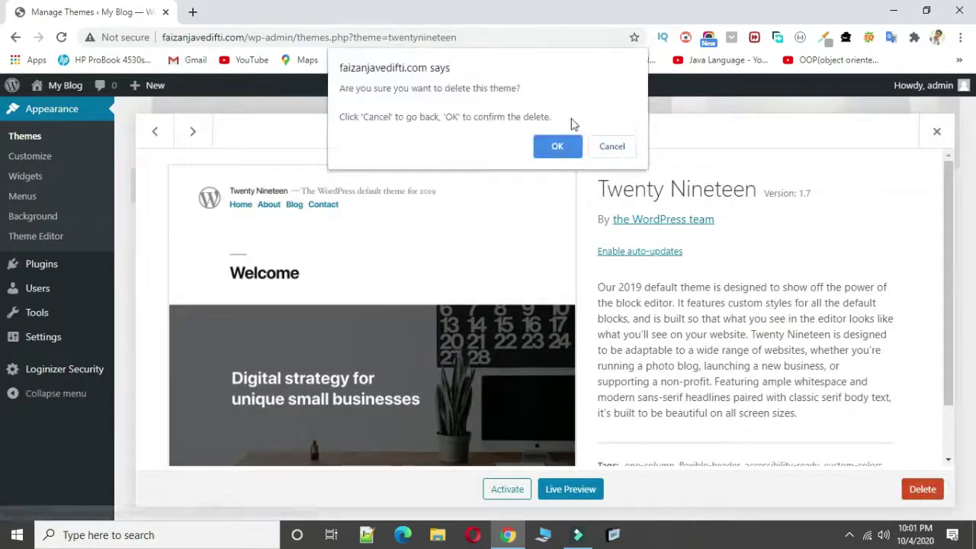
{"action": "left_click", "coordinate": [559, 146]}
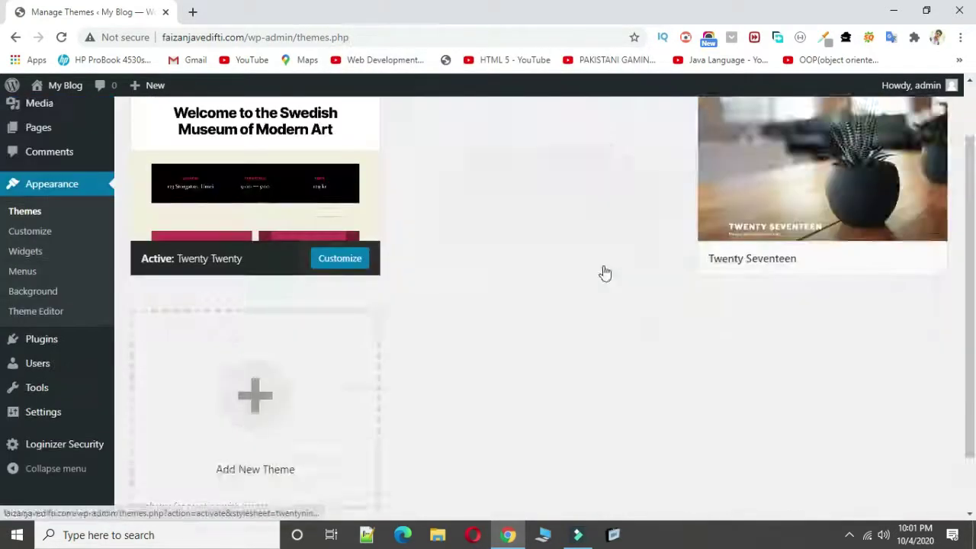
Delete the Twenty Seventeen theme, then go to the Add Themes page.
{"action": "left_click", "coordinate": [471, 192]}
{"action": "left_click", "coordinate": [925, 489]}
{"action": "left_click", "coordinate": [559, 146]}
{"action": "left_click", "coordinate": [377, 327]}
{"action": "left_click", "coordinate": [459, 241]}
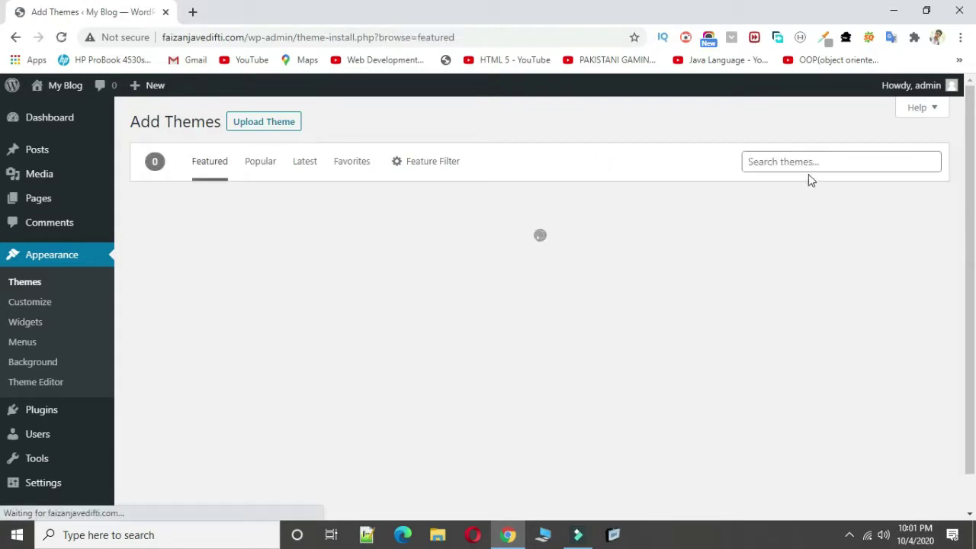
{"action": "left_click", "coordinate": [802, 158]}
{"action": "type", "text": "Ocean"}
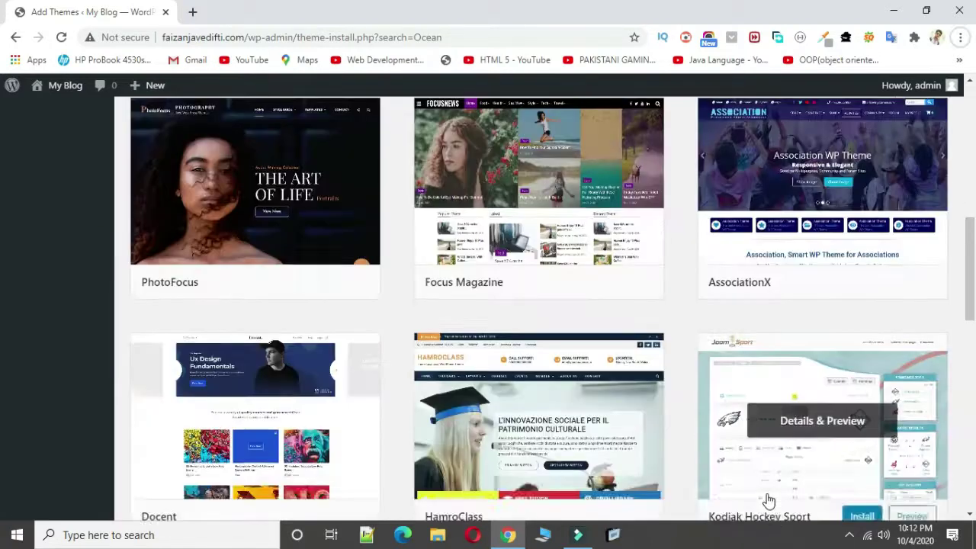
{"action": "scroll", "coordinate": [767, 501], "scroll_direction": "up", "scroll_amount": 6}
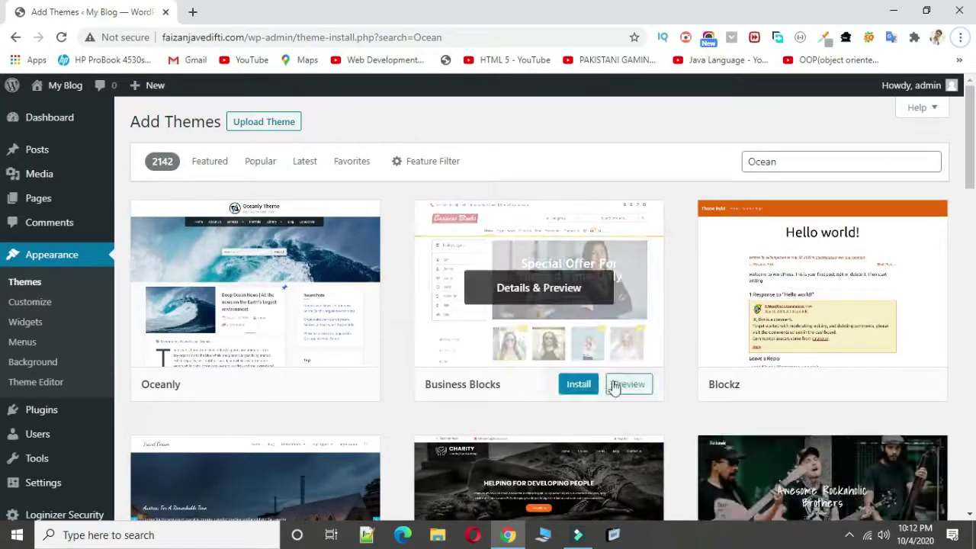
{"action": "scroll", "coordinate": [706, 355], "scroll_direction": "down", "scroll_amount": 2}
{"action": "scroll", "coordinate": [709, 357], "scroll_direction": "down", "scroll_amount": 9}
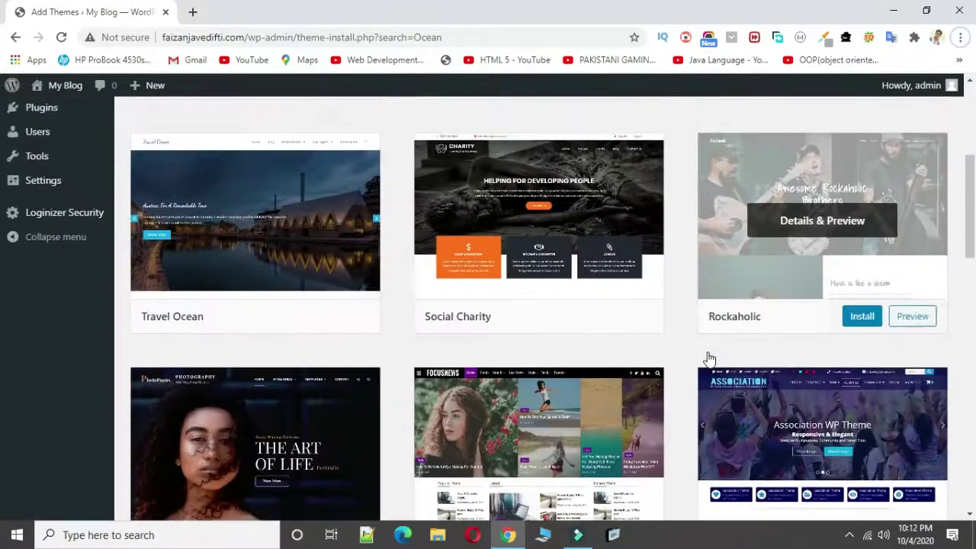
{"action": "scroll", "coordinate": [710, 357], "scroll_direction": "up", "scroll_amount": 11}
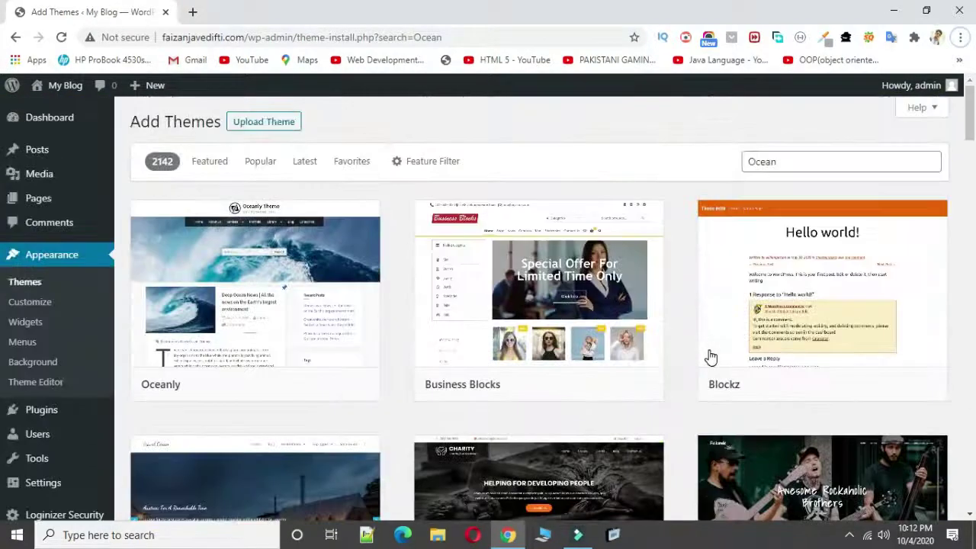
{"action": "scroll", "coordinate": [600, 342], "scroll_direction": "down", "scroll_amount": 11}
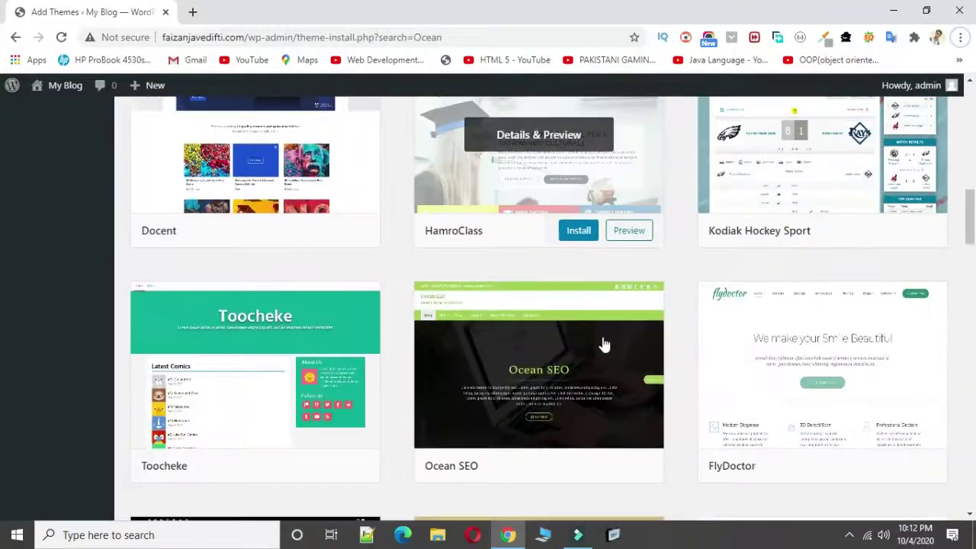
{"action": "scroll", "coordinate": [604, 344], "scroll_direction": "down", "scroll_amount": 12}
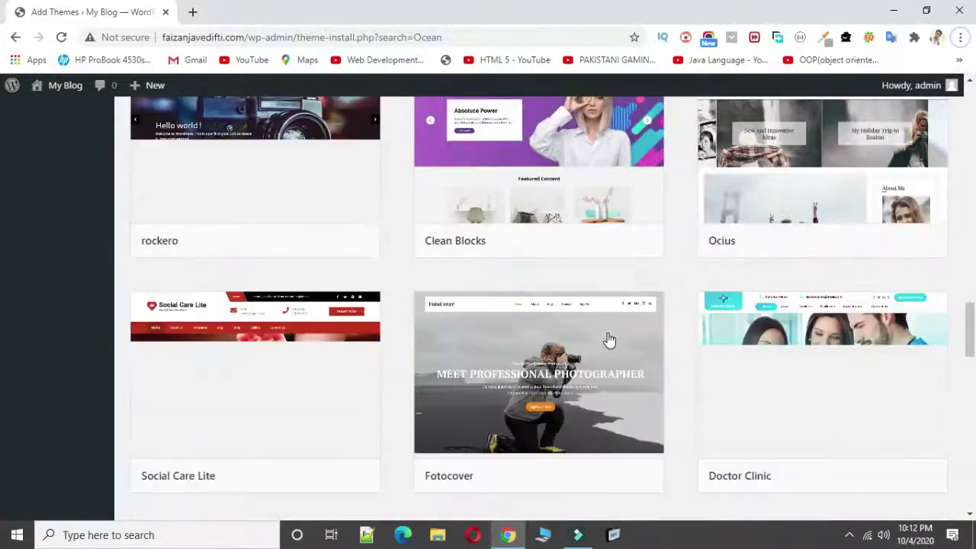
{"action": "scroll", "coordinate": [610, 340], "scroll_direction": "up", "scroll_amount": 20}
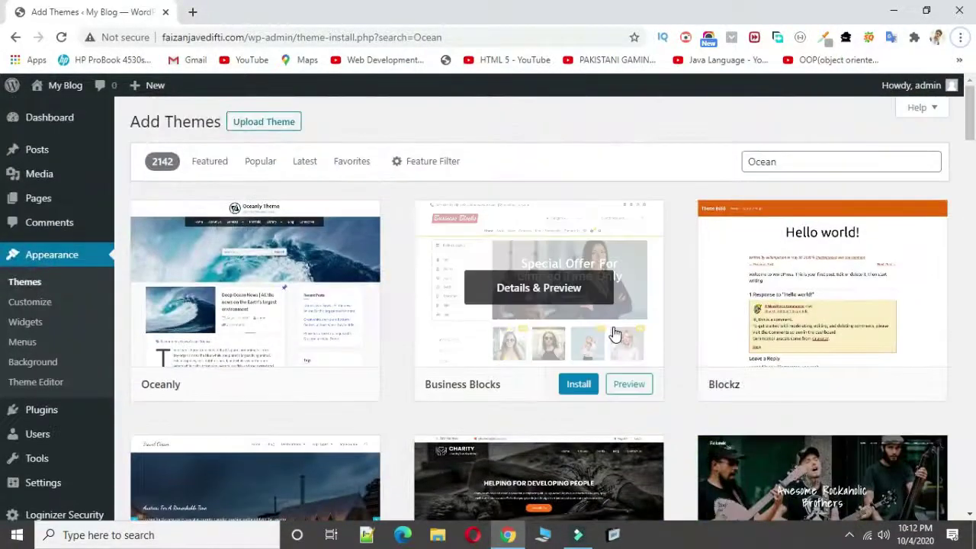
{"action": "scroll", "coordinate": [615, 334], "scroll_direction": "down", "scroll_amount": 7}
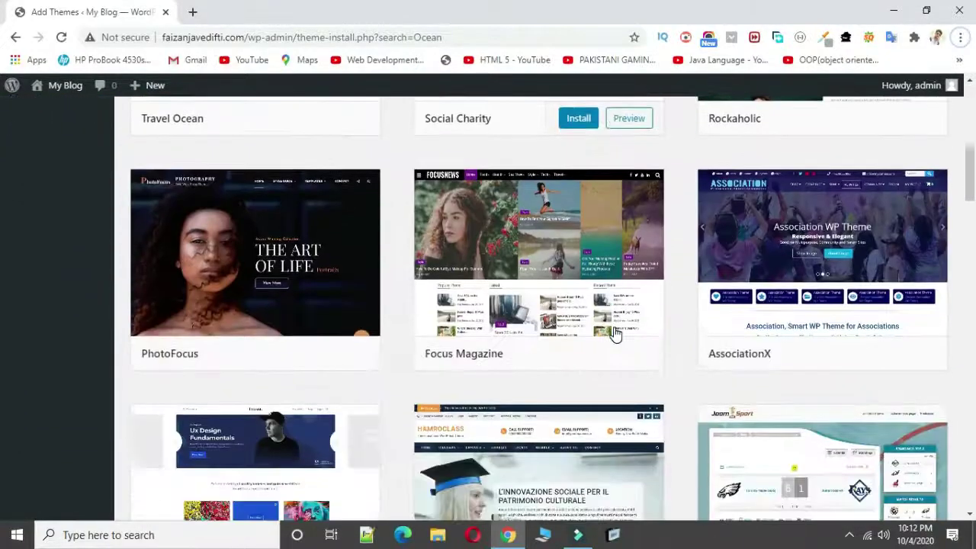
{"action": "scroll", "coordinate": [616, 334], "scroll_direction": "down", "scroll_amount": 7}
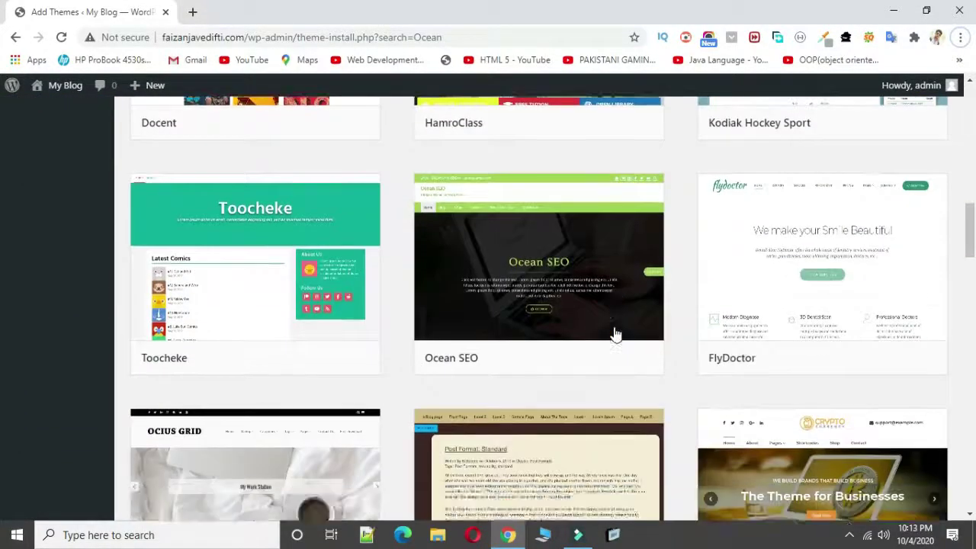
{"action": "scroll", "coordinate": [615, 334], "scroll_direction": "down", "scroll_amount": 5}
{"action": "scroll", "coordinate": [616, 334], "scroll_direction": "up", "scroll_amount": 12}
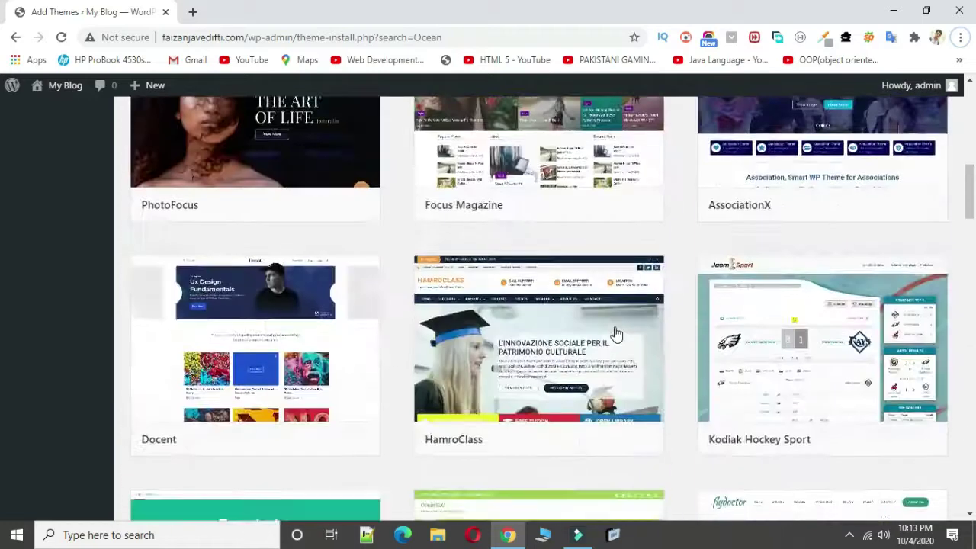
{"action": "left_click", "coordinate": [809, 164]}
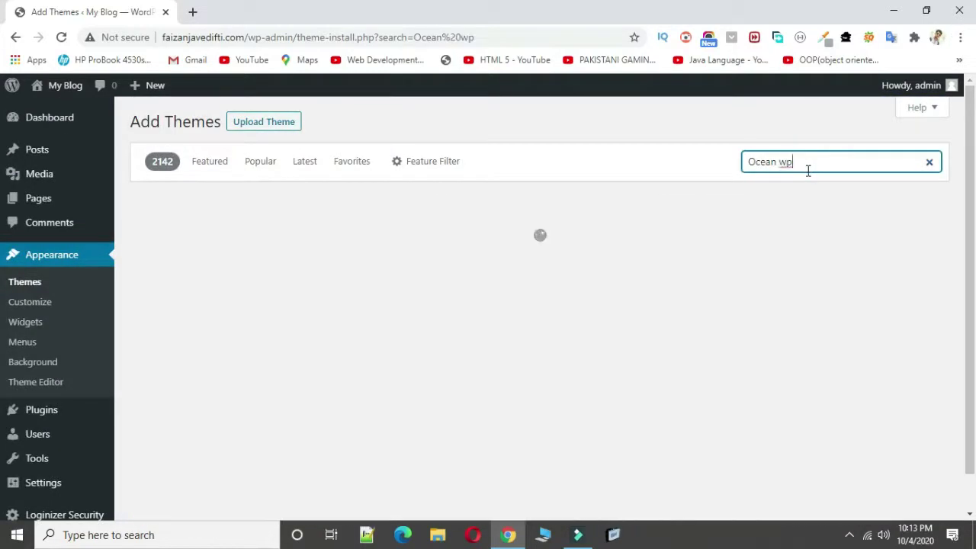
Install and activate OceanWP, then confirm deleting the Twenty Twenty theme.
{"action": "mouse_move", "coordinate": [324, 342]}
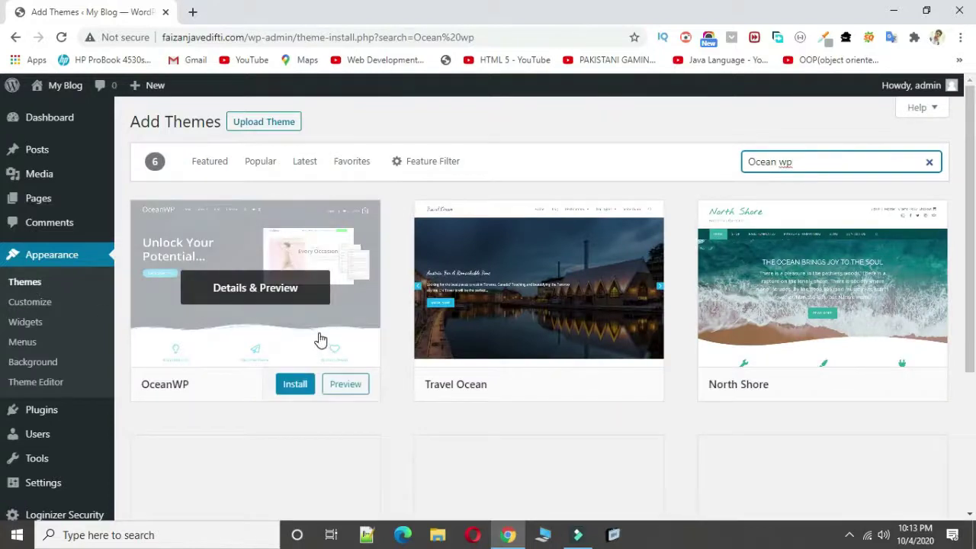
{"action": "left_click", "coordinate": [303, 385]}
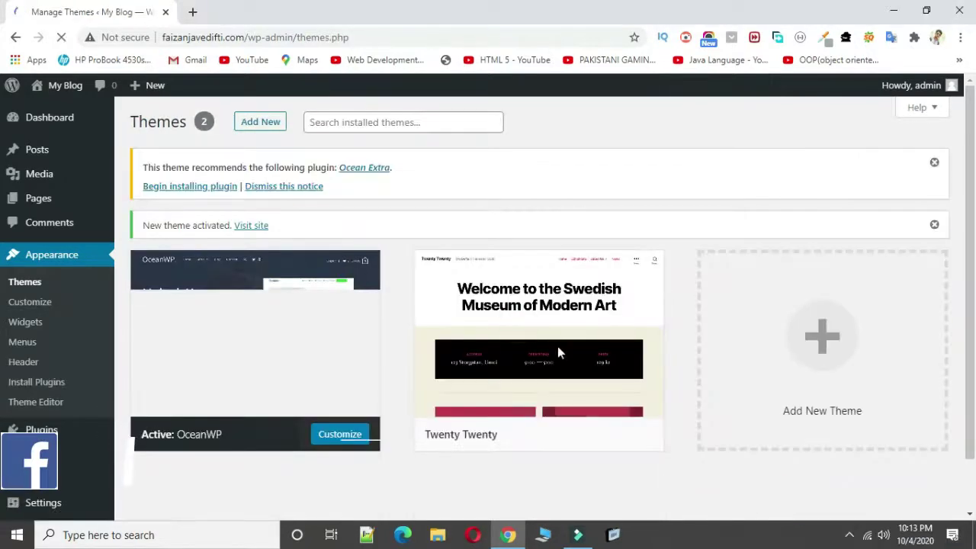
{"action": "left_click", "coordinate": [595, 316]}
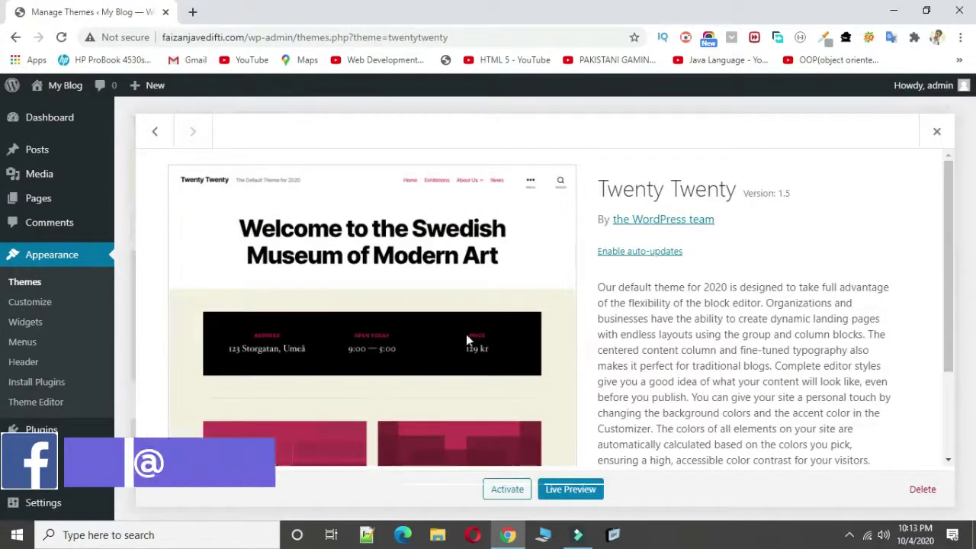
{"action": "left_click", "coordinate": [923, 489]}
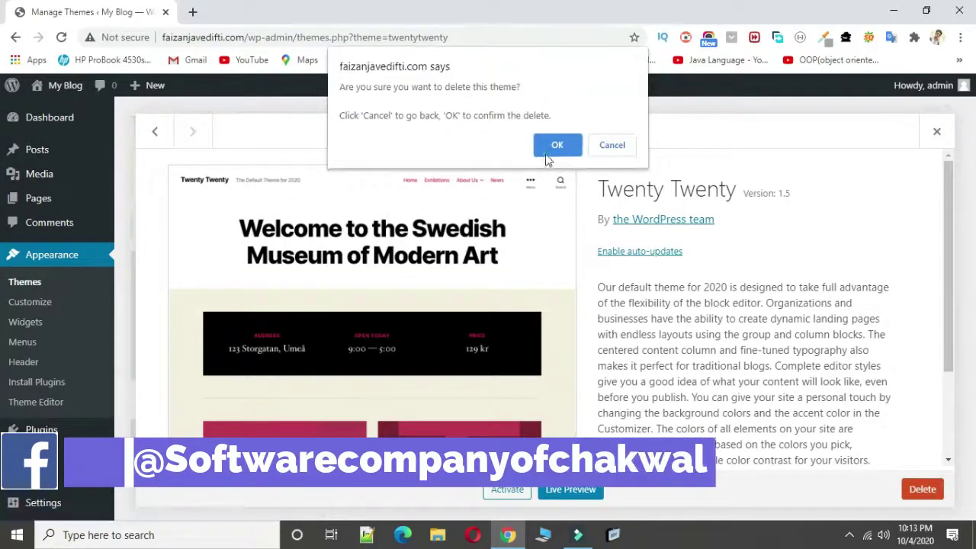
{"action": "left_click", "coordinate": [558, 141]}
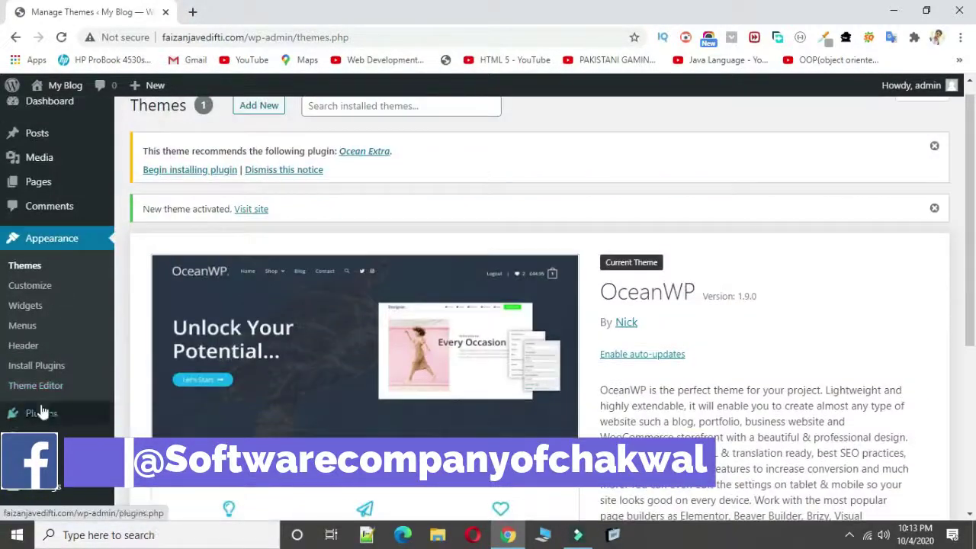
Search Plugins > Add New for 'Elementor' and install Elementor Website Builder.
{"action": "mouse_move", "coordinate": [46, 414]}
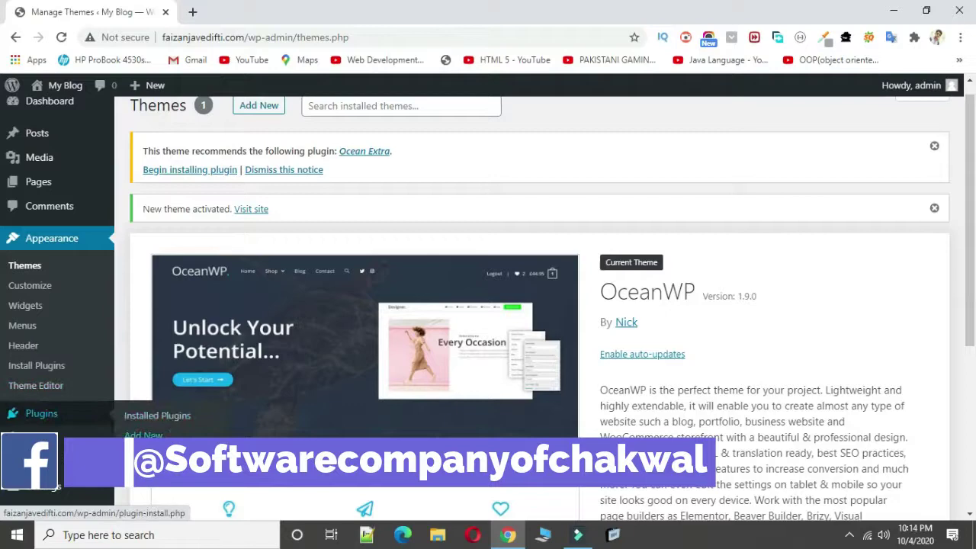
{"action": "left_click", "coordinate": [153, 435]}
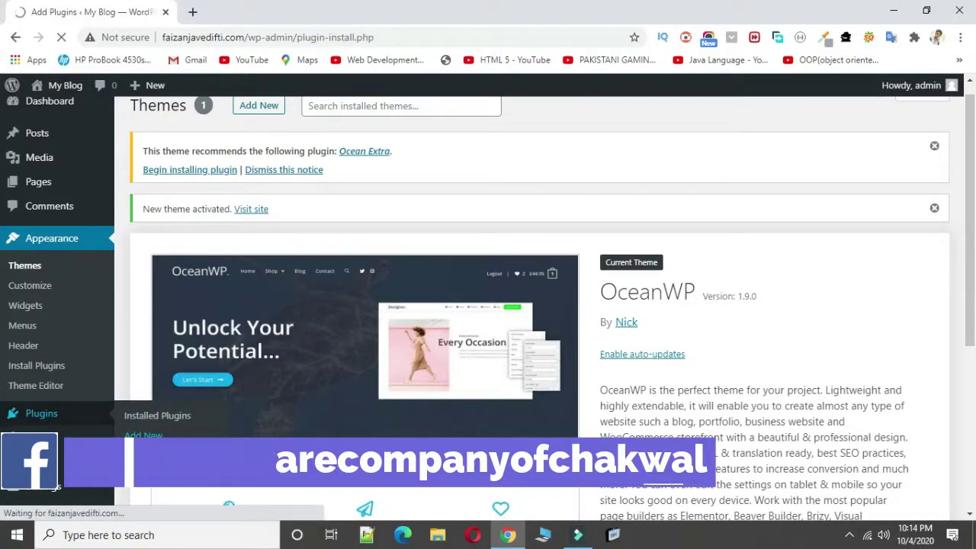
{"action": "scroll", "coordinate": [707, 295], "scroll_direction": "down", "scroll_amount": 1}
{"action": "scroll", "coordinate": [708, 295], "scroll_direction": "up", "scroll_amount": 1}
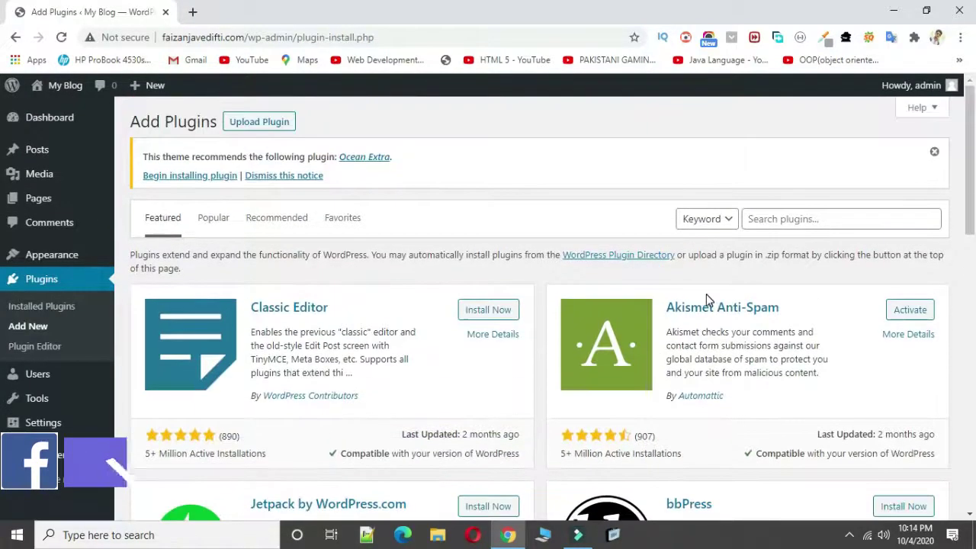
{"action": "scroll", "coordinate": [706, 305], "scroll_direction": "down", "scroll_amount": 8}
{"action": "scroll", "coordinate": [707, 303], "scroll_direction": "up", "scroll_amount": 9}
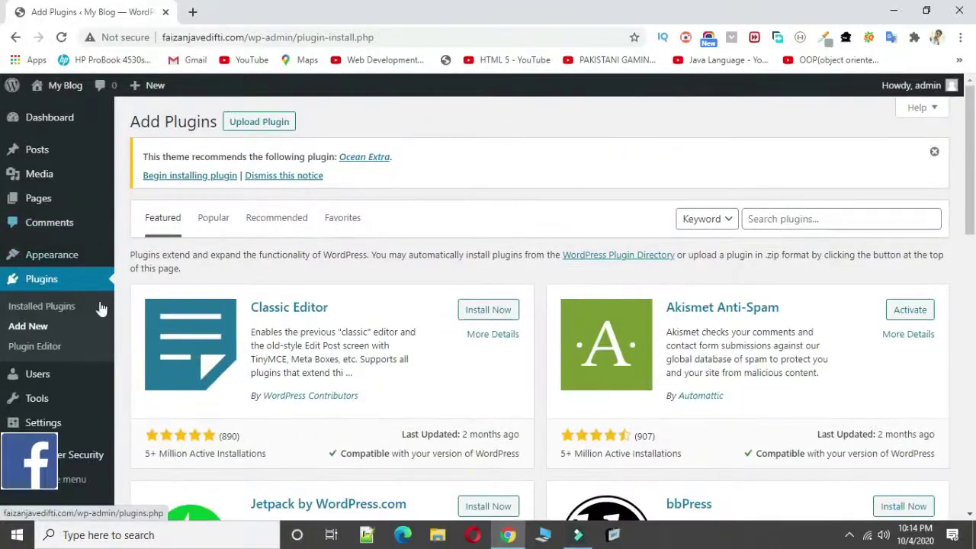
{"action": "scroll", "coordinate": [84, 318], "scroll_direction": "down", "scroll_amount": 4}
{"action": "scroll", "coordinate": [84, 319], "scroll_direction": "down", "scroll_amount": 6}
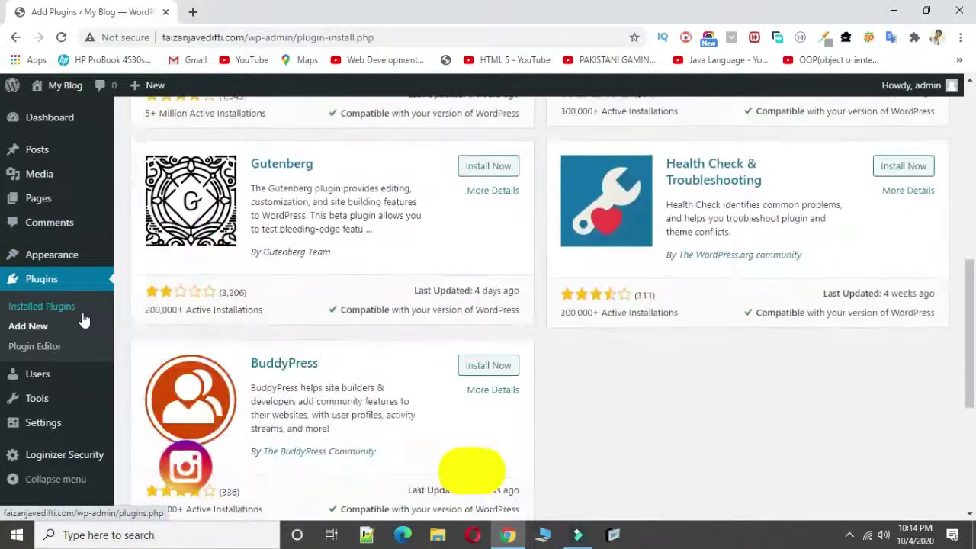
{"action": "scroll", "coordinate": [84, 319], "scroll_direction": "up", "scroll_amount": 11}
{"action": "left_click", "coordinate": [802, 219]}
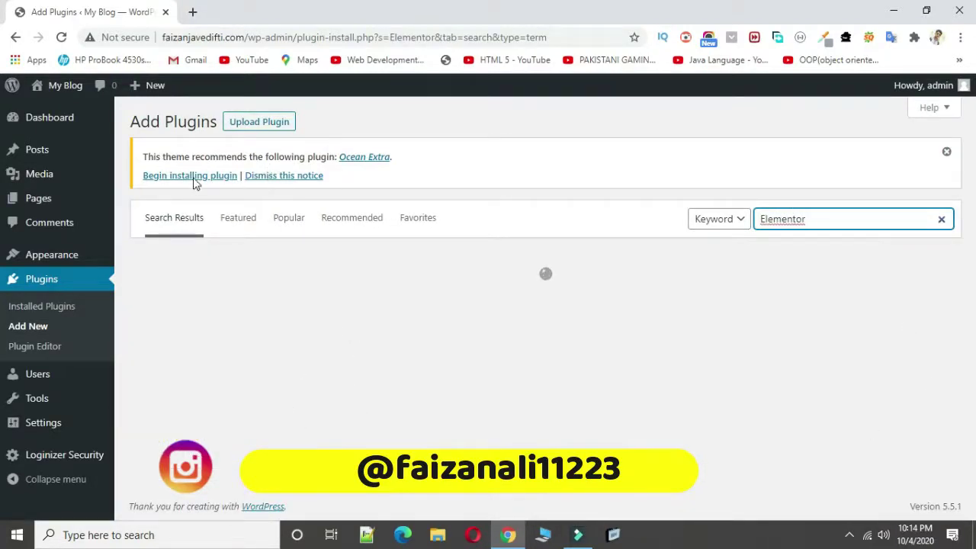
{"action": "left_click", "coordinate": [467, 308]}
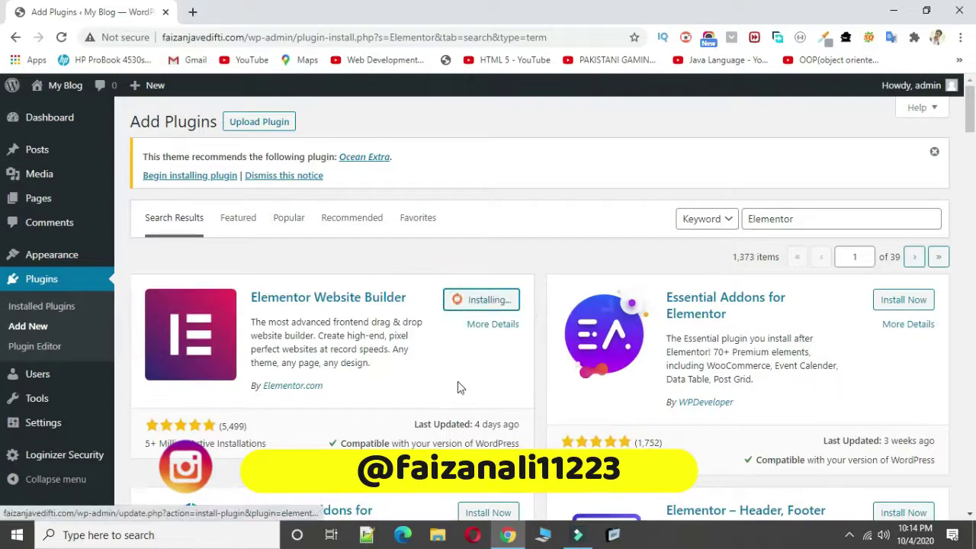
{"action": "scroll", "coordinate": [458, 387], "scroll_direction": "down", "scroll_amount": 8}
{"action": "scroll", "coordinate": [465, 386], "scroll_direction": "up", "scroll_amount": 6}
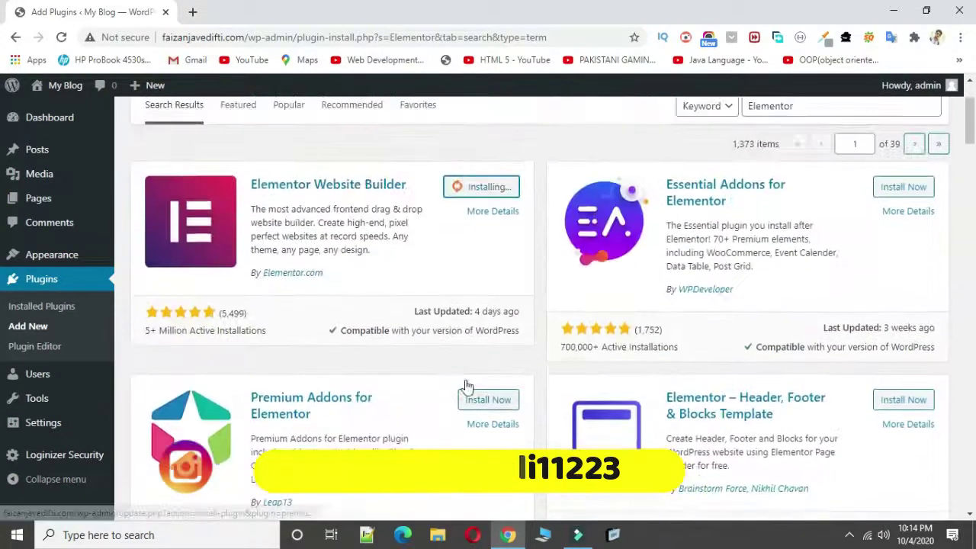
{"action": "scroll", "coordinate": [467, 388], "scroll_direction": "up", "scroll_amount": 2}
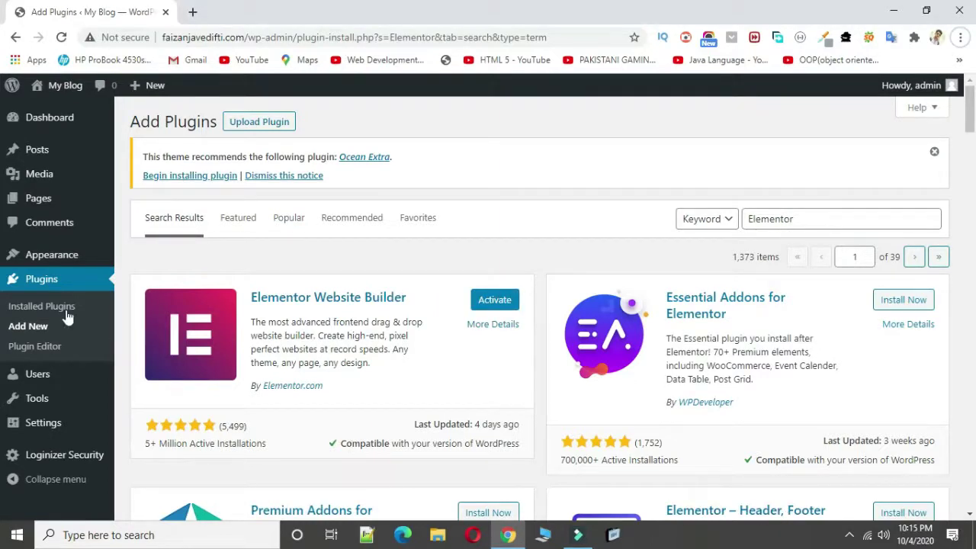
Search plugins for 'envato', install Envato Elements, and preview the Ocean Extra plugin's details.
{"action": "left_click", "coordinate": [793, 220]}
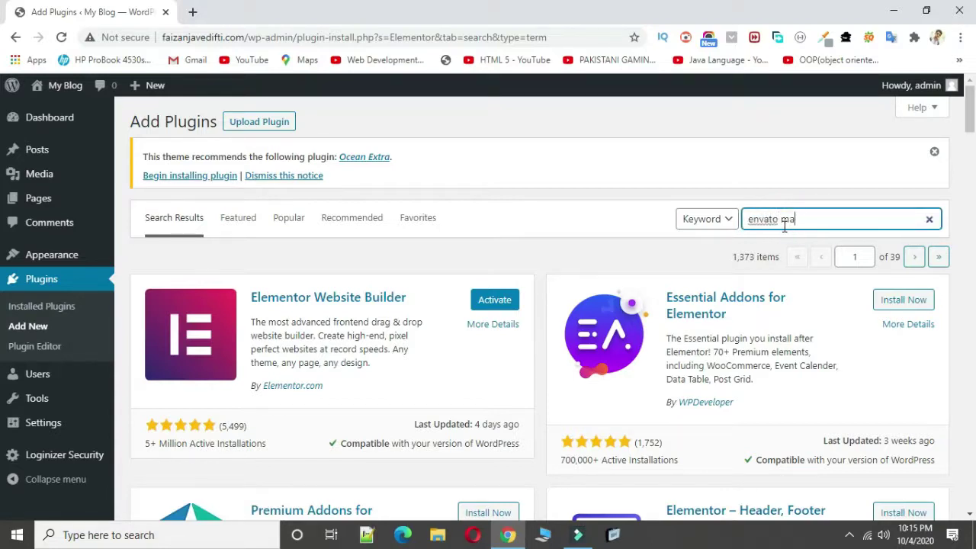
{"action": "type", "text": "envato"}
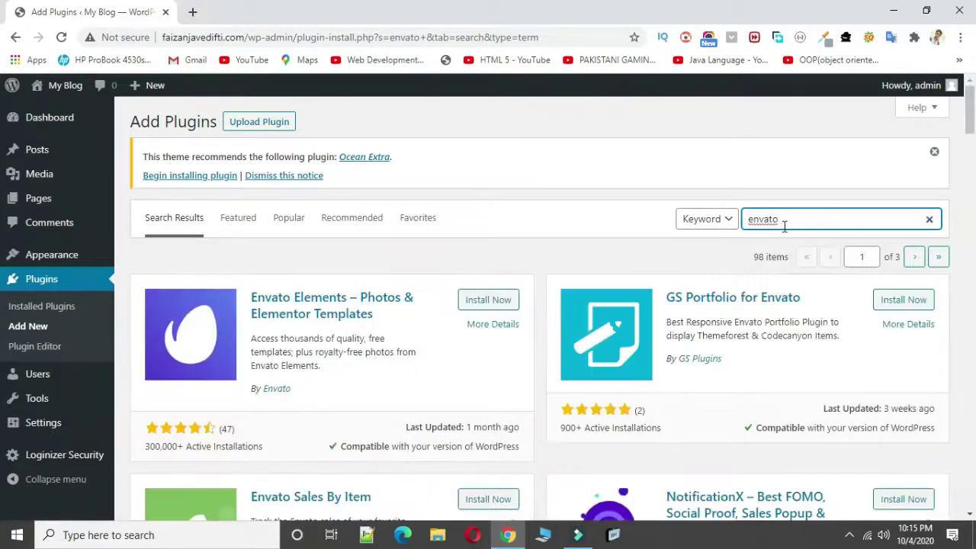
{"action": "left_click", "coordinate": [482, 300]}
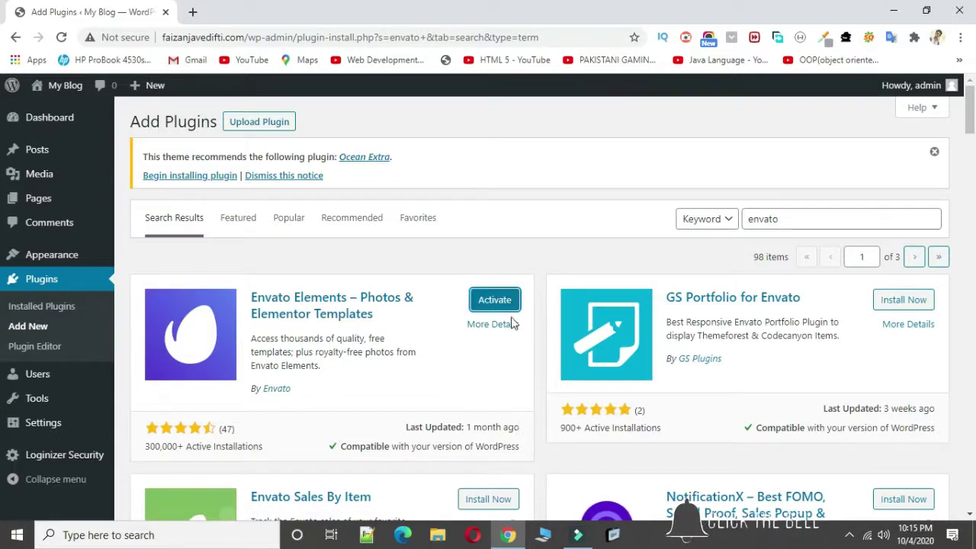
{"action": "left_click", "coordinate": [357, 158]}
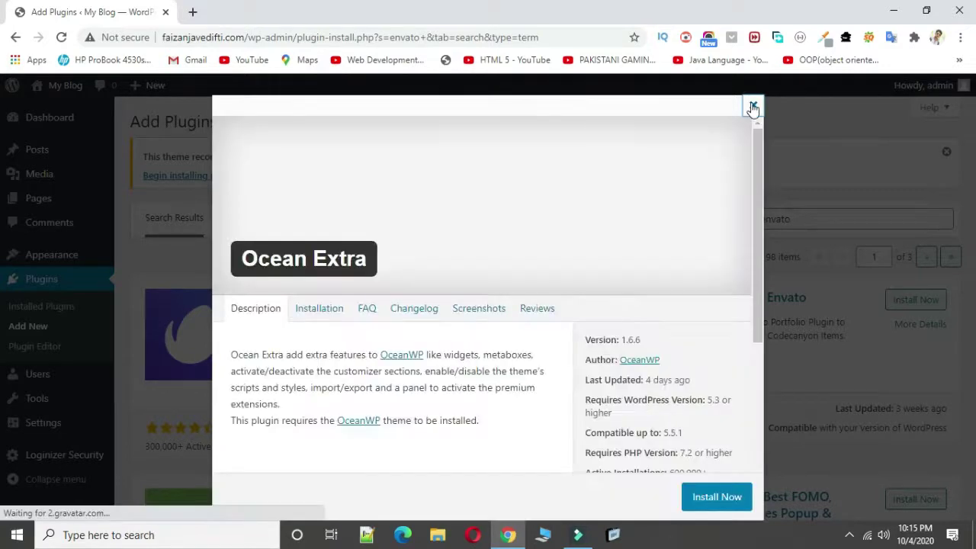
{"action": "left_click", "coordinate": [721, 500]}
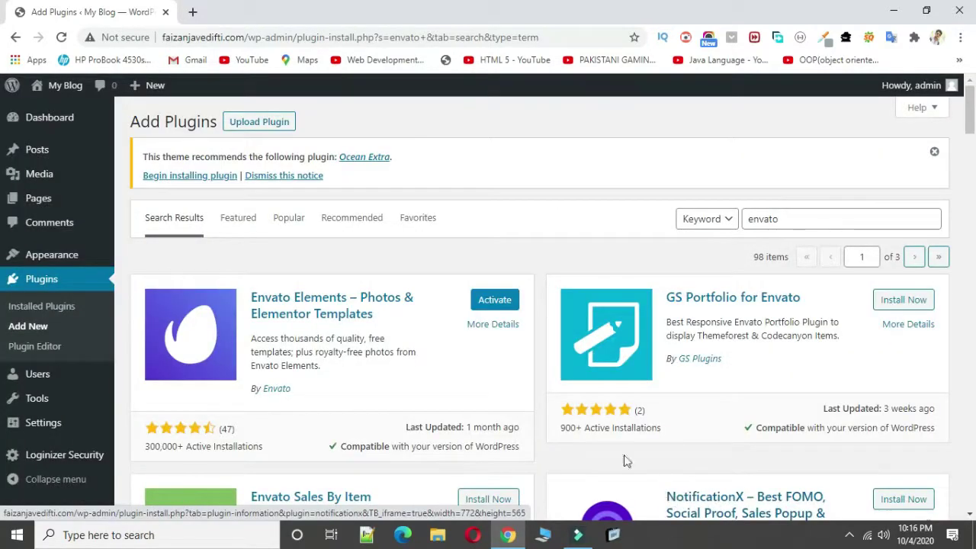
Search 'ocean' and install Ocean Extra, Custom Sidebar, Social Sharing and Product Sharing.
{"action": "left_click", "coordinate": [929, 219]}
{"action": "type", "text": "oce"}
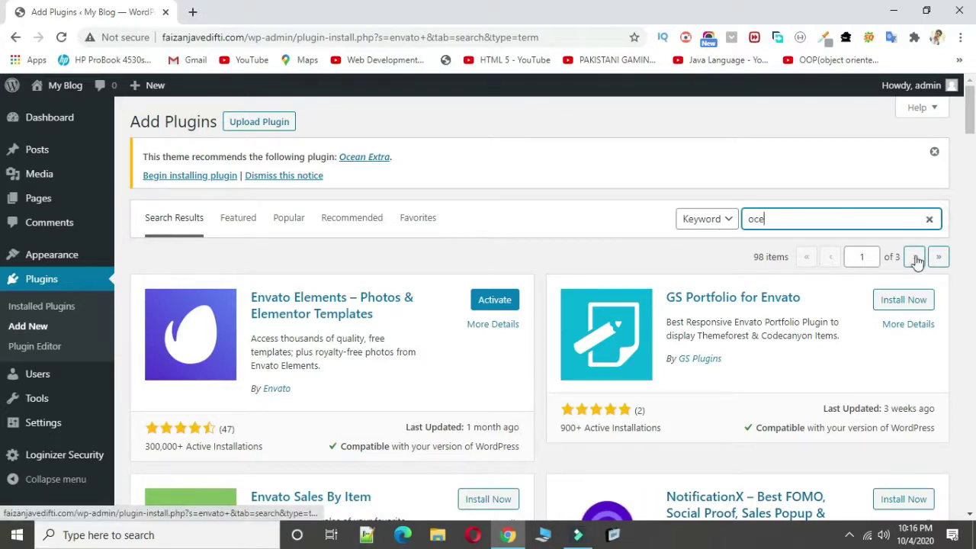
{"action": "type", "text": "an"}
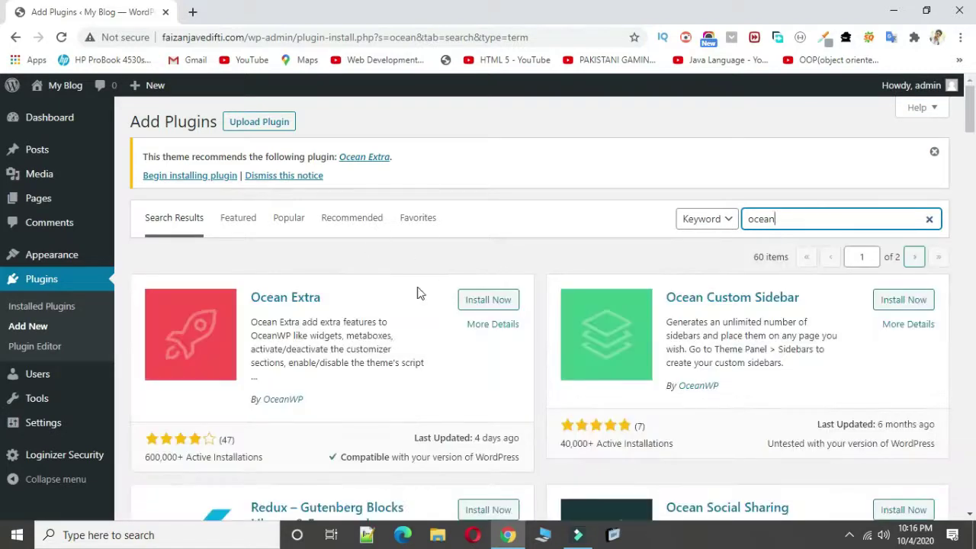
{"action": "left_click", "coordinate": [490, 301]}
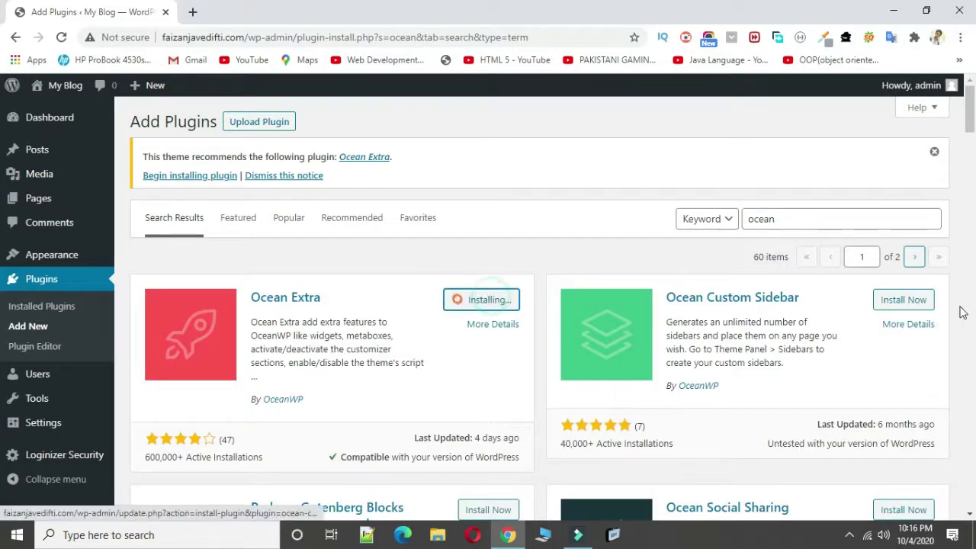
{"action": "left_click", "coordinate": [914, 305]}
{"action": "scroll", "coordinate": [920, 312], "scroll_direction": "down", "scroll_amount": 2}
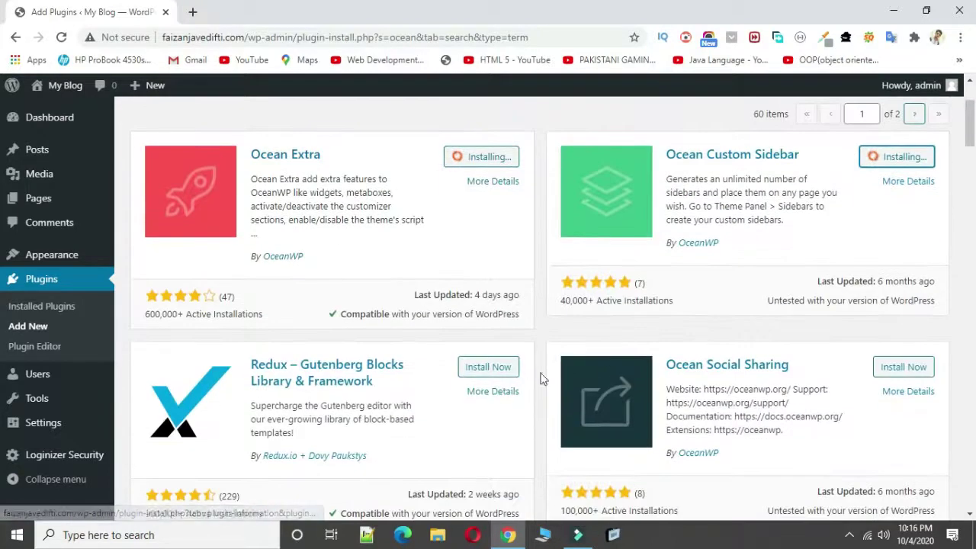
{"action": "scroll", "coordinate": [720, 281], "scroll_direction": "down", "scroll_amount": 3}
{"action": "left_click", "coordinate": [902, 153]}
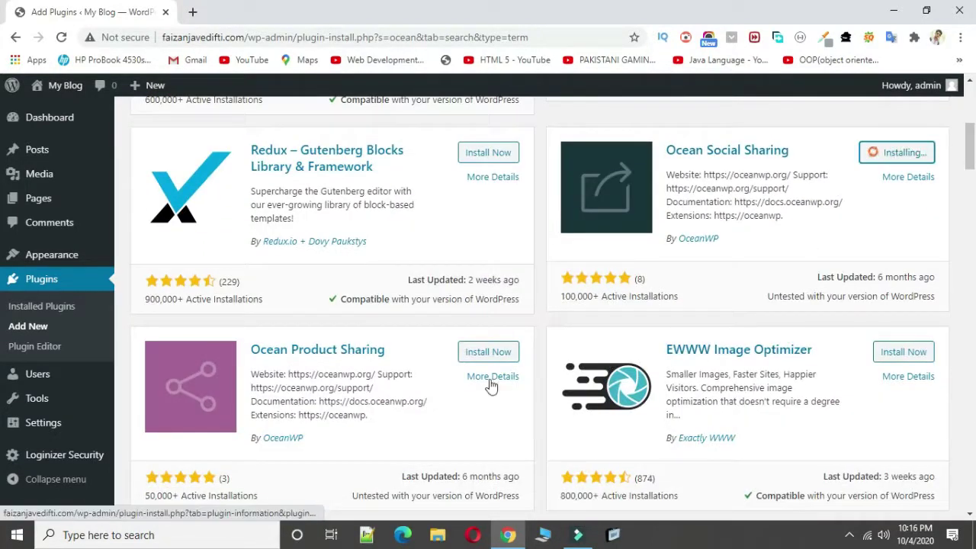
{"action": "left_click", "coordinate": [489, 355]}
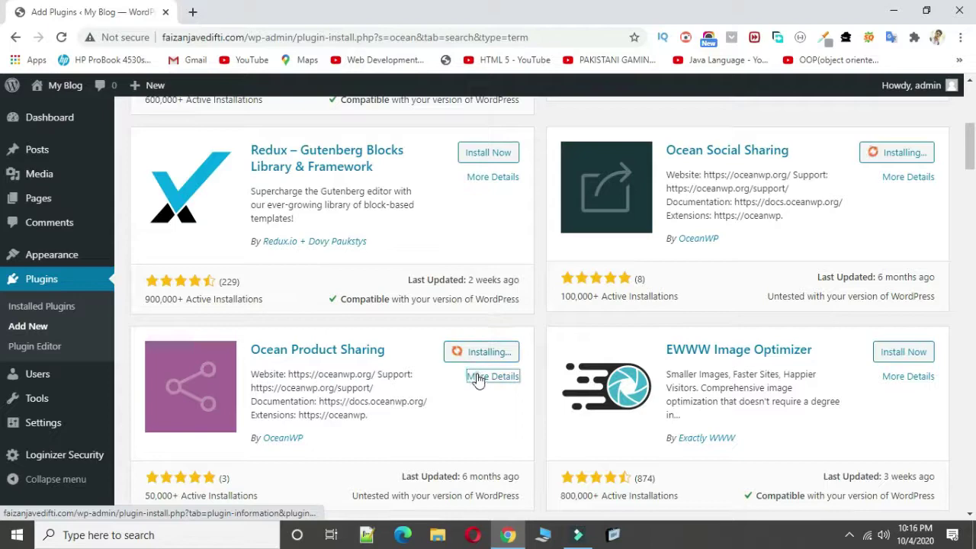
Check Ocean Product Sharing's details, then install Ocean Stick Anything and Oceanwp sticky header.
{"action": "left_click", "coordinate": [476, 376]}
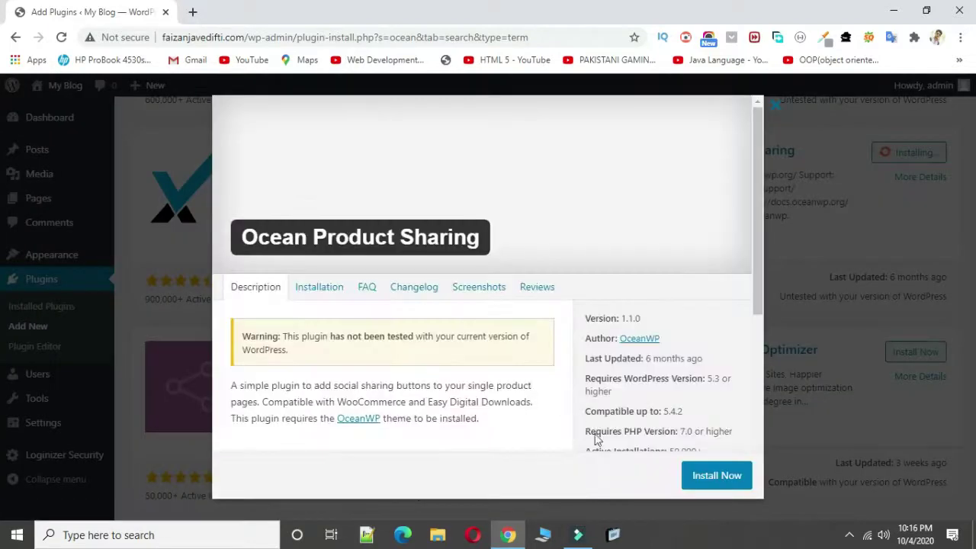
{"action": "left_click", "coordinate": [775, 106]}
{"action": "scroll", "coordinate": [720, 290], "scroll_direction": "down", "scroll_amount": 2}
{"action": "scroll", "coordinate": [720, 298], "scroll_direction": "down", "scroll_amount": 3}
{"action": "scroll", "coordinate": [665, 290], "scroll_direction": "up", "scroll_amount": 2}
{"action": "scroll", "coordinate": [687, 290], "scroll_direction": "down", "scroll_amount": 1}
{"action": "left_click", "coordinate": [901, 192]}
{"action": "scroll", "coordinate": [773, 304], "scroll_direction": "down", "scroll_amount": 5}
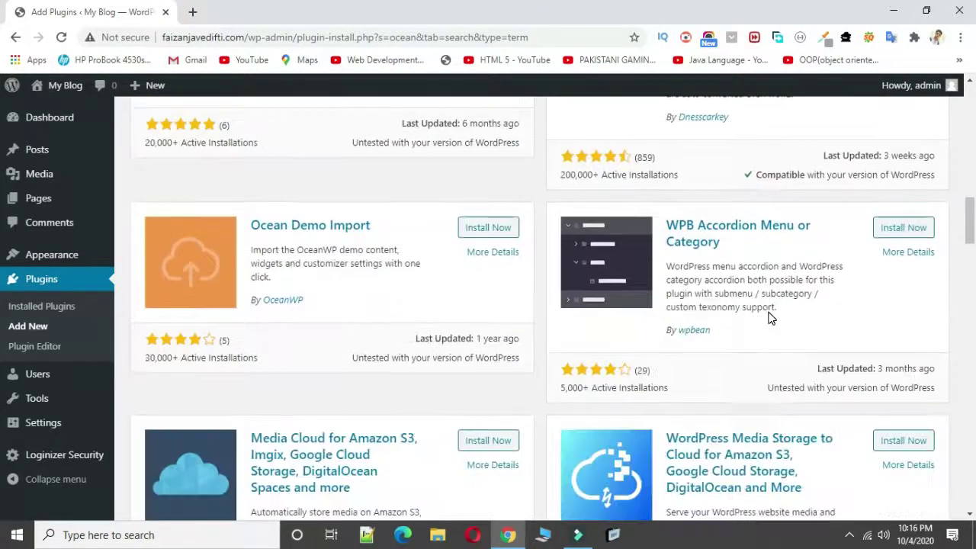
{"action": "scroll", "coordinate": [770, 312], "scroll_direction": "down", "scroll_amount": 6}
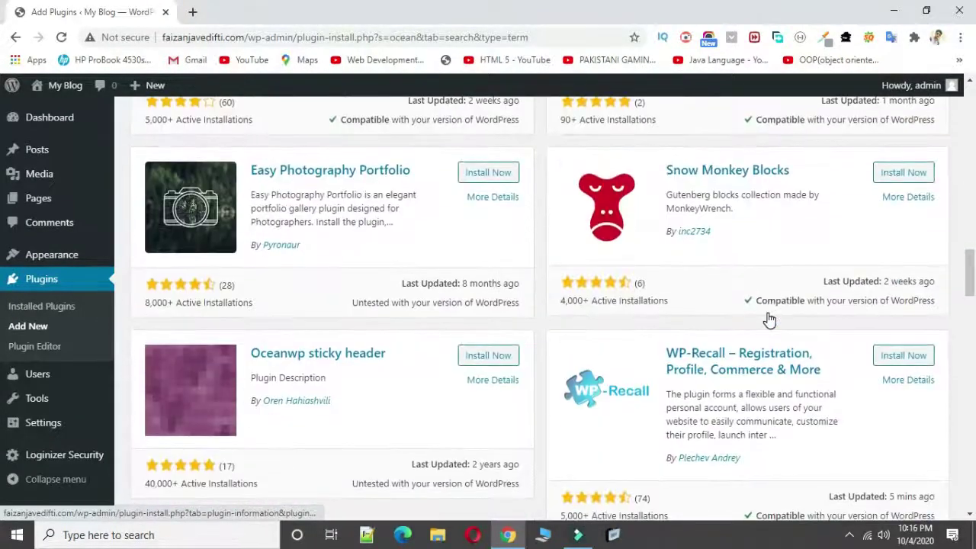
{"action": "left_click", "coordinate": [473, 363]}
{"action": "scroll", "coordinate": [671, 401], "scroll_direction": "up", "scroll_amount": 10}
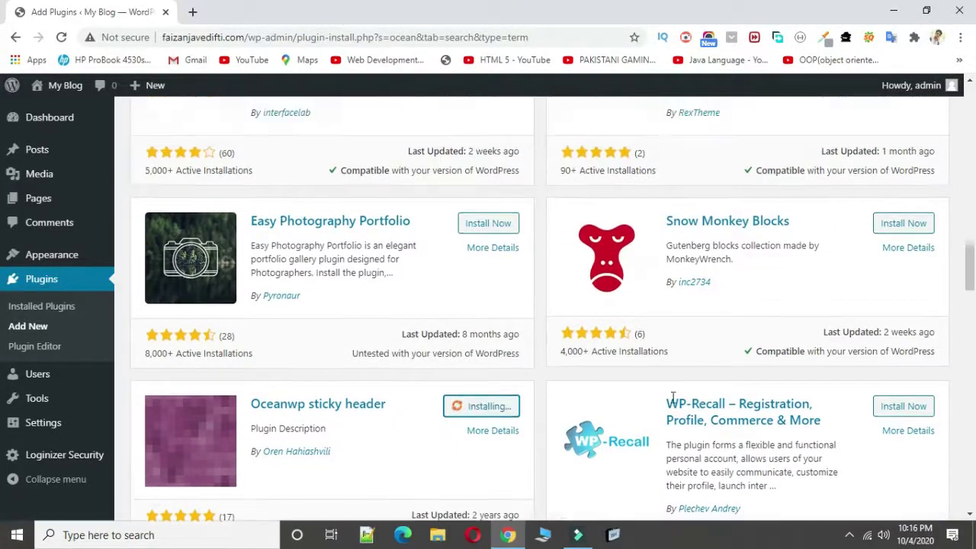
{"action": "scroll", "coordinate": [674, 403], "scroll_direction": "up", "scroll_amount": 5}
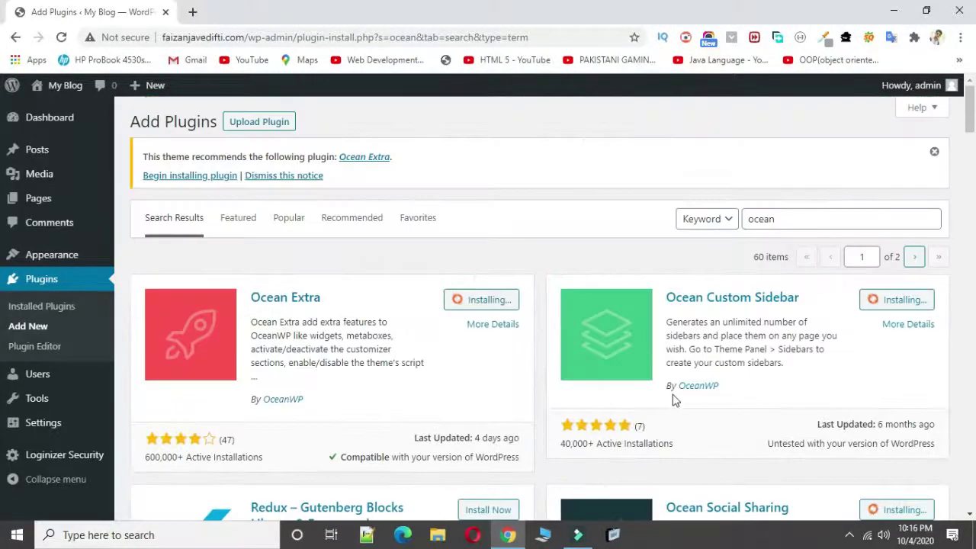
{"action": "scroll", "coordinate": [447, 442], "scroll_direction": "down", "scroll_amount": 6}
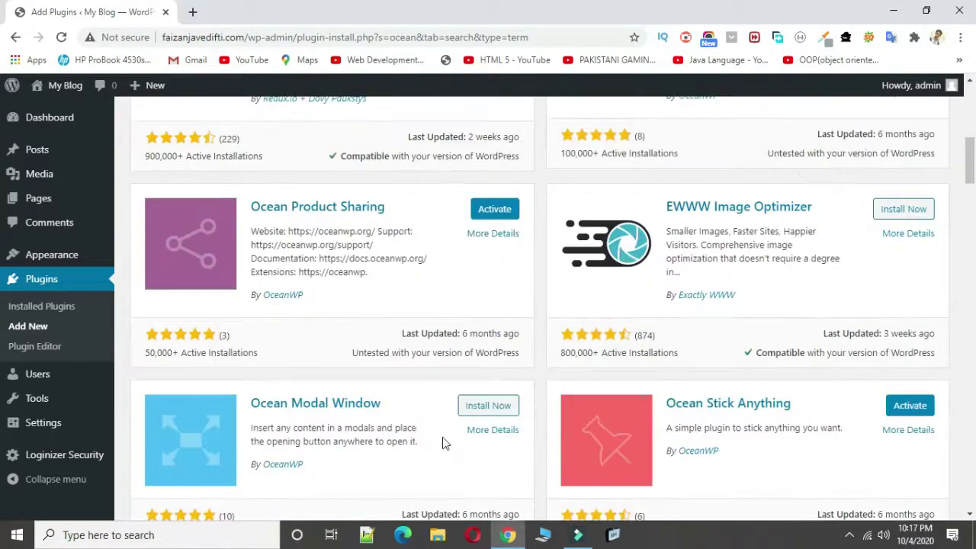
{"action": "scroll", "coordinate": [427, 436], "scroll_direction": "up", "scroll_amount": 6}
{"action": "scroll", "coordinate": [426, 439], "scroll_direction": "down", "scroll_amount": 5}
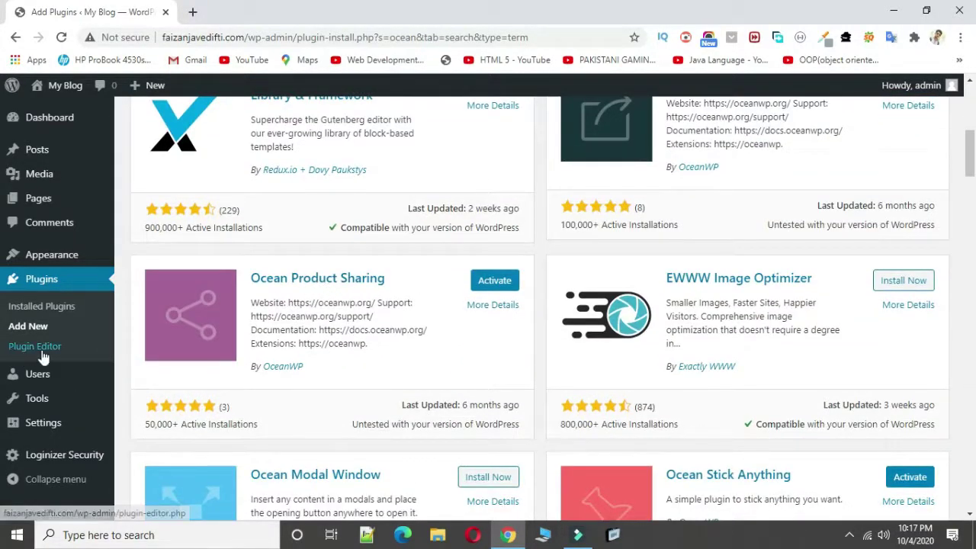
Show the Installed Plugins list and open Visit Site in a new tab, returning to Plugins.
{"action": "left_click", "coordinate": [47, 309]}
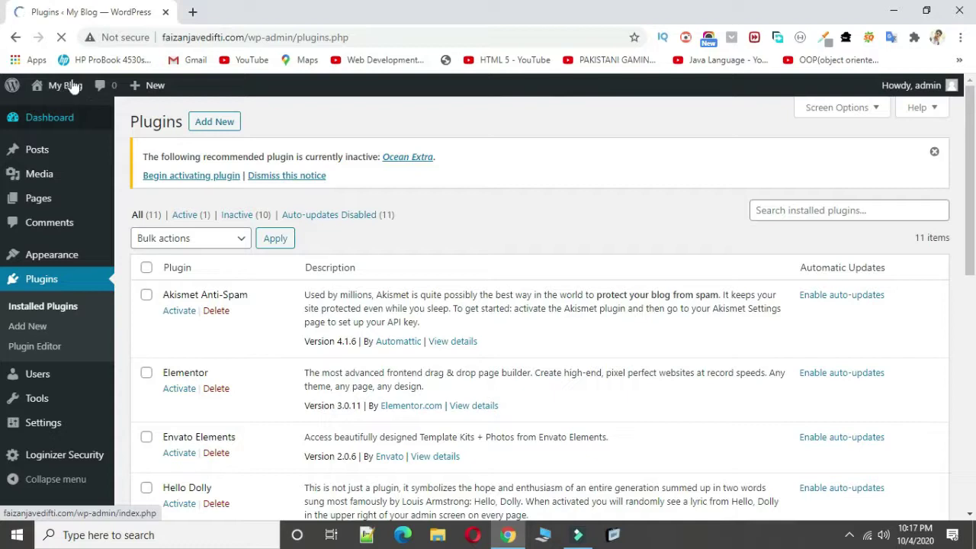
{"action": "right_click", "coordinate": [63, 111]}
{"action": "left_click", "coordinate": [122, 118]}
{"action": "left_click", "coordinate": [201, 17]}
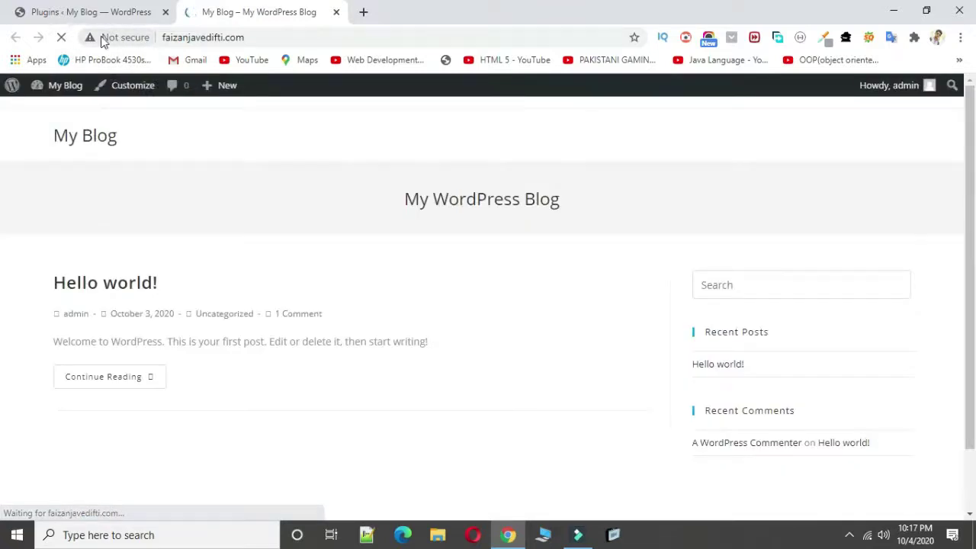
{"action": "left_click", "coordinate": [67, 20]}
{"action": "scroll", "coordinate": [67, 424], "scroll_direction": "down", "scroll_amount": 1}
In Settings > General, change both URLs from http to https, tick Anyone can register, and save.
{"action": "mouse_move", "coordinate": [67, 424]}
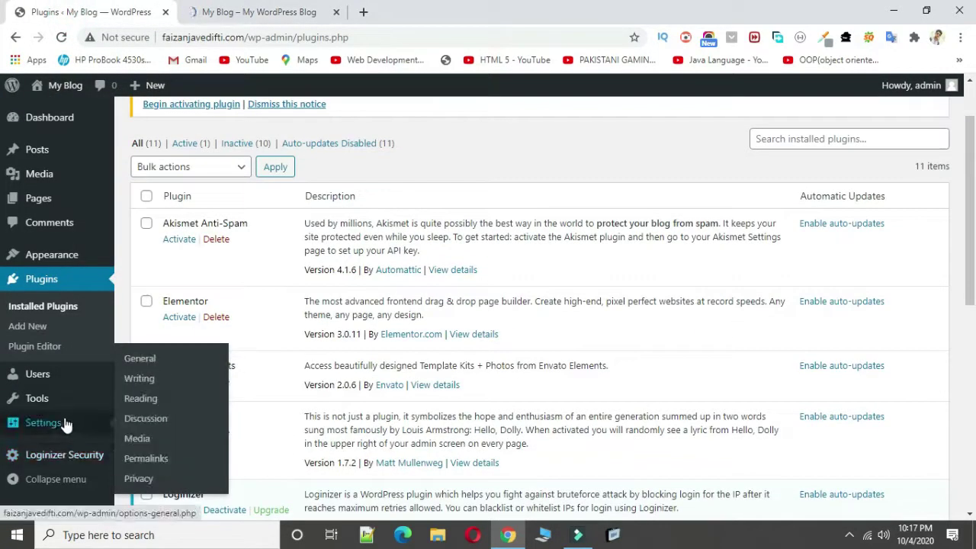
{"action": "left_click", "coordinate": [181, 360]}
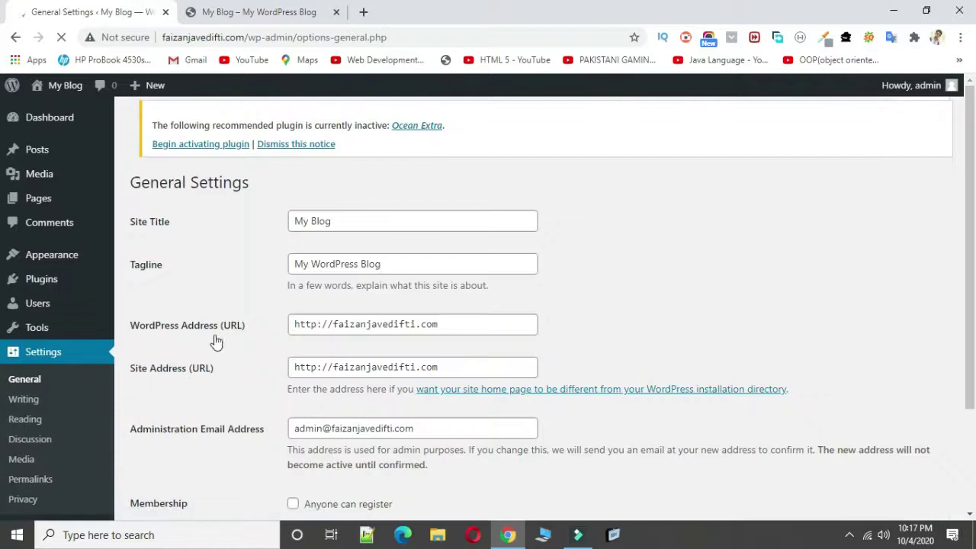
{"action": "left_click", "coordinate": [319, 324]}
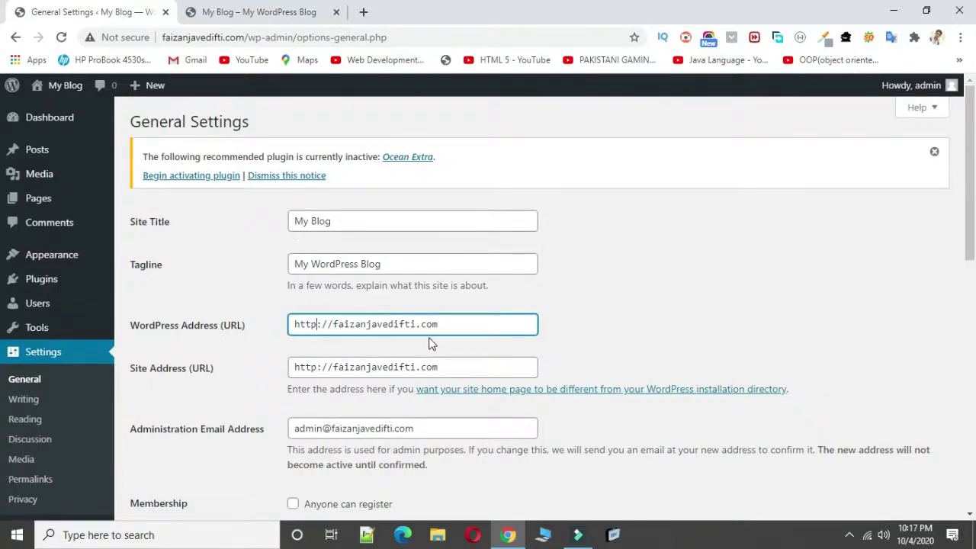
{"action": "type", "text": "s"}
{"action": "left_click", "coordinate": [319, 370]}
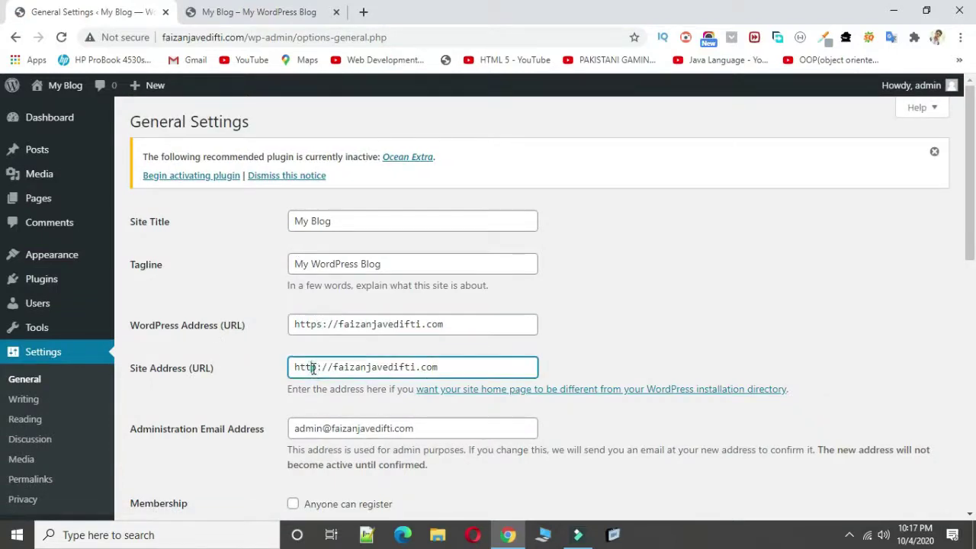
{"action": "type", "text": "s"}
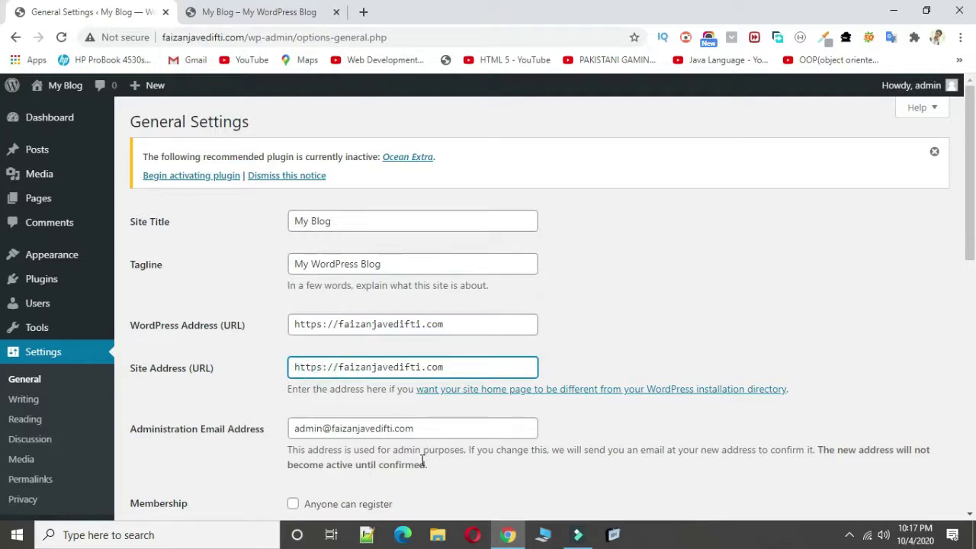
{"action": "scroll", "coordinate": [389, 446], "scroll_direction": "down", "scroll_amount": 5}
{"action": "scroll", "coordinate": [309, 214], "scroll_direction": "up", "scroll_amount": 3}
{"action": "left_click", "coordinate": [310, 291]}
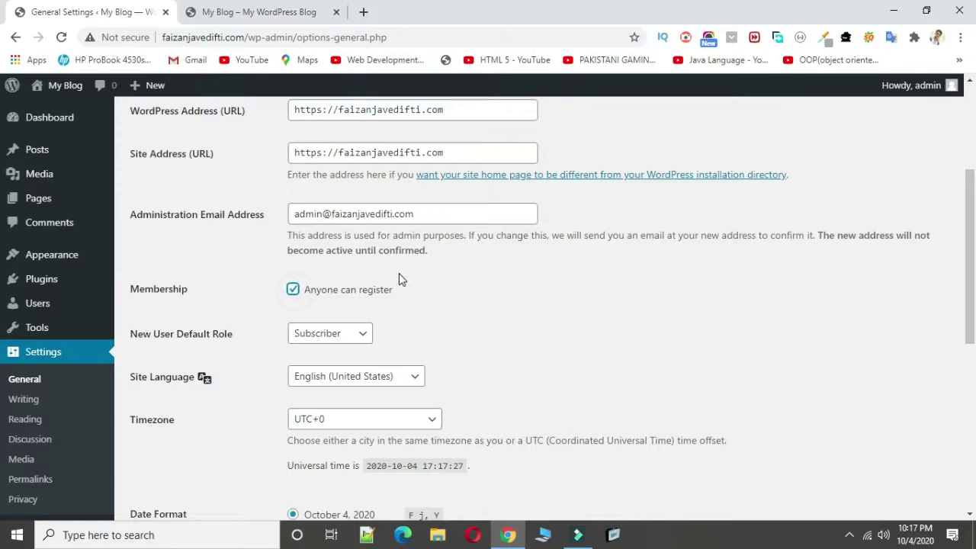
{"action": "scroll", "coordinate": [400, 279], "scroll_direction": "down", "scroll_amount": 5}
{"action": "left_click", "coordinate": [181, 450]}
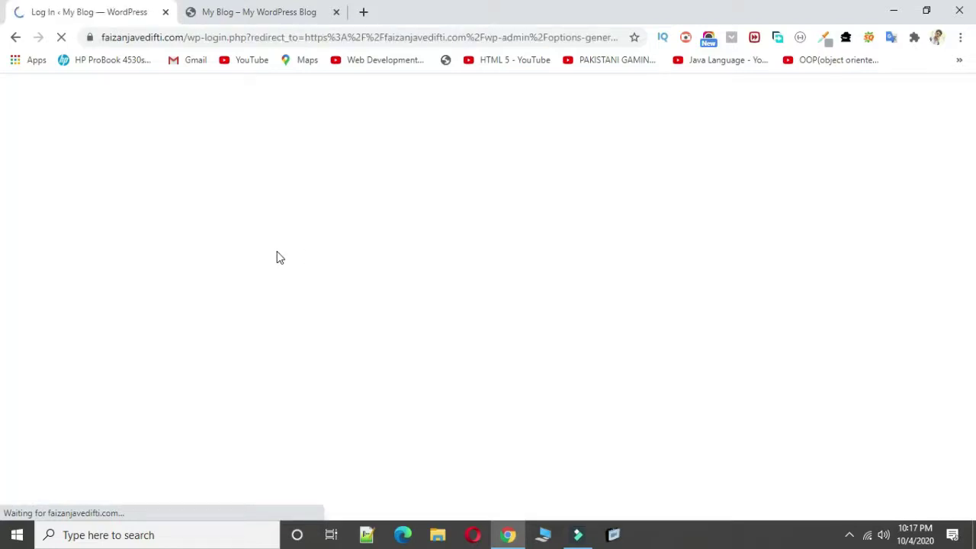
Reload the live blog twice on its new address, then submit the admin login form.
{"action": "left_click", "coordinate": [255, 12]}
{"action": "left_click", "coordinate": [61, 36]}
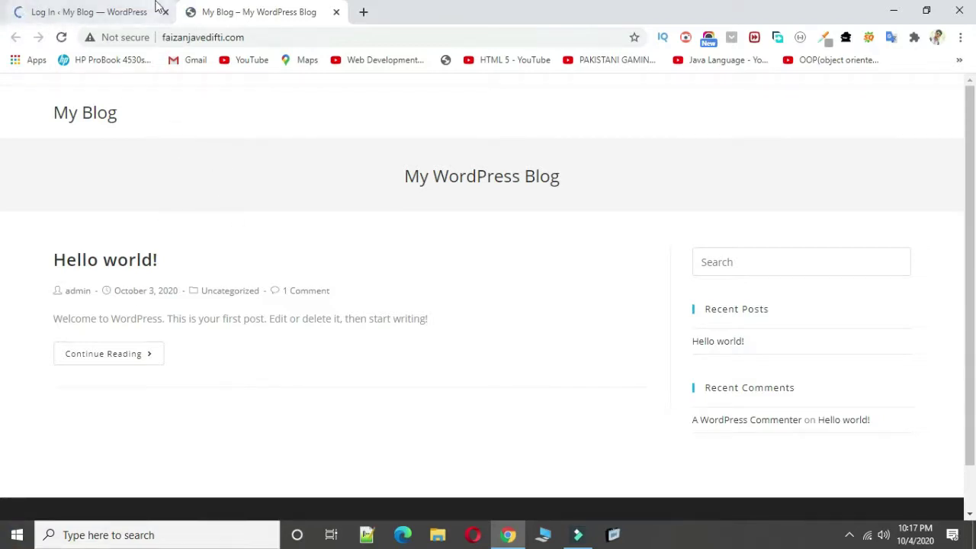
{"action": "left_click", "coordinate": [62, 38]}
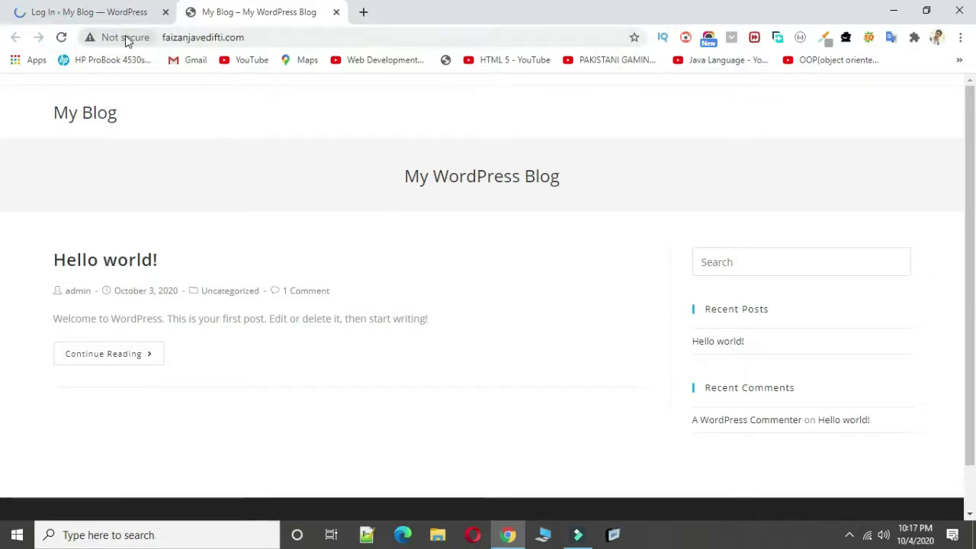
{"action": "left_click", "coordinate": [118, 6]}
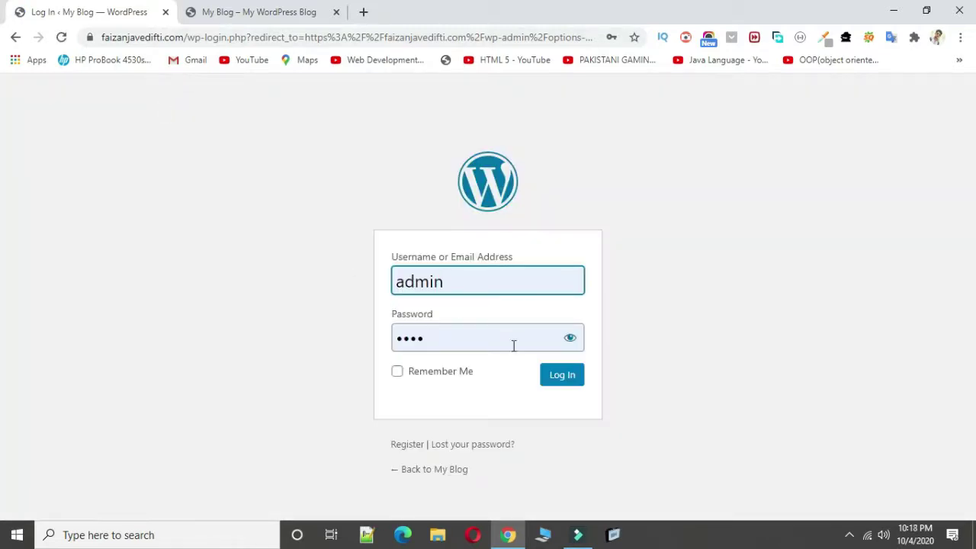
{"action": "left_click", "coordinate": [564, 384]}
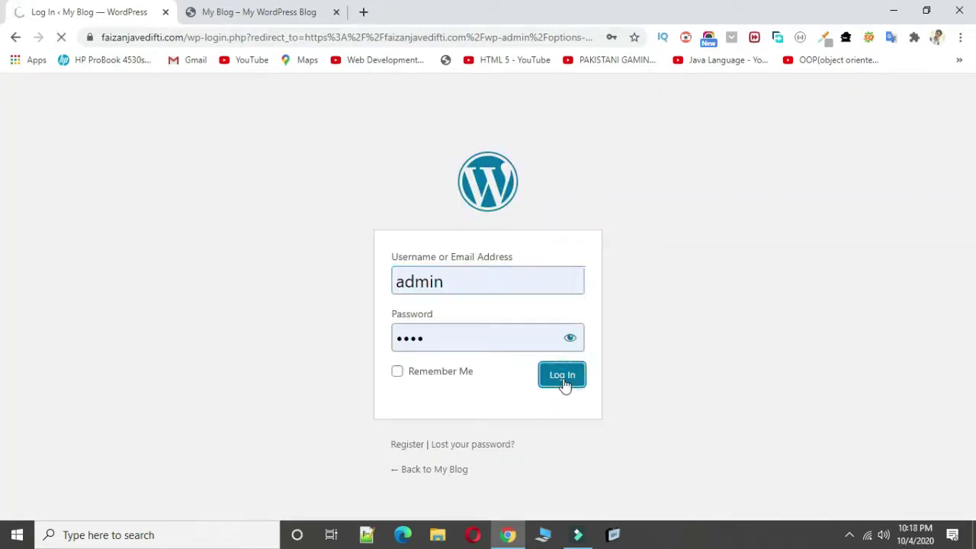
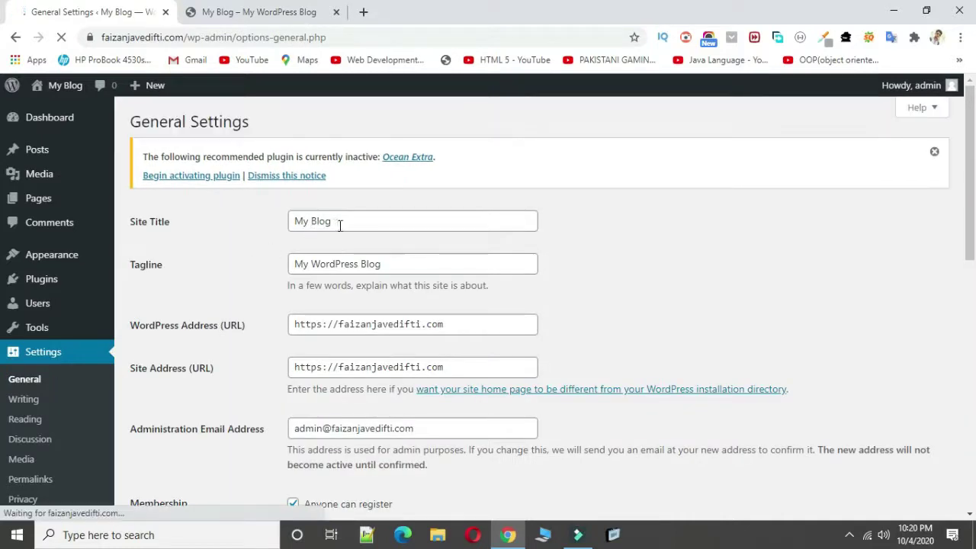
Dismiss the plugin notice and replace the site title My Blog with the owner's full name.
{"action": "left_click", "coordinate": [340, 223]}
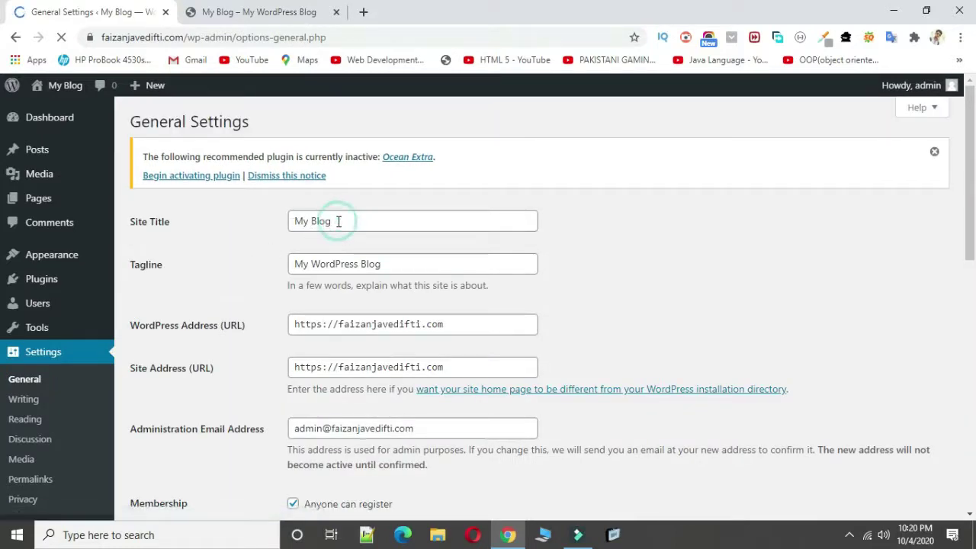
{"action": "left_click", "coordinate": [934, 152]}
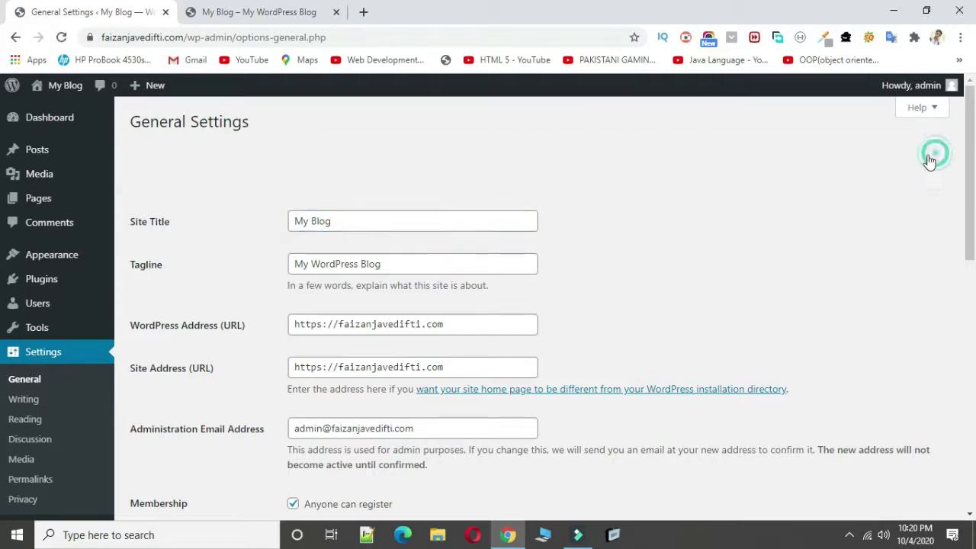
{"action": "scroll", "coordinate": [694, 248], "scroll_direction": "down", "scroll_amount": 1}
{"action": "scroll", "coordinate": [694, 248], "scroll_direction": "down", "scroll_amount": 7}
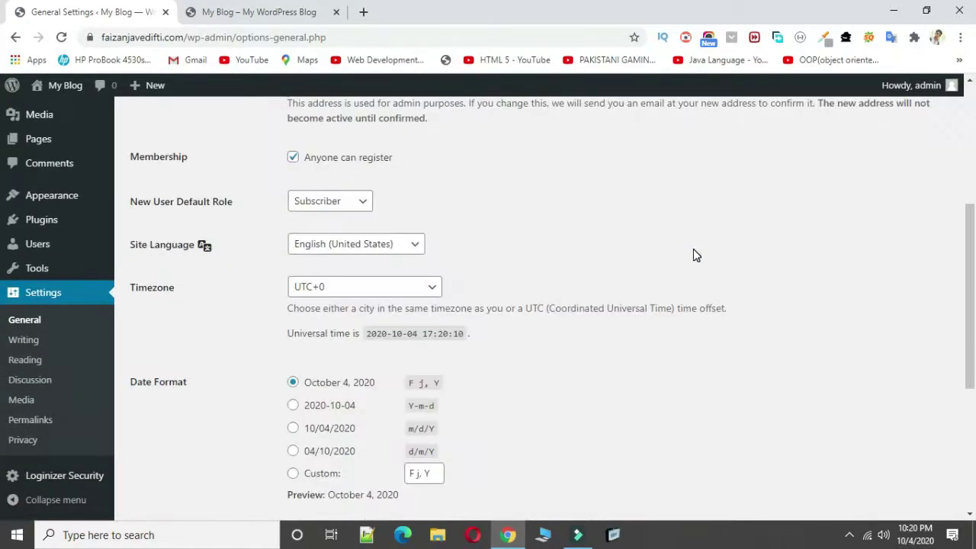
{"action": "scroll", "coordinate": [693, 248], "scroll_direction": "up", "scroll_amount": 8}
{"action": "triple_click", "coordinate": [366, 164]}
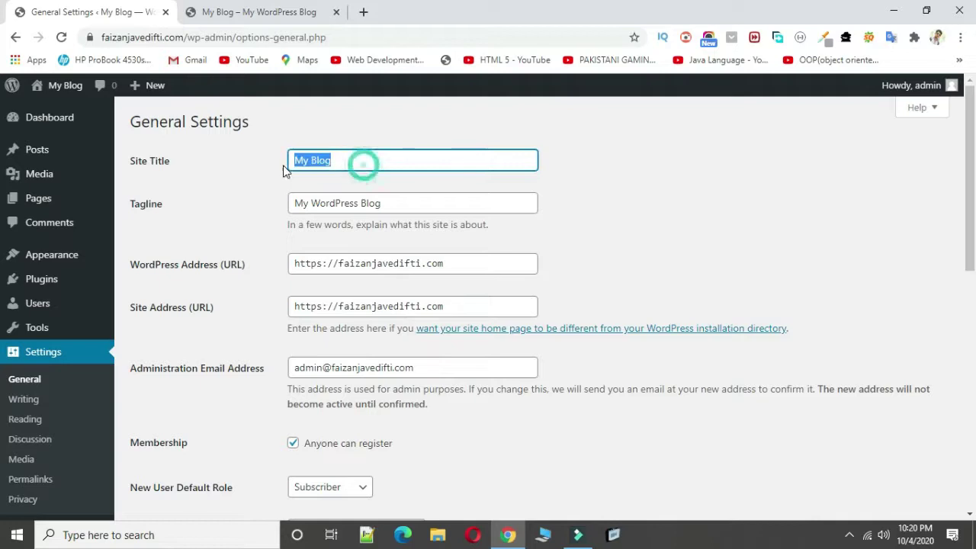
{"action": "key", "text": "BackSpace"}
{"action": "type", "text": "Faizan Javed Ifti"}
Save the General Settings with the new site title.
{"action": "scroll", "coordinate": [282, 168], "scroll_direction": "down", "scroll_amount": 4}
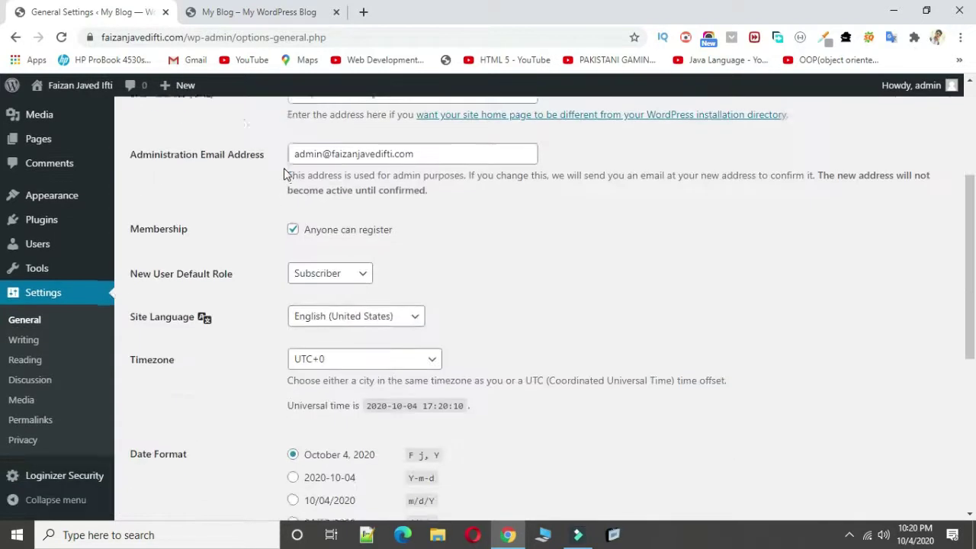
{"action": "scroll", "coordinate": [287, 172], "scroll_direction": "up", "scroll_amount": 2}
{"action": "scroll", "coordinate": [371, 368], "scroll_direction": "down", "scroll_amount": 2}
{"action": "scroll", "coordinate": [371, 368], "scroll_direction": "down", "scroll_amount": 5}
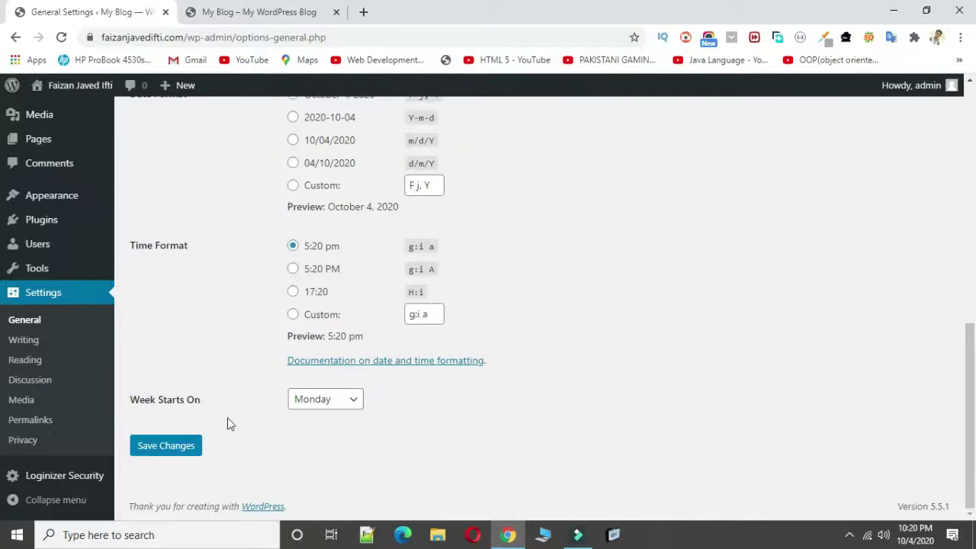
{"action": "left_click", "coordinate": [159, 447]}
{"action": "scroll", "coordinate": [469, 434], "scroll_direction": "up", "scroll_amount": 4}
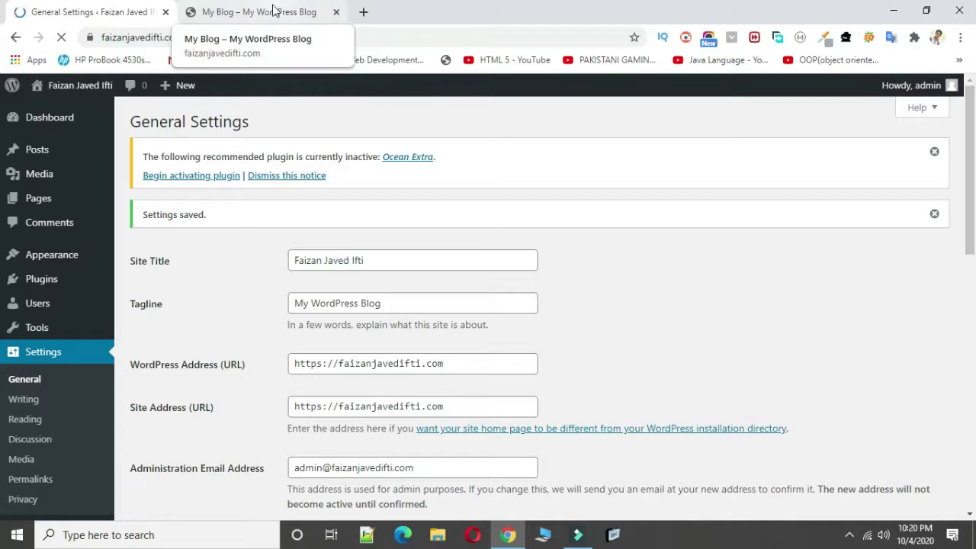
Reload the live blog to confirm the new title, then return to General Settings.
{"action": "left_click", "coordinate": [244, 11]}
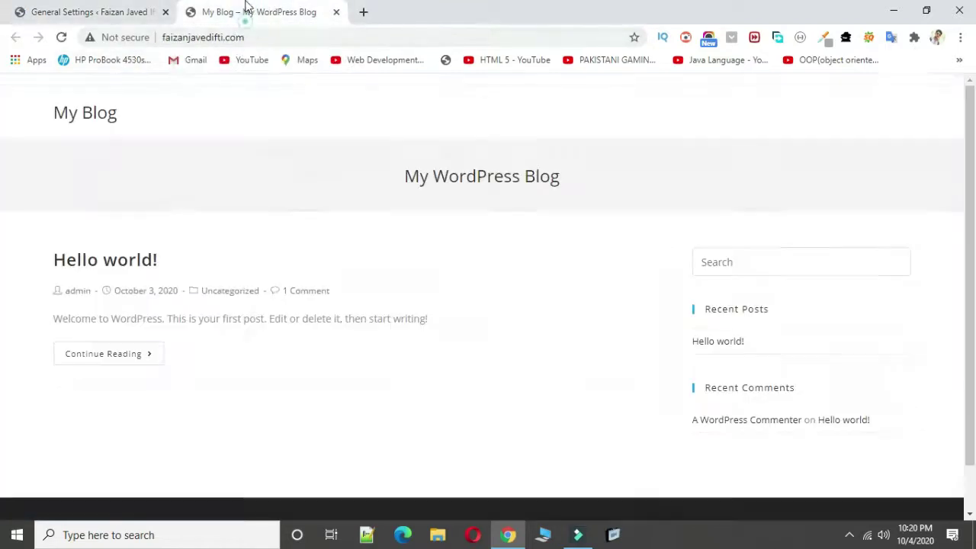
{"action": "left_click", "coordinate": [61, 36]}
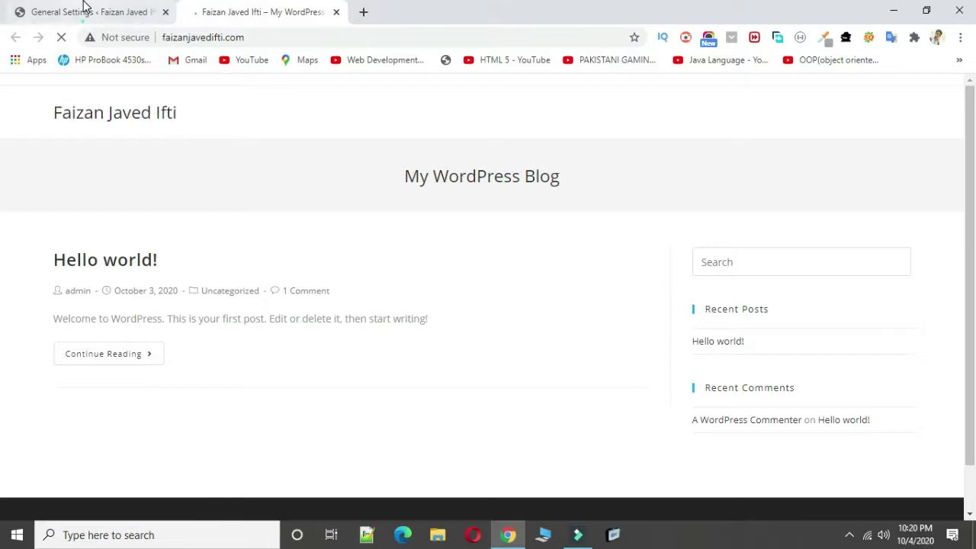
{"action": "left_click", "coordinate": [84, 11]}
Delete the My WordPress Blog tagline and save the settings.
{"action": "scroll", "coordinate": [190, 321], "scroll_direction": "down", "scroll_amount": 1}
{"action": "left_click", "coordinate": [412, 228]}
{"action": "left_click_drag", "start_coordinate": [412, 229], "coordinate": [268, 244]}
{"action": "key", "text": "BackSpace"}
{"action": "scroll", "coordinate": [229, 407], "scroll_direction": "down", "scroll_amount": 8}
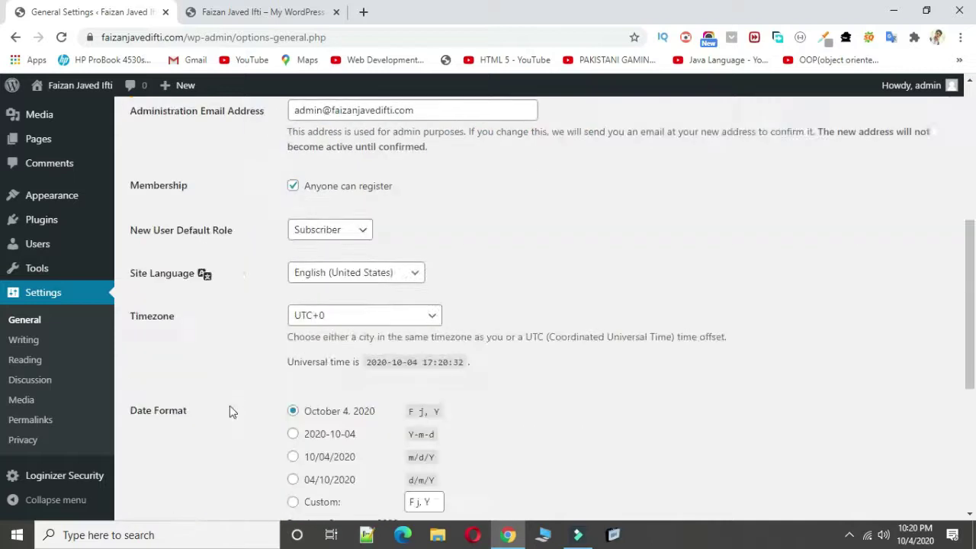
{"action": "left_click", "coordinate": [181, 450]}
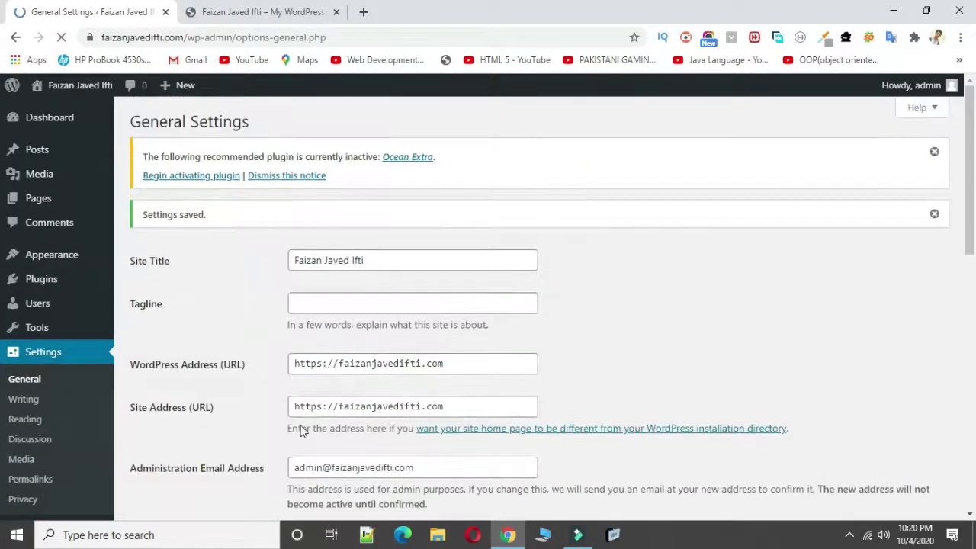
Scroll through Writing Settings, then go to Reading Settings (latest posts, 10 per page).
{"action": "left_click", "coordinate": [38, 402]}
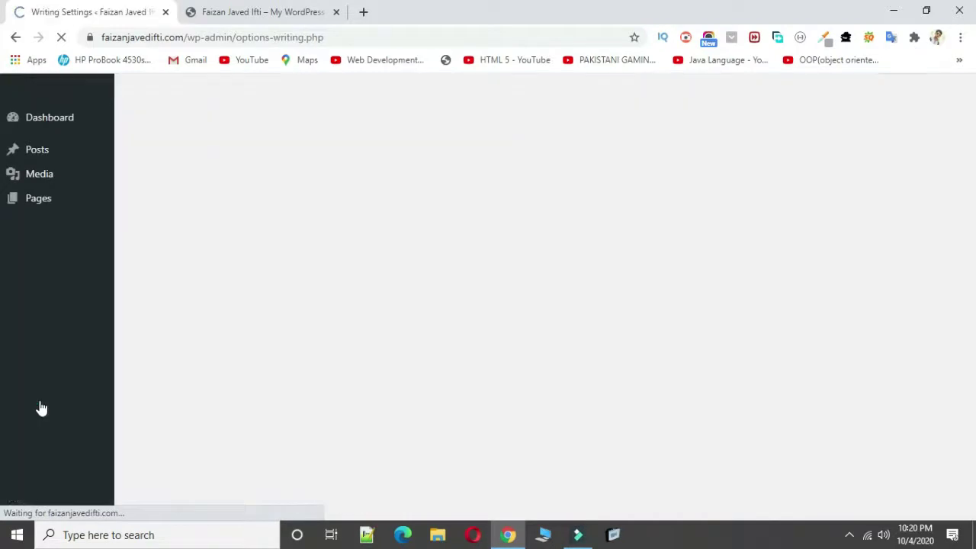
{"action": "scroll", "coordinate": [254, 378], "scroll_direction": "down", "scroll_amount": 1}
{"action": "scroll", "coordinate": [255, 391], "scroll_direction": "down", "scroll_amount": 3}
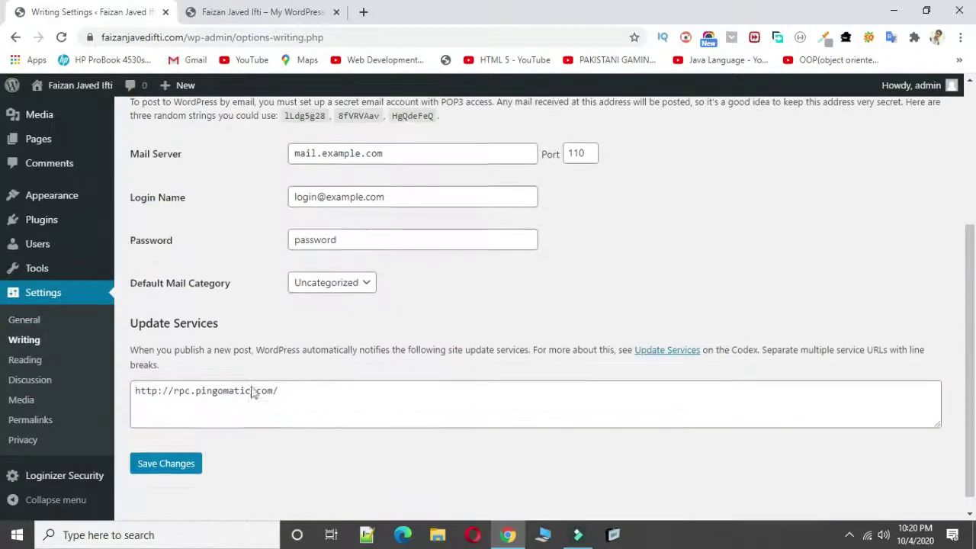
{"action": "left_click", "coordinate": [25, 360]}
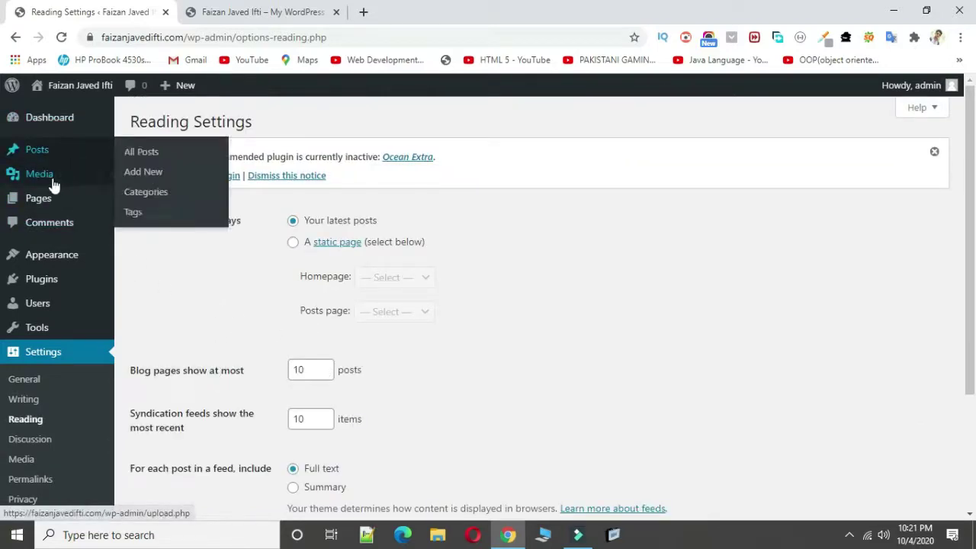
{"action": "mouse_move", "coordinate": [53, 204]}
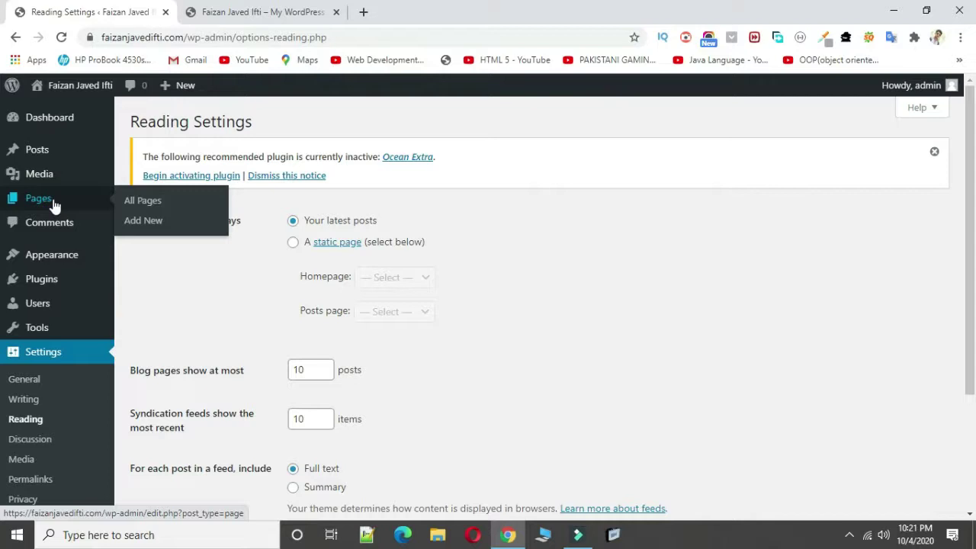
Open the plugins list and cancel a started Akismet Anti-Spam deletion.
{"action": "left_click", "coordinate": [45, 286]}
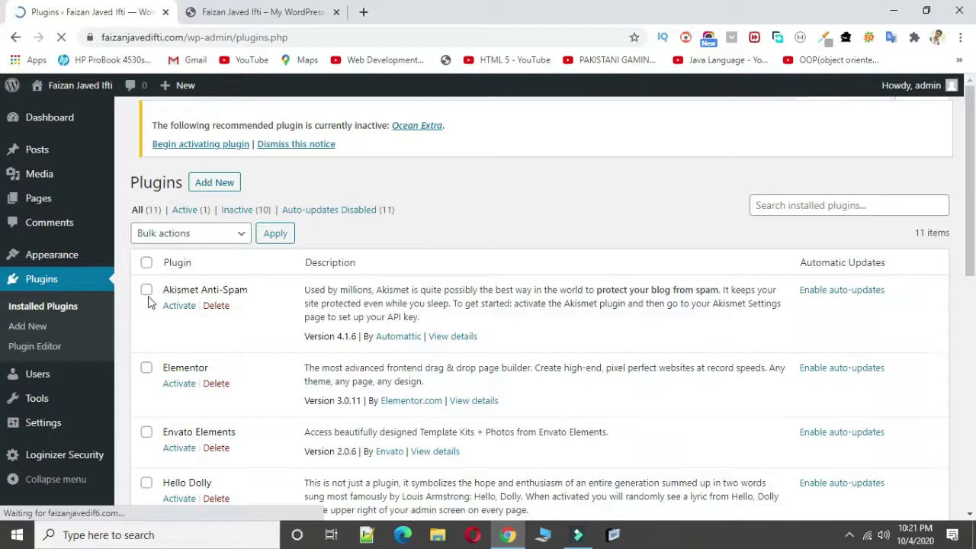
{"action": "left_click", "coordinate": [216, 306]}
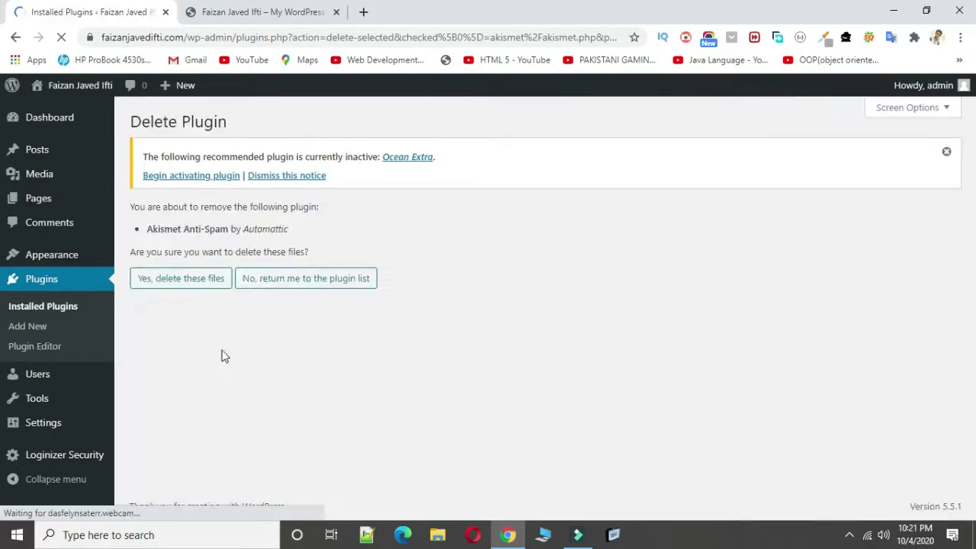
{"action": "left_click", "coordinate": [272, 283]}
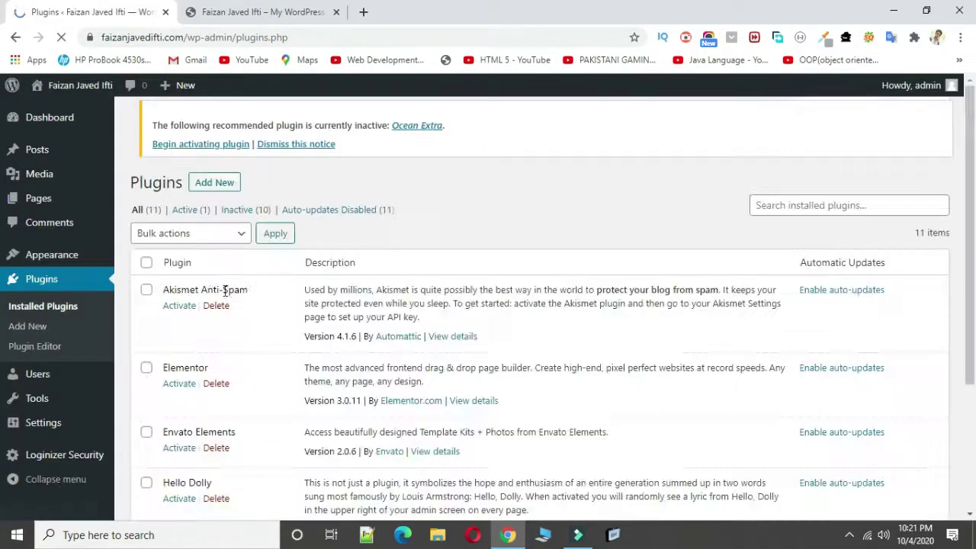
Check all plugins except the two Ocean plugins and delete Ocean Product Sharing.
{"action": "left_click", "coordinate": [146, 267]}
{"action": "scroll", "coordinate": [242, 294], "scroll_direction": "down", "scroll_amount": 7}
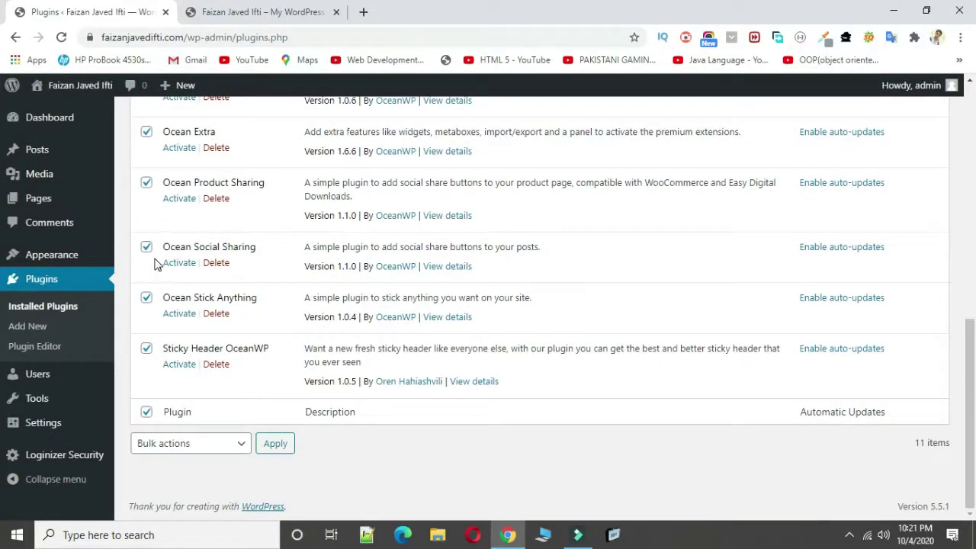
{"action": "left_click", "coordinate": [145, 247]}
{"action": "left_click", "coordinate": [146, 182]}
{"action": "left_click", "coordinate": [212, 200]}
{"action": "left_click", "coordinate": [558, 118]}
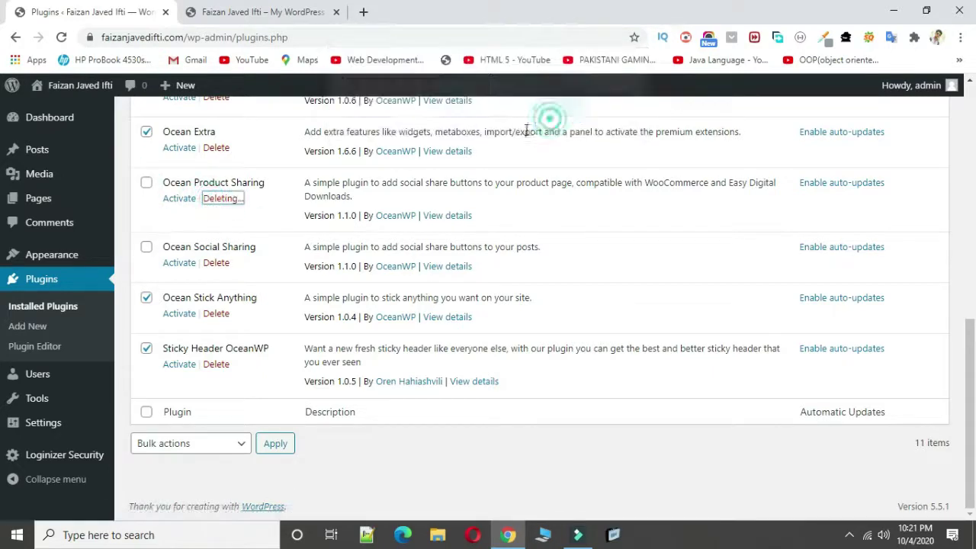
Recheck Ocean Social Sharing, uncheck Loginizer and Hello Dolly, and delete Hello Dolly.
{"action": "left_click", "coordinate": [145, 248]}
{"action": "scroll", "coordinate": [163, 263], "scroll_direction": "up", "scroll_amount": 2}
{"action": "scroll", "coordinate": [156, 257], "scroll_direction": "up", "scroll_amount": 2}
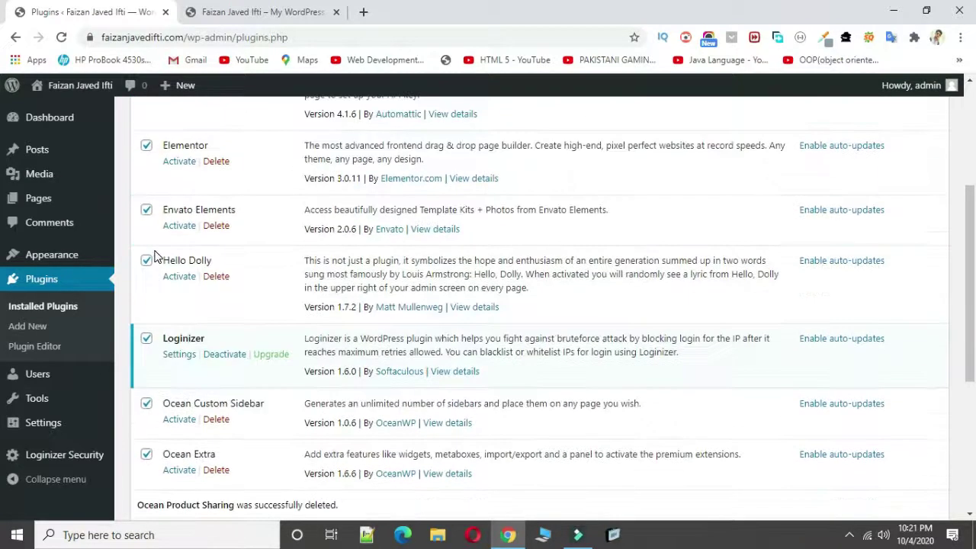
{"action": "left_click", "coordinate": [146, 338]}
{"action": "scroll", "coordinate": [150, 341], "scroll_direction": "up", "scroll_amount": 1}
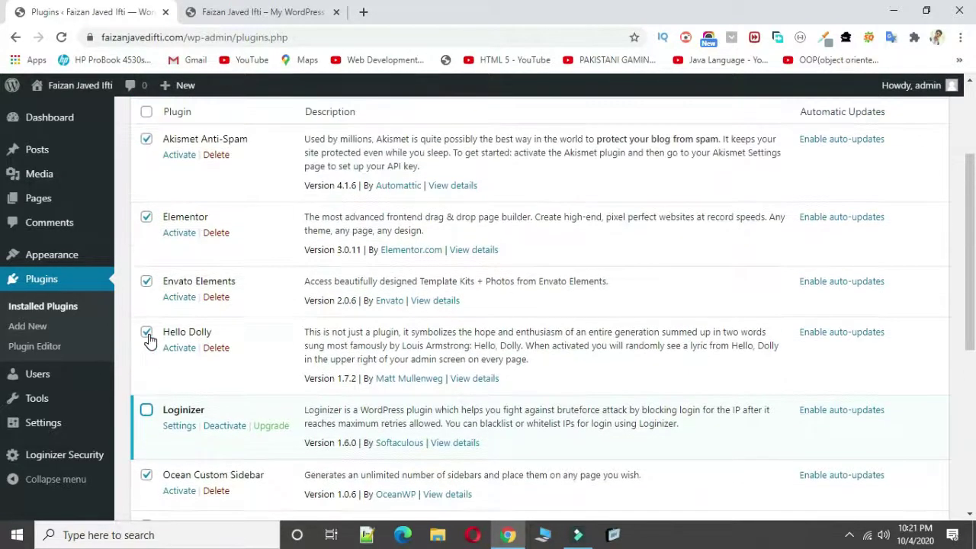
{"action": "left_click", "coordinate": [145, 333]}
{"action": "left_click", "coordinate": [214, 349]}
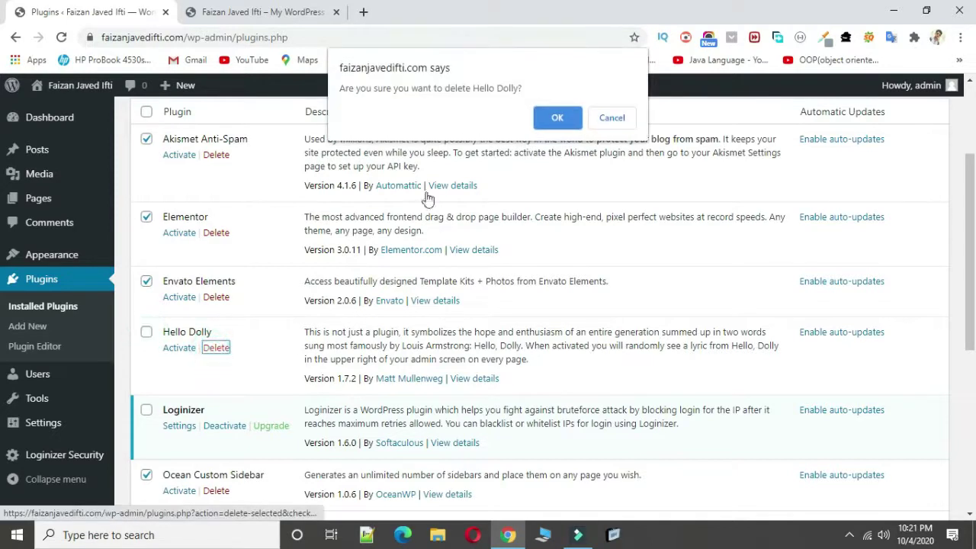
{"action": "left_click", "coordinate": [557, 118]}
Apply the Activate bulk action to the checked plugins.
{"action": "scroll", "coordinate": [257, 334], "scroll_direction": "up", "scroll_amount": 2}
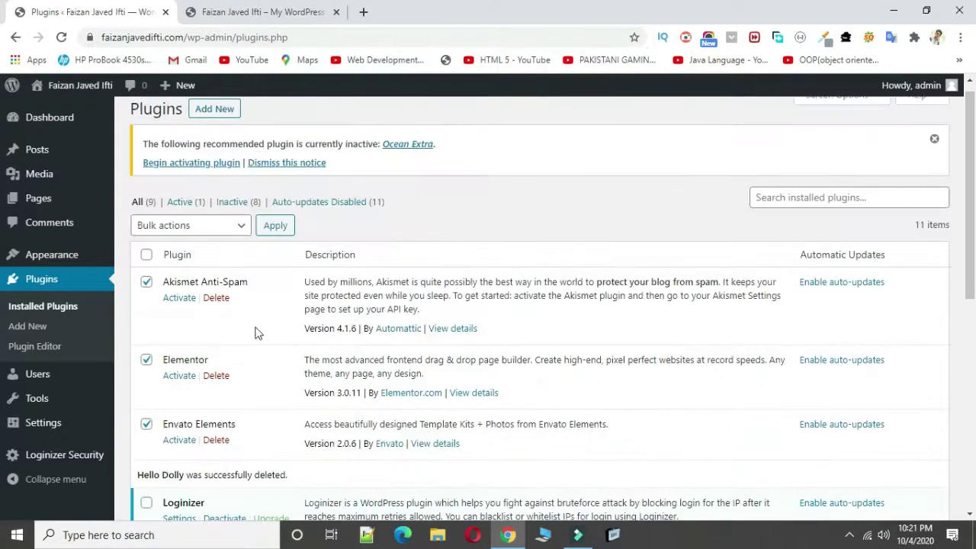
{"action": "left_click", "coordinate": [249, 231]}
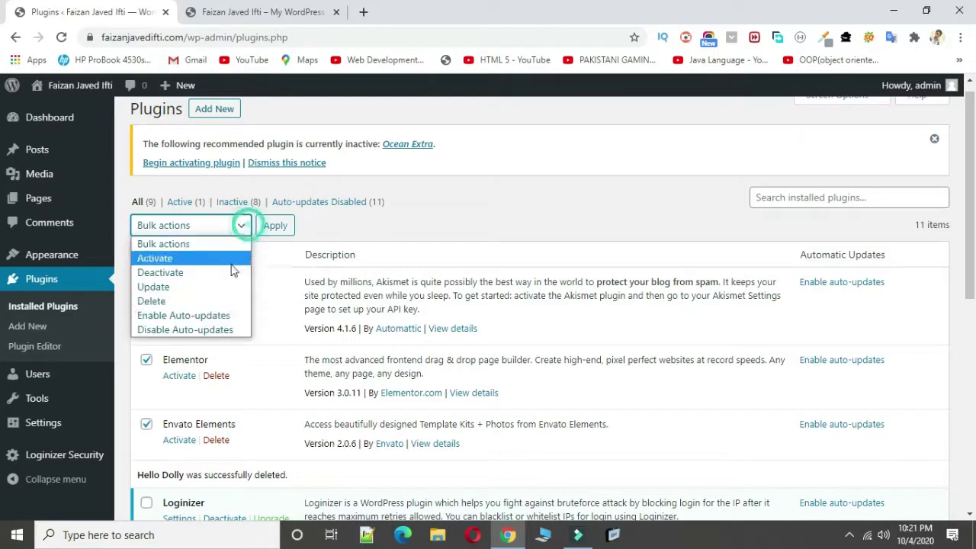
{"action": "left_click", "coordinate": [196, 260]}
{"action": "left_click", "coordinate": [276, 229]}
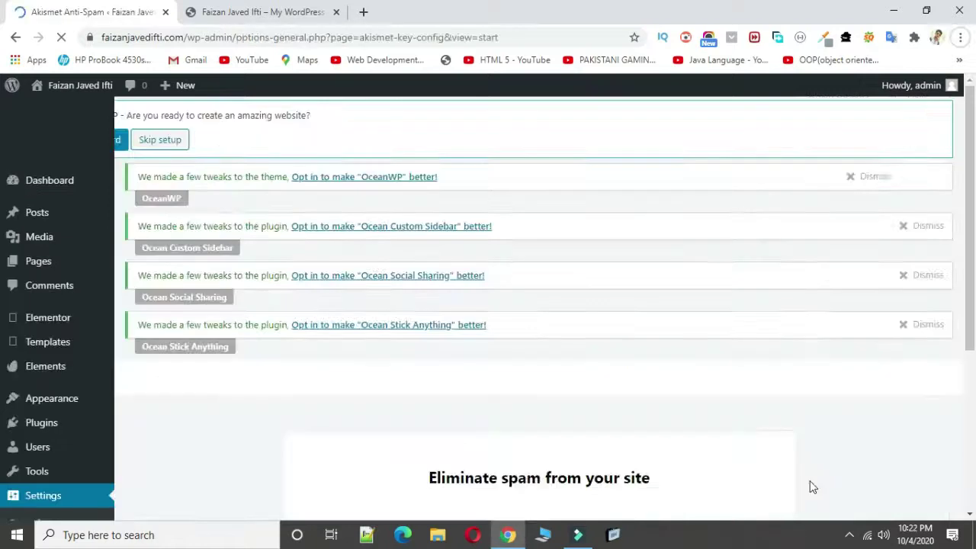
Dismiss the Ocean Stick Anything notice and skip the OceanWP setup wizard.
{"action": "left_click", "coordinate": [917, 328]}
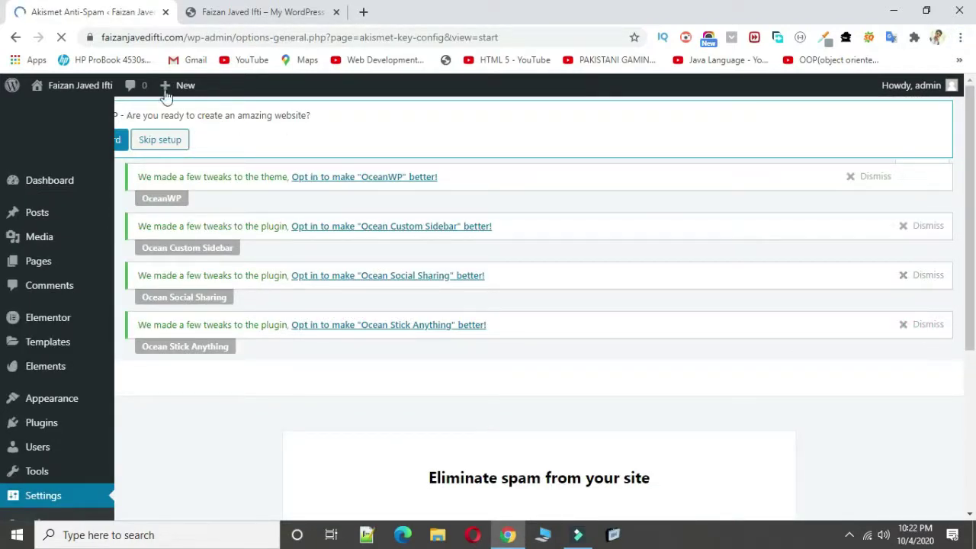
{"action": "left_click", "coordinate": [163, 144]}
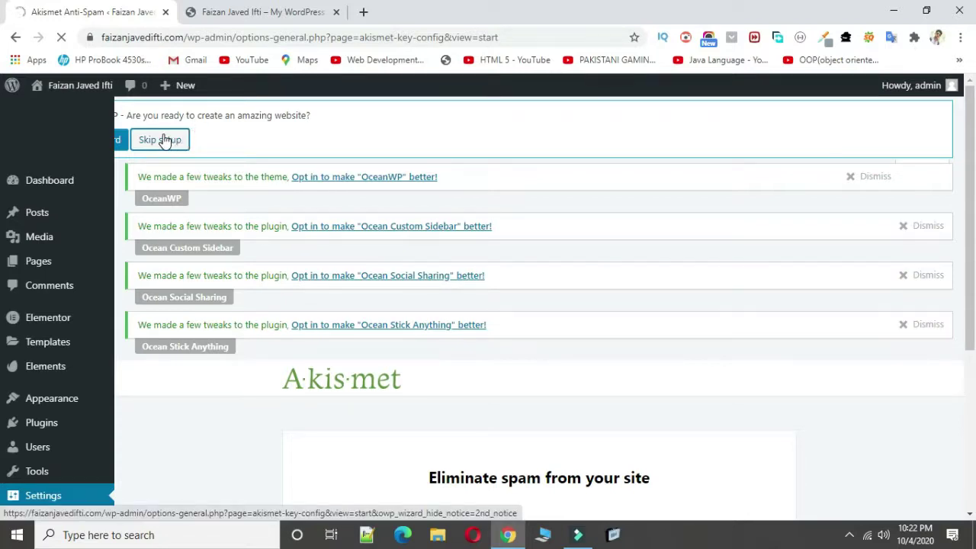
{"action": "scroll", "coordinate": [212, 168], "scroll_direction": "down", "scroll_amount": 3}
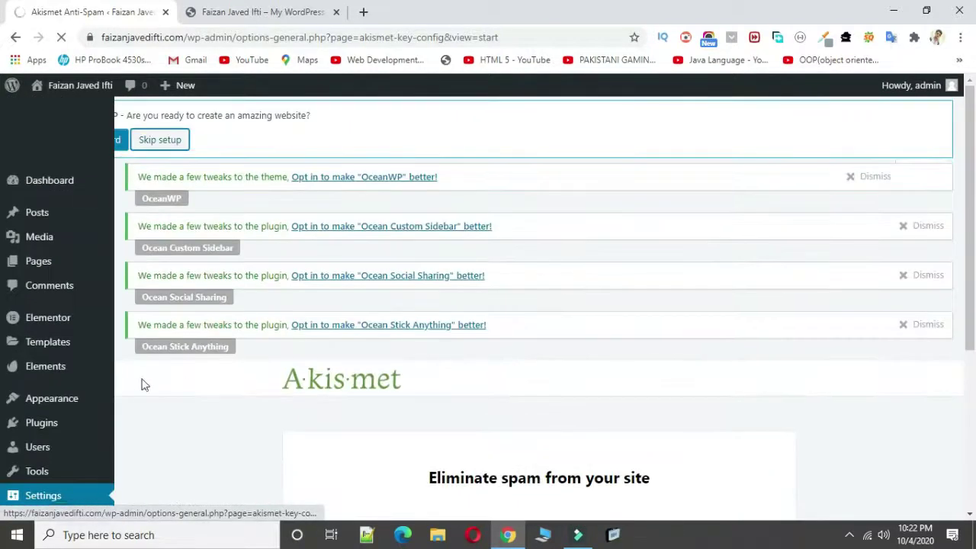
Load Installed Plugins, then view the live home page in the OceanWP theme.
{"action": "left_click", "coordinate": [65, 423]}
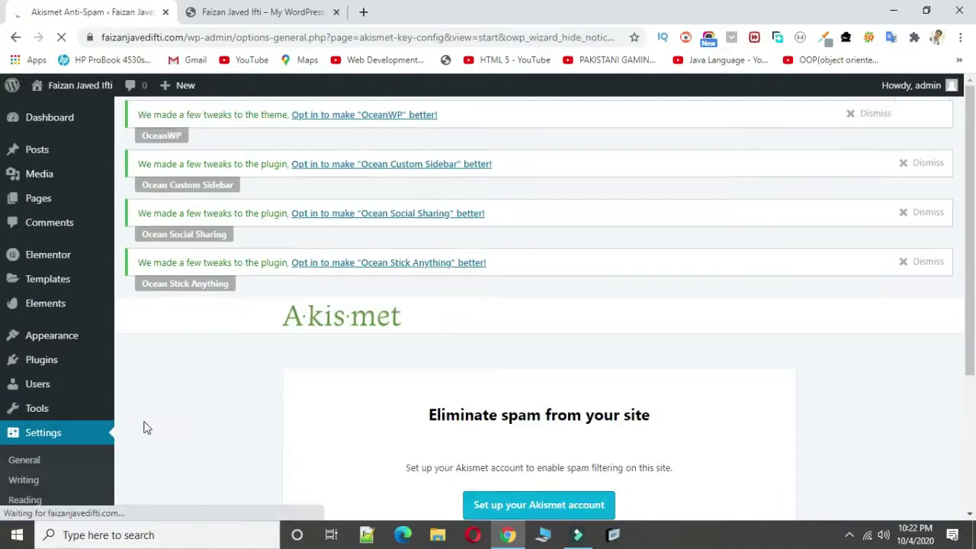
{"action": "scroll", "coordinate": [206, 399], "scroll_direction": "down", "scroll_amount": 2}
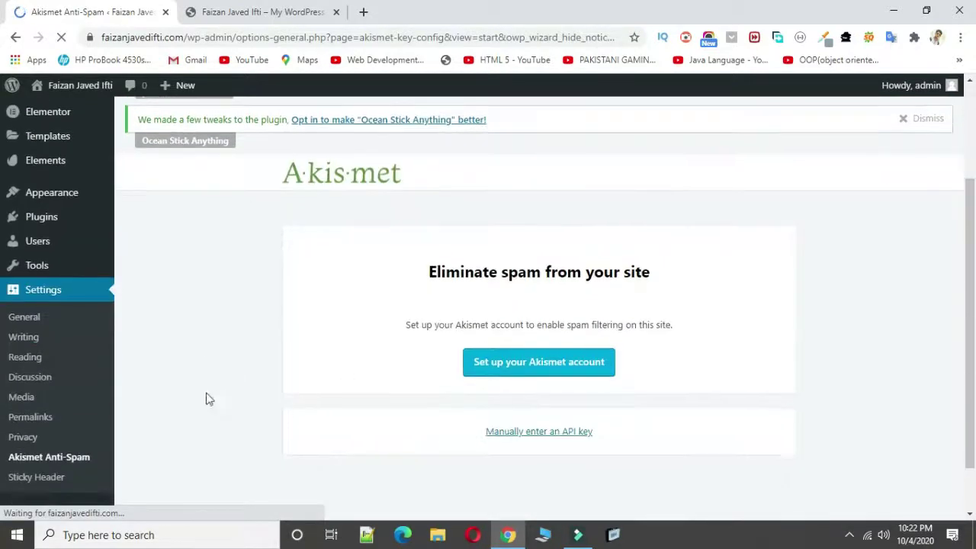
{"action": "left_click", "coordinate": [48, 217]}
{"action": "left_click", "coordinate": [61, 37]}
{"action": "left_click", "coordinate": [158, 217]}
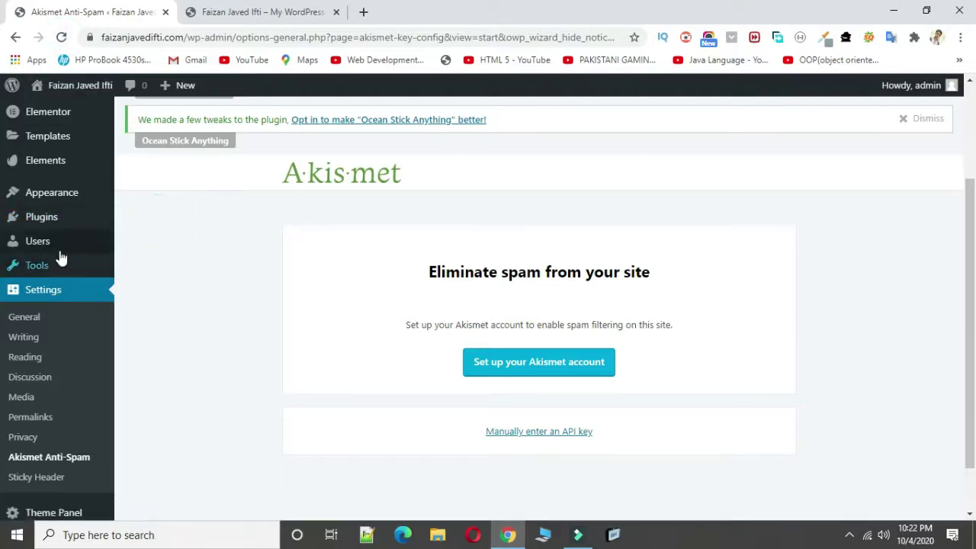
{"action": "left_click", "coordinate": [67, 221]}
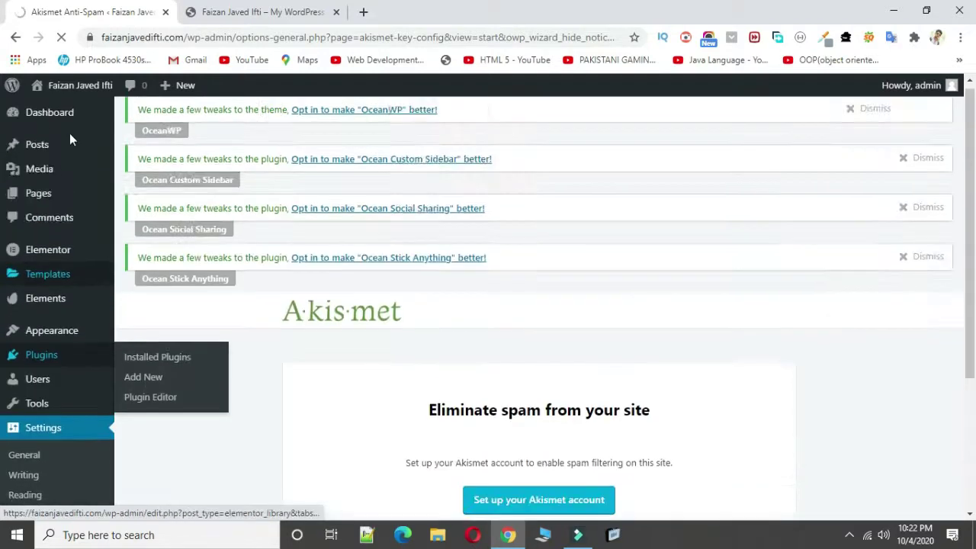
{"action": "left_click", "coordinate": [246, 9]}
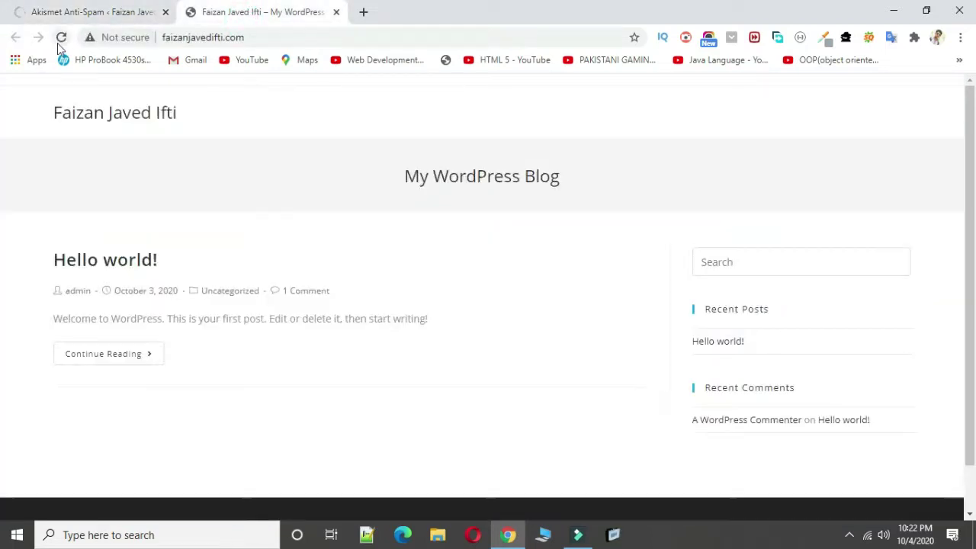
{"action": "scroll", "coordinate": [458, 253], "scroll_direction": "down", "scroll_amount": 1}
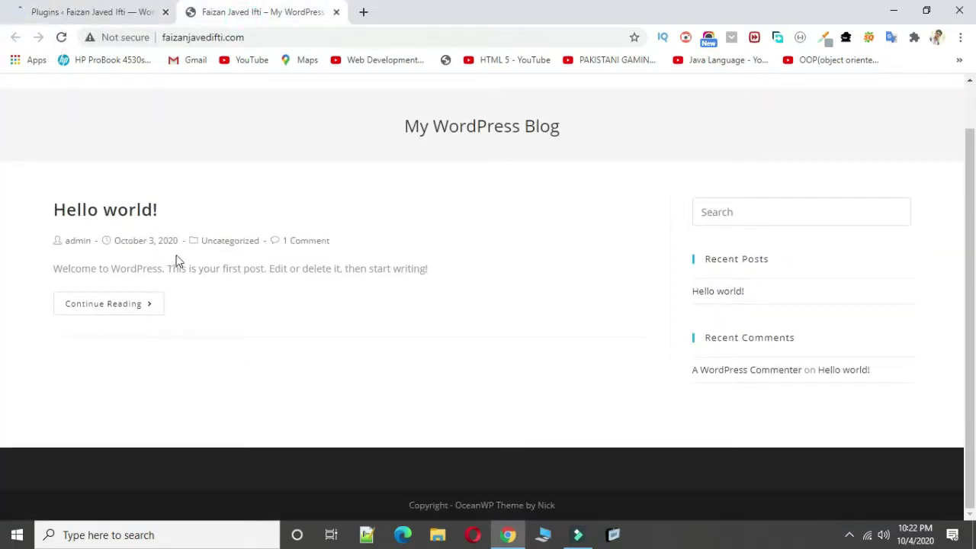
Deactivate the Akismet Anti-Spam plugin on the Plugins page.
{"action": "left_click", "coordinate": [68, 11]}
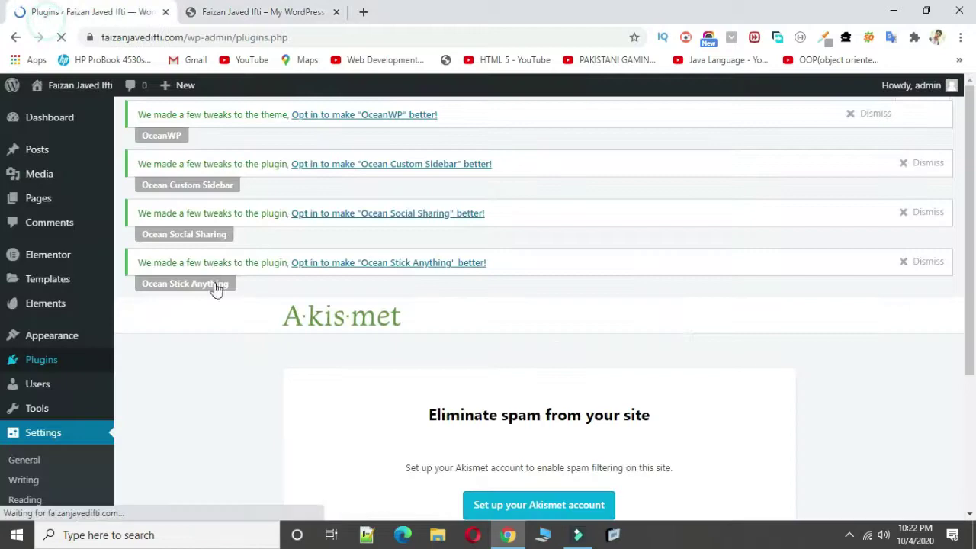
{"action": "scroll", "coordinate": [229, 366], "scroll_direction": "down", "scroll_amount": 5}
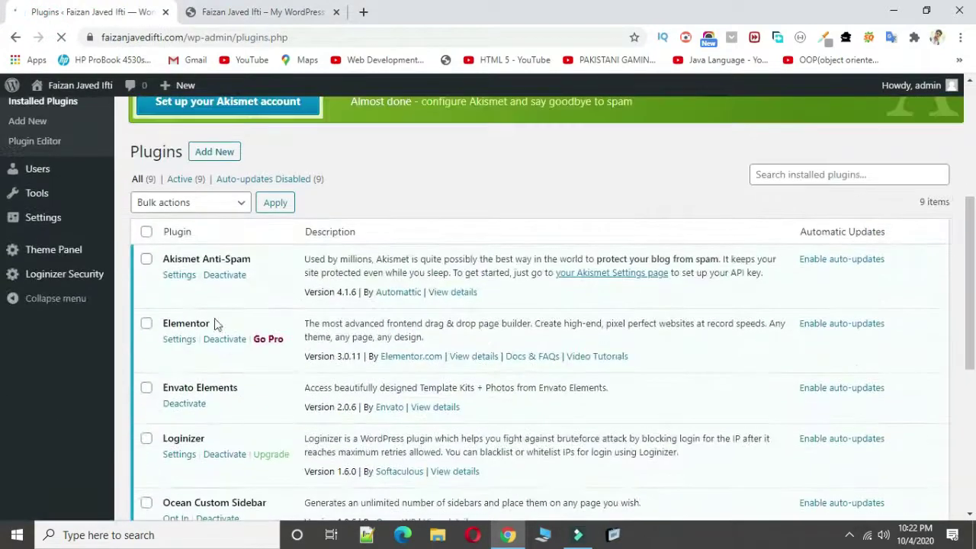
{"action": "left_click", "coordinate": [223, 276]}
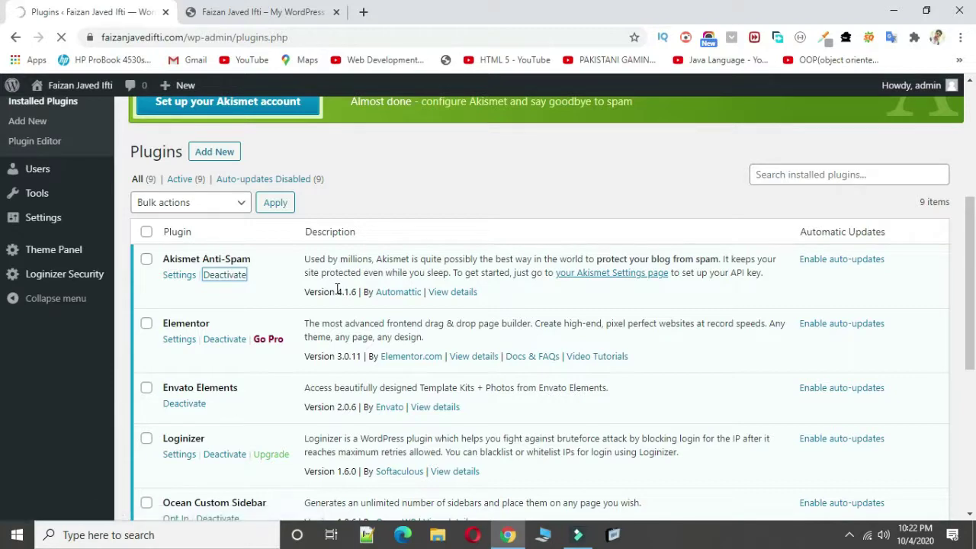
{"action": "scroll", "coordinate": [338, 290], "scroll_direction": "down", "scroll_amount": 5}
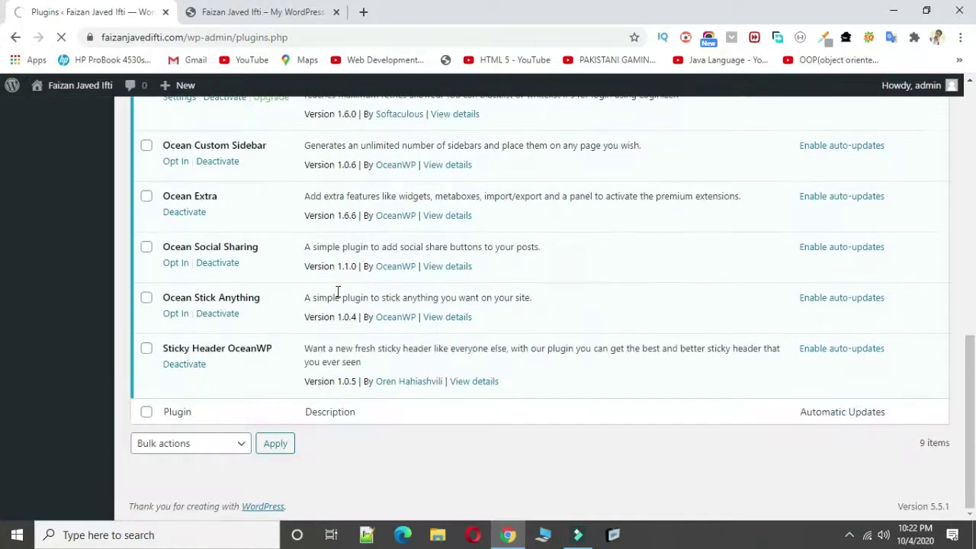
{"action": "scroll", "coordinate": [338, 290], "scroll_direction": "up", "scroll_amount": 4}
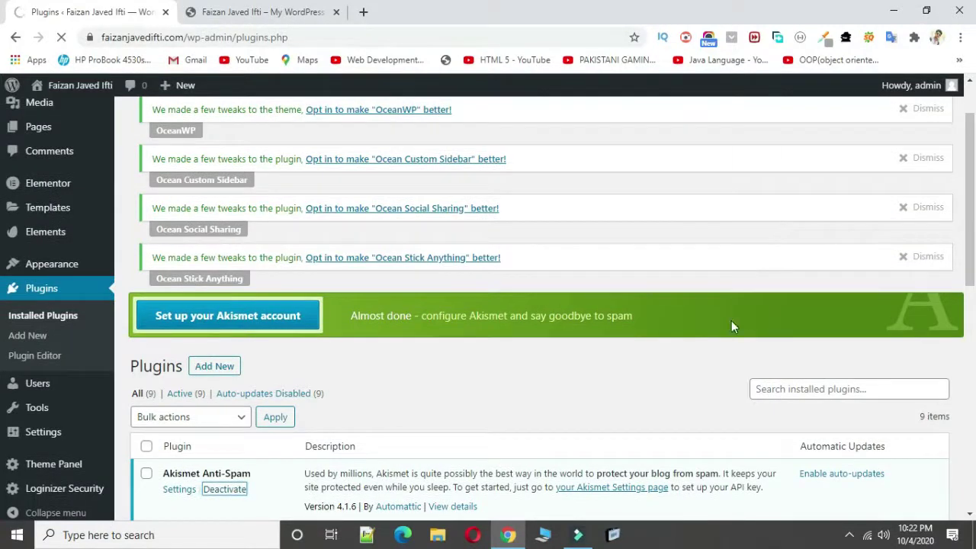
{"action": "scroll", "coordinate": [290, 343], "scroll_direction": "down", "scroll_amount": 3}
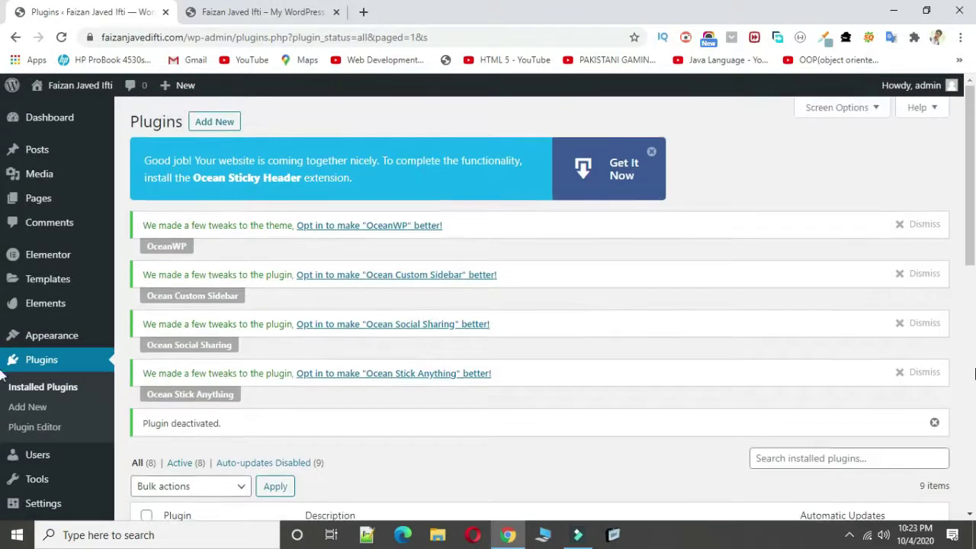
Dismiss the OceanWP, Ocean plugin and Sticky Header notices and the deactivation message.
{"action": "left_click", "coordinate": [915, 373]}
{"action": "left_click", "coordinate": [921, 324]}
{"action": "left_click", "coordinate": [923, 273]}
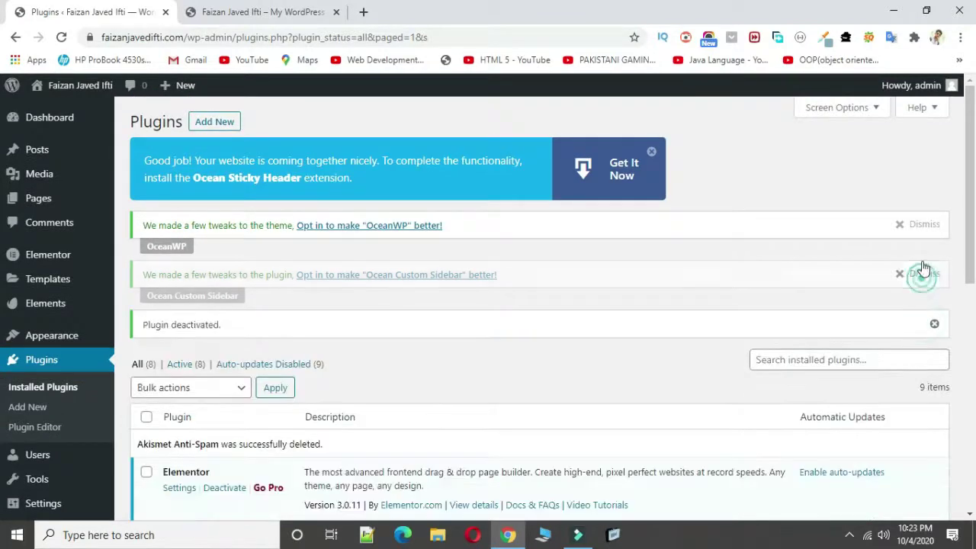
{"action": "left_click", "coordinate": [921, 224]}
{"action": "left_click", "coordinate": [935, 225]}
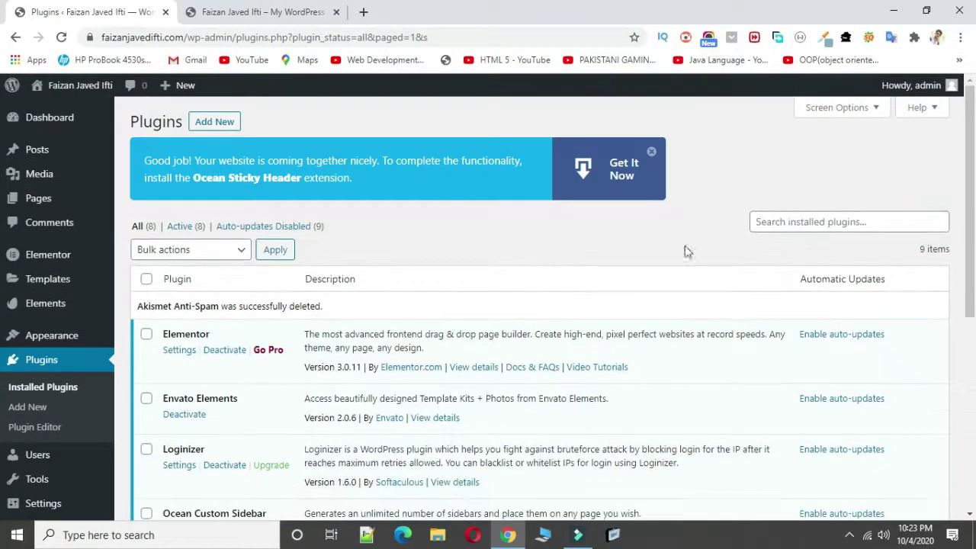
{"action": "left_click", "coordinate": [651, 151]}
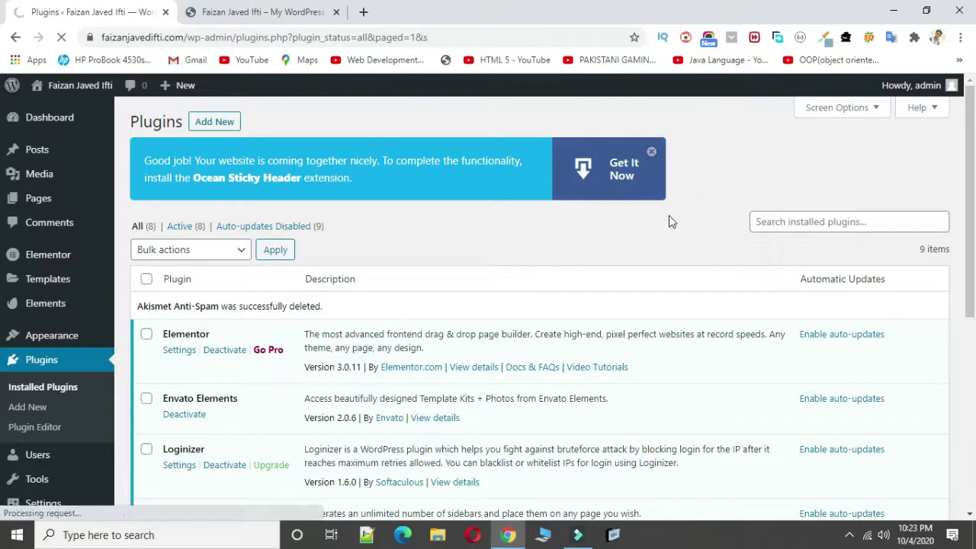
{"action": "scroll", "coordinate": [196, 313], "scroll_direction": "down", "scroll_amount": 3}
{"action": "scroll", "coordinate": [196, 313], "scroll_direction": "up", "scroll_amount": 3}
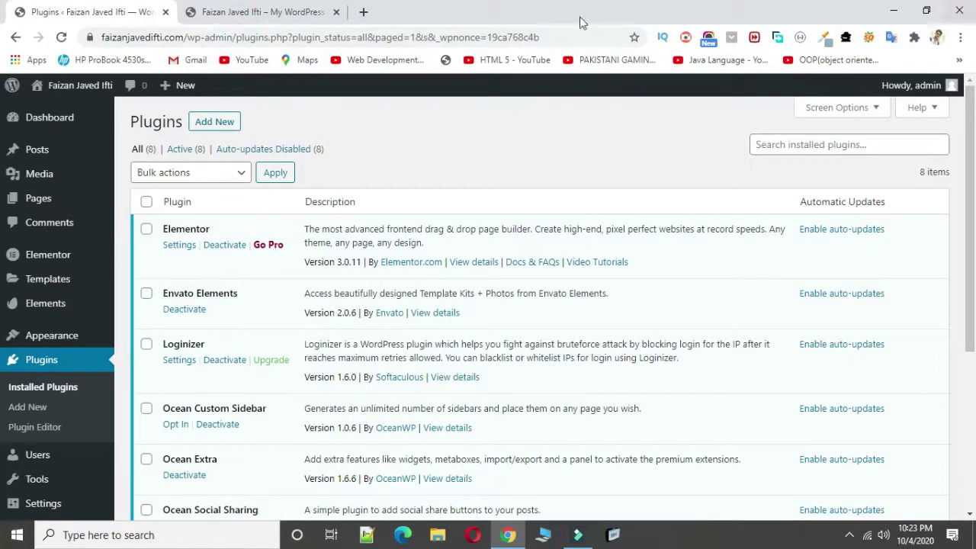
Trash the Sample Page from All Pages and open the Privacy Policy draft for editing.
{"action": "mouse_move", "coordinate": [29, 199]}
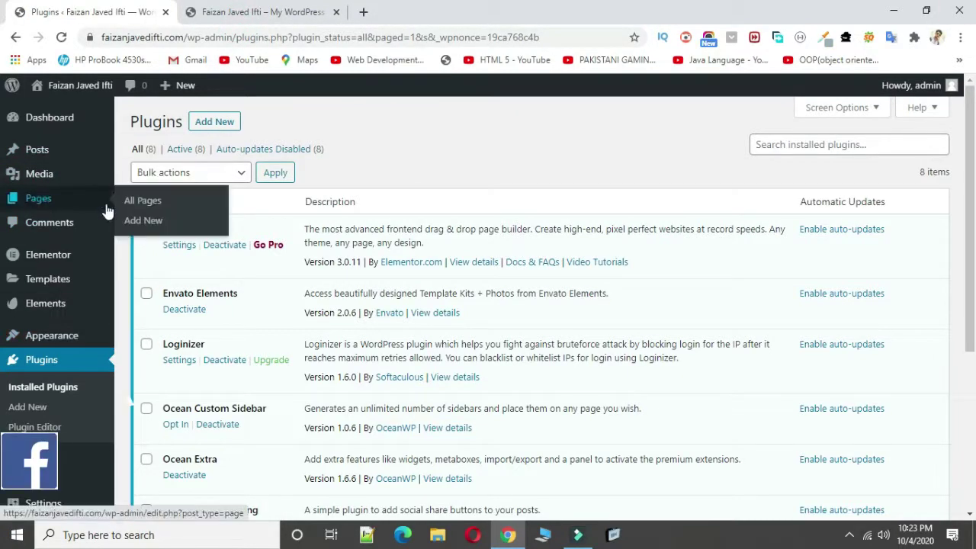
{"action": "left_click", "coordinate": [144, 202]}
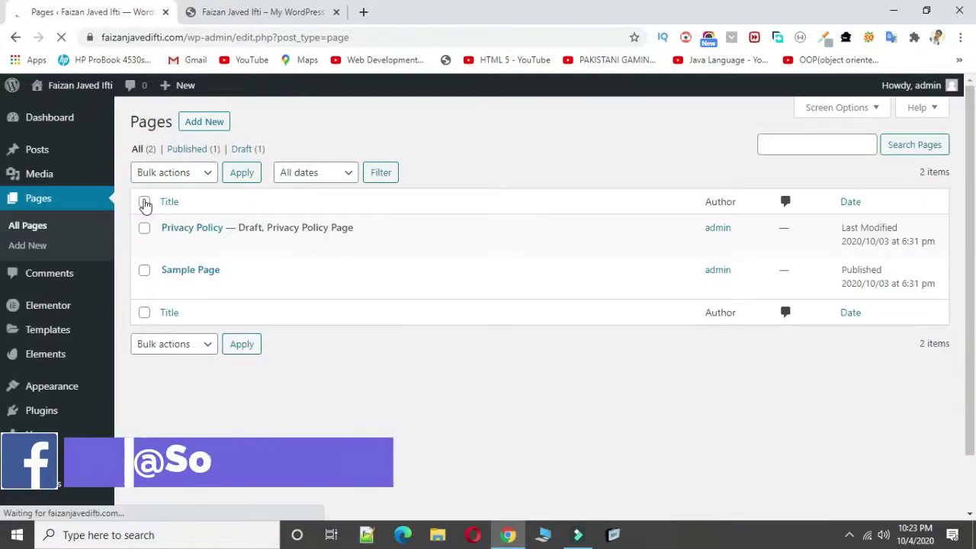
{"action": "mouse_move", "coordinate": [208, 292]}
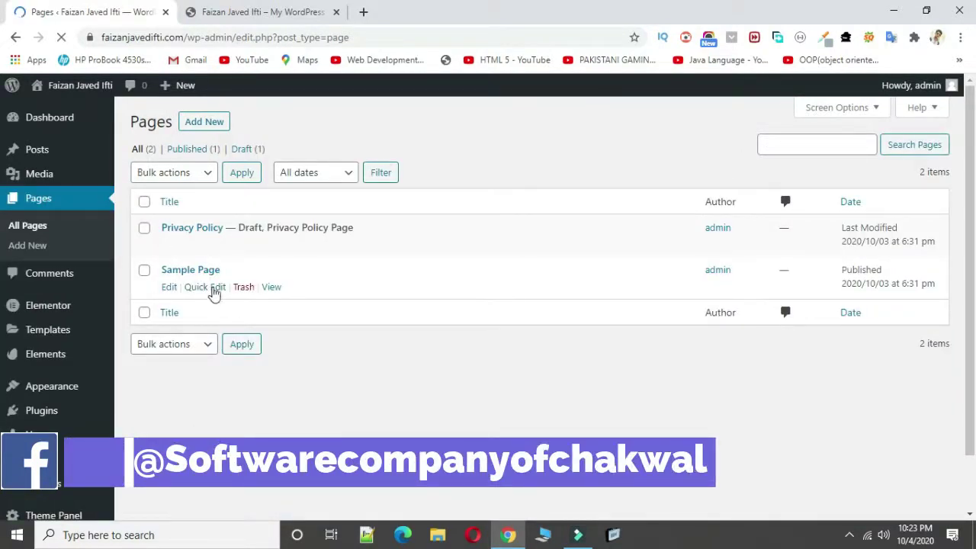
{"action": "left_click", "coordinate": [243, 287]}
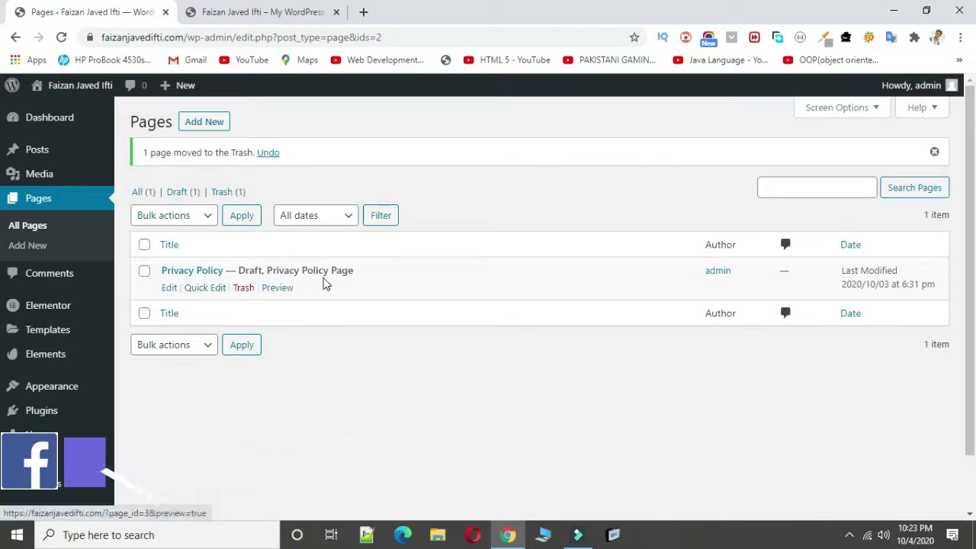
{"action": "left_click", "coordinate": [169, 290]}
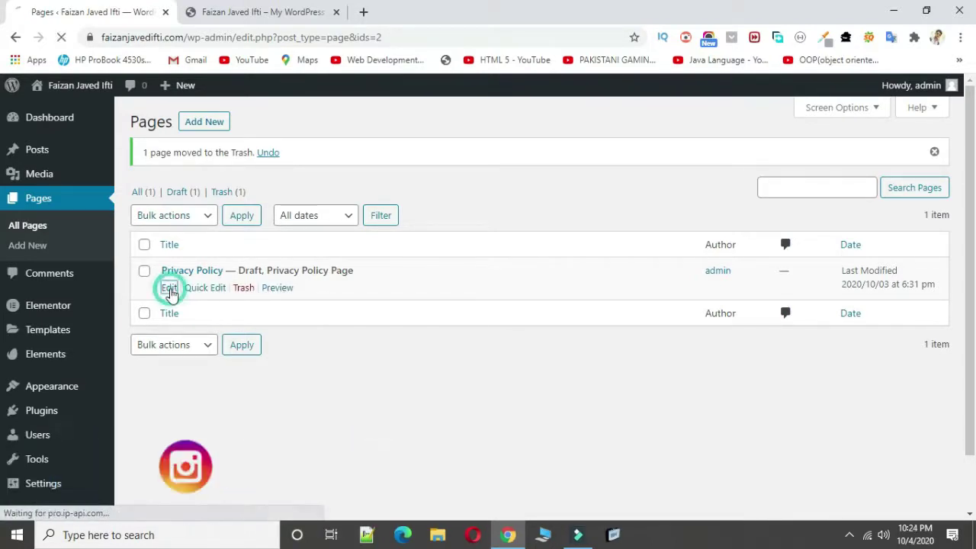
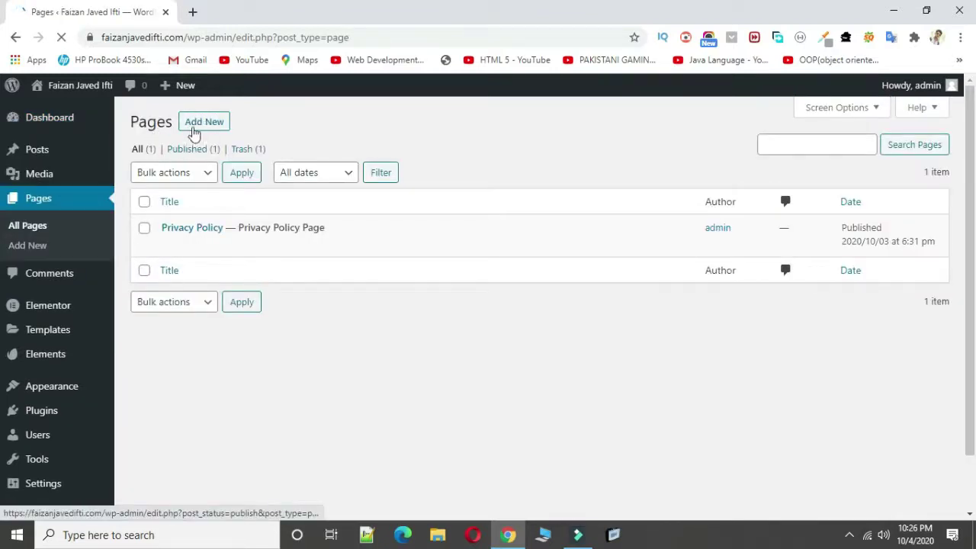
From the Pages list, which holds only Privacy Policy, start a new page.
{"action": "left_click", "coordinate": [188, 124]}
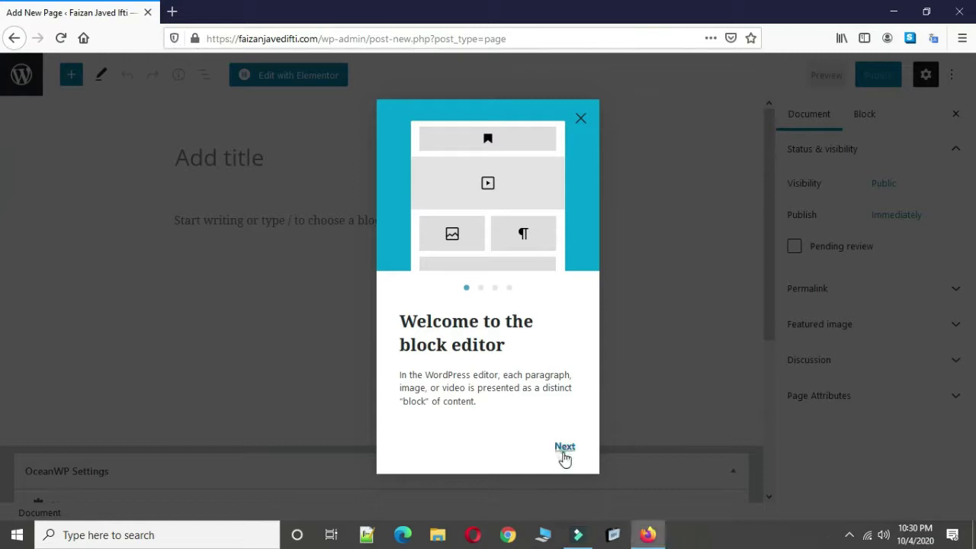
Dismiss the editor's welcome guide and title the new page 'Home'.
{"action": "left_click", "coordinate": [565, 448]}
{"action": "left_click", "coordinate": [564, 448]}
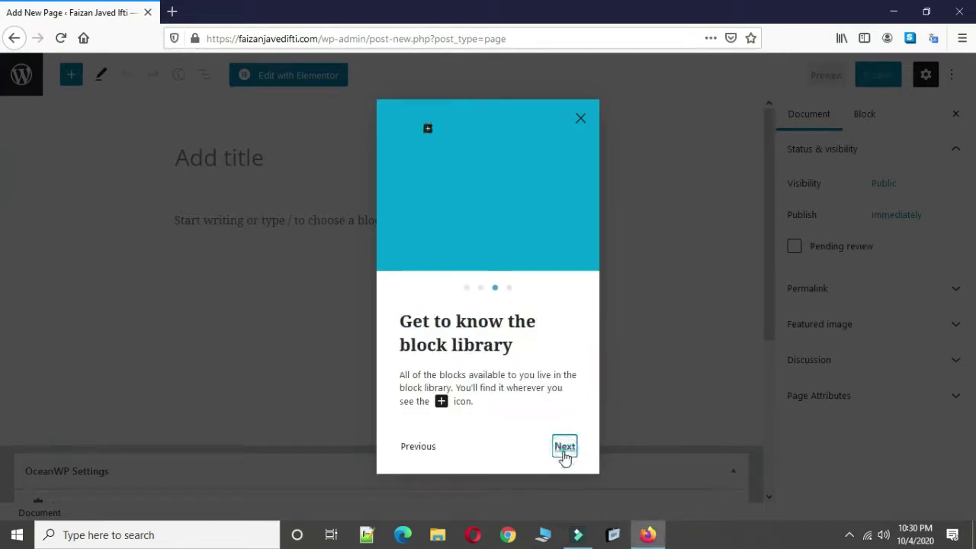
{"action": "left_click", "coordinate": [564, 449]}
{"action": "left_click", "coordinate": [564, 449]}
{"action": "left_click", "coordinate": [280, 155]}
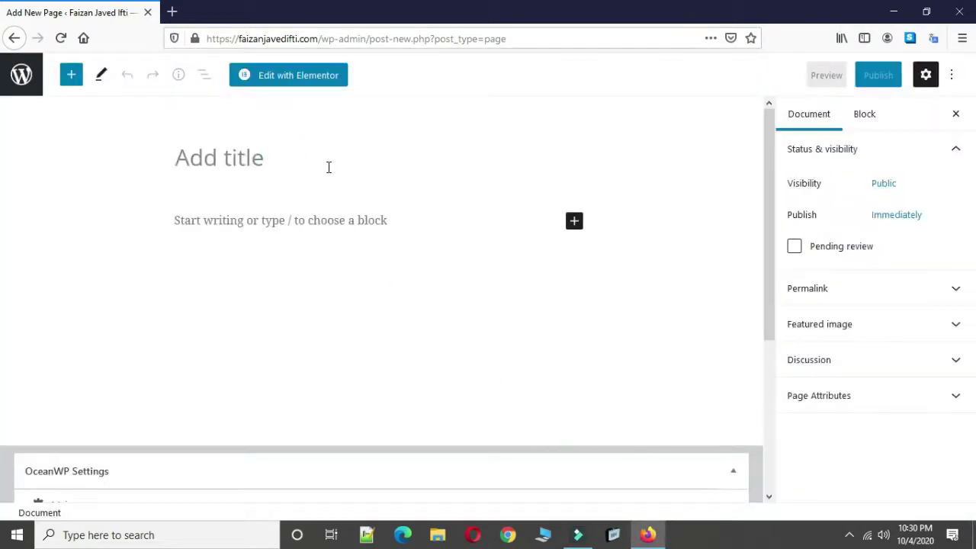
{"action": "type", "text": "Home"}
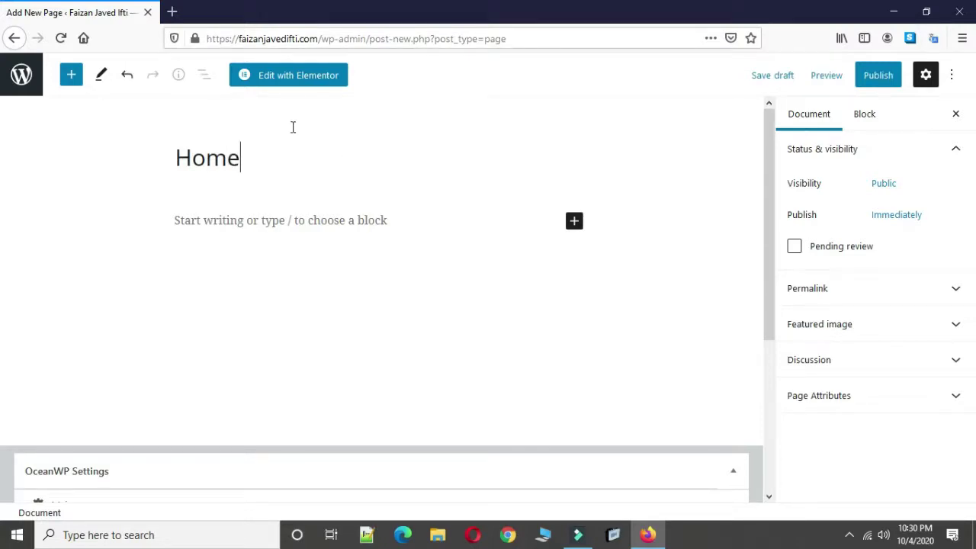
Set the Home page's content layout to 100% Full Width and disable its page title.
{"action": "scroll", "coordinate": [430, 329], "scroll_direction": "down", "scroll_amount": 5}
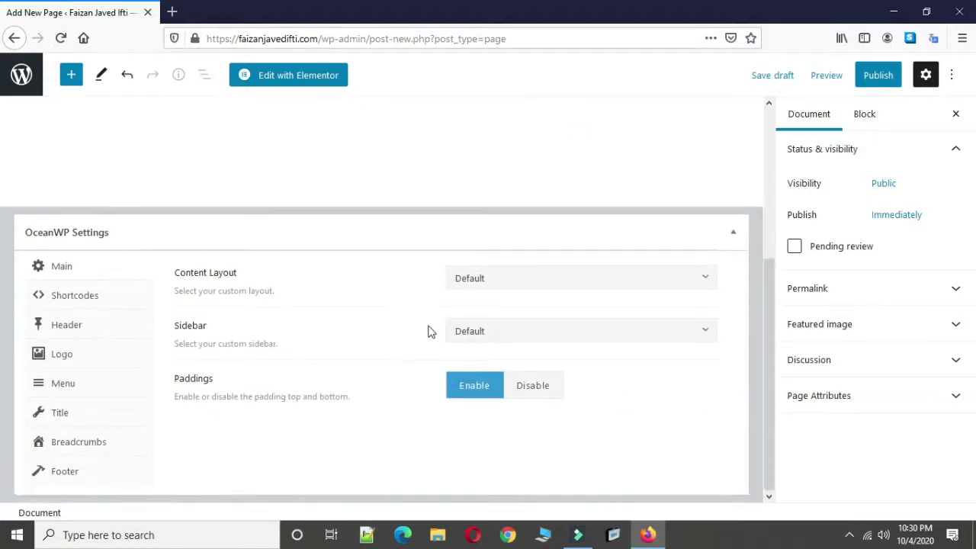
{"action": "left_click", "coordinate": [558, 287]}
{"action": "left_click", "coordinate": [555, 417]}
{"action": "left_click", "coordinate": [80, 413]}
{"action": "left_click", "coordinate": [599, 282]}
Publish the Home page and return to the list of pages.
{"action": "scroll", "coordinate": [398, 310], "scroll_direction": "up", "scroll_amount": 3}
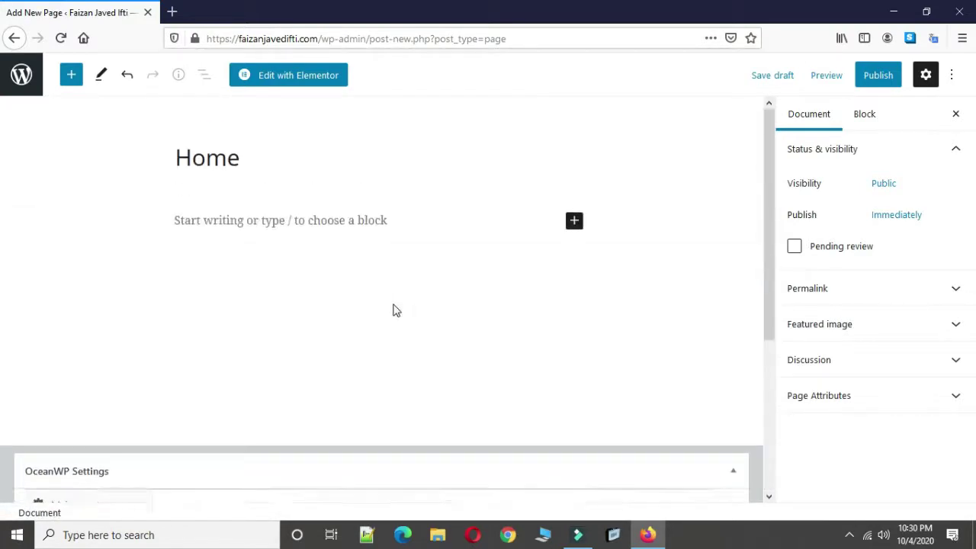
{"action": "left_click", "coordinate": [878, 76]}
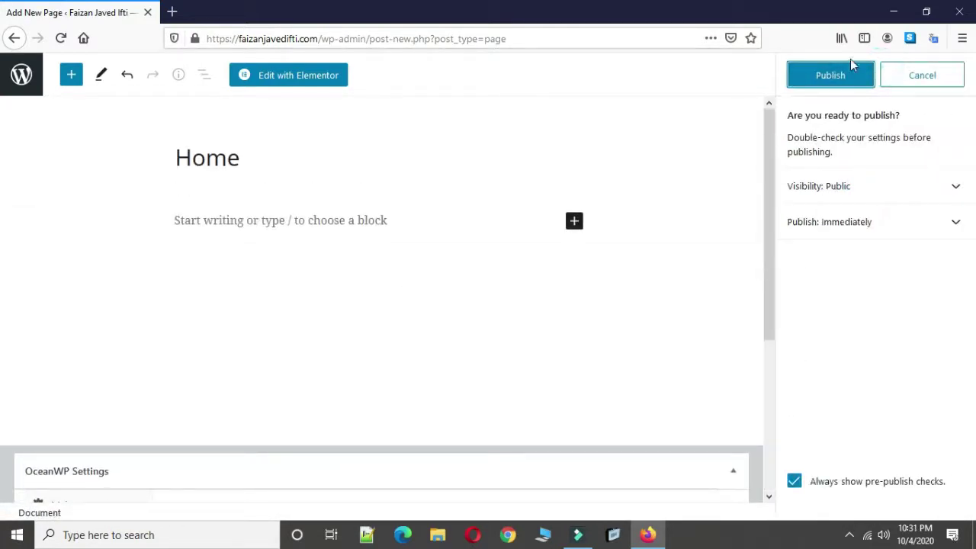
{"action": "left_click", "coordinate": [847, 76]}
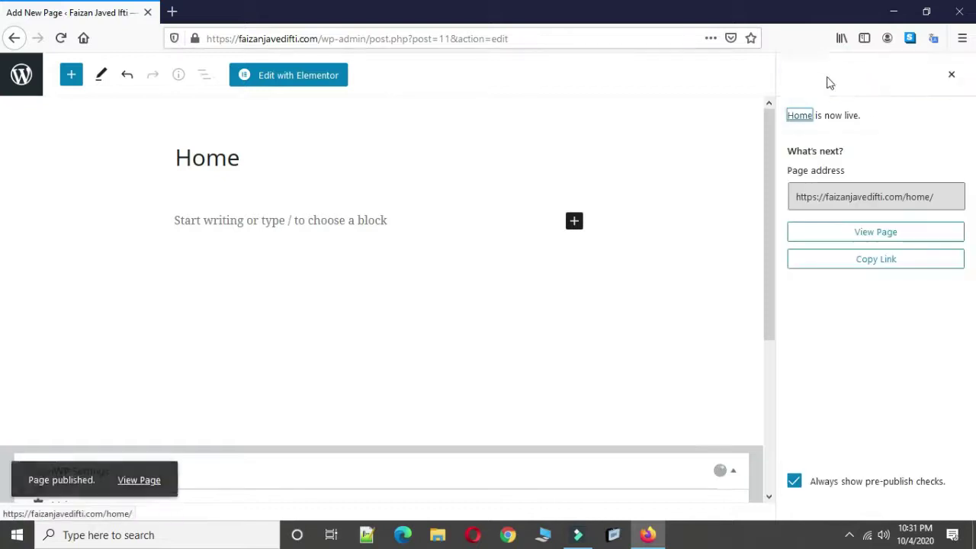
{"action": "left_click", "coordinate": [70, 83]}
{"action": "left_click", "coordinate": [70, 77]}
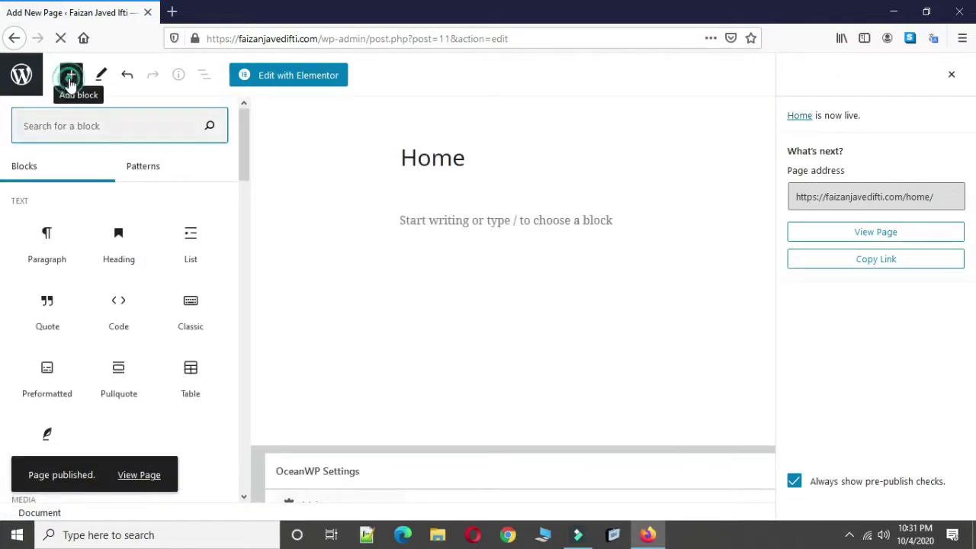
{"action": "left_click", "coordinate": [24, 92]}
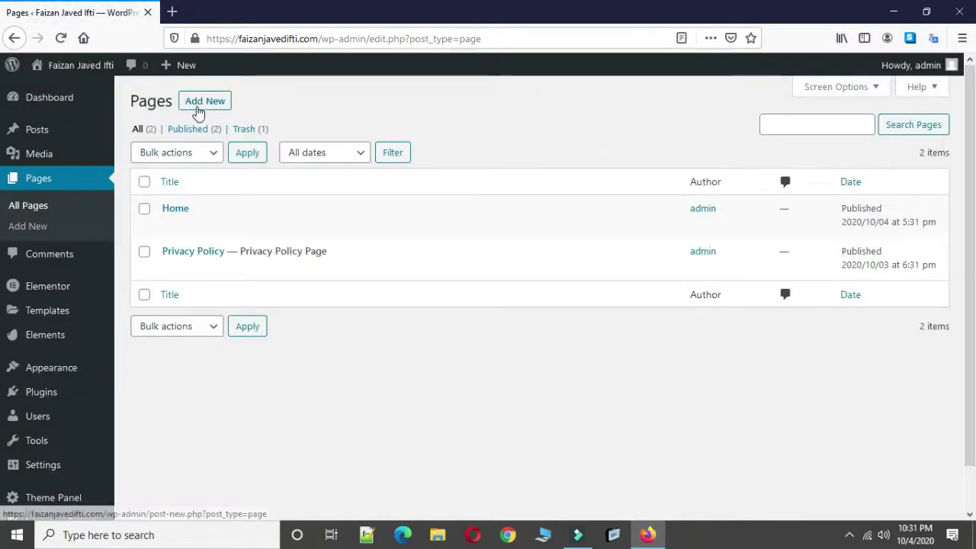
Create a page titled 'About' with 100% Full Width layout and its title disabled.
{"action": "left_click", "coordinate": [198, 105]}
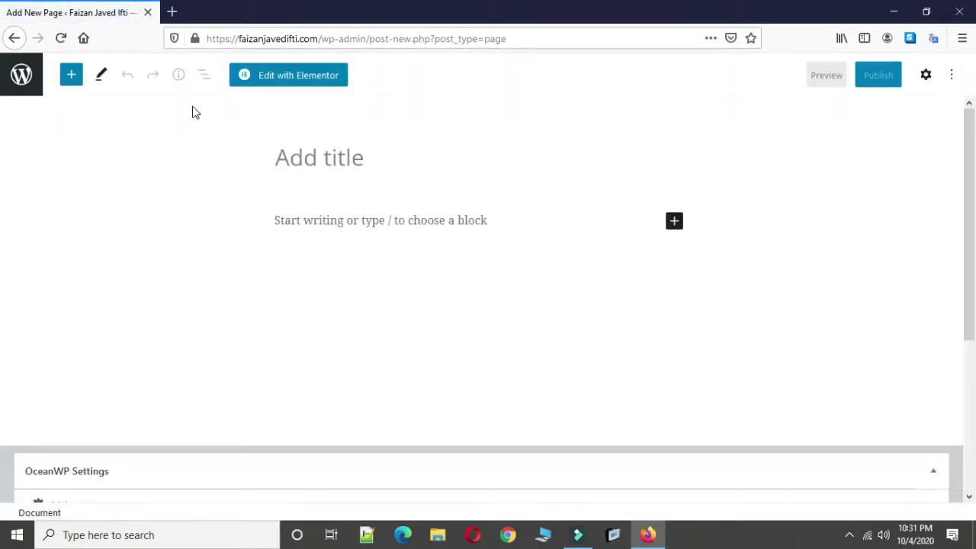
{"action": "type", "text": "About"}
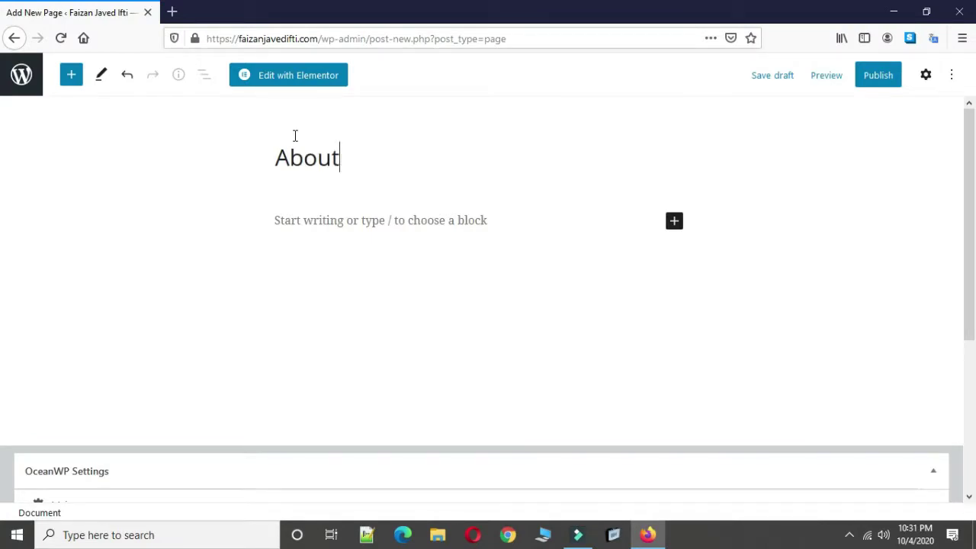
{"action": "scroll", "coordinate": [445, 312], "scroll_direction": "down", "scroll_amount": 5}
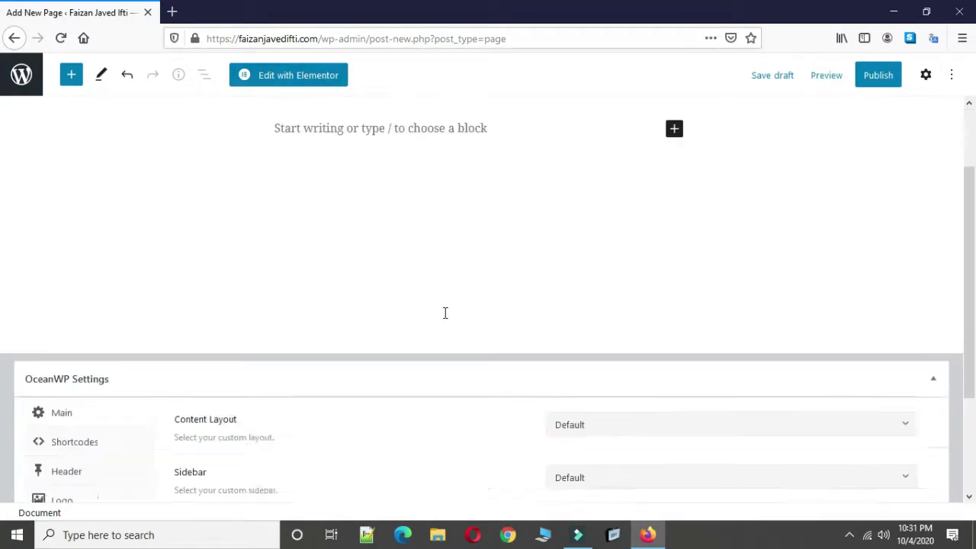
{"action": "left_click", "coordinate": [611, 280]}
{"action": "left_click", "coordinate": [600, 409]}
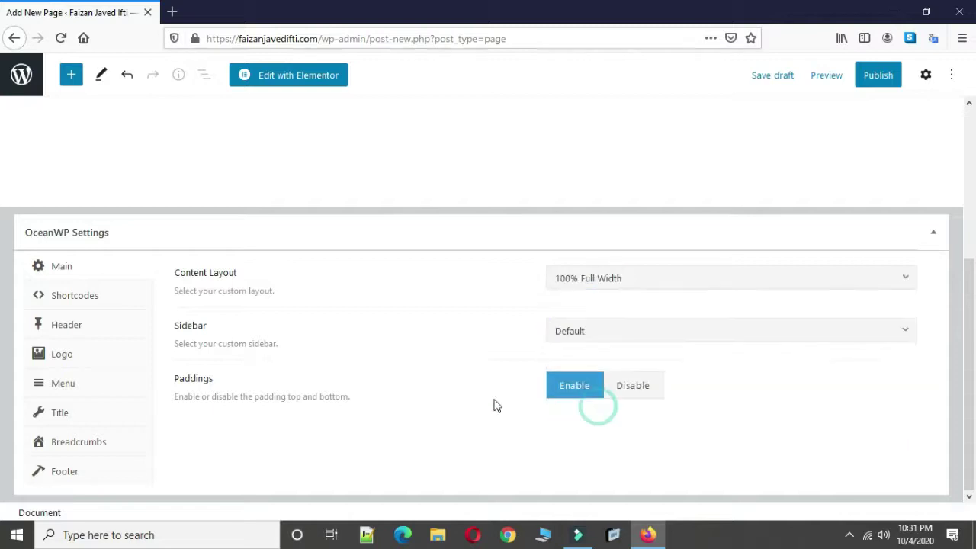
{"action": "left_click", "coordinate": [80, 414]}
{"action": "left_click", "coordinate": [687, 280]}
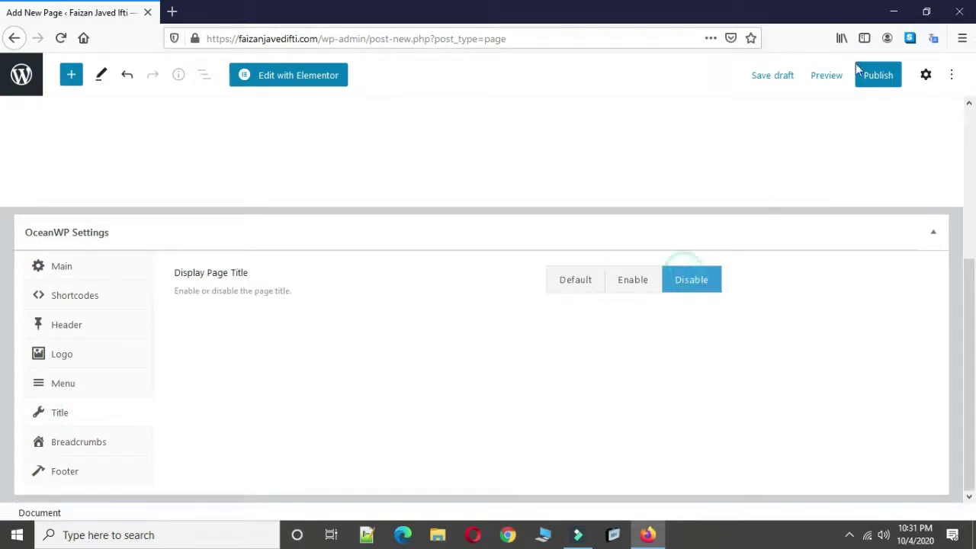
Publish the About page and go back to the pages list.
{"action": "left_click", "coordinate": [877, 86]}
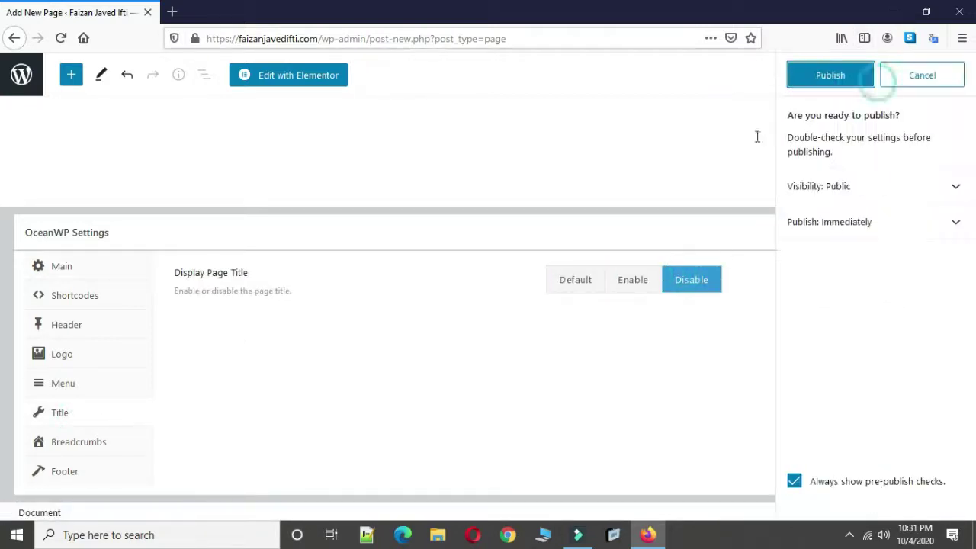
{"action": "left_click", "coordinate": [831, 76]}
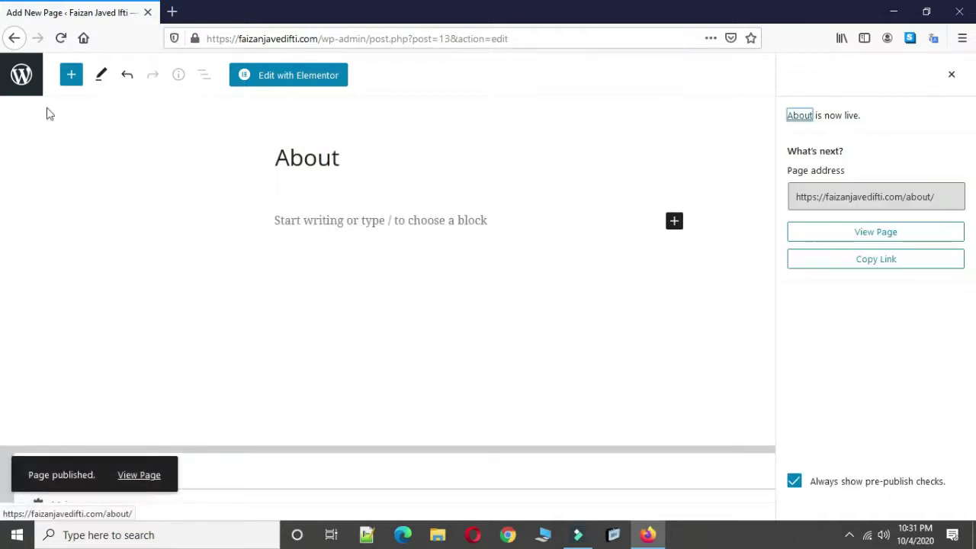
{"action": "left_click", "coordinate": [6, 80]}
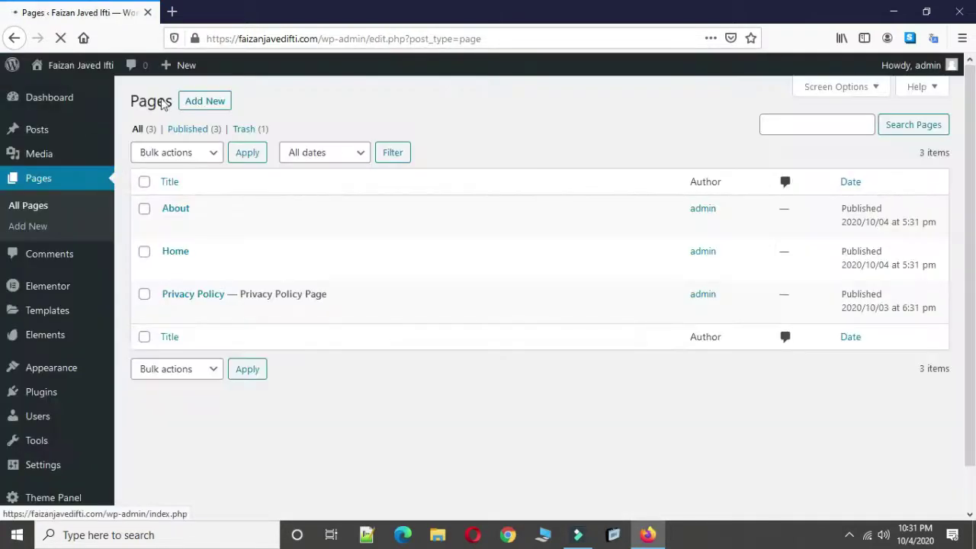
Create a page titled 'Contact' with 100% Full Width layout and its title disabled.
{"action": "left_click", "coordinate": [193, 107]}
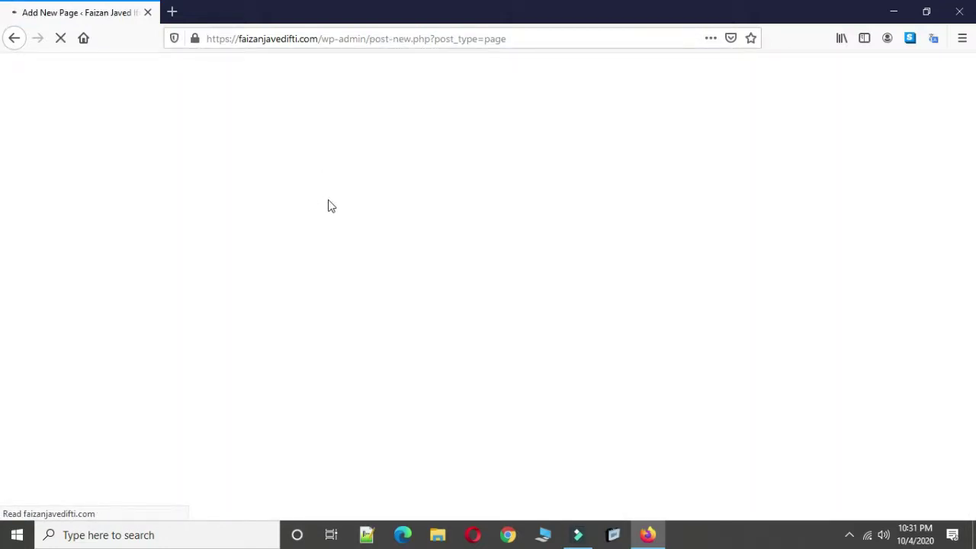
{"action": "type", "text": "Contact"}
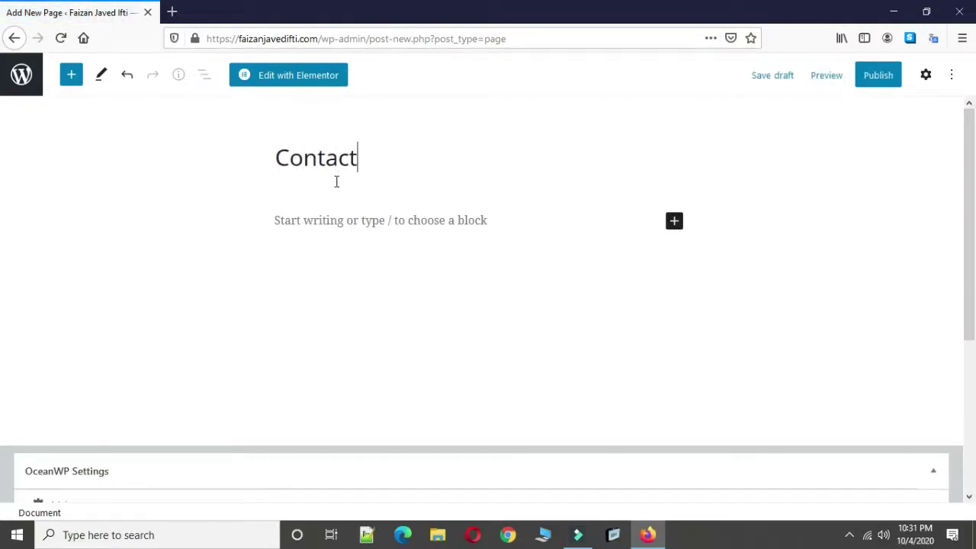
{"action": "scroll", "coordinate": [376, 430], "scroll_direction": "down", "scroll_amount": 3}
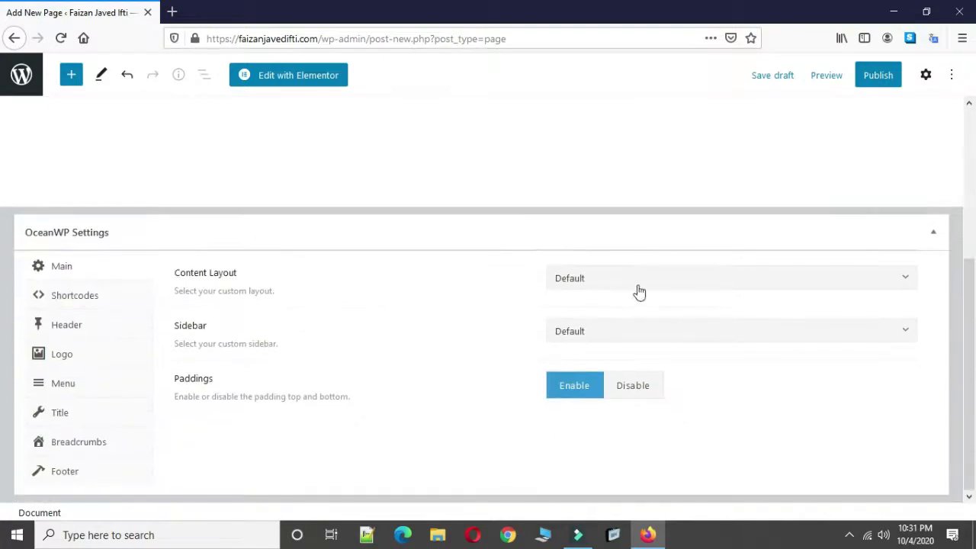
{"action": "left_click", "coordinate": [639, 278]}
{"action": "left_click", "coordinate": [614, 419]}
{"action": "left_click", "coordinate": [61, 414]}
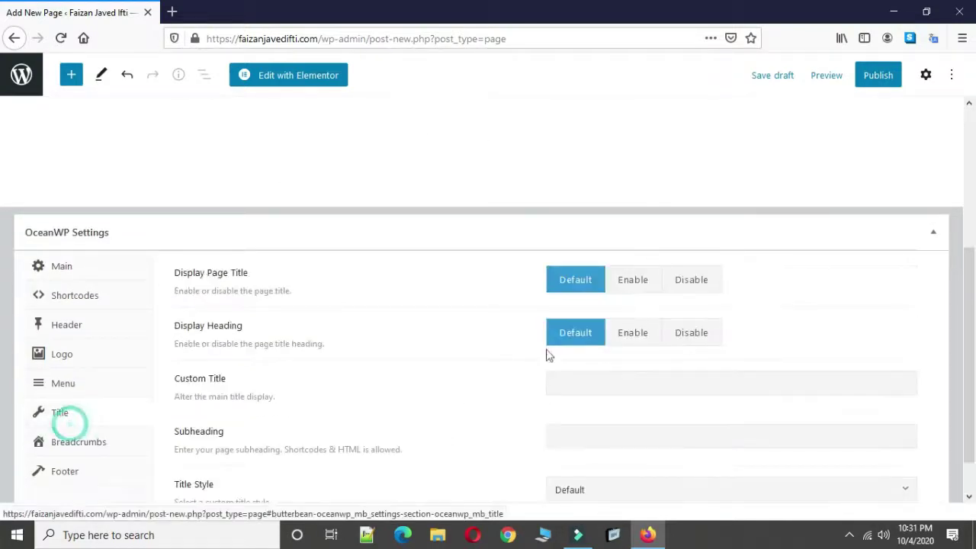
{"action": "left_click", "coordinate": [692, 279]}
Publish the Contact page and go back to the pages list.
{"action": "left_click", "coordinate": [879, 76]}
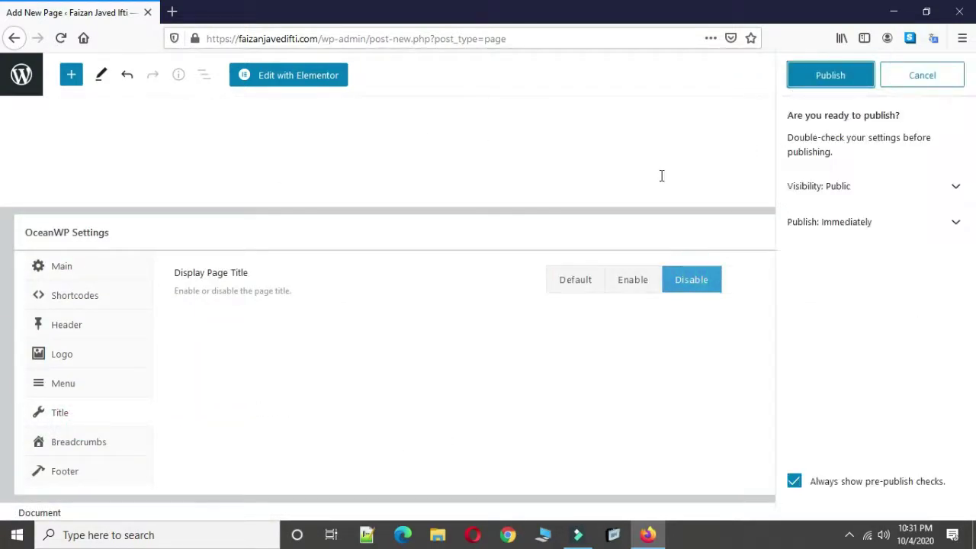
{"action": "left_click", "coordinate": [830, 75]}
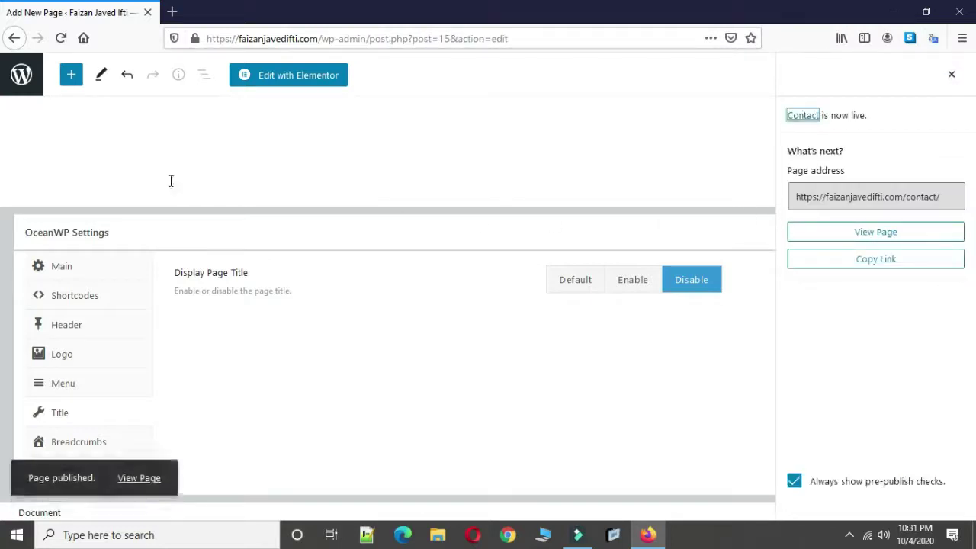
{"action": "scroll", "coordinate": [171, 181], "scroll_direction": "up", "scroll_amount": 5}
{"action": "left_click", "coordinate": [25, 85]}
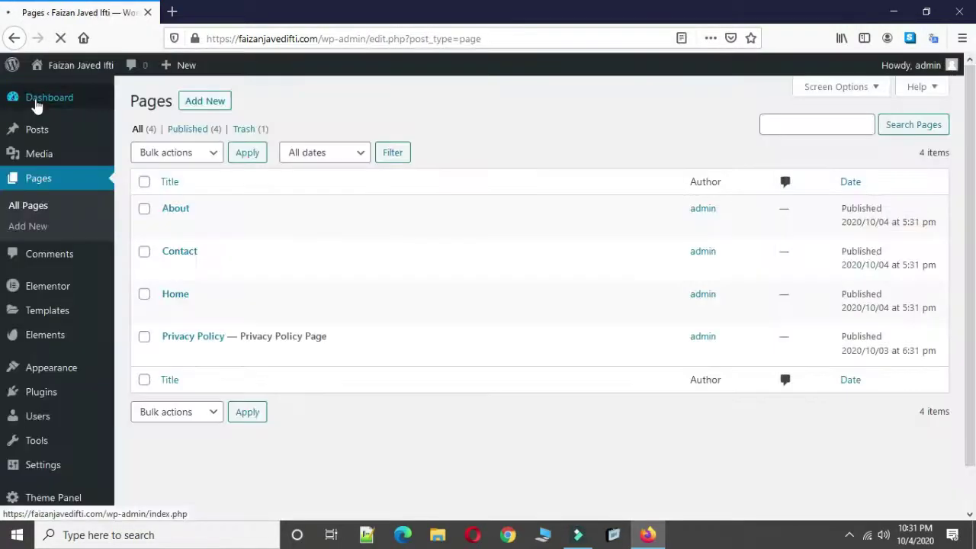
Create a new page titled 'Blog', backing out of the first publish attempt.
{"action": "left_click", "coordinate": [220, 101]}
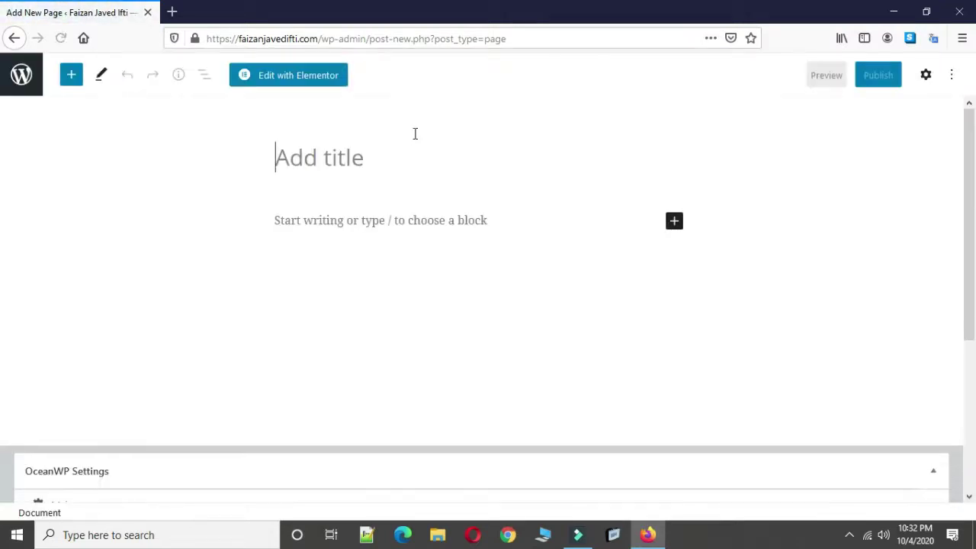
{"action": "left_click", "coordinate": [404, 156]}
{"action": "type", "text": "Blog"}
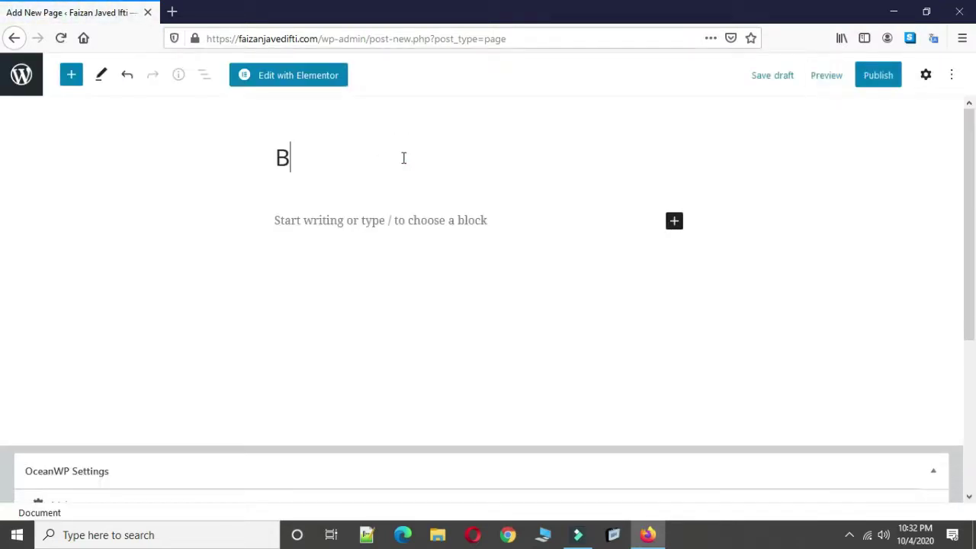
{"action": "left_click", "coordinate": [870, 81]}
{"action": "scroll", "coordinate": [503, 290], "scroll_direction": "down", "scroll_amount": 3}
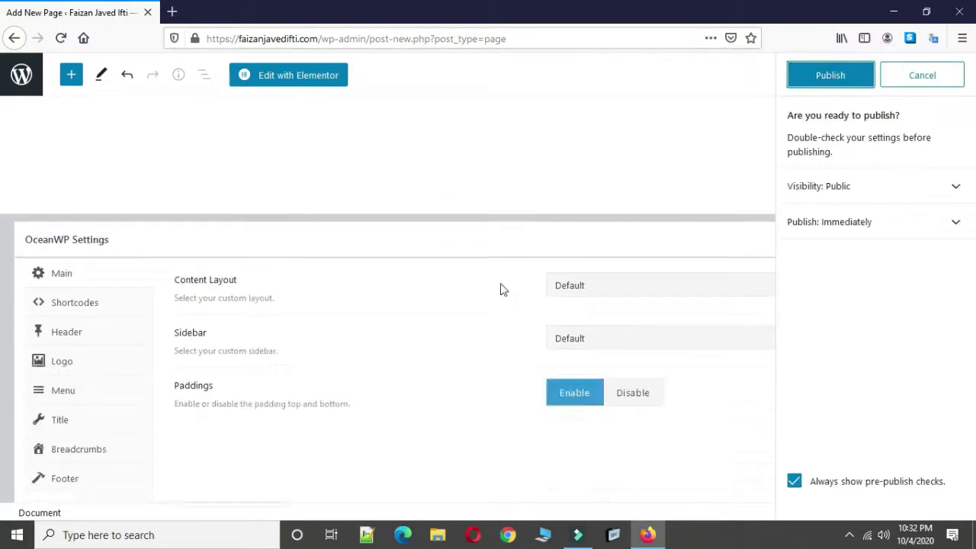
{"action": "scroll", "coordinate": [577, 267], "scroll_direction": "up", "scroll_amount": 3}
{"action": "left_click", "coordinate": [577, 277]}
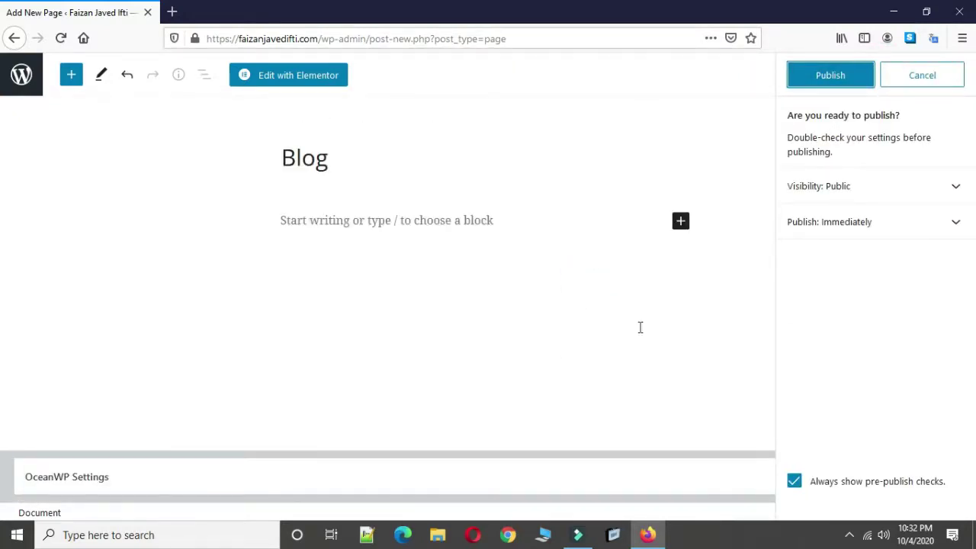
{"action": "left_click", "coordinate": [946, 77]}
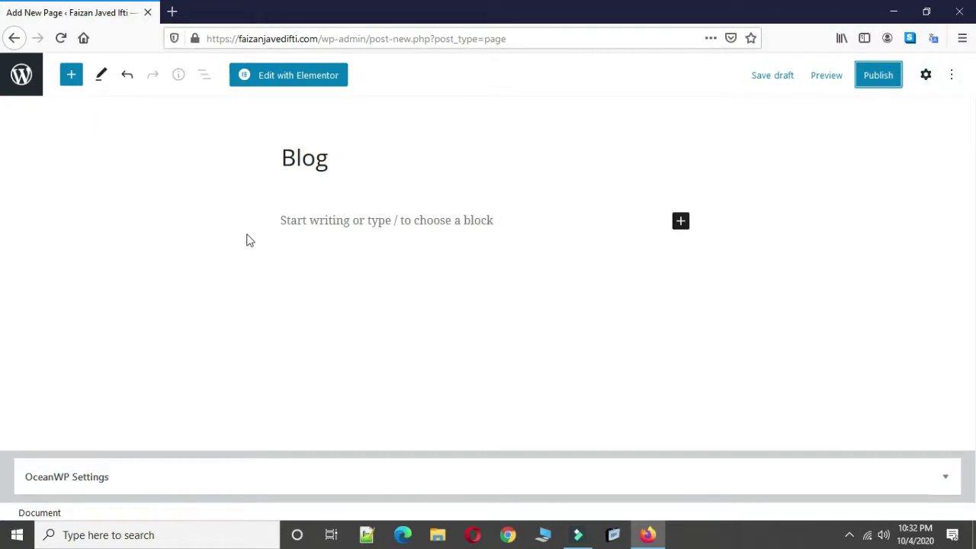
Give the Blog page a 100% Full Width layout with its title hidden, and publish it.
{"action": "left_click", "coordinate": [946, 476]}
{"action": "scroll", "coordinate": [815, 425], "scroll_direction": "down", "scroll_amount": 3}
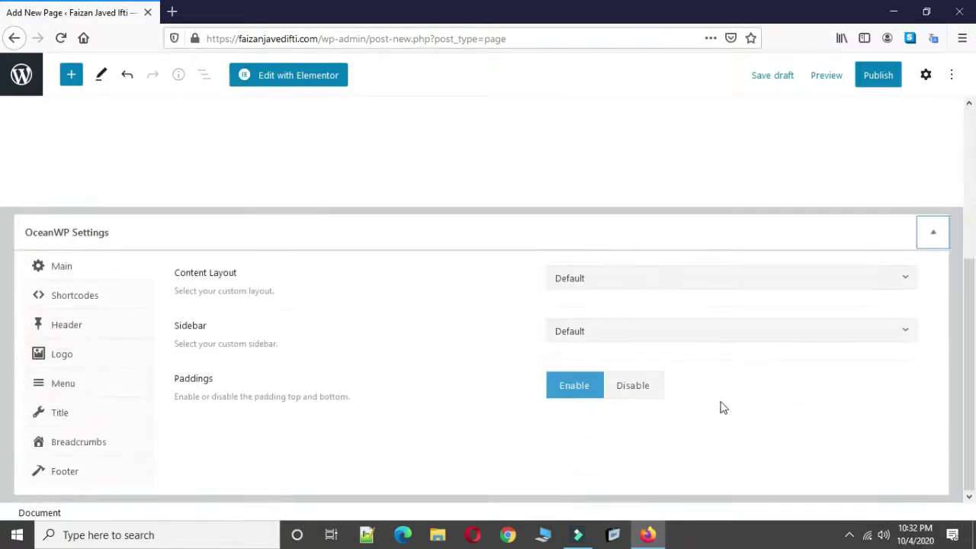
{"action": "left_click", "coordinate": [656, 275]}
{"action": "left_click", "coordinate": [602, 408]}
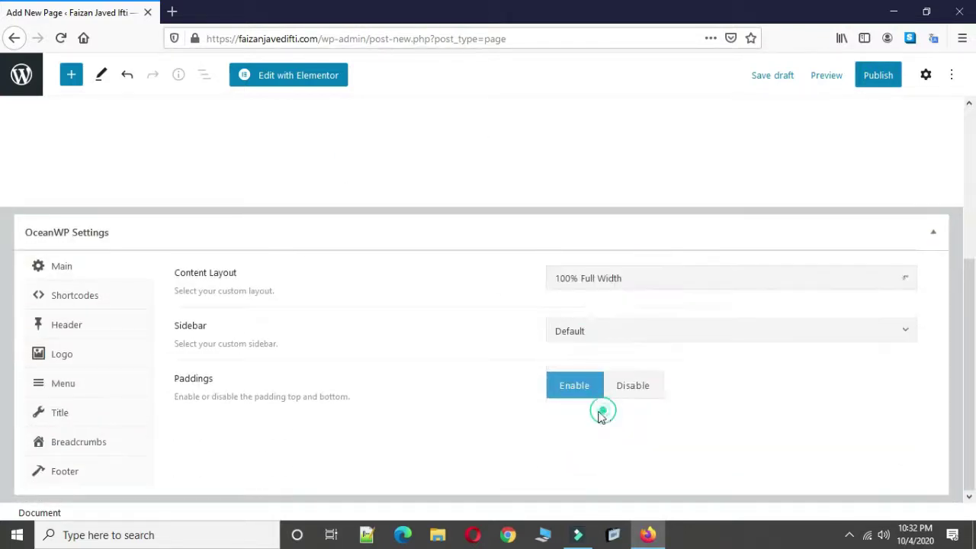
{"action": "left_click", "coordinate": [68, 425]}
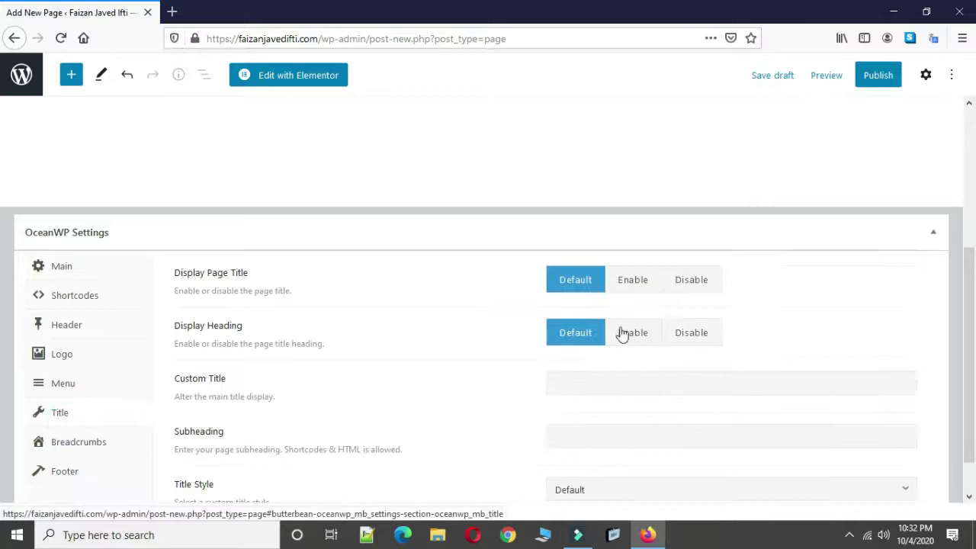
{"action": "left_click", "coordinate": [694, 289]}
{"action": "left_click", "coordinate": [875, 81]}
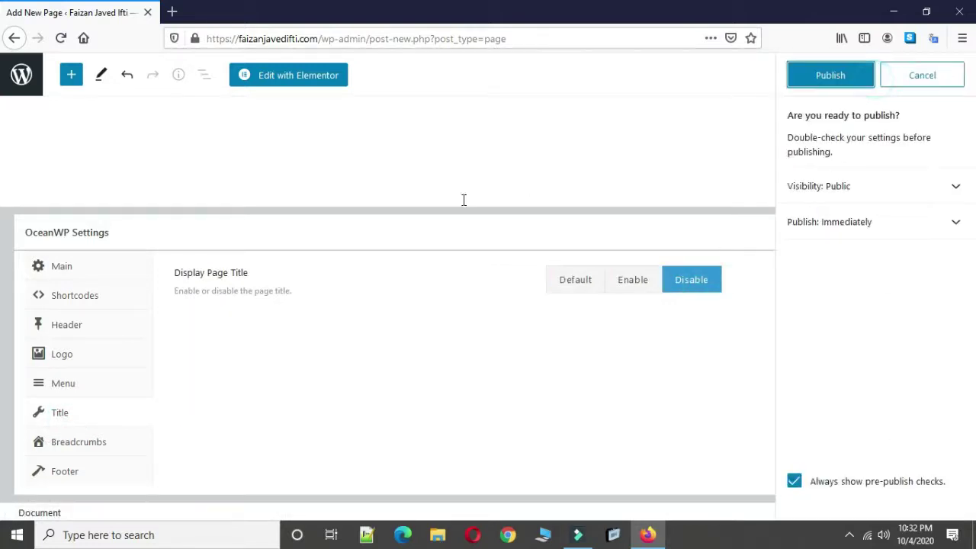
{"action": "left_click", "coordinate": [825, 80]}
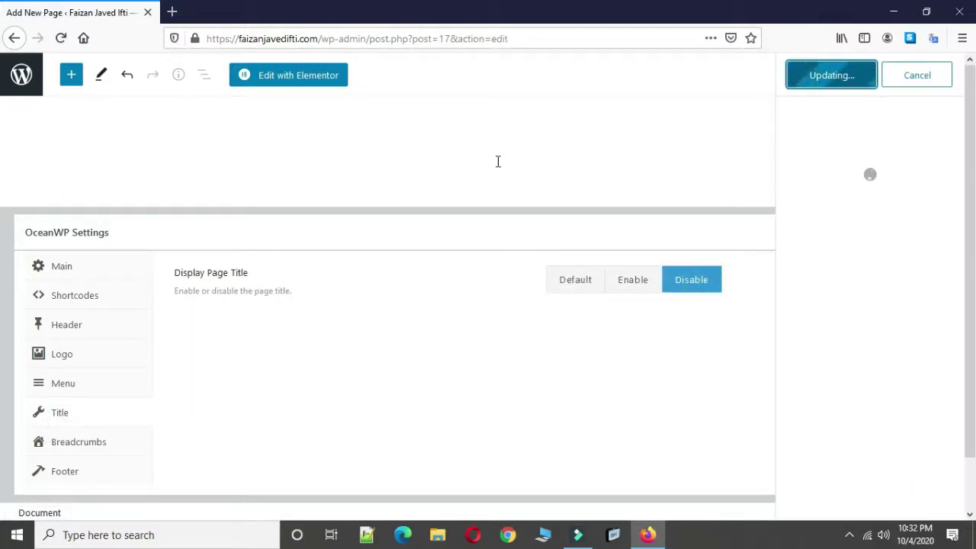
Return to All Pages and open Settings > Reading.
{"action": "left_click", "coordinate": [21, 75]}
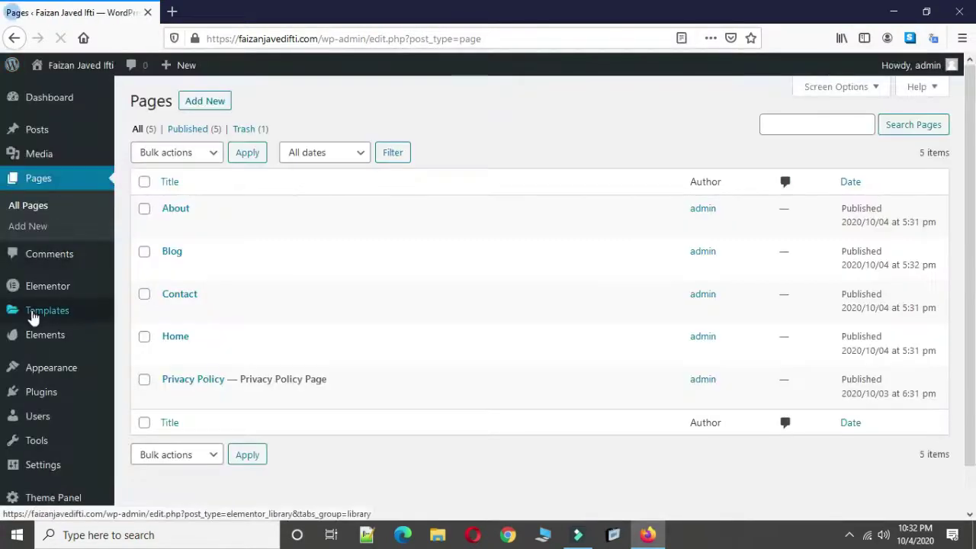
{"action": "scroll", "coordinate": [15, 317], "scroll_direction": "down", "scroll_amount": 1}
{"action": "mouse_move", "coordinate": [54, 433]}
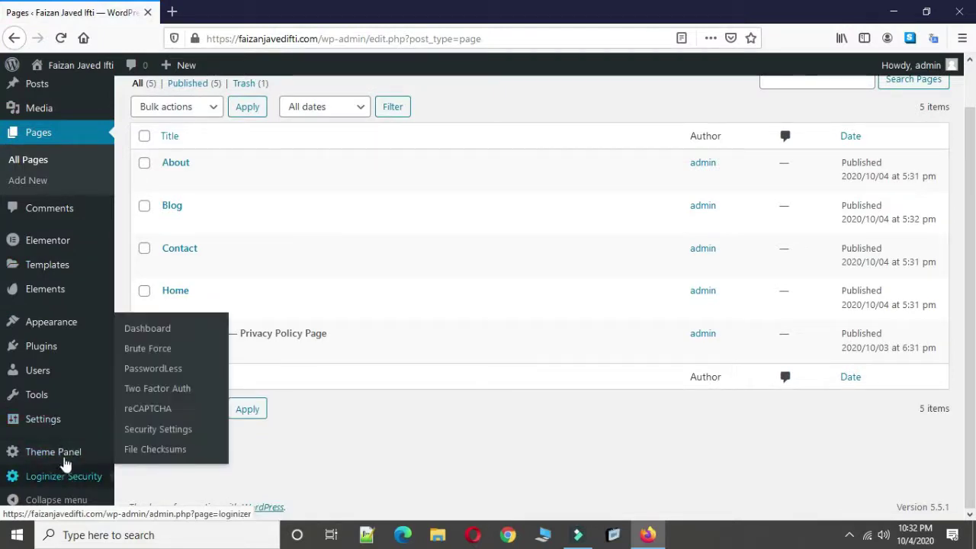
{"action": "left_click", "coordinate": [142, 351]}
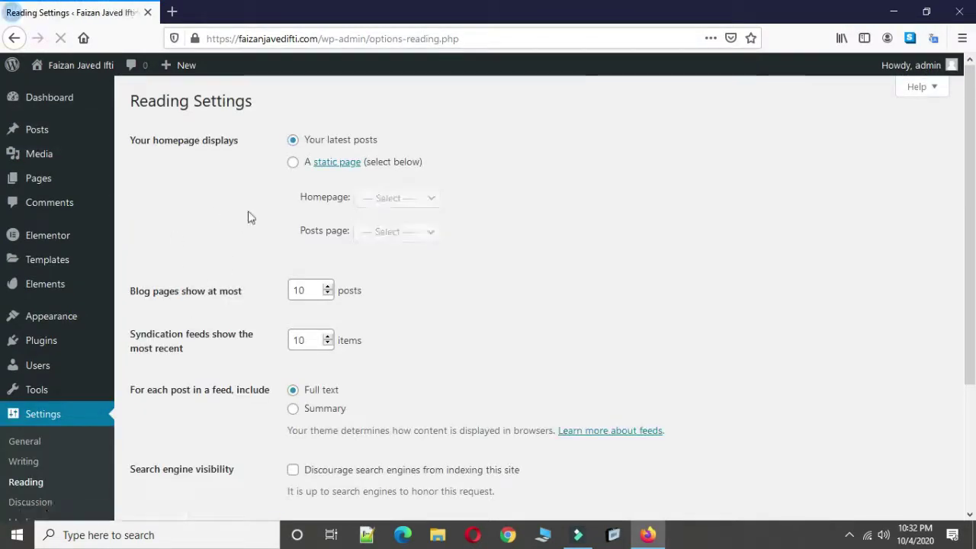
Choose a static homepage 'Home', posts page 'Blog', and Summary for feed articles.
{"action": "left_click", "coordinate": [292, 164]}
{"action": "left_click", "coordinate": [406, 200]}
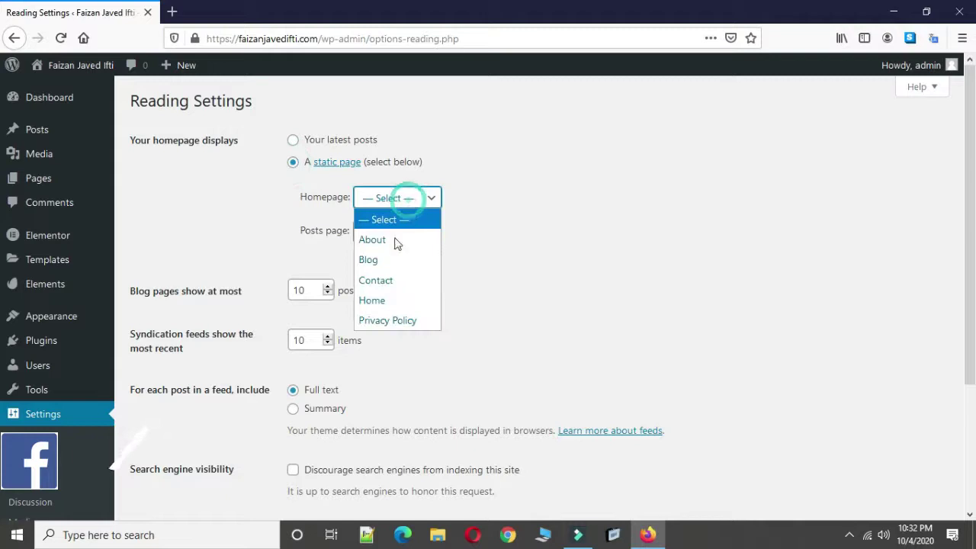
{"action": "left_click", "coordinate": [379, 296]}
{"action": "left_click", "coordinate": [384, 233]}
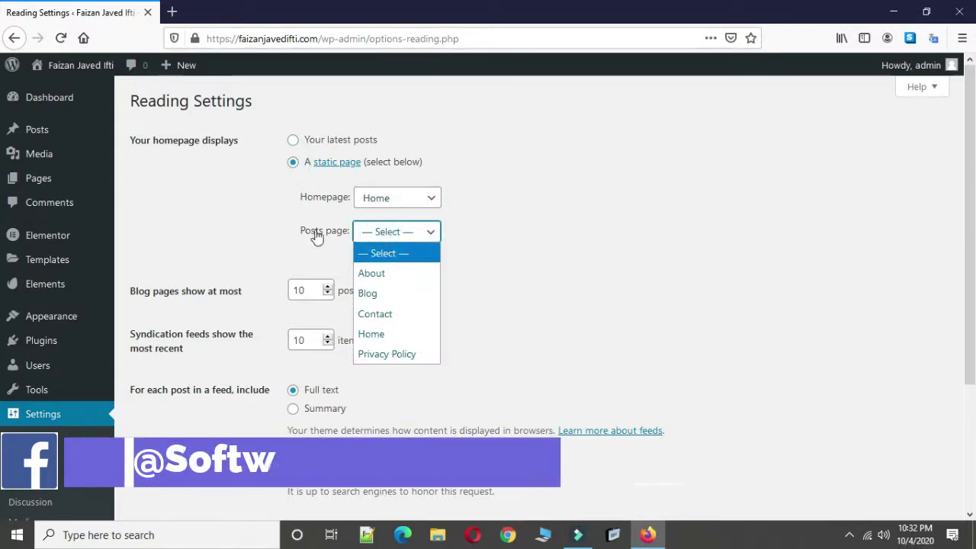
{"action": "left_click", "coordinate": [368, 294]}
{"action": "scroll", "coordinate": [365, 411], "scroll_direction": "down", "scroll_amount": 2}
{"action": "left_click", "coordinate": [294, 340]}
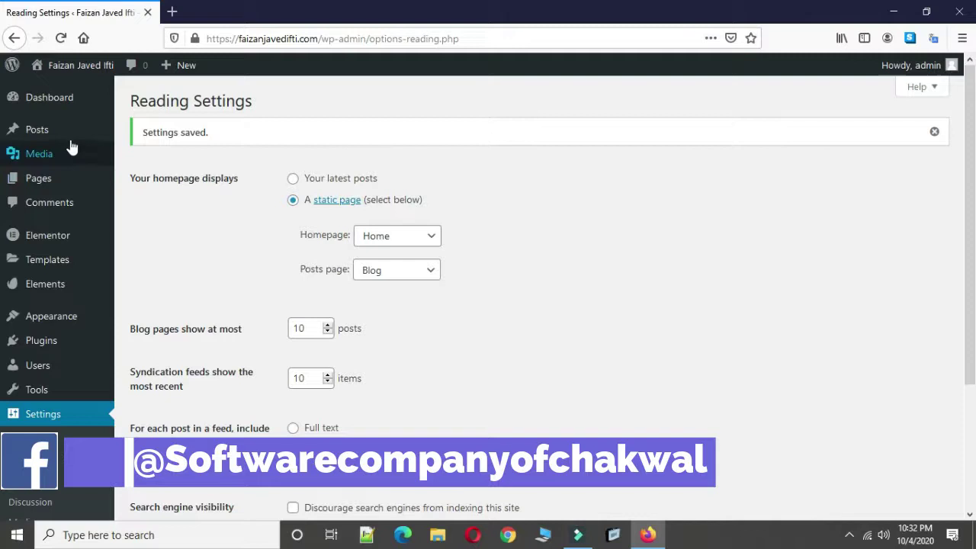
{"action": "mouse_move", "coordinate": [63, 190]}
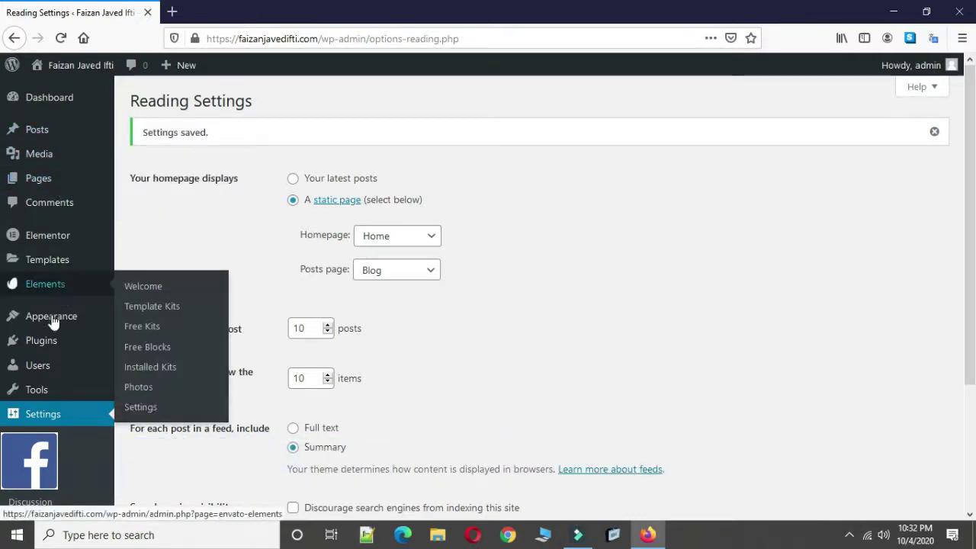
Open the live site in a new tab to check the blank Home page, then return to Reading Settings.
{"action": "right_click", "coordinate": [67, 99]}
{"action": "left_click", "coordinate": [102, 102]}
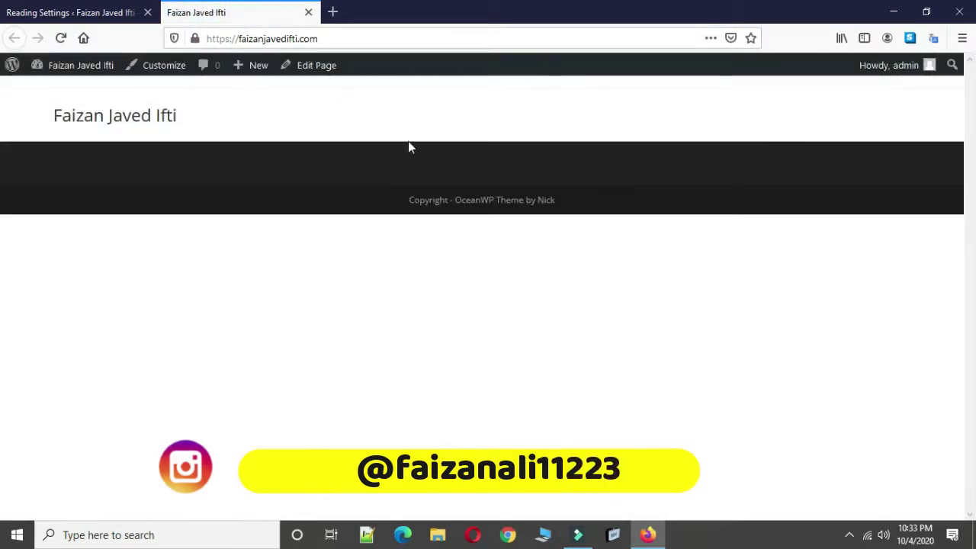
{"action": "left_click", "coordinate": [100, 9]}
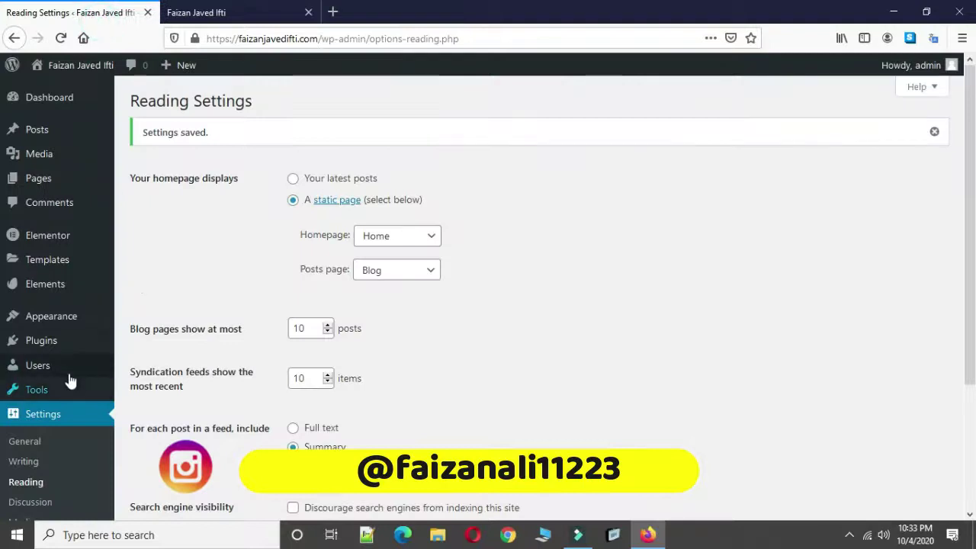
{"action": "mouse_move", "coordinate": [66, 313]}
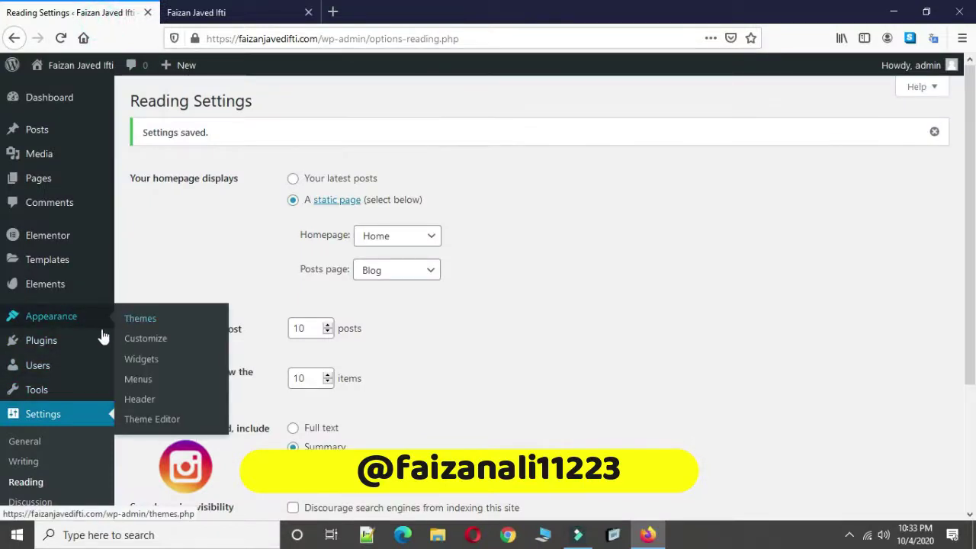
Under Appearance > Menus, create 'Main Menu' assigned to the Main display location.
{"action": "left_click", "coordinate": [165, 380]}
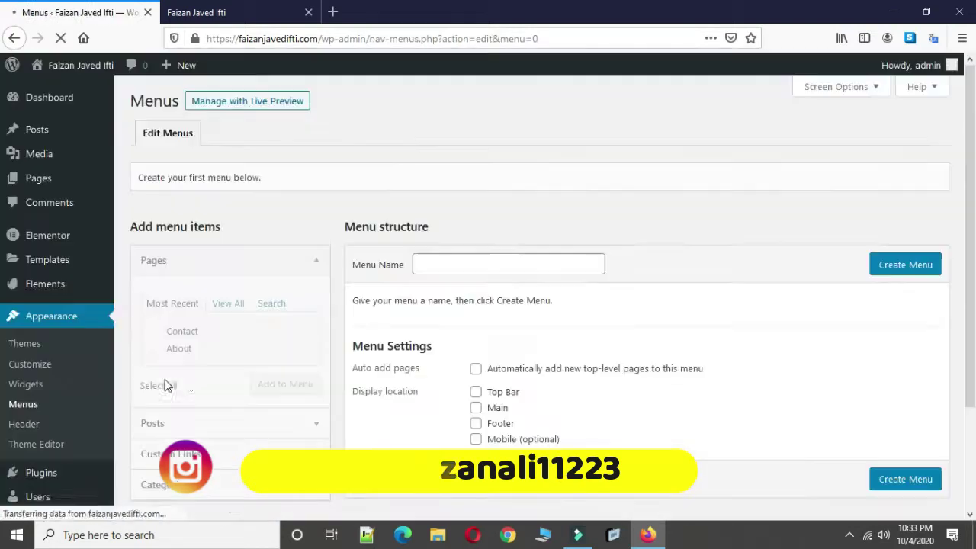
{"action": "scroll", "coordinate": [460, 349], "scroll_direction": "down", "scroll_amount": 1}
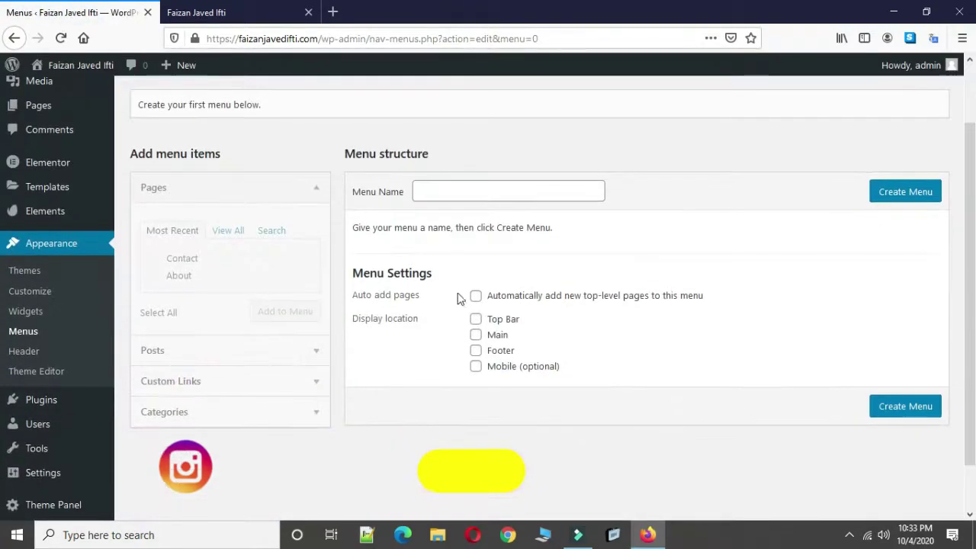
{"action": "left_click", "coordinate": [452, 195]}
{"action": "type", "text": "Mai"}
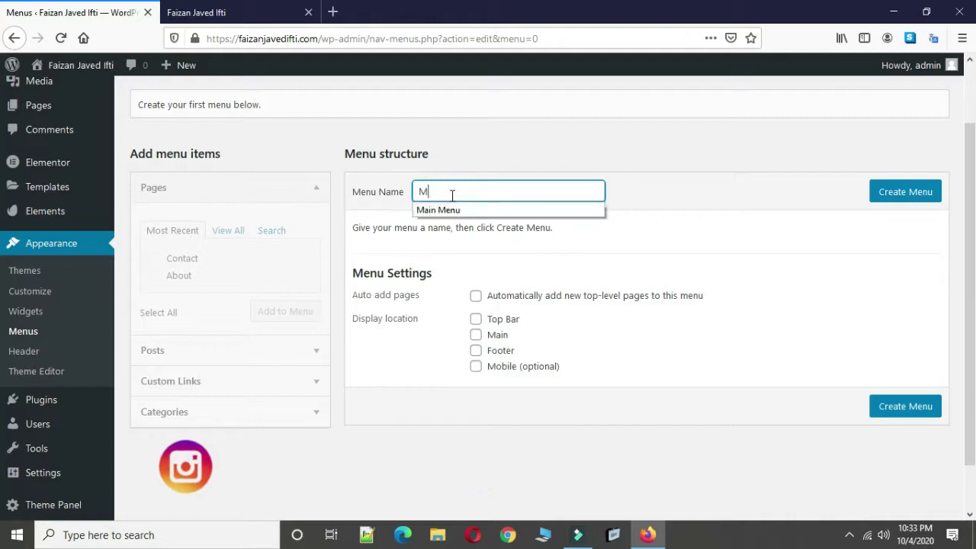
{"action": "left_click", "coordinate": [456, 211]}
{"action": "left_click", "coordinate": [477, 337]}
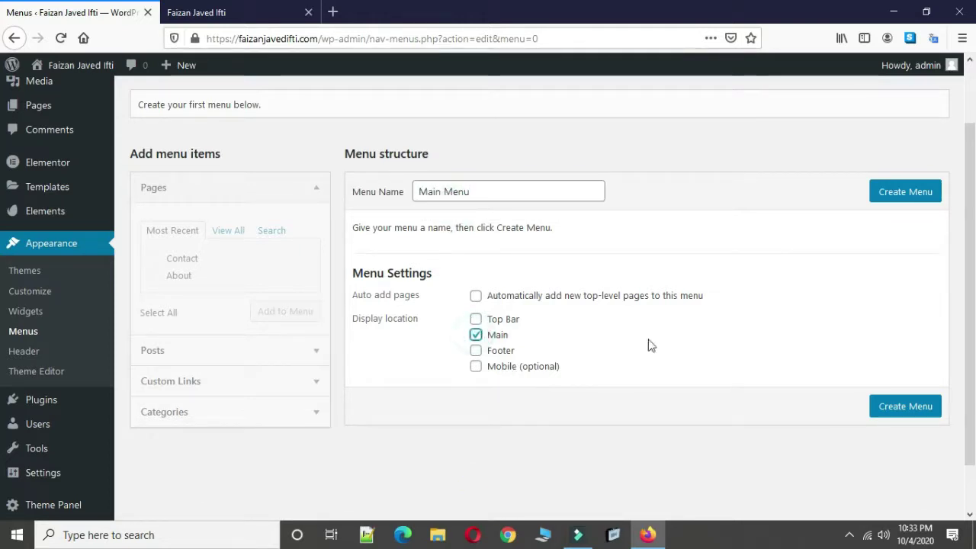
{"action": "left_click", "coordinate": [930, 412]}
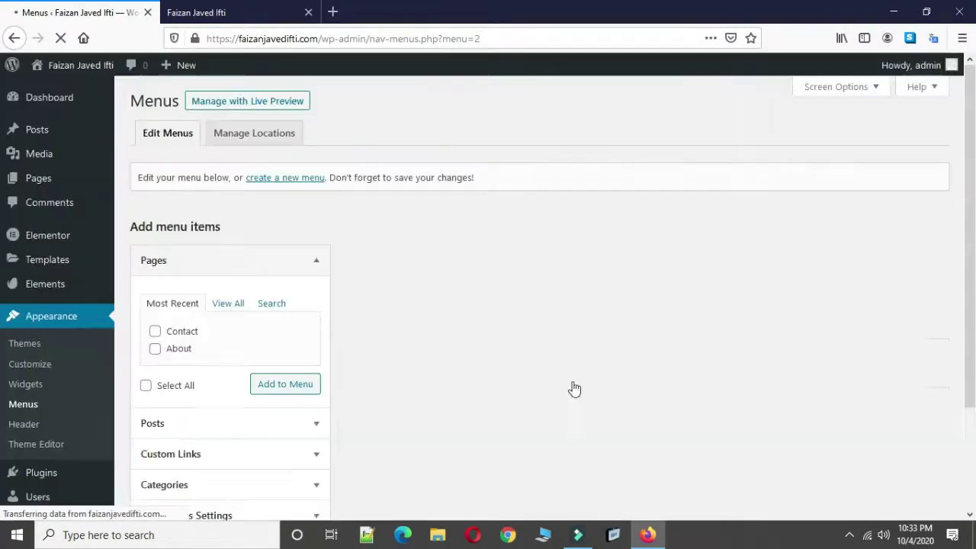
Add Home, About, Contact, Blog and Privacy Policy pages to Main Menu.
{"action": "left_click", "coordinate": [228, 303]}
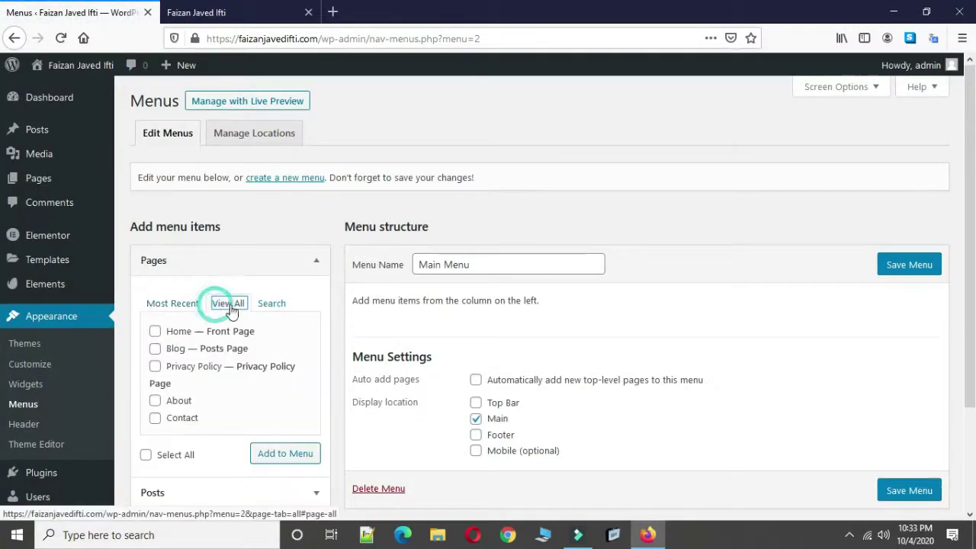
{"action": "scroll", "coordinate": [219, 305], "scroll_direction": "down", "scroll_amount": 3}
{"action": "left_click", "coordinate": [155, 205]}
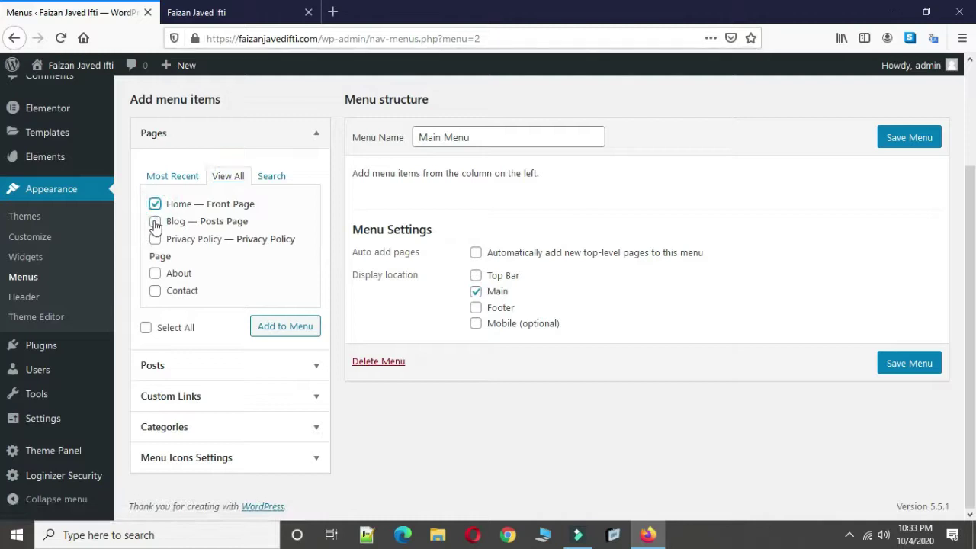
{"action": "left_click", "coordinate": [154, 274]}
{"action": "left_click", "coordinate": [154, 290]}
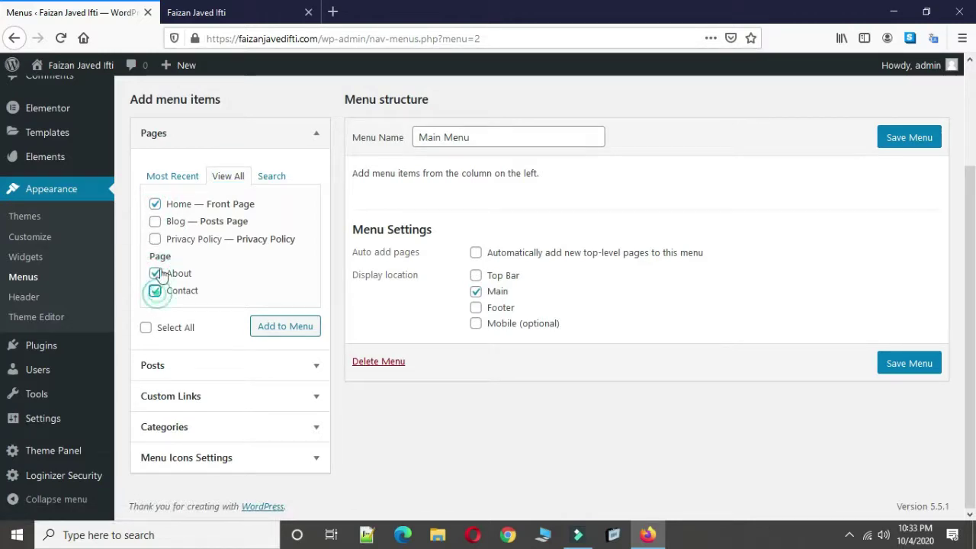
{"action": "left_click", "coordinate": [155, 222]}
{"action": "left_click", "coordinate": [155, 239]}
{"action": "left_click", "coordinate": [274, 333]}
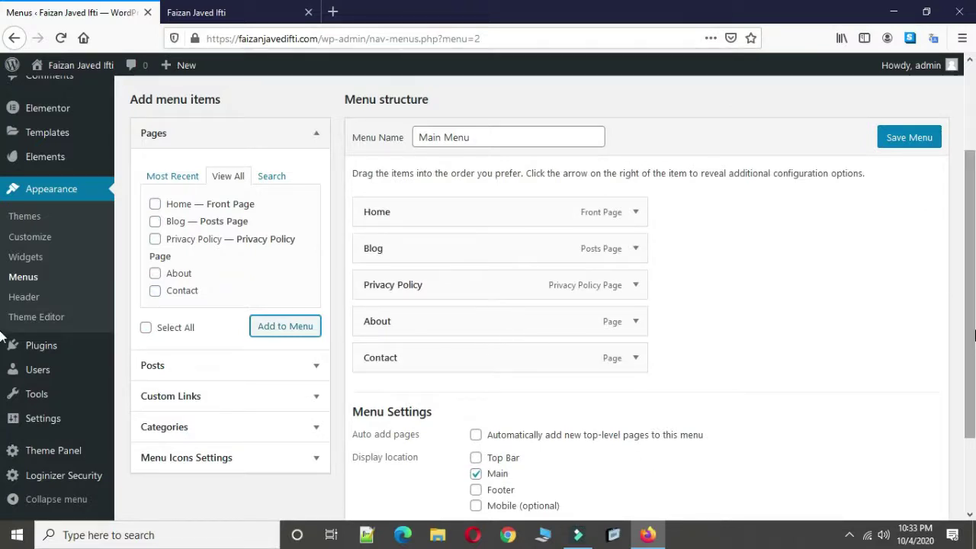
Move About above Privacy Policy into third place and save the menu.
{"action": "mouse_move", "coordinate": [485, 328]}
{"action": "left_mouse_down"}
{"action": "mouse_move", "coordinate": [483, 255]}
{"action": "mouse_move", "coordinate": [468, 262]}
{"action": "mouse_move", "coordinate": [473, 327]}
{"action": "mouse_move", "coordinate": [484, 329]}
{"action": "left_mouse_up"}
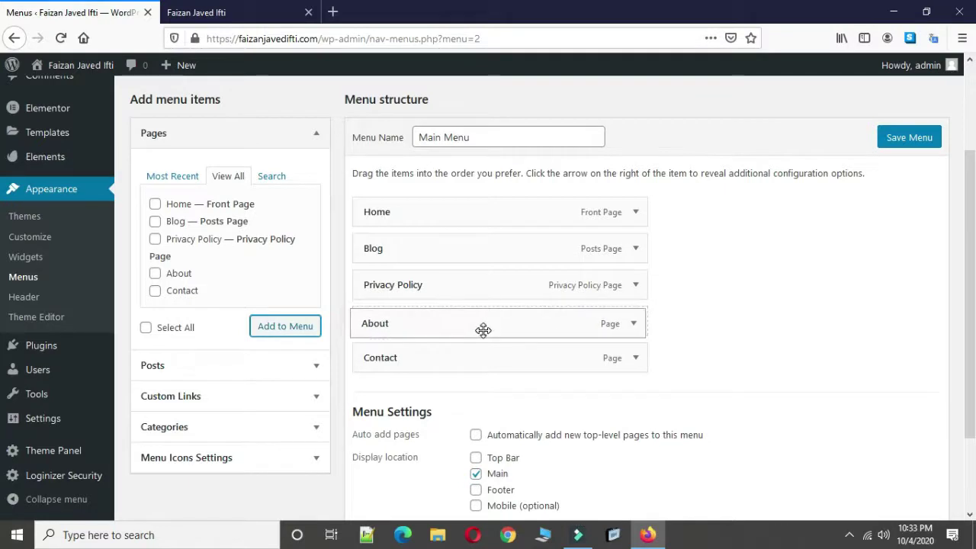
{"action": "left_click", "coordinate": [420, 328]}
{"action": "left_click_drag", "start_coordinate": [423, 315], "coordinate": [418, 294]}
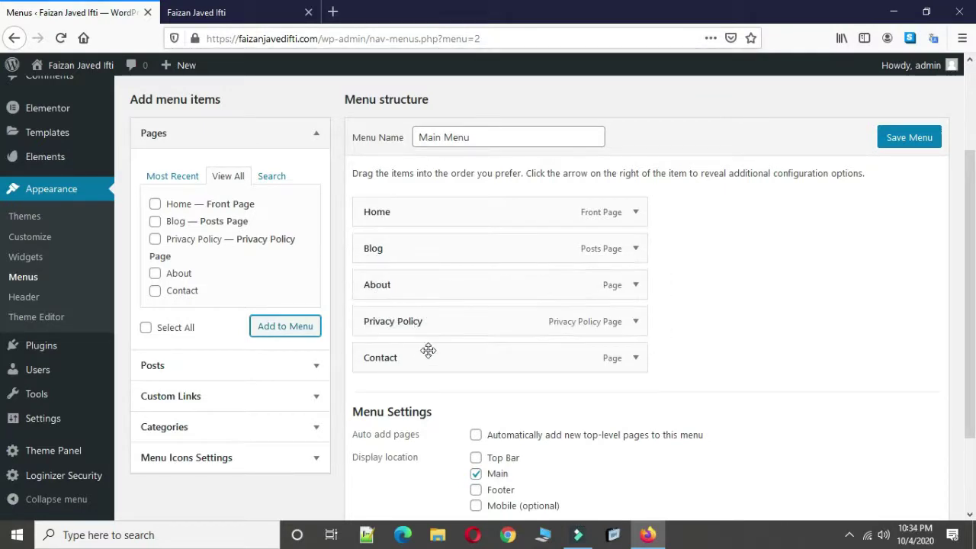
{"action": "scroll", "coordinate": [676, 381], "scroll_direction": "down", "scroll_amount": 2}
{"action": "scroll", "coordinate": [828, 255], "scroll_direction": "up", "scroll_amount": 5}
{"action": "left_click", "coordinate": [906, 267]}
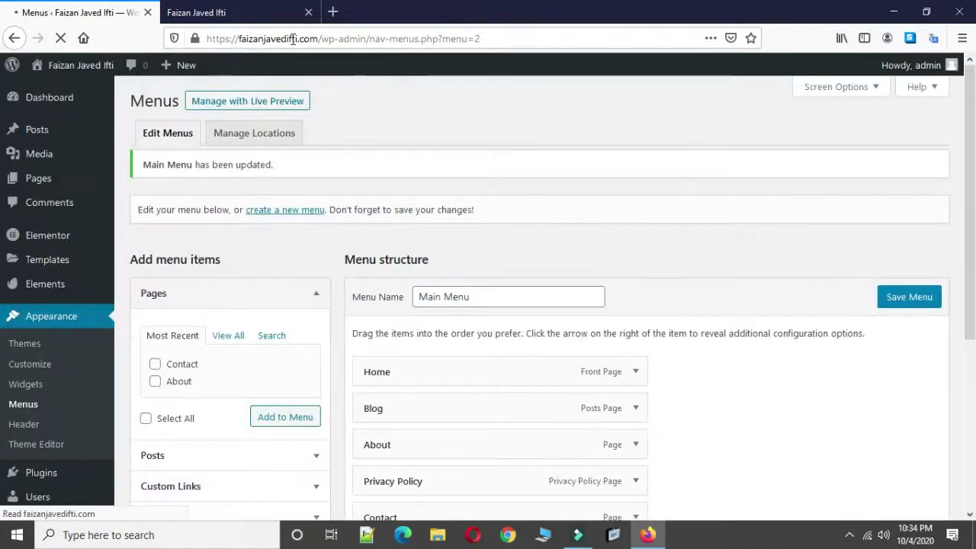
Reload the live site and browse Home, Blog and About through the new five-item menu.
{"action": "left_click", "coordinate": [206, 16]}
{"action": "left_click", "coordinate": [59, 37]}
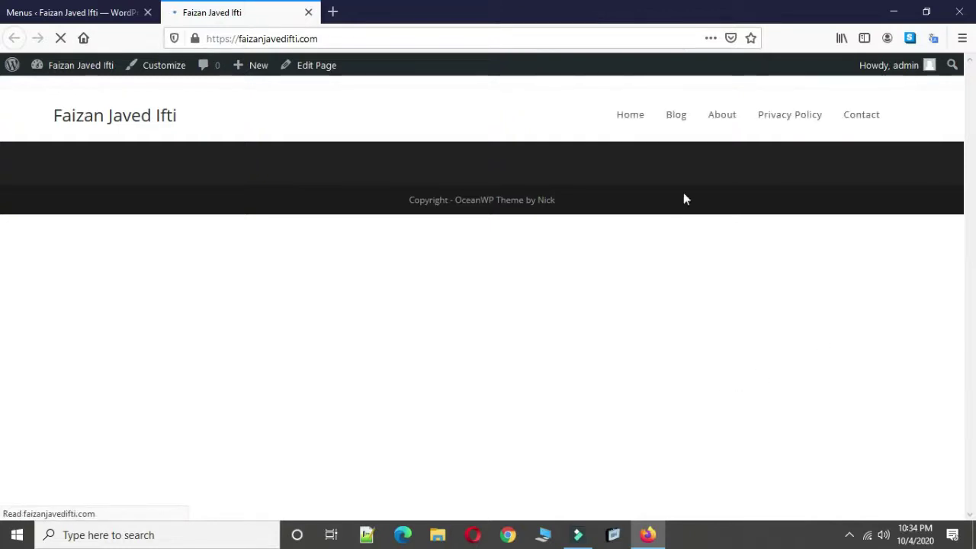
{"action": "left_click", "coordinate": [901, 126]}
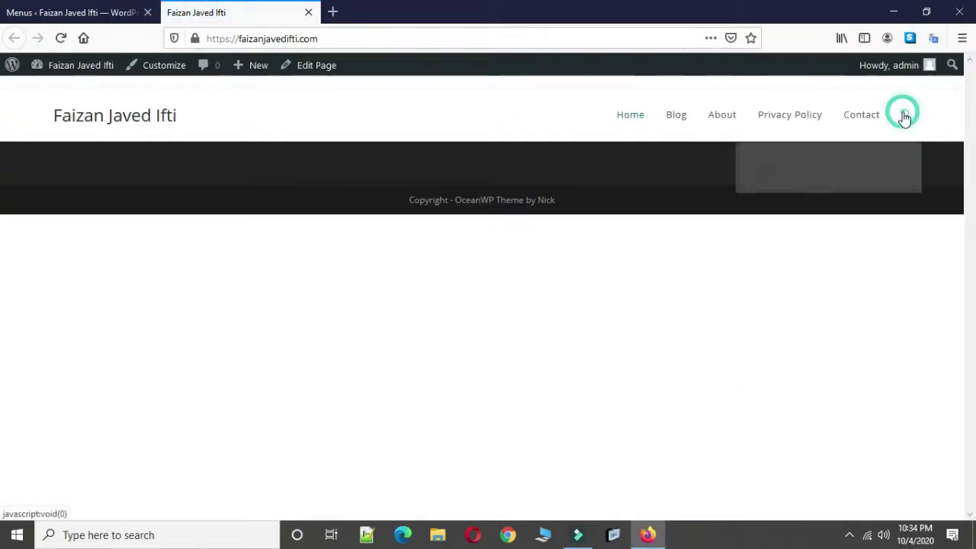
{"action": "left_click", "coordinate": [622, 122]}
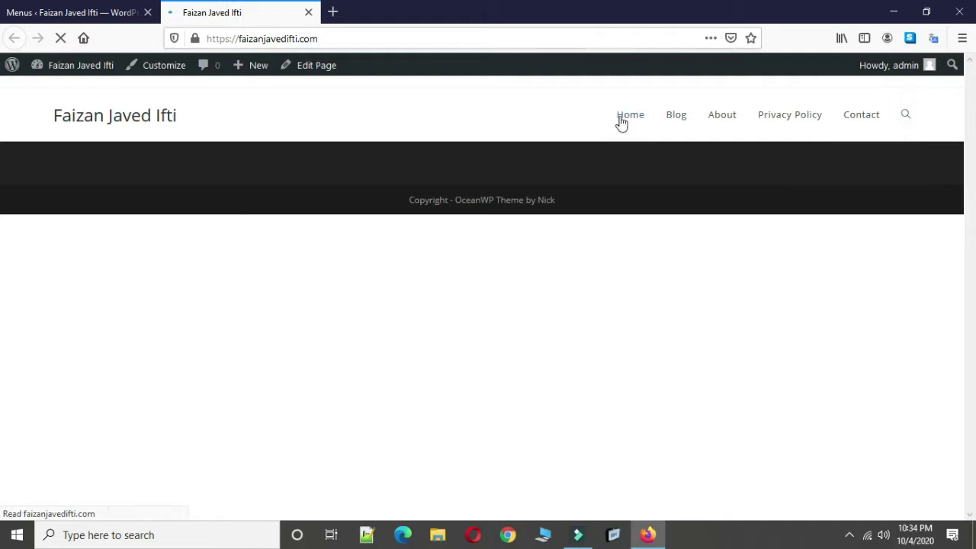
{"action": "left_click", "coordinate": [679, 122]}
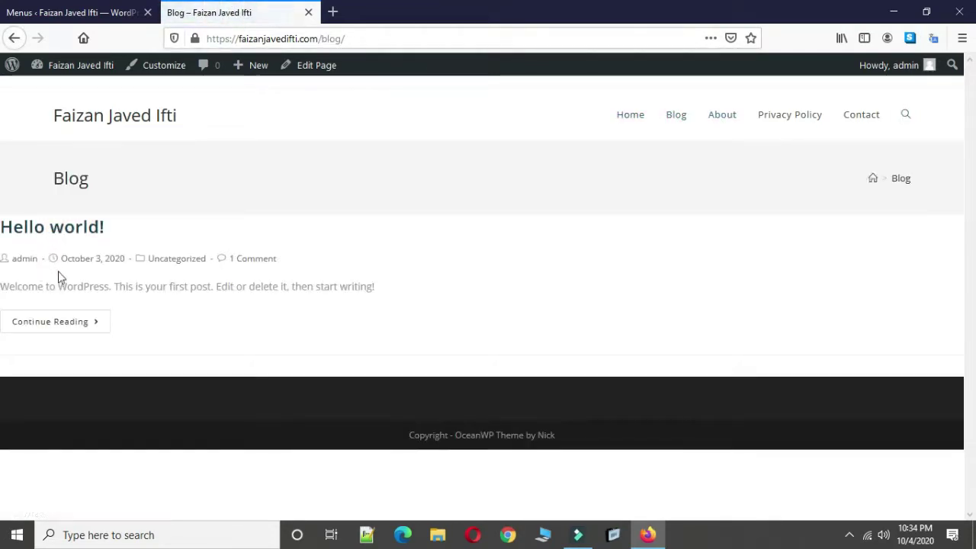
{"action": "left_click", "coordinate": [710, 116]}
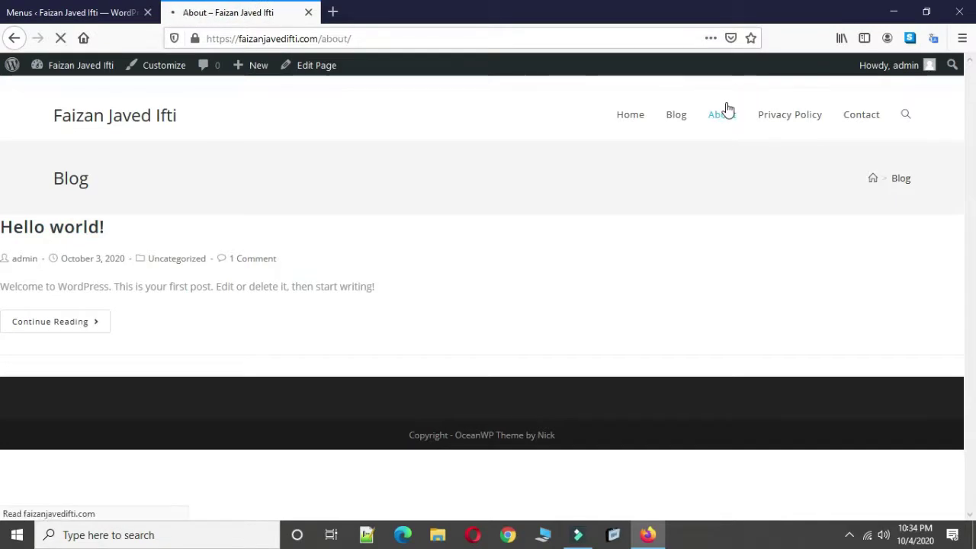
{"action": "left_click", "coordinate": [30, 13]}
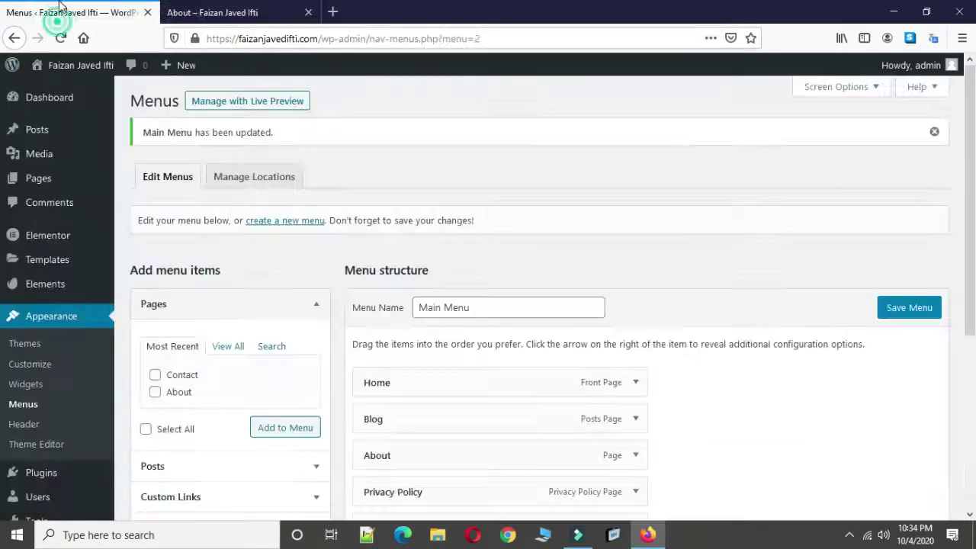
Change the Blog page's OceanWP content layout from 100% Full Width to Default and update it.
{"action": "mouse_move", "coordinate": [37, 160]}
{"action": "mouse_move", "coordinate": [41, 181]}
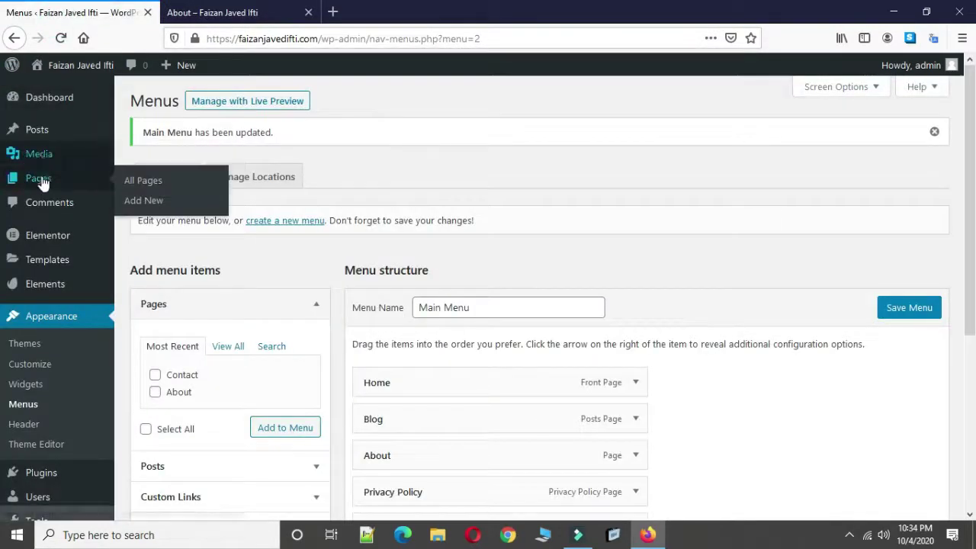
{"action": "left_click", "coordinate": [136, 182]}
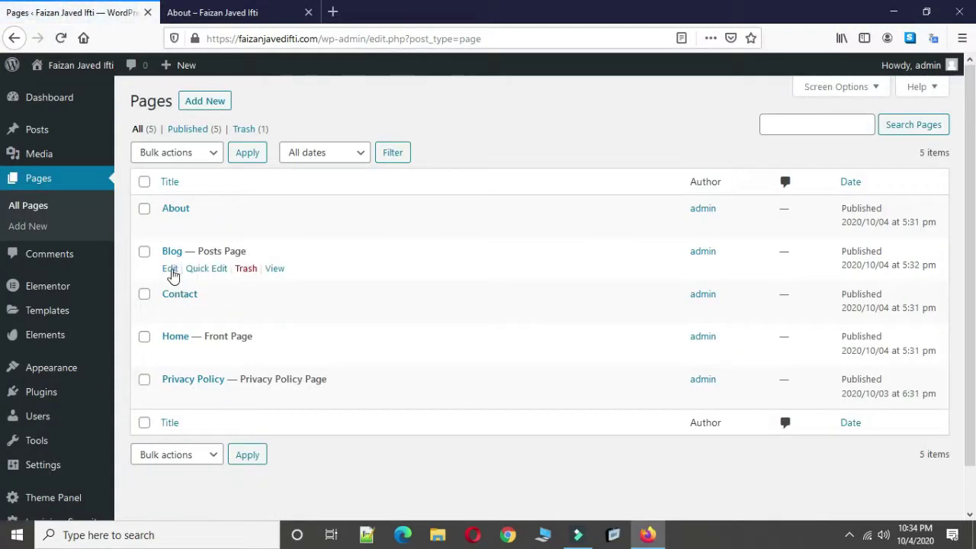
{"action": "left_click", "coordinate": [170, 270]}
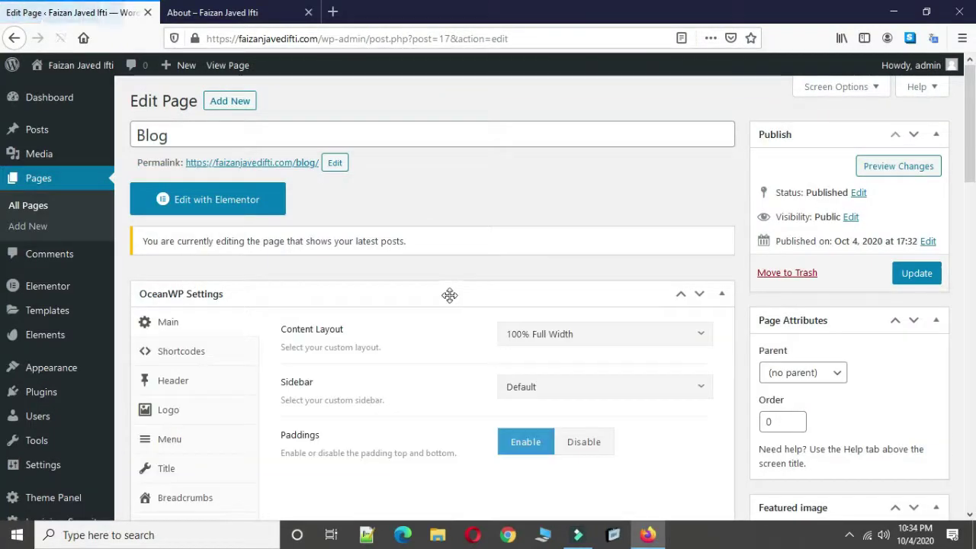
{"action": "left_click", "coordinate": [553, 335]}
{"action": "left_click", "coordinate": [558, 359]}
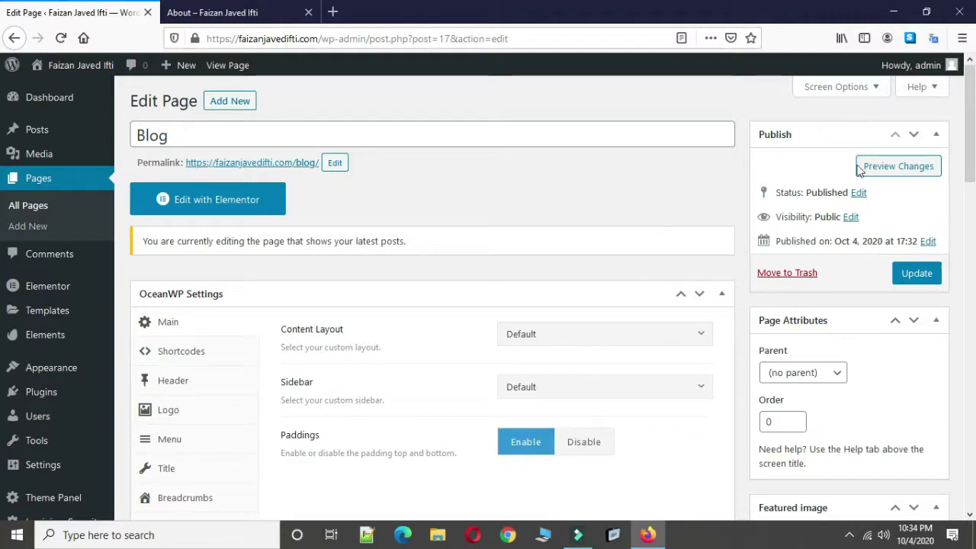
{"action": "left_click", "coordinate": [919, 274]}
{"action": "left_click", "coordinate": [212, 13]}
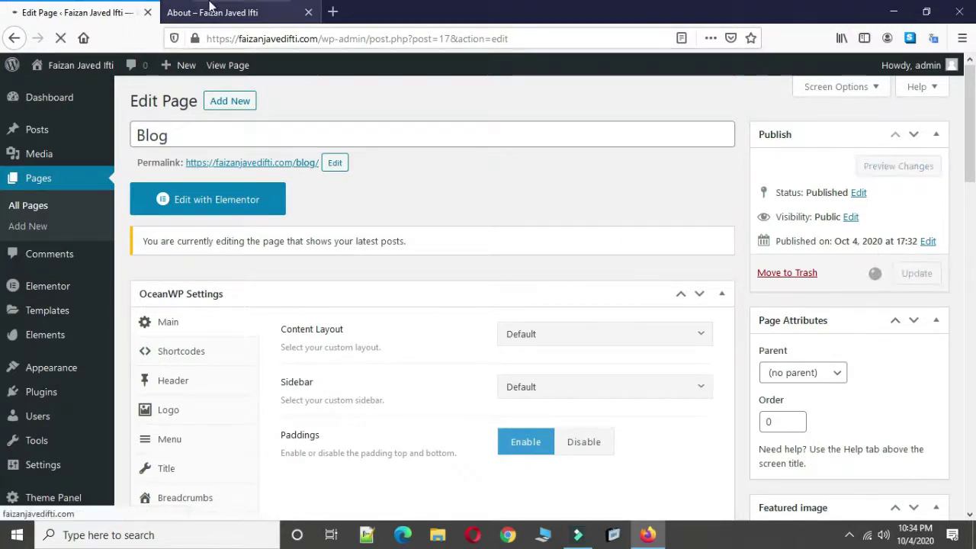
Set the Blog page's Display Page Title to Disable and update the page.
{"action": "left_click", "coordinate": [675, 116]}
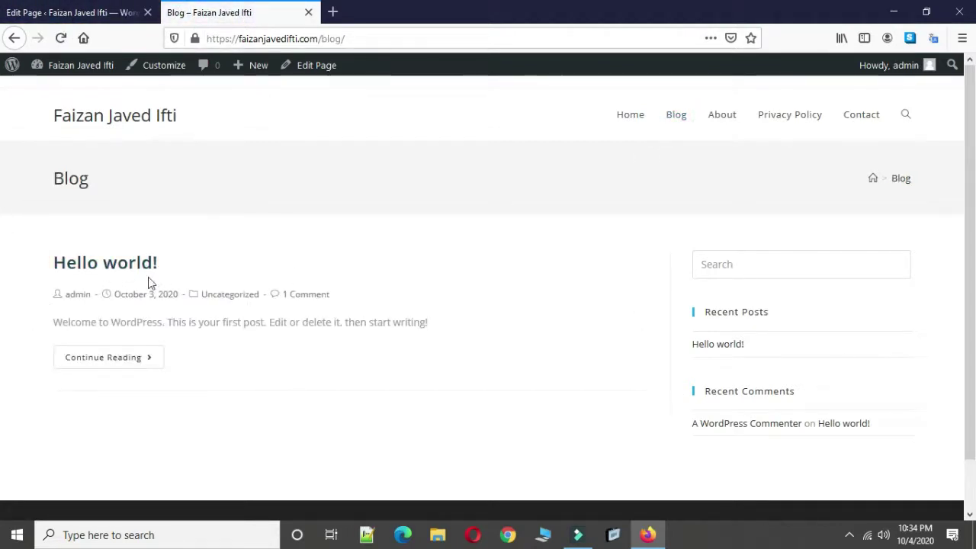
{"action": "left_click", "coordinate": [86, 12]}
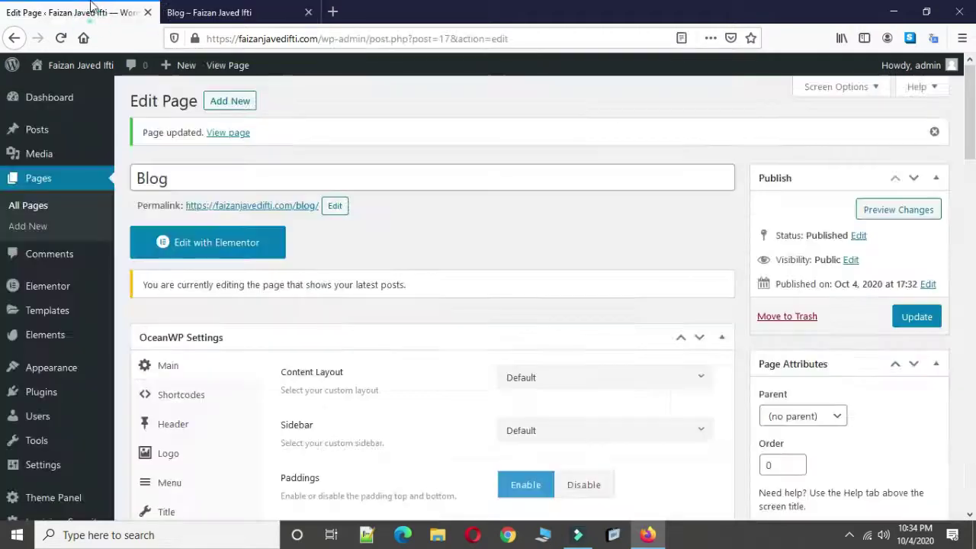
{"action": "scroll", "coordinate": [244, 397], "scroll_direction": "down", "scroll_amount": 4}
{"action": "left_click", "coordinate": [166, 220]}
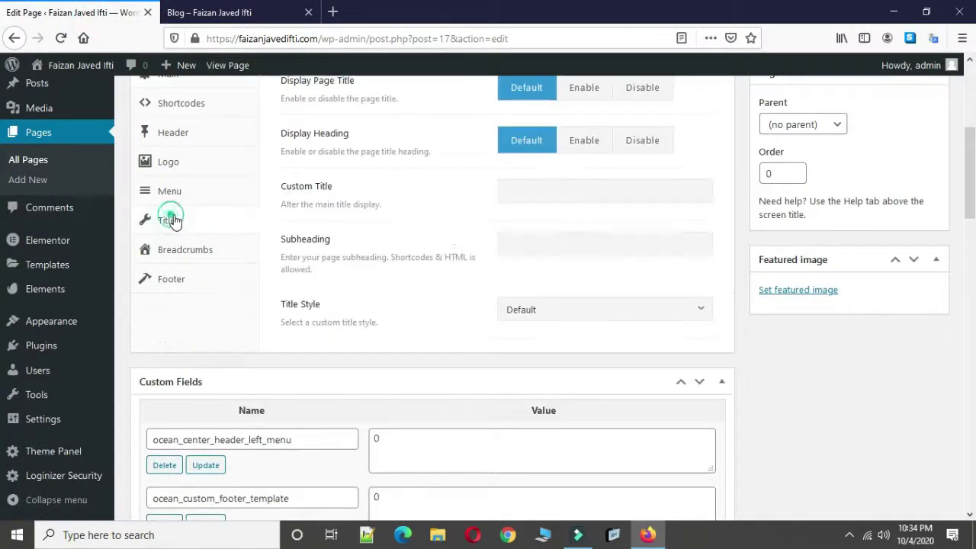
{"action": "scroll", "coordinate": [460, 239], "scroll_direction": "up", "scroll_amount": 2}
{"action": "left_click", "coordinate": [643, 235]}
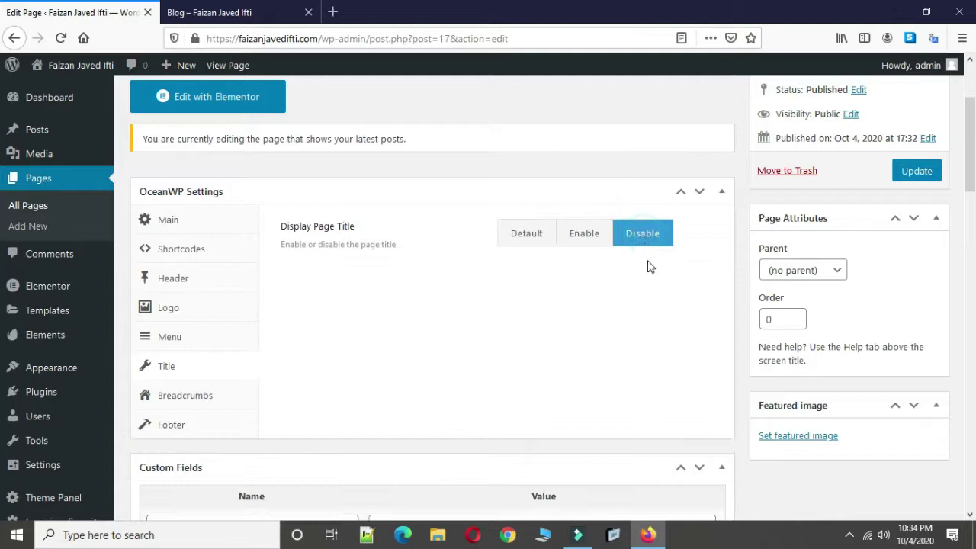
{"action": "left_click", "coordinate": [914, 181]}
Reload the live Blog page to confirm the title banner is gone.
{"action": "left_click", "coordinate": [238, 15]}
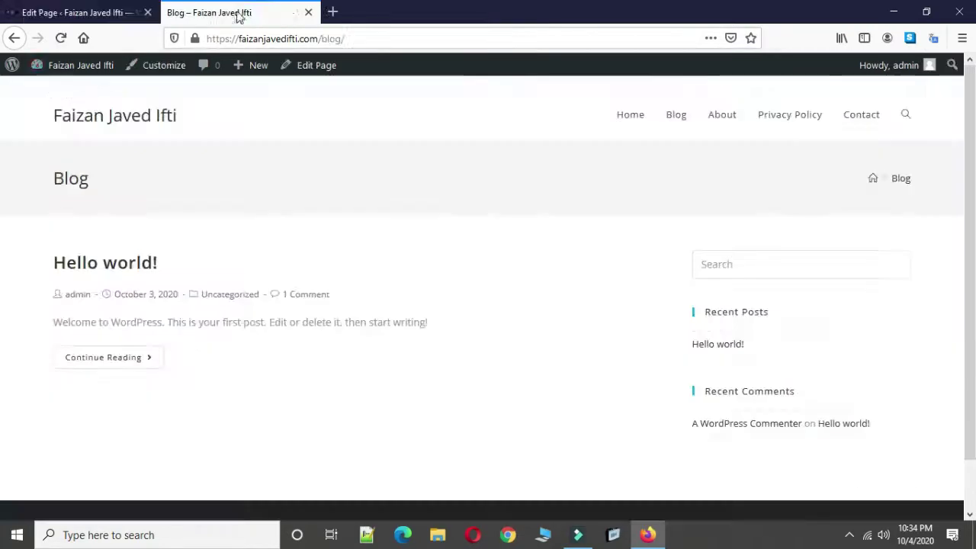
{"action": "left_click", "coordinate": [61, 38]}
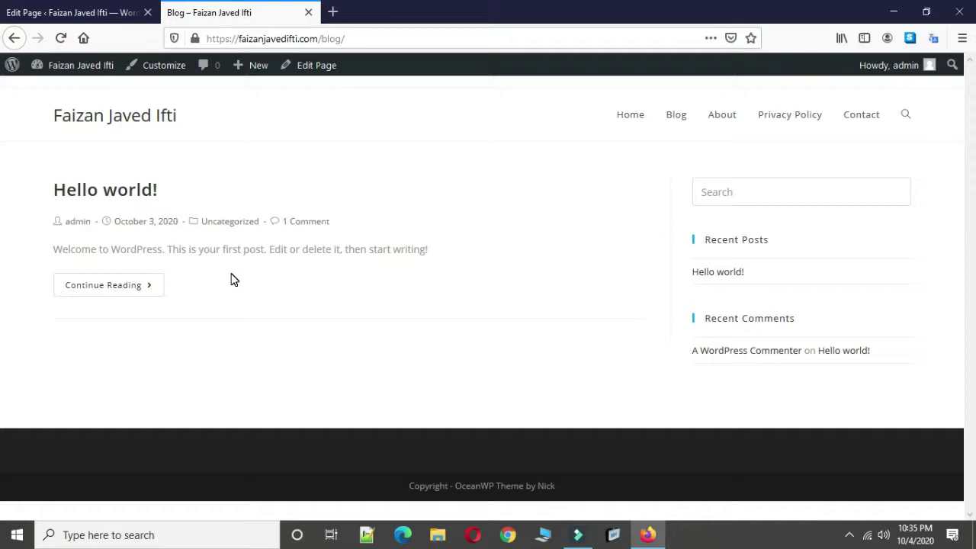
{"action": "left_click", "coordinate": [15, 13]}
{"action": "scroll", "coordinate": [239, 250], "scroll_direction": "down", "scroll_amount": 1}
{"action": "scroll", "coordinate": [239, 251], "scroll_direction": "up", "scroll_amount": 1}
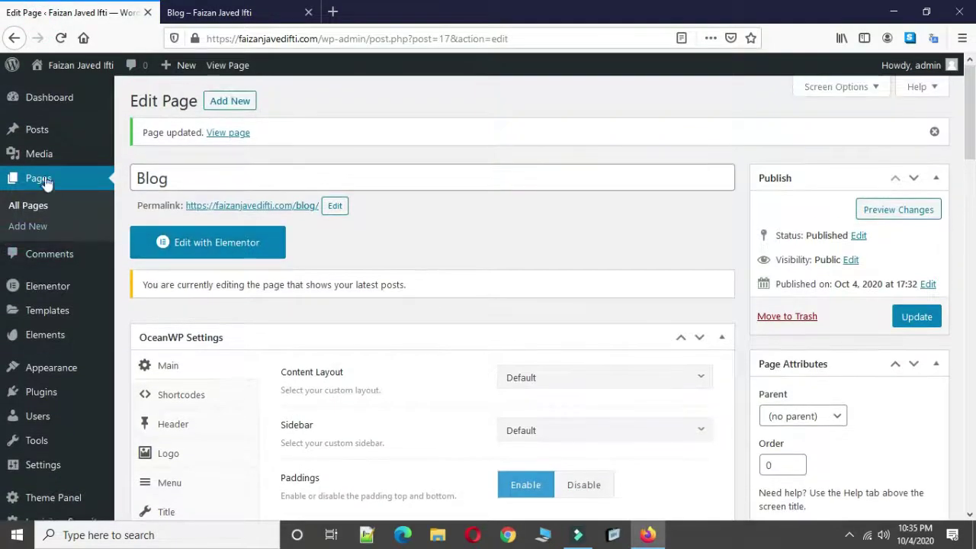
{"action": "left_click", "coordinate": [30, 227]}
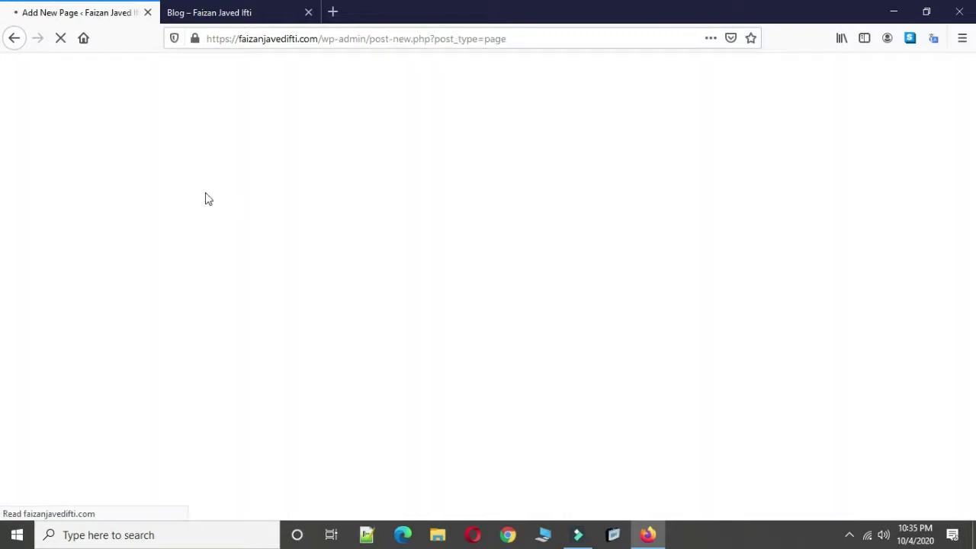
{"action": "left_click", "coordinate": [13, 38]}
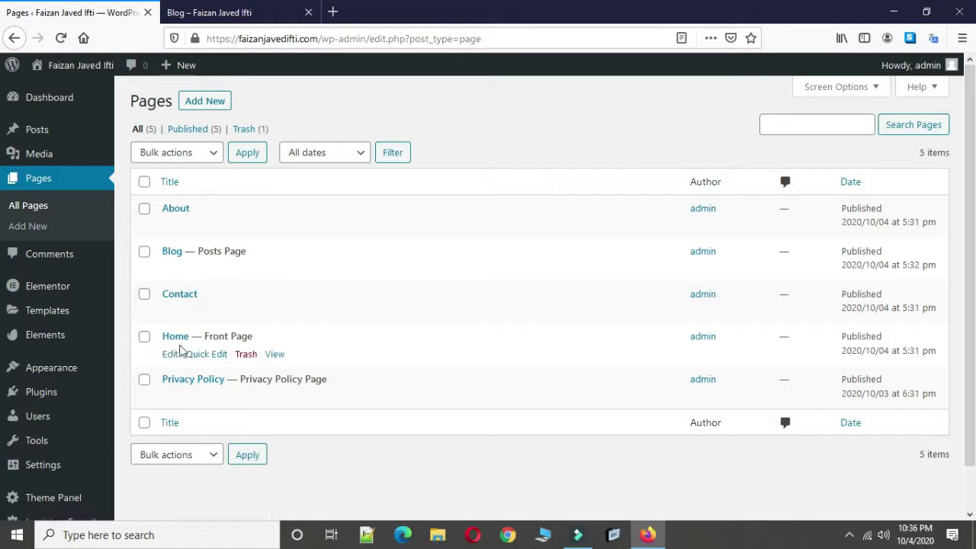
Open the Home page editor from All Pages and launch Edit with Elementor.
{"action": "left_click", "coordinate": [170, 355]}
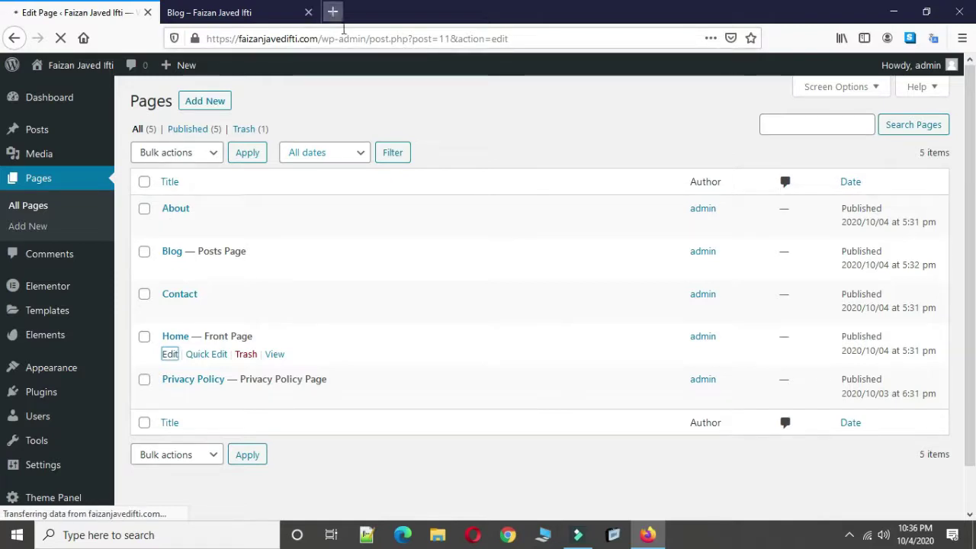
{"action": "left_click", "coordinate": [215, 11]}
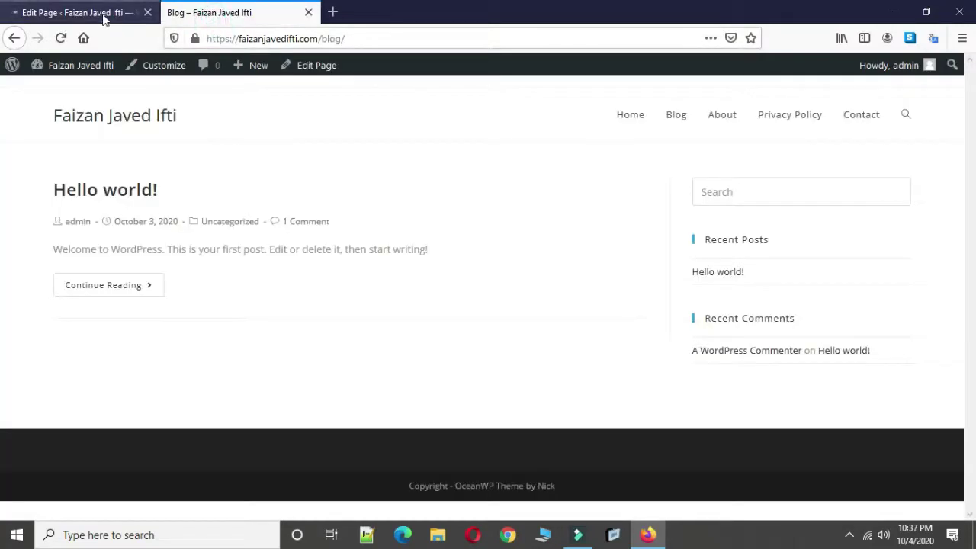
{"action": "left_click", "coordinate": [105, 15]}
{"action": "left_click", "coordinate": [213, 17]}
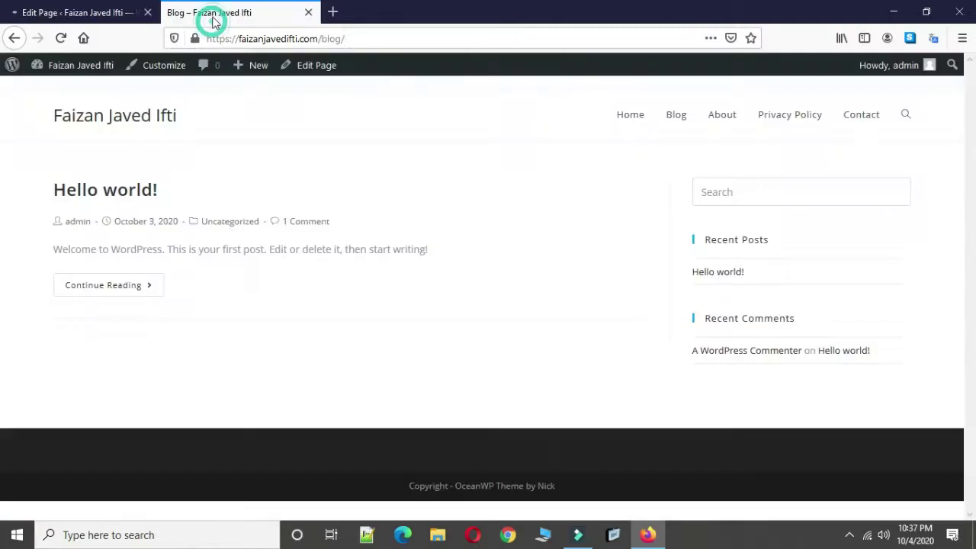
{"action": "left_click", "coordinate": [66, 9]}
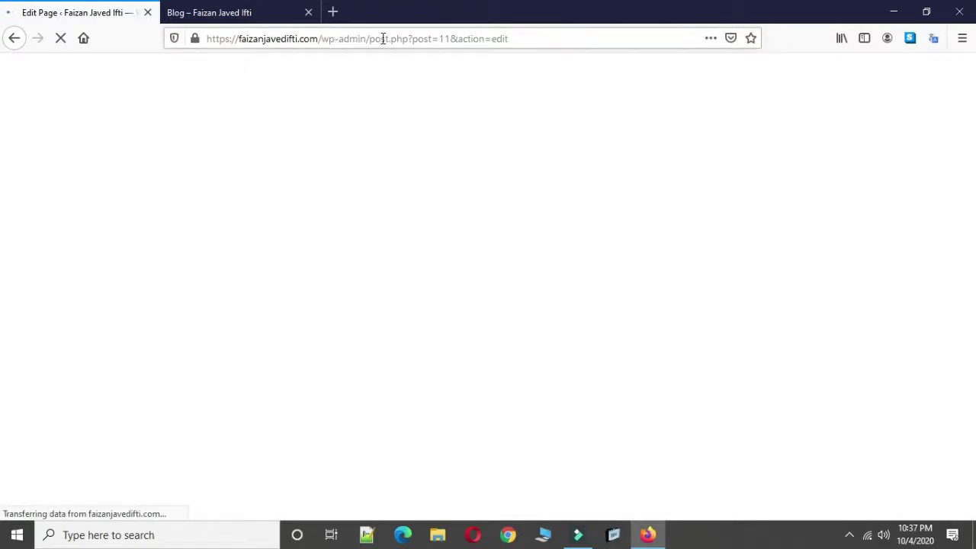
{"action": "left_click", "coordinate": [247, 9]}
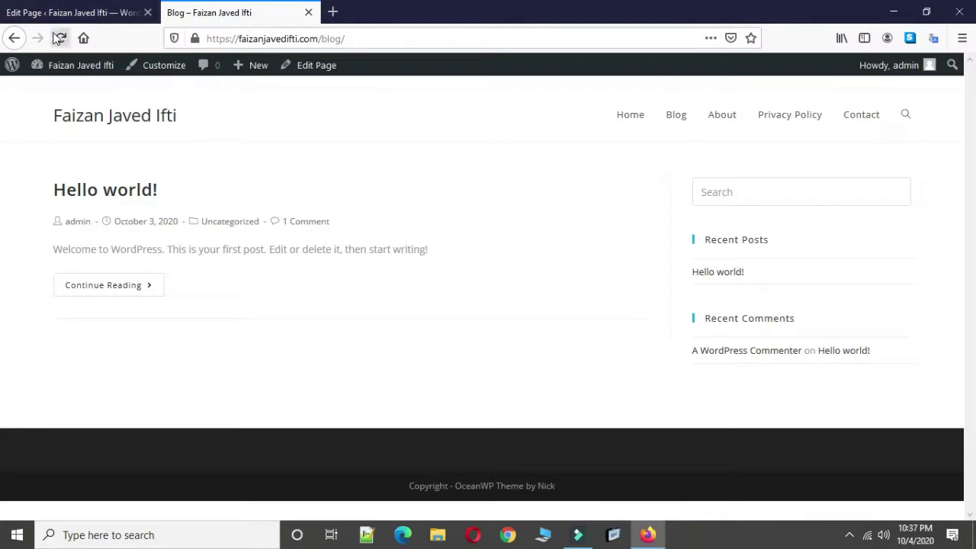
{"action": "left_click", "coordinate": [34, 12]}
{"action": "left_click", "coordinate": [262, 76]}
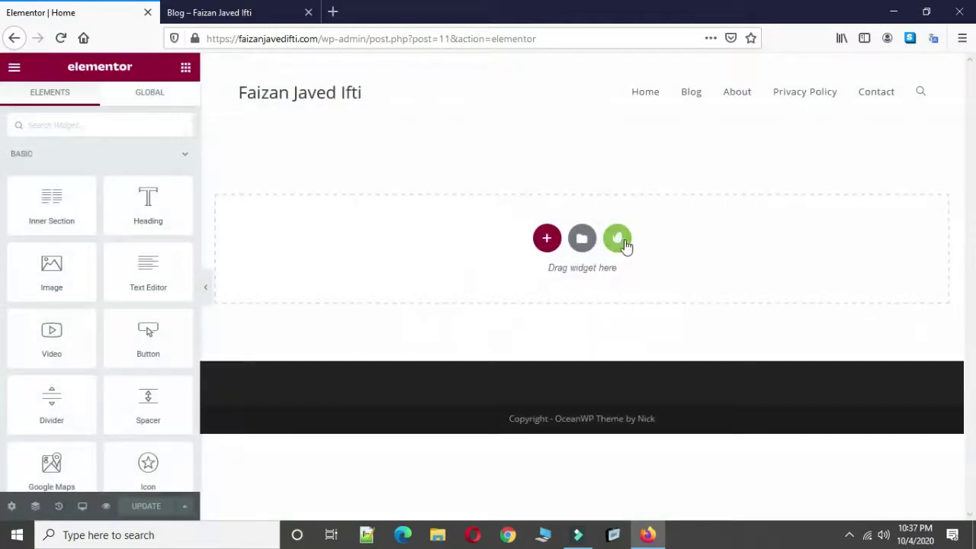
Open the template library's Free Kits and search for 'port'.
{"action": "left_click", "coordinate": [620, 239]}
{"action": "left_click", "coordinate": [538, 128]}
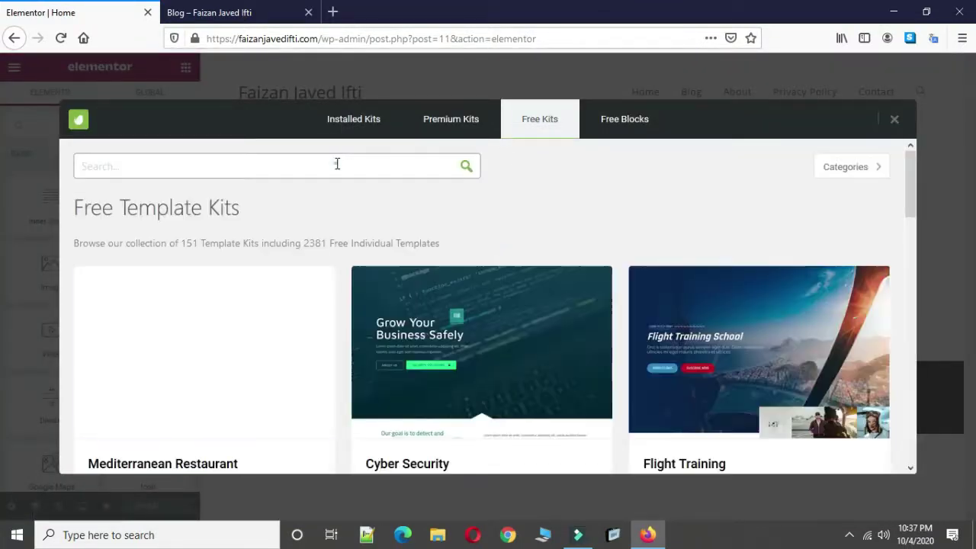
{"action": "left_click", "coordinate": [336, 163]}
{"action": "type", "text": "portofolio"}
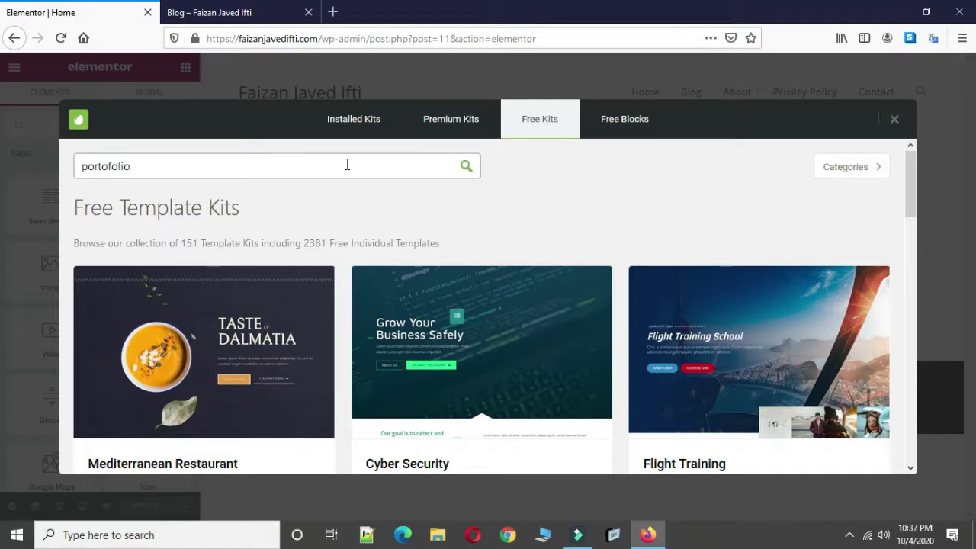
{"action": "left_click", "coordinate": [466, 167]}
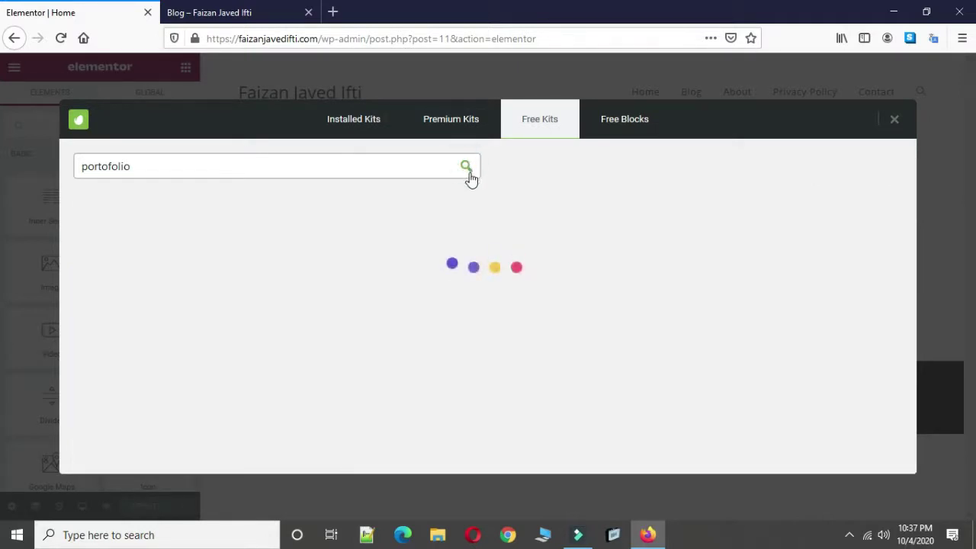
{"action": "left_click", "coordinate": [309, 161]}
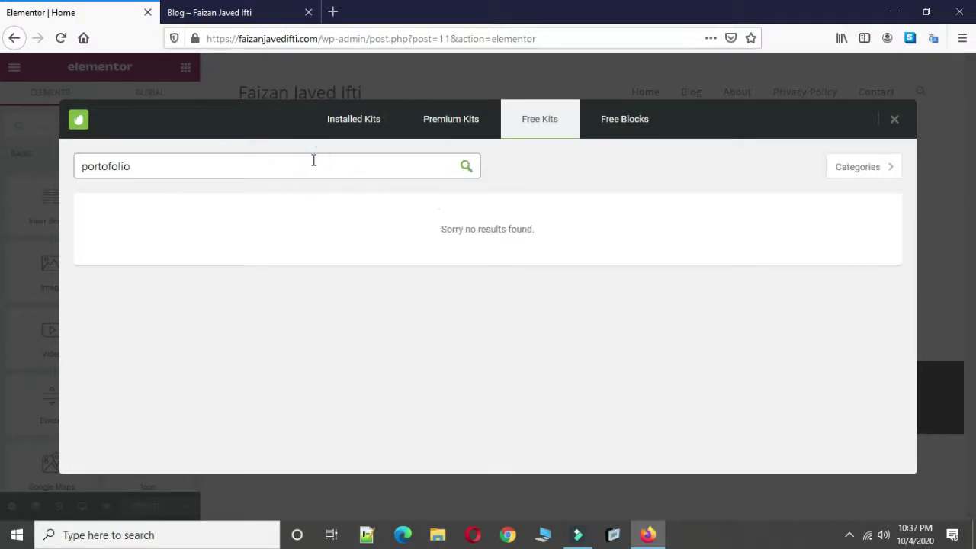
{"action": "left_click", "coordinate": [466, 168]}
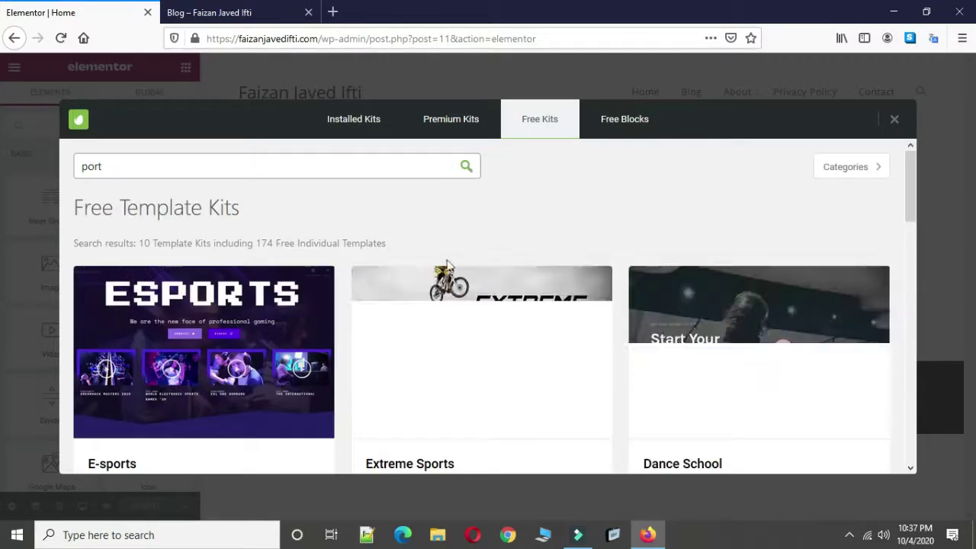
Browse the 'port' results such as E-sports, Extreme Sports and Dance School.
{"action": "scroll", "coordinate": [447, 267], "scroll_direction": "down", "scroll_amount": 3}
{"action": "scroll", "coordinate": [447, 275], "scroll_direction": "down", "scroll_amount": 5}
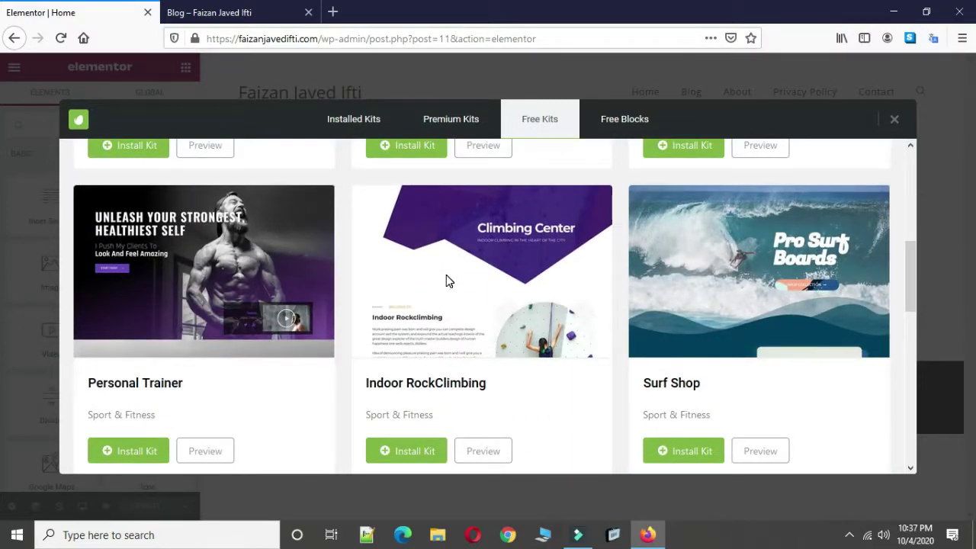
{"action": "scroll", "coordinate": [449, 281], "scroll_direction": "down", "scroll_amount": 10}
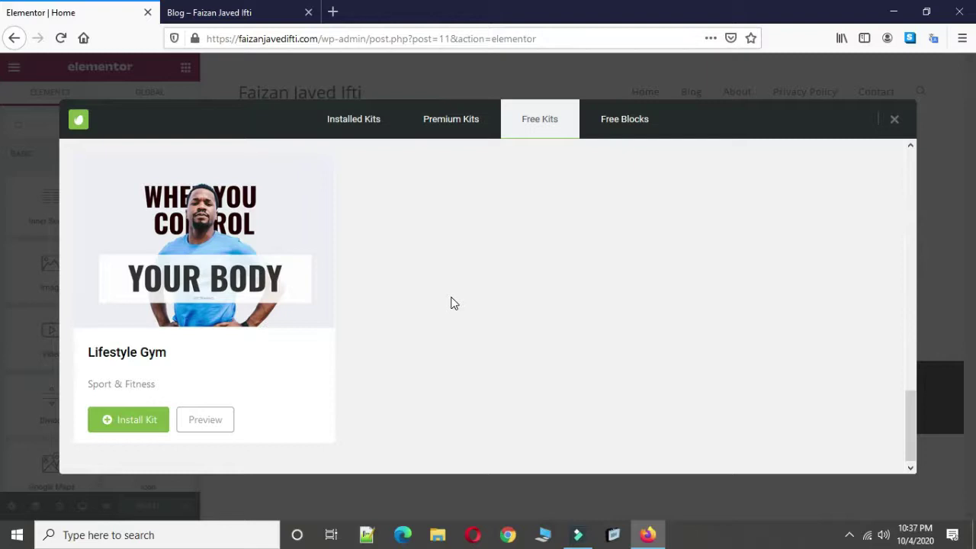
{"action": "scroll", "coordinate": [451, 299], "scroll_direction": "up", "scroll_amount": 8}
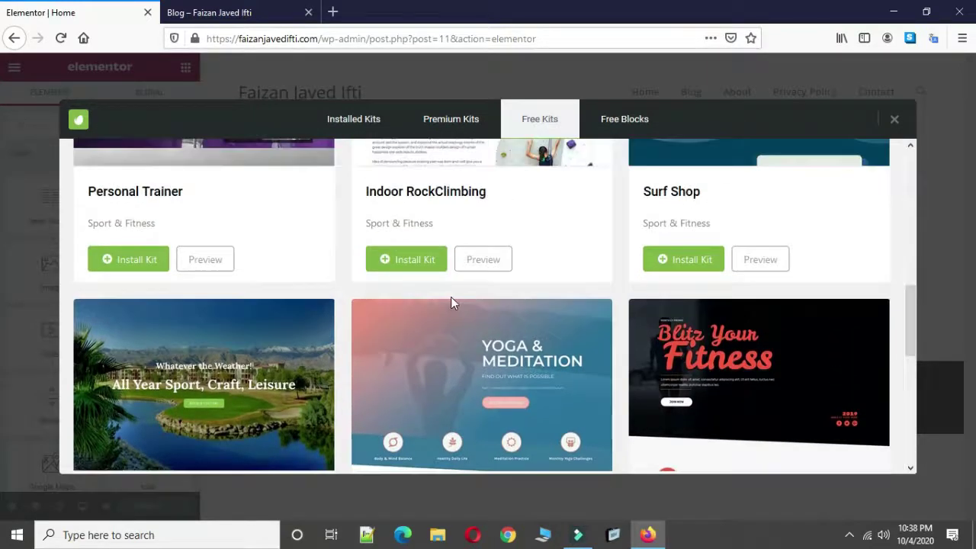
{"action": "scroll", "coordinate": [451, 303], "scroll_direction": "up", "scroll_amount": 6}
{"action": "left_click", "coordinate": [175, 158]}
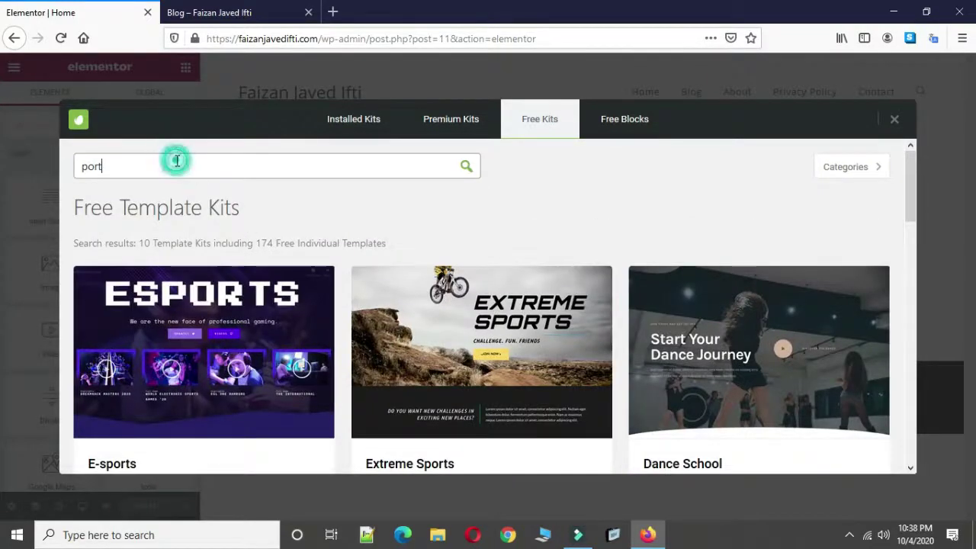
Search the Free Kits for 'business' and browse both pages of results.
{"action": "key", "text": "BackSpace"}
{"action": "key", "text": "BackSpace"}
{"action": "key", "text": "BackSpace"}
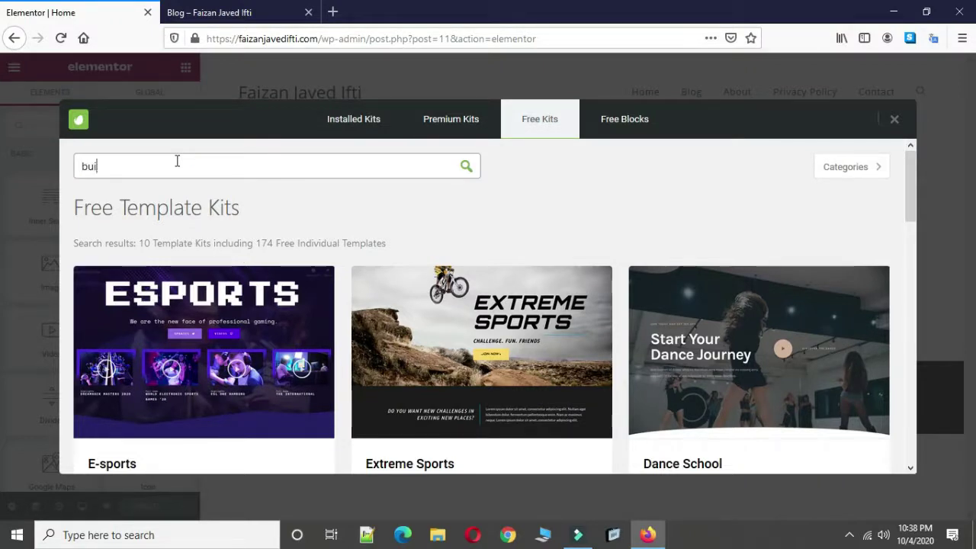
{"action": "type", "text": "business"}
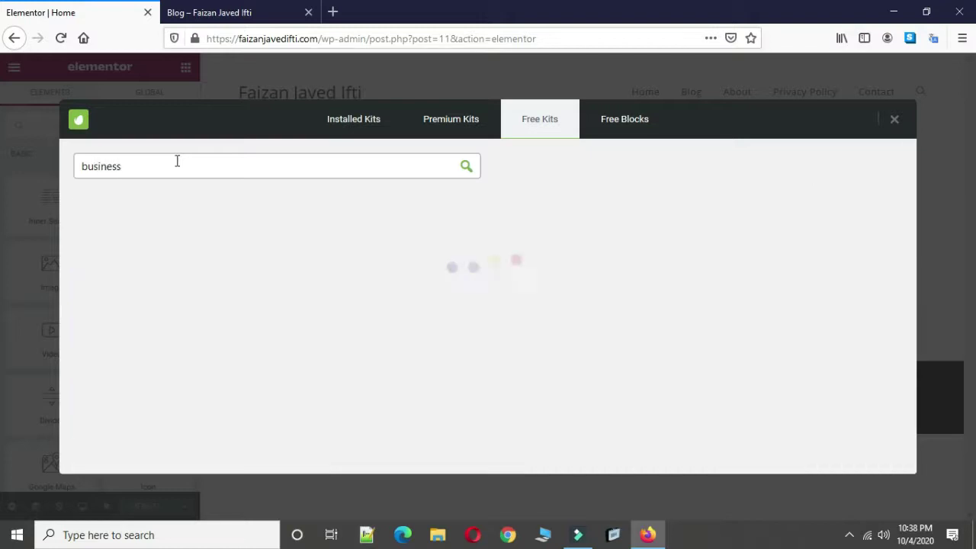
{"action": "scroll", "coordinate": [210, 322], "scroll_direction": "down", "scroll_amount": 5}
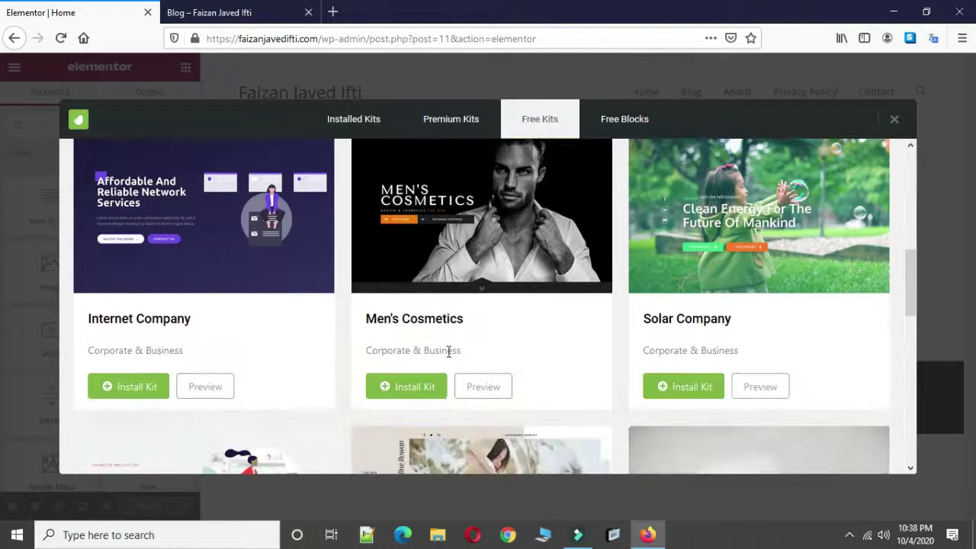
{"action": "scroll", "coordinate": [547, 294], "scroll_direction": "down", "scroll_amount": 2}
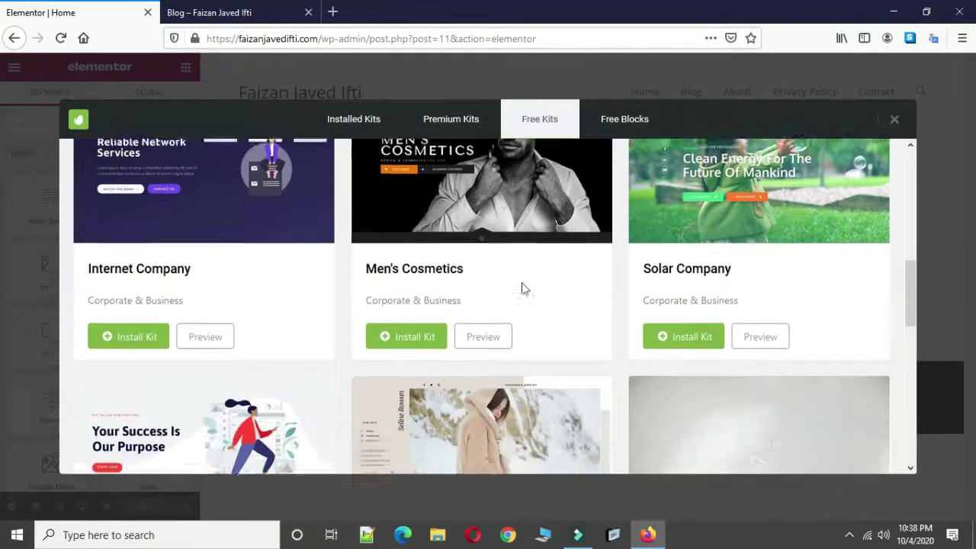
{"action": "scroll", "coordinate": [537, 292], "scroll_direction": "down", "scroll_amount": 5}
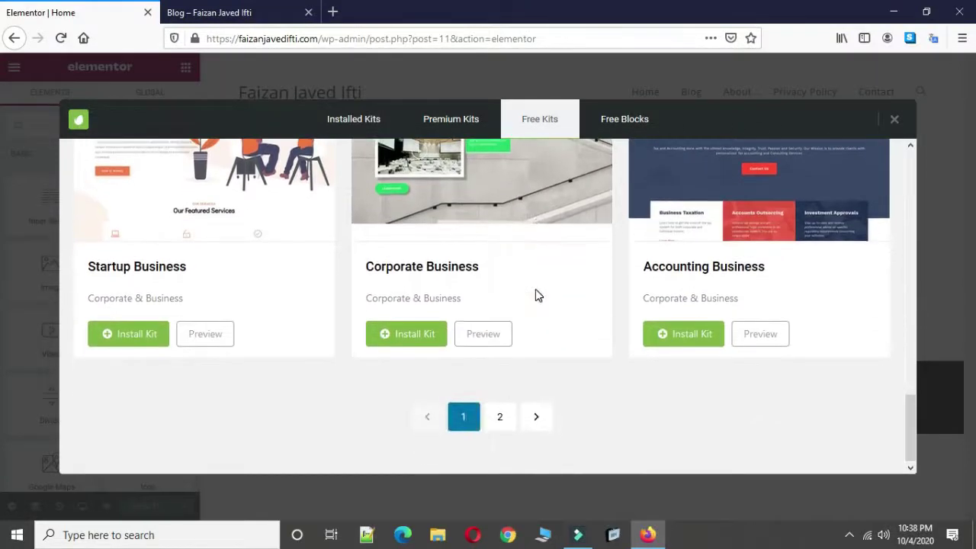
{"action": "left_click", "coordinate": [500, 434]}
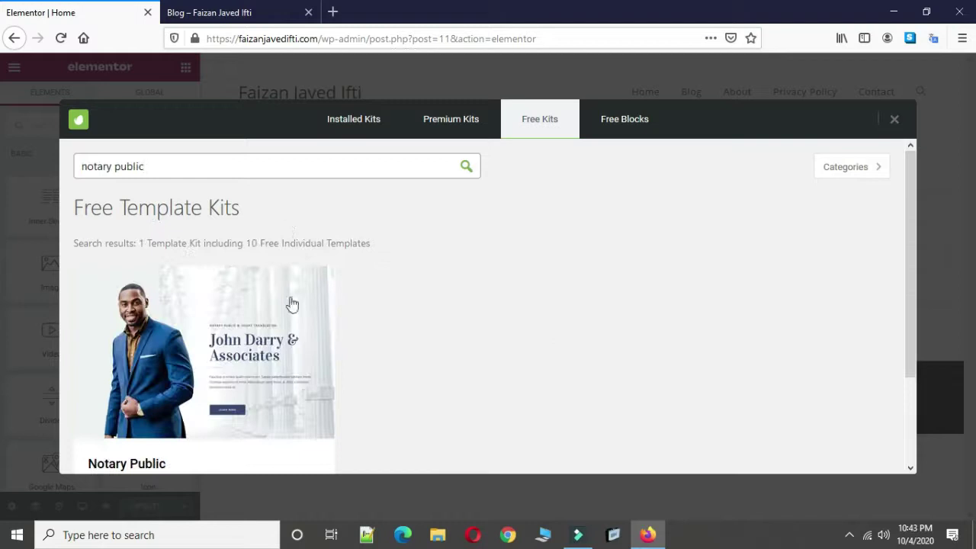
{"action": "scroll", "coordinate": [291, 303], "scroll_direction": "down", "scroll_amount": 3}
{"action": "scroll", "coordinate": [243, 227], "scroll_direction": "up", "scroll_amount": 3}
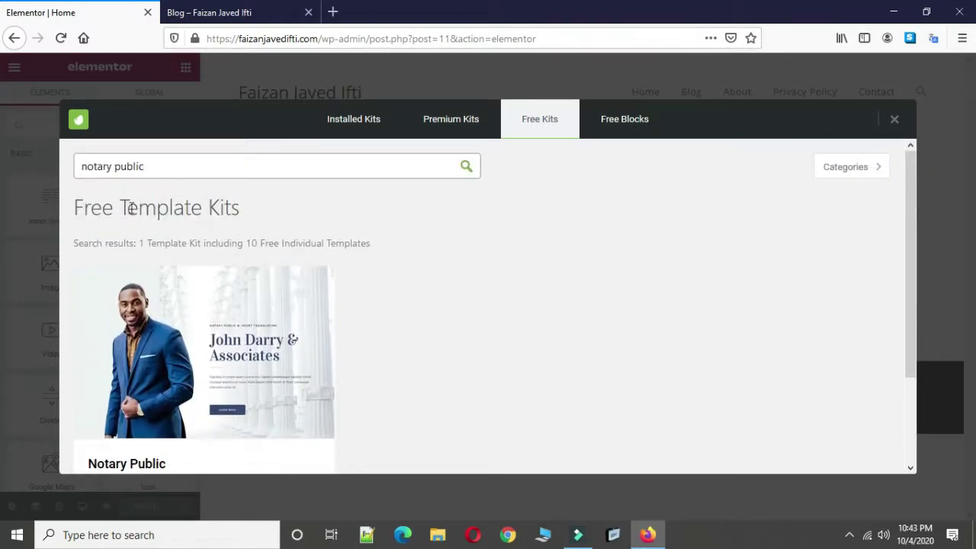
{"action": "scroll", "coordinate": [131, 208], "scroll_direction": "down", "scroll_amount": 3}
Install the Notary Public kit and scroll through its templates, including Home 1, Home 2 and Home 3 (Pro).
{"action": "left_click", "coordinate": [145, 422]}
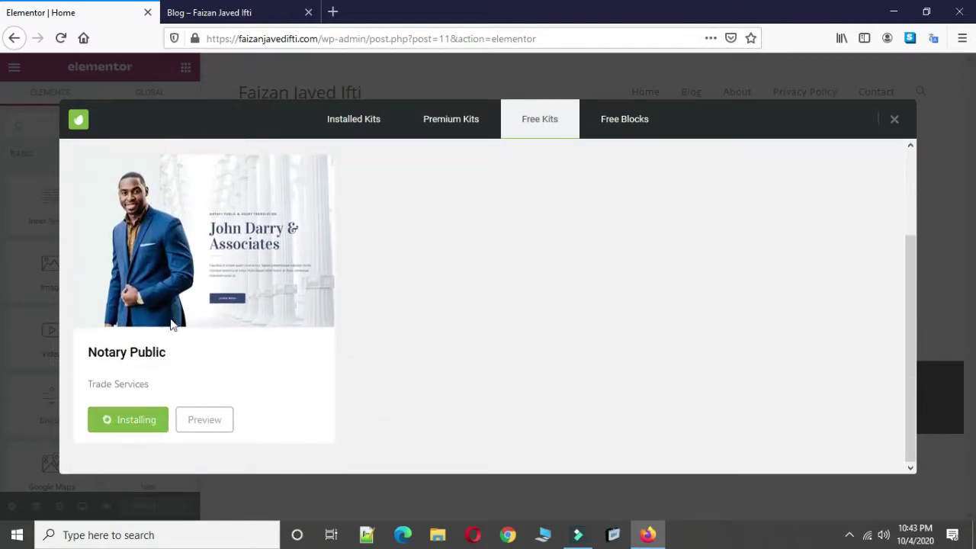
{"action": "left_click", "coordinate": [137, 420]}
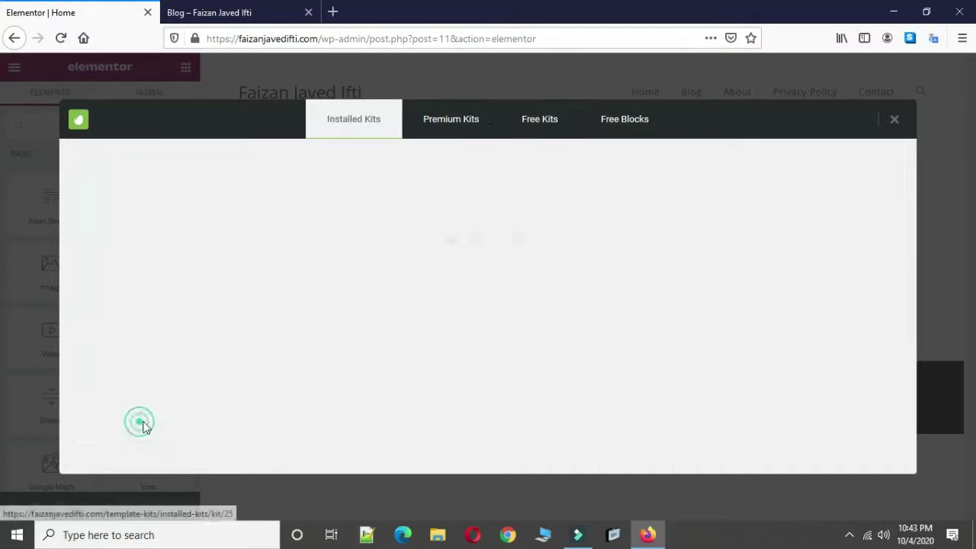
{"action": "scroll", "coordinate": [385, 344], "scroll_direction": "down", "scroll_amount": 3}
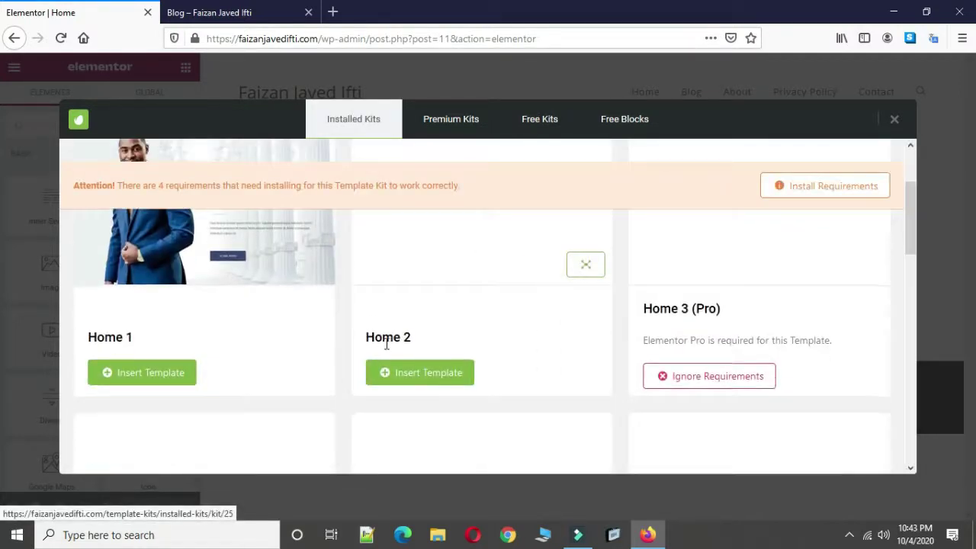
{"action": "scroll", "coordinate": [385, 345], "scroll_direction": "up", "scroll_amount": 2}
{"action": "scroll", "coordinate": [443, 329], "scroll_direction": "down", "scroll_amount": 3}
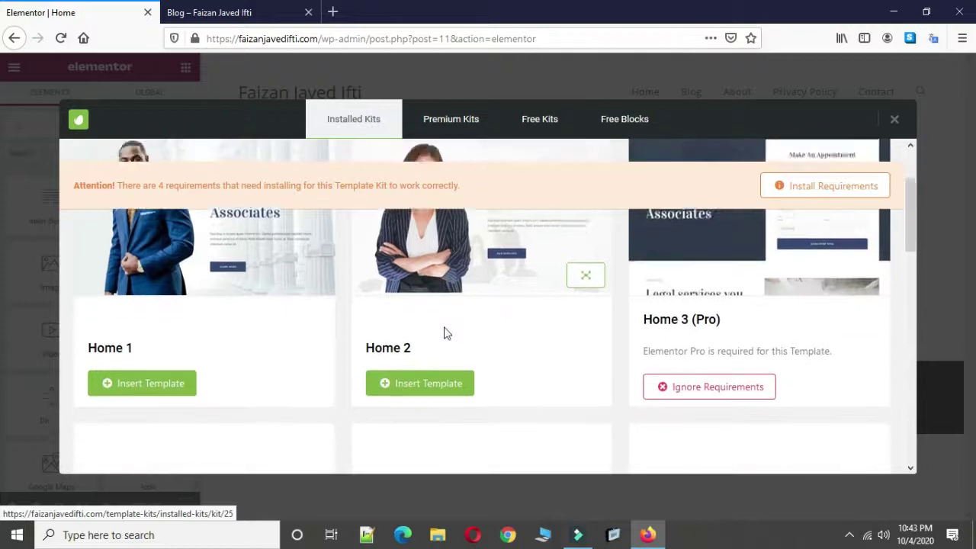
{"action": "scroll", "coordinate": [595, 335], "scroll_direction": "up", "scroll_amount": 3}
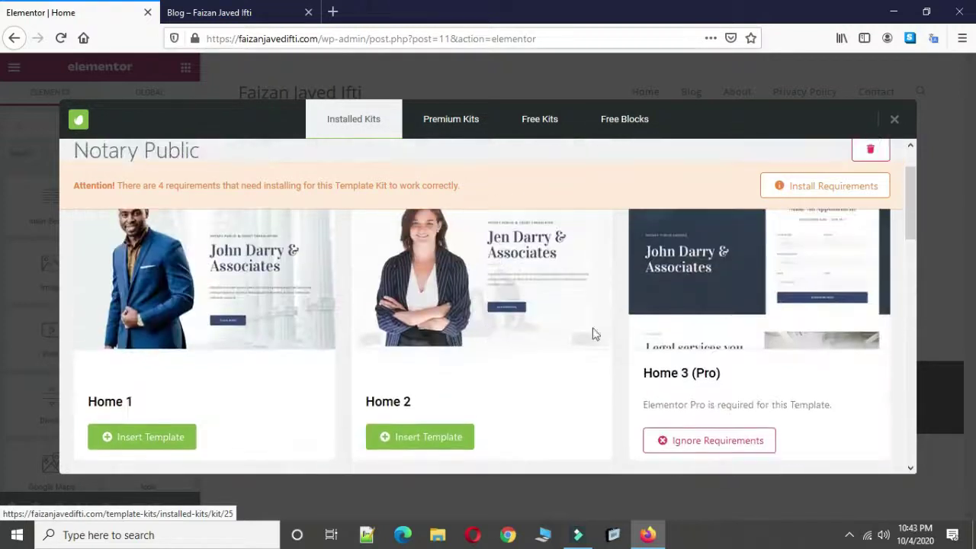
{"action": "scroll", "coordinate": [755, 315], "scroll_direction": "down", "scroll_amount": 6}
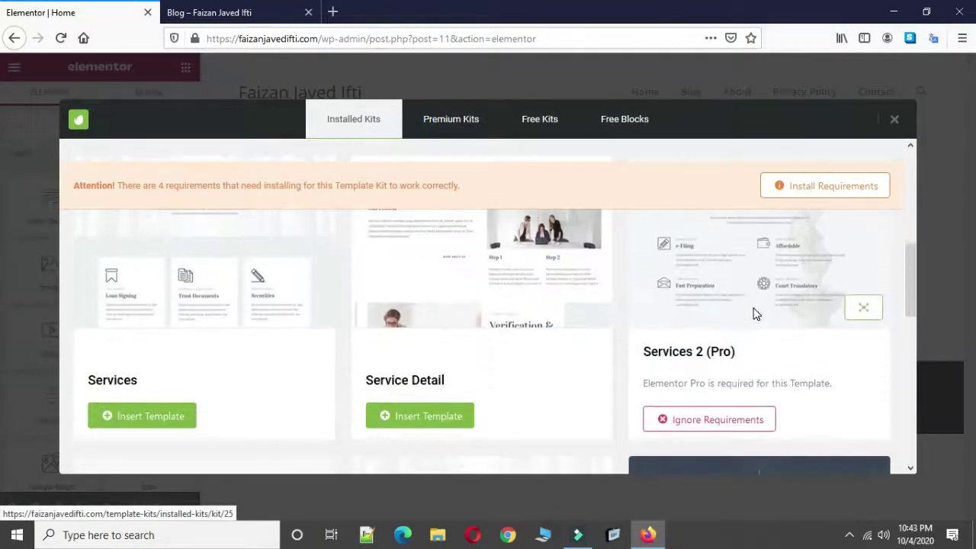
{"action": "scroll", "coordinate": [755, 314], "scroll_direction": "down", "scroll_amount": 2}
{"action": "scroll", "coordinate": [755, 317], "scroll_direction": "up", "scroll_amount": 10}
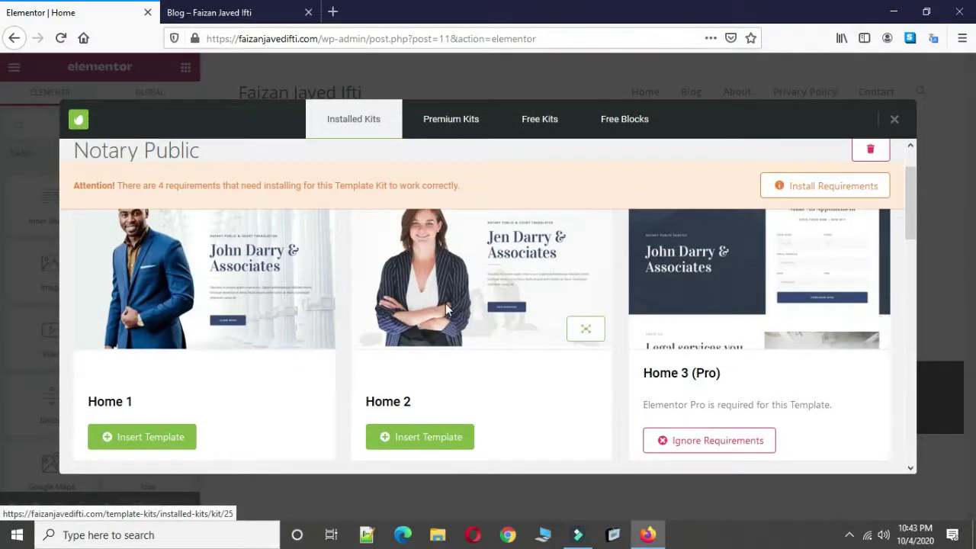
Preview the full Home 2 template of the Notary Public kit.
{"action": "left_click", "coordinate": [588, 331]}
{"action": "scroll", "coordinate": [576, 305], "scroll_direction": "down", "scroll_amount": 10}
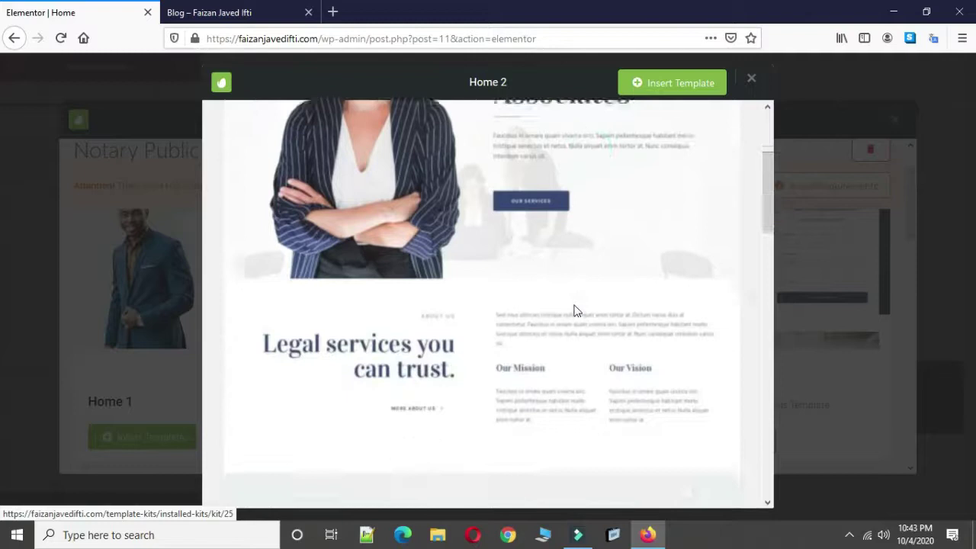
{"action": "scroll", "coordinate": [575, 309], "scroll_direction": "down", "scroll_amount": 8}
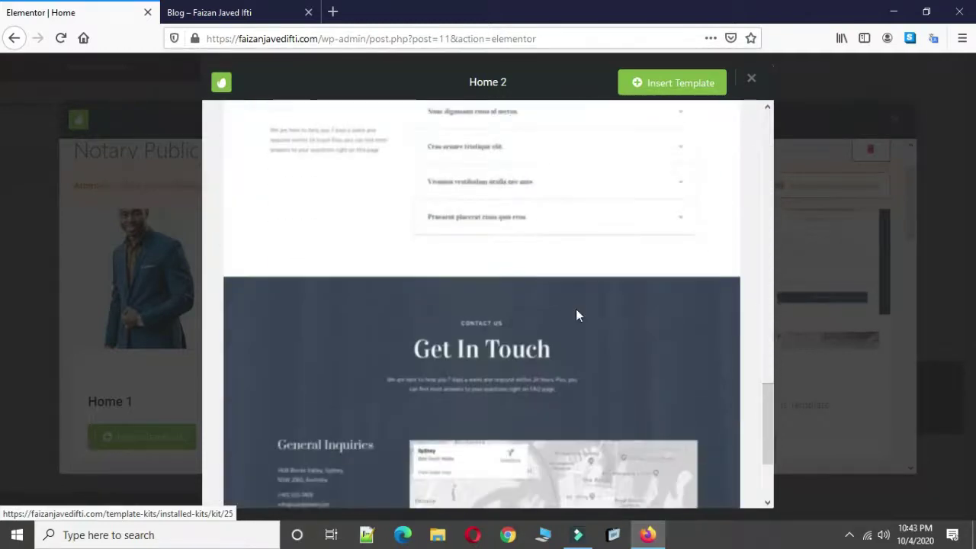
{"action": "scroll", "coordinate": [579, 310], "scroll_direction": "up", "scroll_amount": 6}
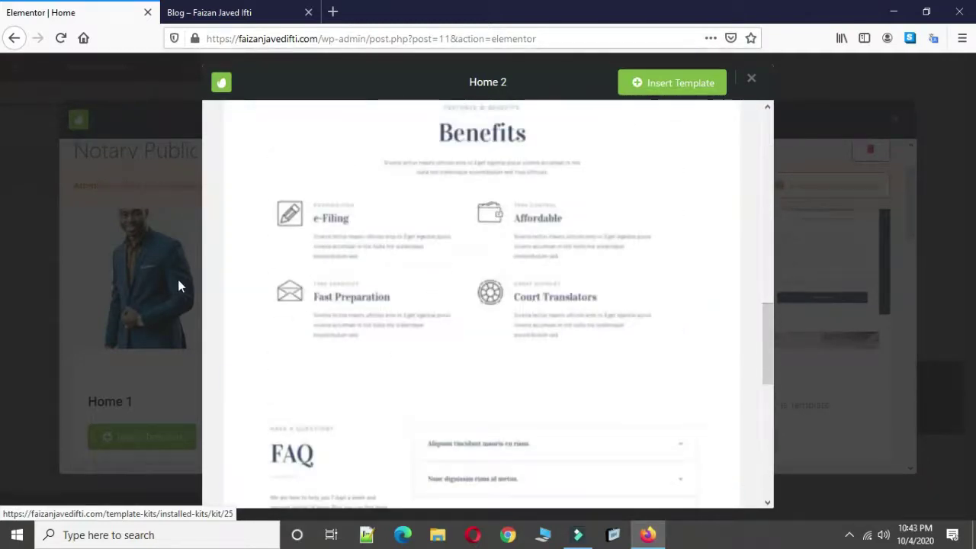
{"action": "left_click", "coordinate": [180, 285]}
Preview the full Home 1 template, then insert Home 1 into the page.
{"action": "left_click", "coordinate": [309, 329]}
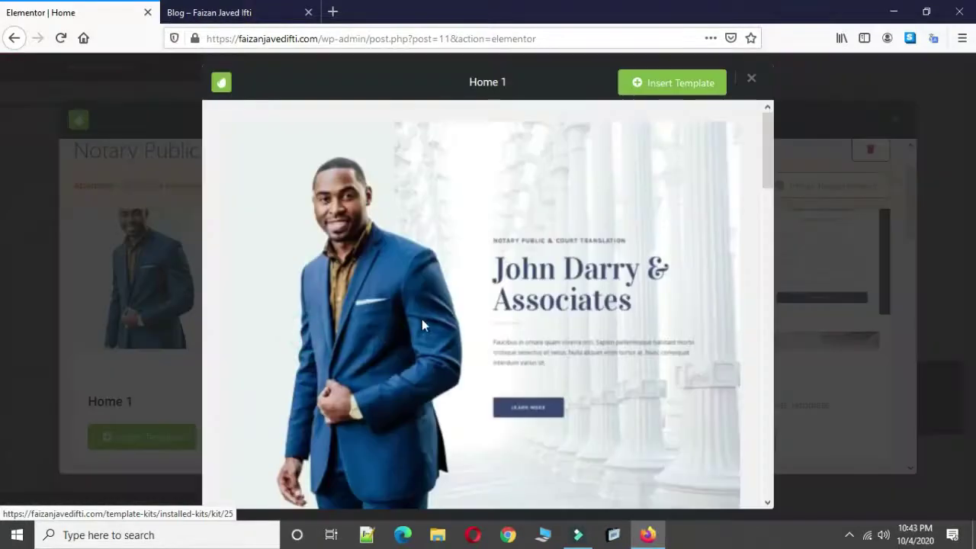
{"action": "scroll", "coordinate": [422, 318], "scroll_direction": "down", "scroll_amount": 5}
{"action": "scroll", "coordinate": [424, 321], "scroll_direction": "down", "scroll_amount": 10}
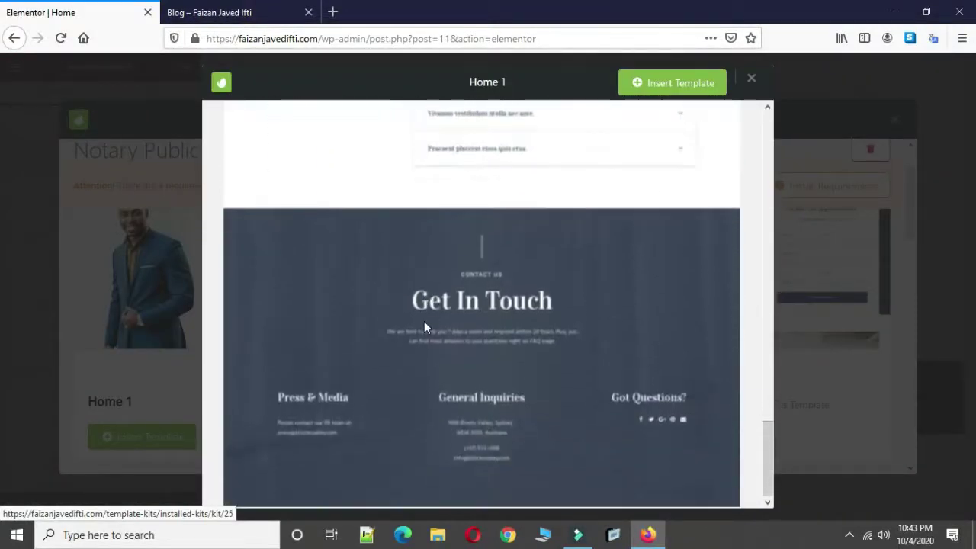
{"action": "scroll", "coordinate": [424, 321], "scroll_direction": "up", "scroll_amount": 5}
{"action": "left_click", "coordinate": [181, 270]}
{"action": "left_click", "coordinate": [152, 437]}
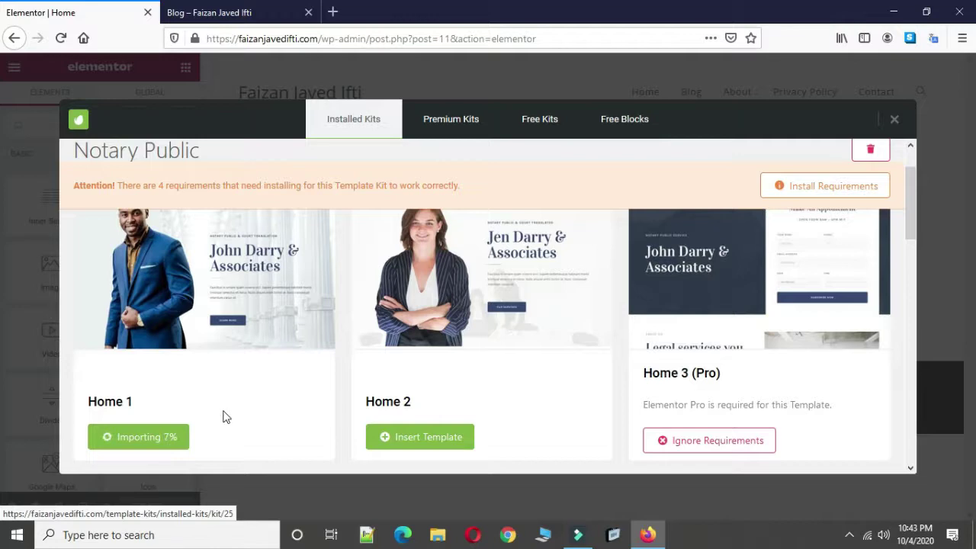
Select the hero photo in the imported Home 1 layout and save the page with Update.
{"action": "scroll", "coordinate": [578, 255], "scroll_direction": "down", "scroll_amount": 6}
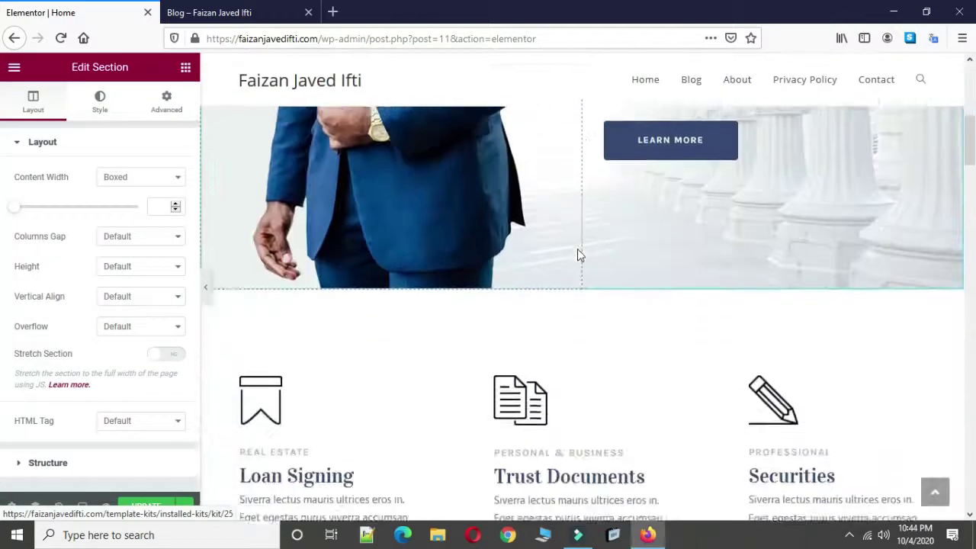
{"action": "scroll", "coordinate": [575, 269], "scroll_direction": "up", "scroll_amount": 10}
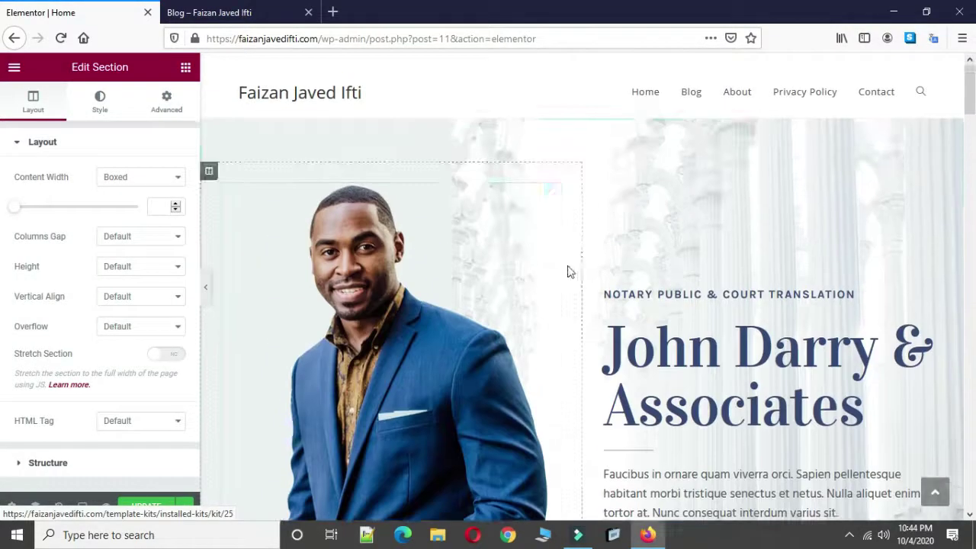
{"action": "left_click", "coordinate": [408, 292]}
{"action": "scroll", "coordinate": [475, 305], "scroll_direction": "down", "scroll_amount": 3}
{"action": "scroll", "coordinate": [469, 305], "scroll_direction": "up", "scroll_amount": 1}
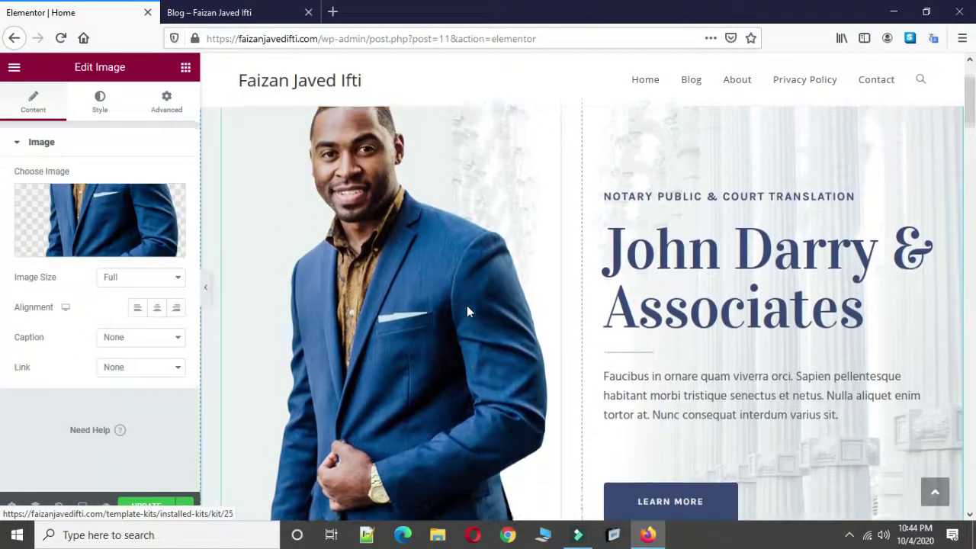
{"action": "scroll", "coordinate": [484, 294], "scroll_direction": "down", "scroll_amount": 10}
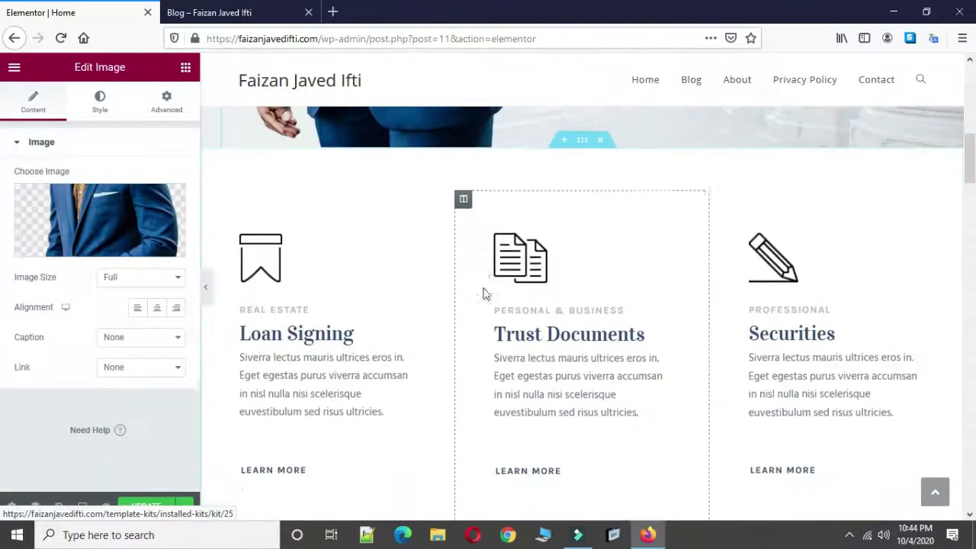
{"action": "scroll", "coordinate": [484, 298], "scroll_direction": "down", "scroll_amount": 10}
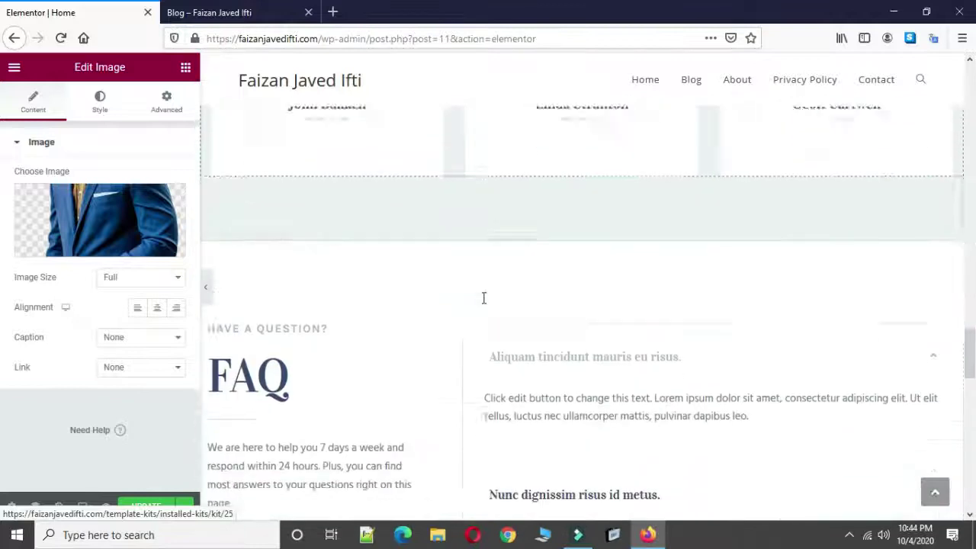
{"action": "scroll", "coordinate": [484, 299], "scroll_direction": "down", "scroll_amount": 3}
{"action": "scroll", "coordinate": [484, 302], "scroll_direction": "up", "scroll_amount": 5}
{"action": "scroll", "coordinate": [488, 289], "scroll_direction": "down", "scroll_amount": 10}
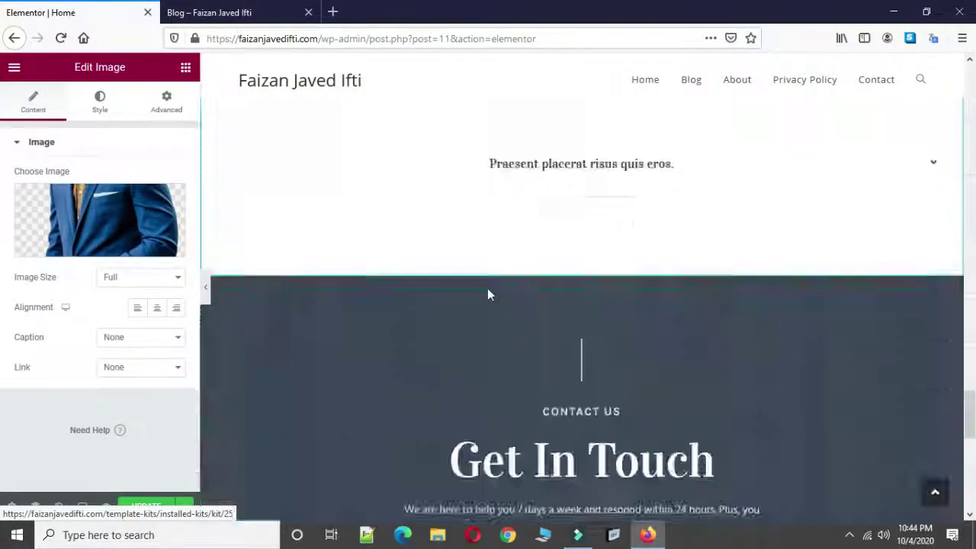
{"action": "scroll", "coordinate": [488, 289], "scroll_direction": "up", "scroll_amount": 8}
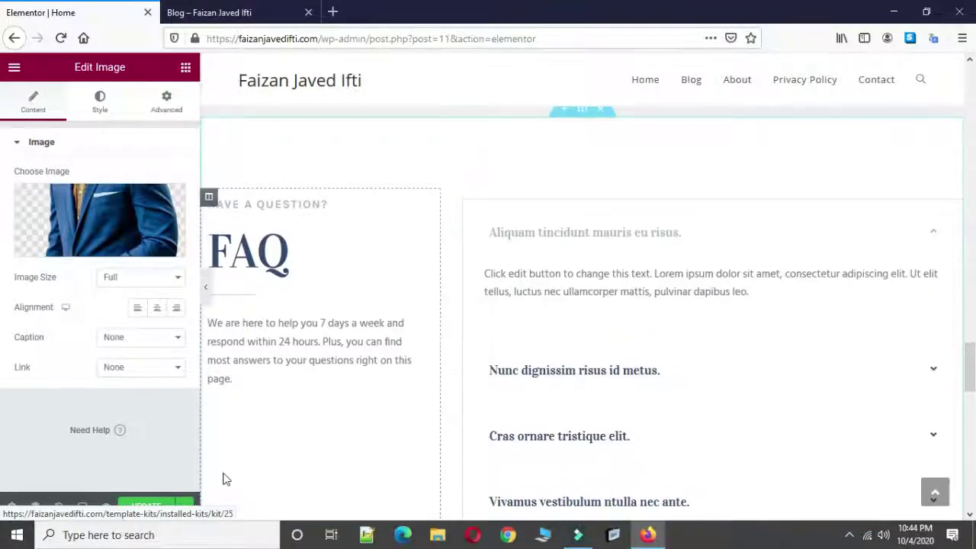
{"action": "left_click", "coordinate": [149, 509]}
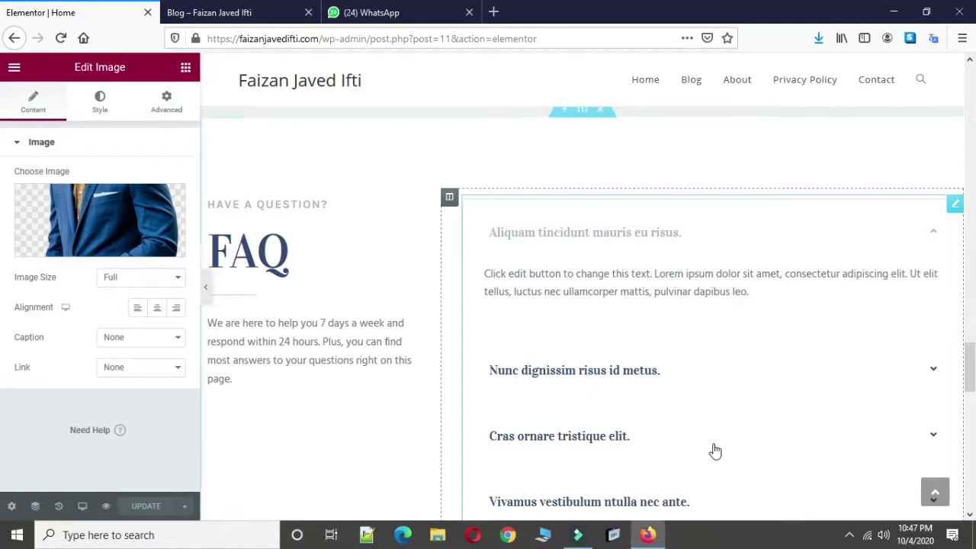
Open the hero image's Choose Image picker to upload a replacement photo.
{"action": "scroll", "coordinate": [616, 392], "scroll_direction": "up", "scroll_amount": 10}
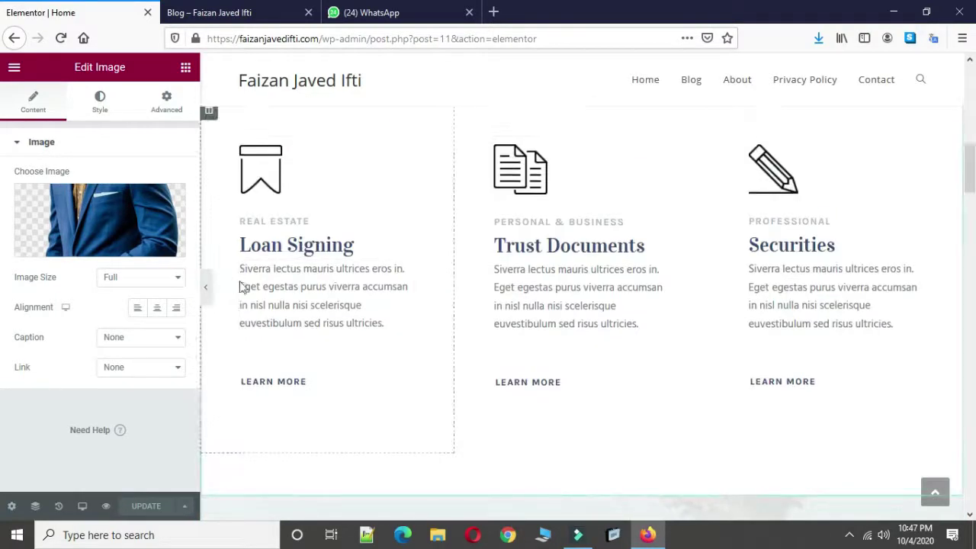
{"action": "scroll", "coordinate": [245, 285], "scroll_direction": "up", "scroll_amount": 5}
{"action": "left_click", "coordinate": [150, 252]}
Upload the owner's portrait photo from the computer into the media library.
{"action": "left_click", "coordinate": [479, 316]}
{"action": "scroll", "coordinate": [322, 275], "scroll_direction": "down", "scroll_amount": 2}
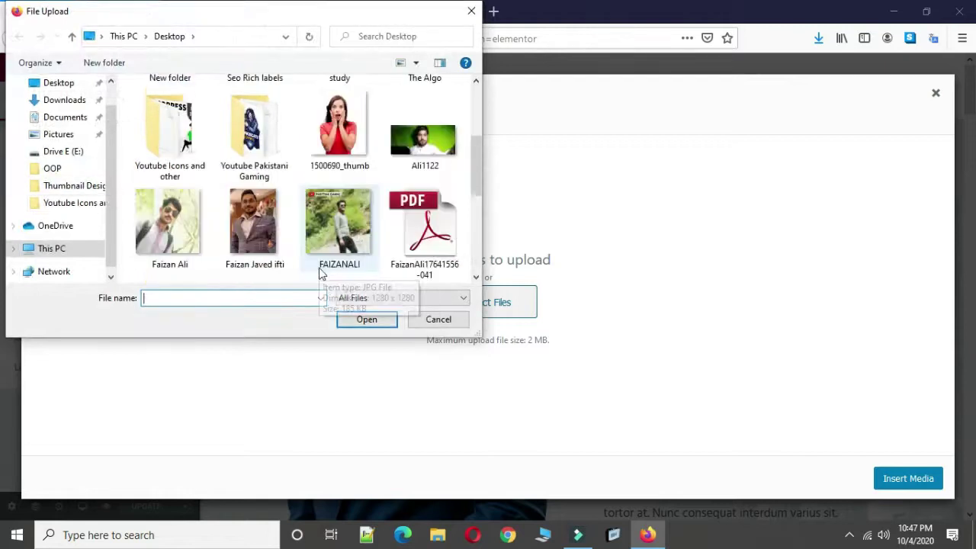
{"action": "left_click", "coordinate": [254, 223]}
{"action": "left_click", "coordinate": [367, 319]}
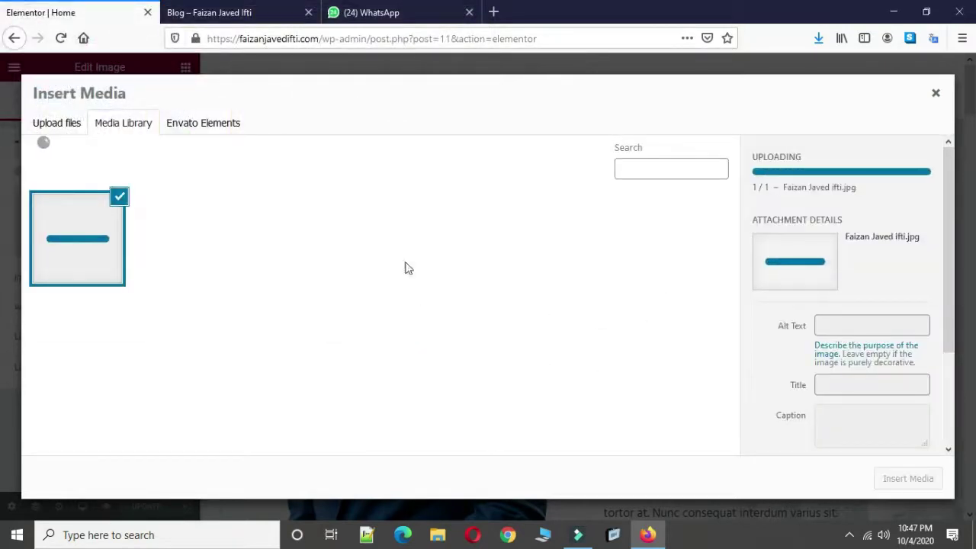
Fill the photo's alt text, title, caption and description with the owner's name and insert it.
{"action": "left_click", "coordinate": [862, 327]}
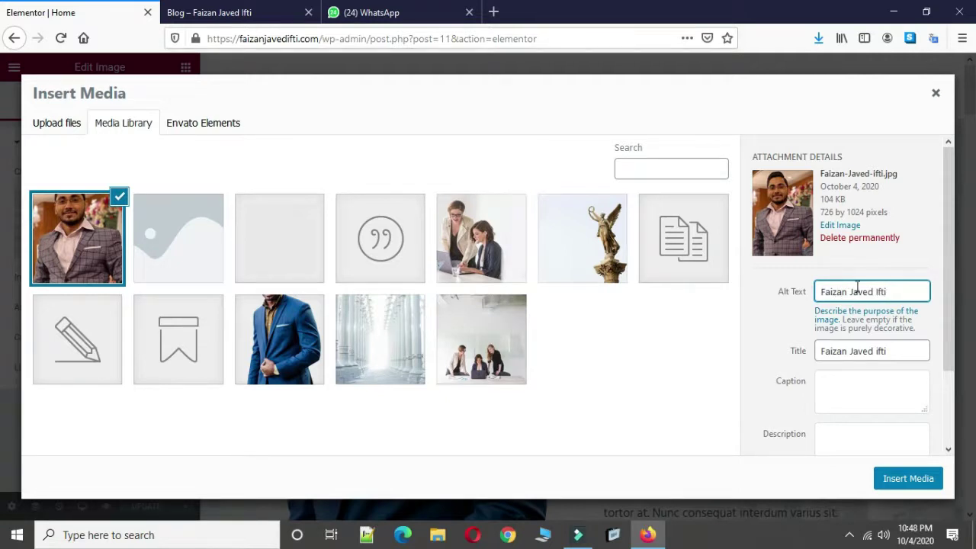
{"action": "scroll", "coordinate": [862, 279], "scroll_direction": "down", "scroll_amount": 2}
{"action": "left_click_drag", "start_coordinate": [905, 257], "coordinate": [808, 260]}
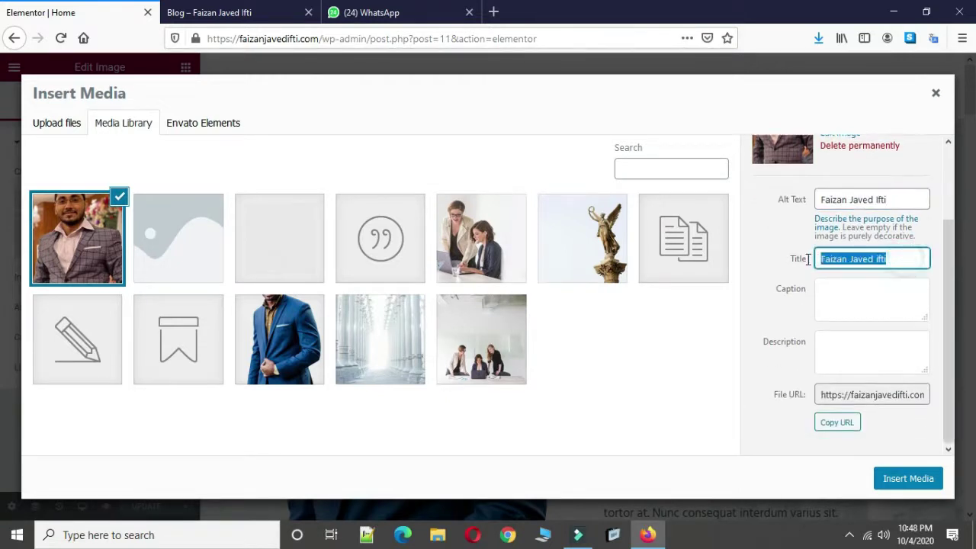
{"action": "left_click", "coordinate": [862, 309]}
{"action": "left_click", "coordinate": [861, 344]}
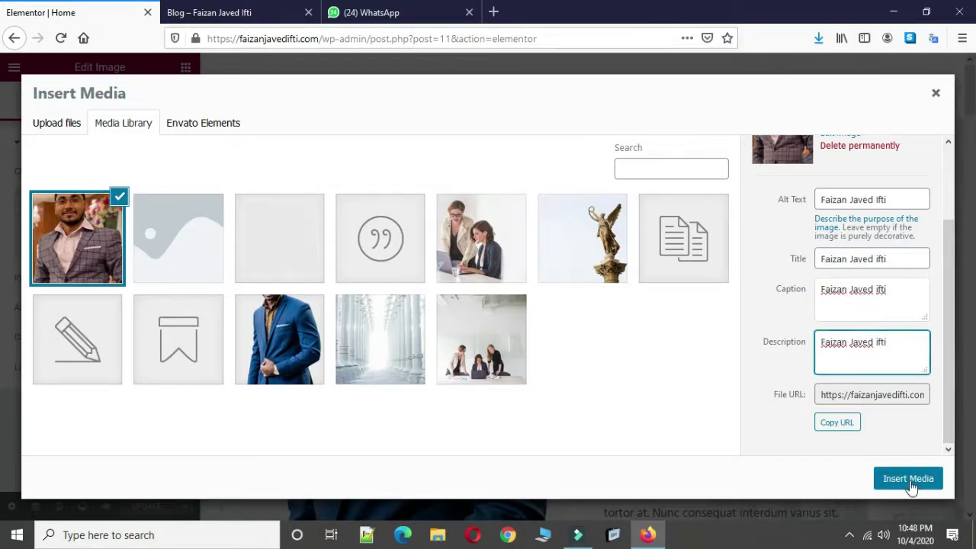
{"action": "left_click", "coordinate": [908, 479]}
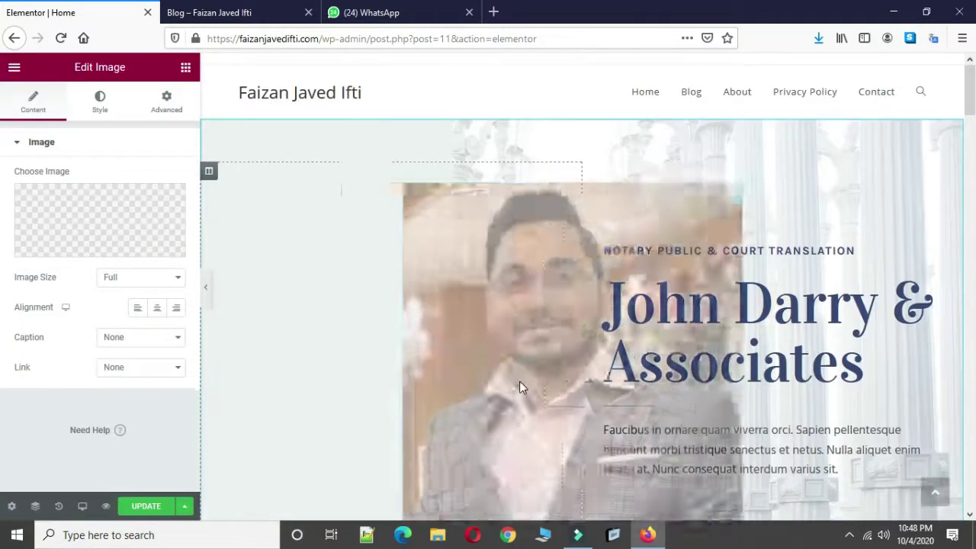
Clear the hero heading and type the owner's full name in its place.
{"action": "left_click", "coordinate": [862, 368]}
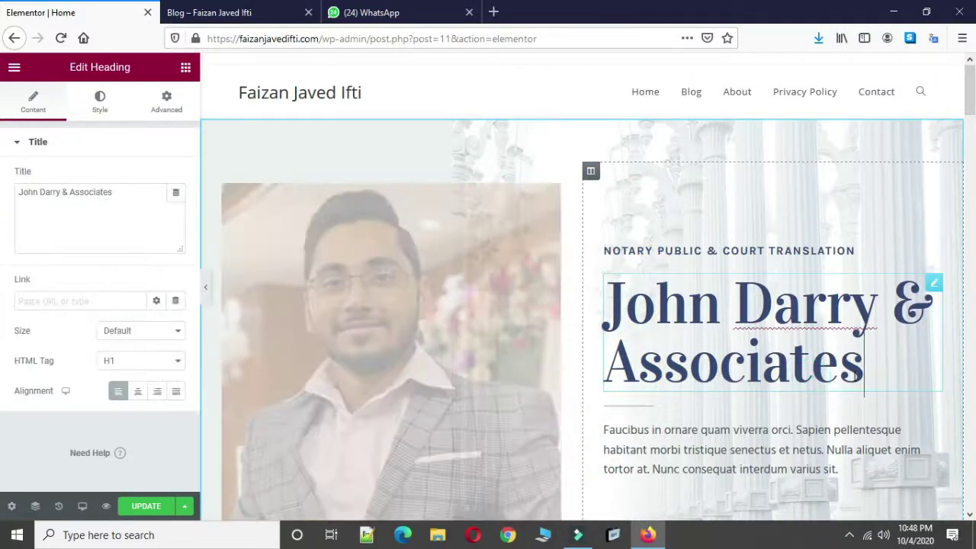
{"action": "double_click", "coordinate": [864, 366]}
{"action": "key", "text": "ctrl+a"}
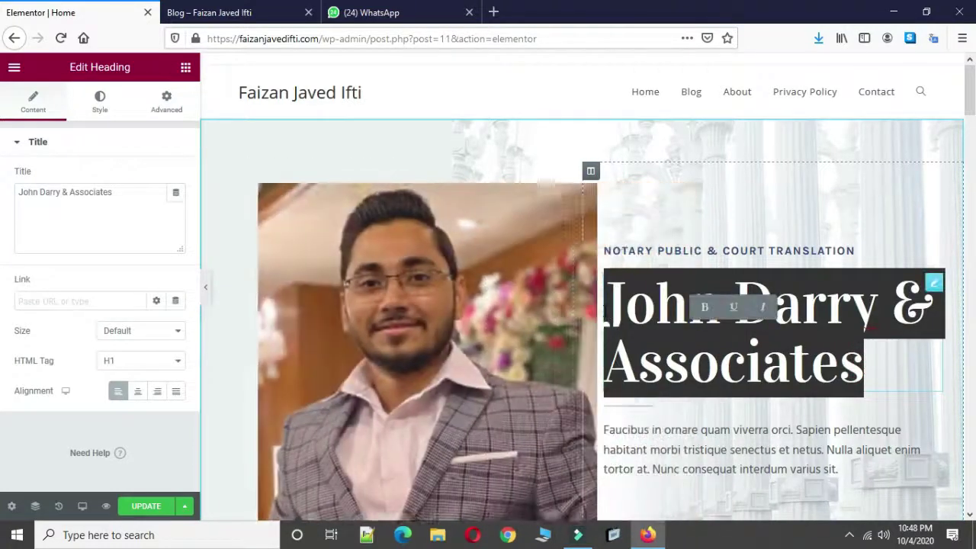
{"action": "key", "text": "BackSpace"}
{"action": "type", "text": "Faiza"}
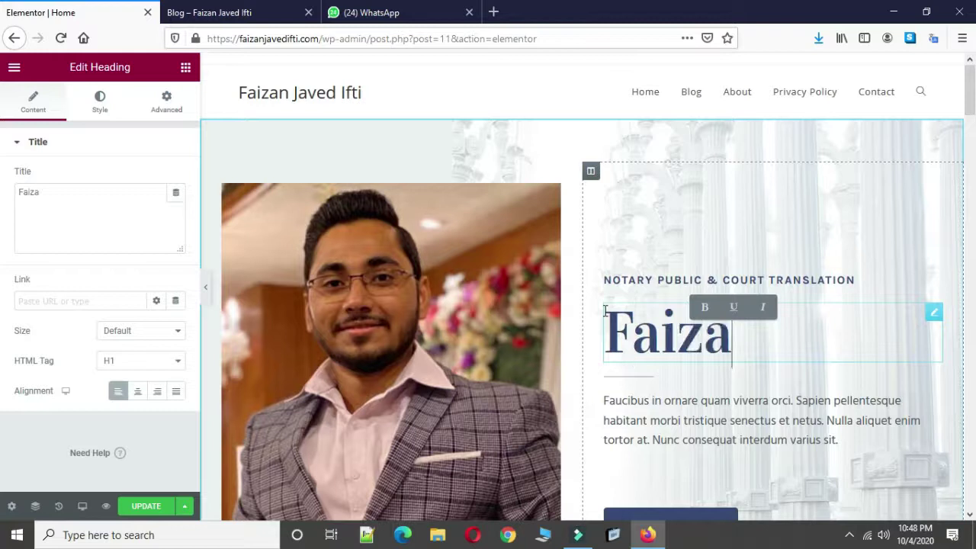
{"action": "type", "text": "n"}
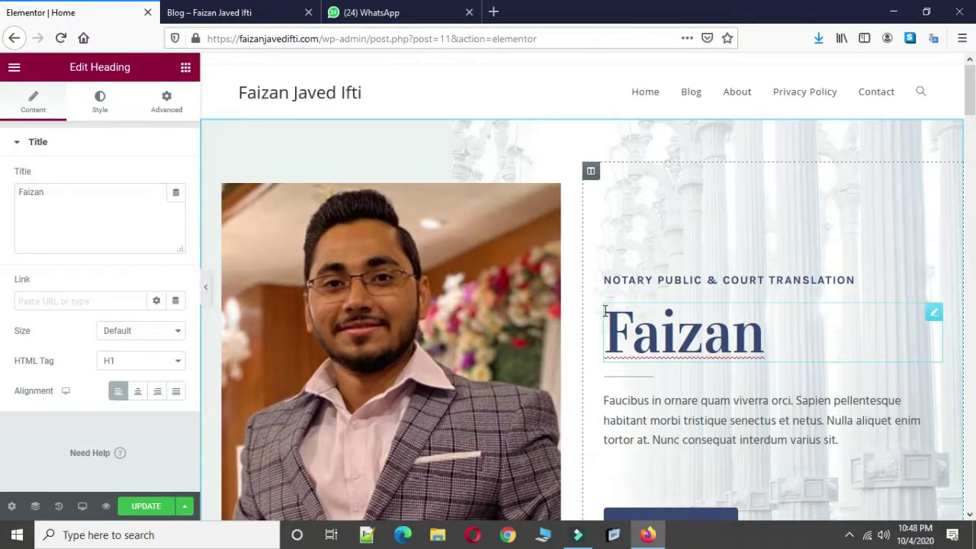
{"action": "type", "text": " Javed "}
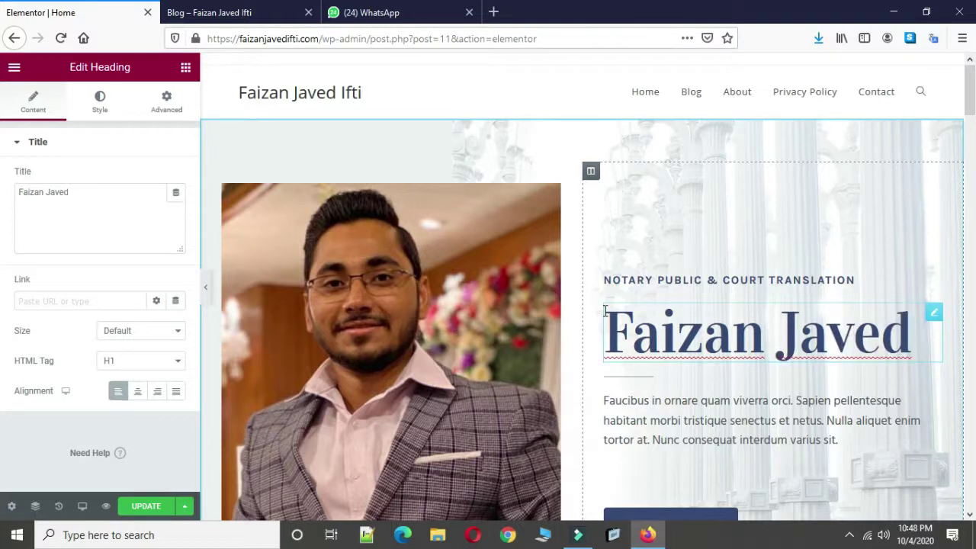
{"action": "type", "text": "Ifti"}
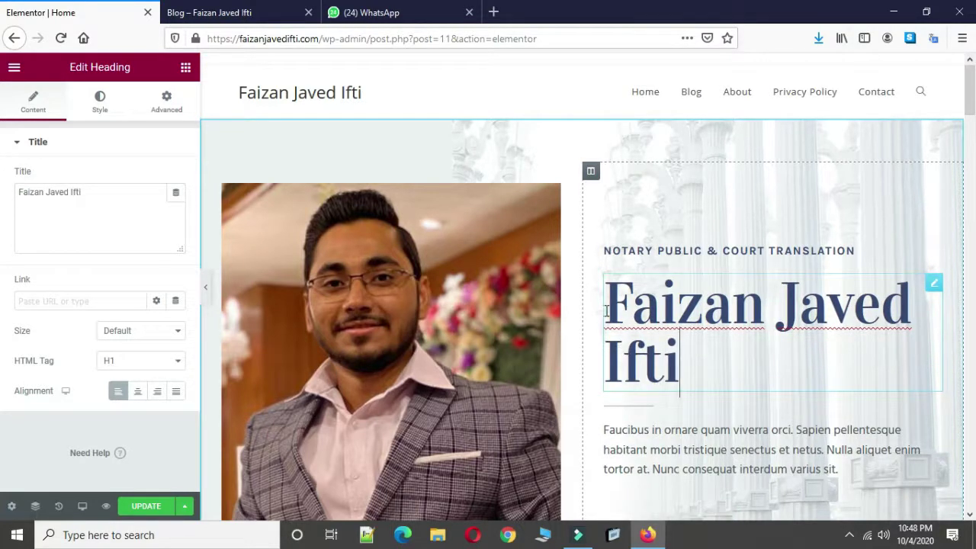
{"action": "scroll", "coordinate": [717, 259], "scroll_direction": "down", "scroll_amount": 10}
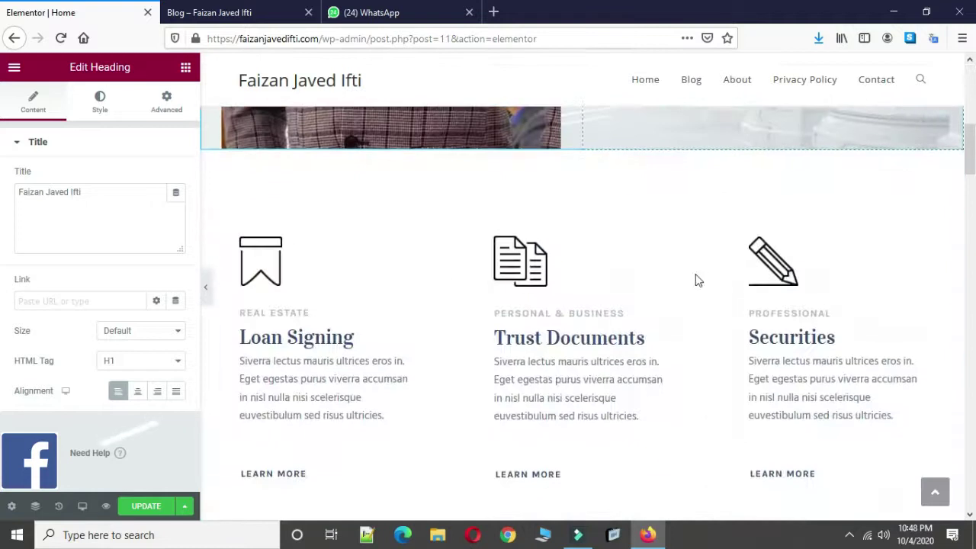
{"action": "scroll", "coordinate": [695, 281], "scroll_direction": "down", "scroll_amount": 8}
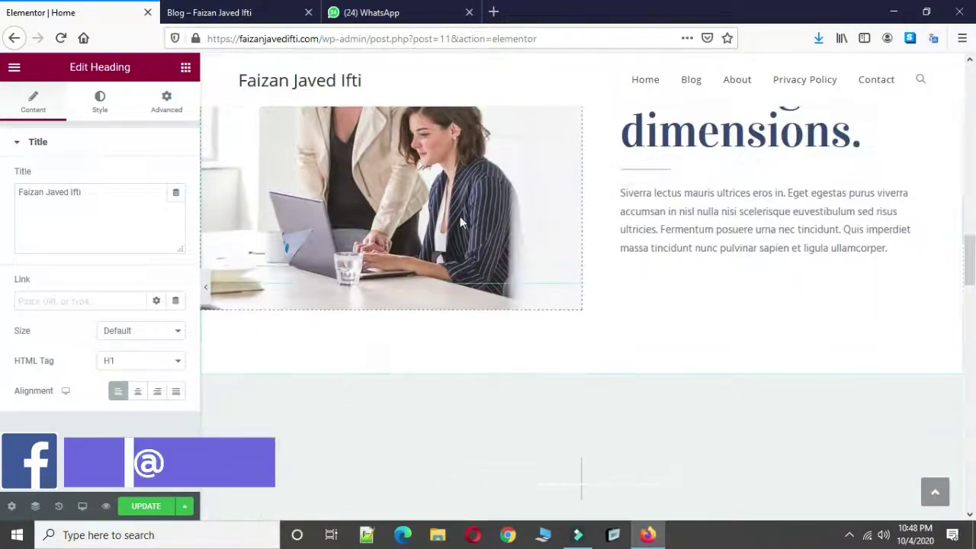
Make the owner's portrait the background image of the column beside Breaking new dimensions.
{"action": "left_click", "coordinate": [461, 222]}
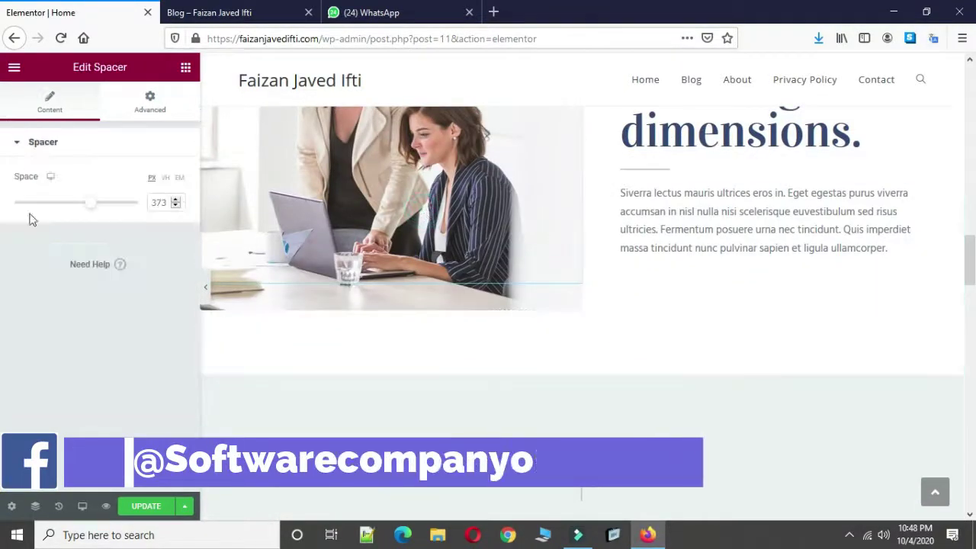
{"action": "scroll", "coordinate": [441, 275], "scroll_direction": "up", "scroll_amount": 4}
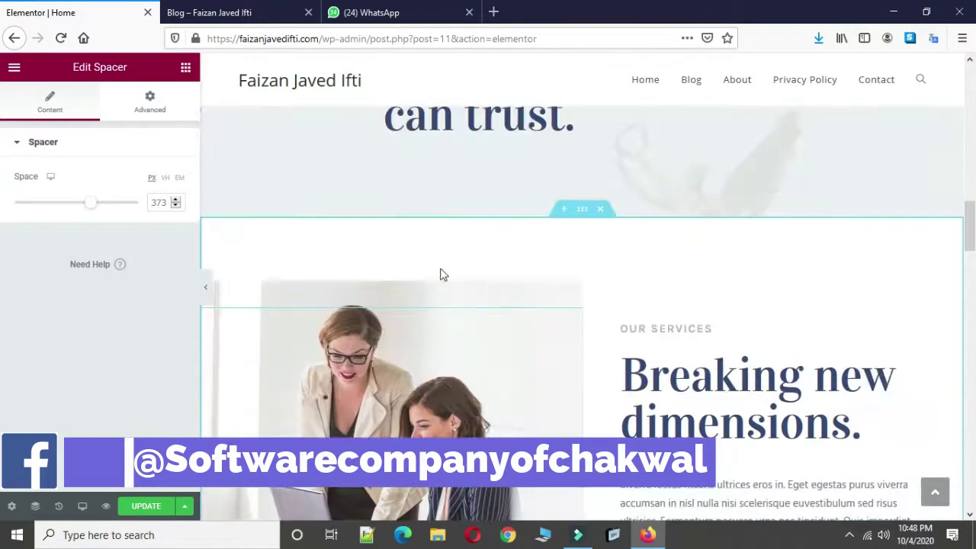
{"action": "left_click", "coordinate": [214, 291]}
{"action": "left_click", "coordinate": [101, 99]}
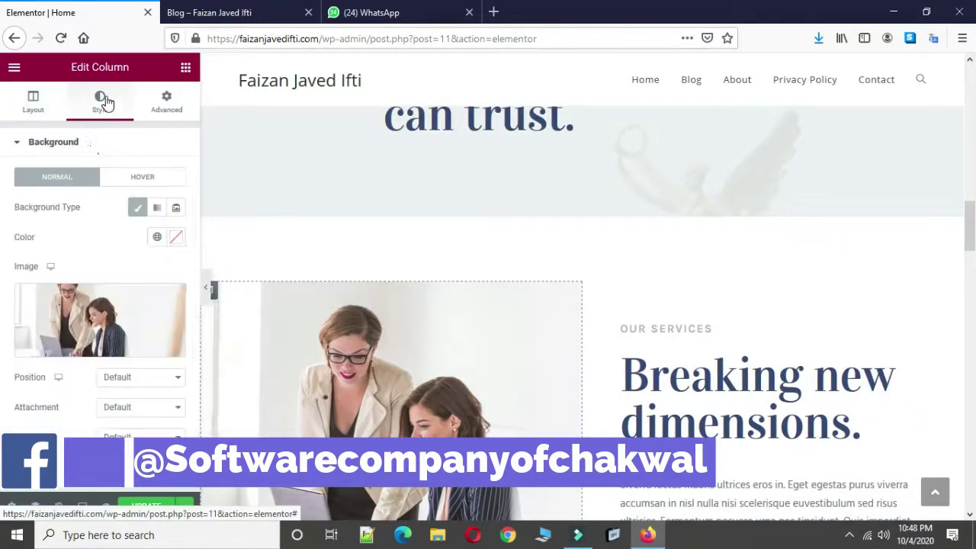
{"action": "left_click", "coordinate": [73, 326]}
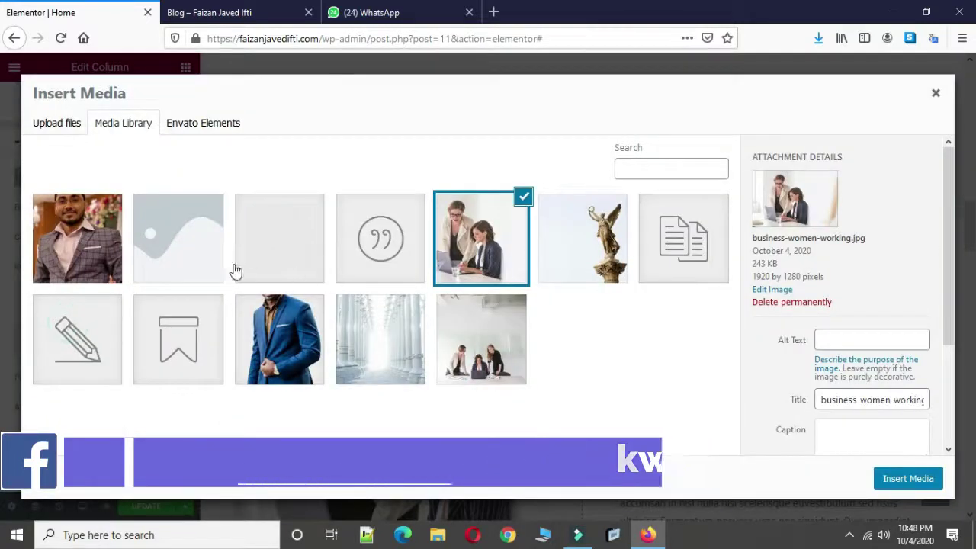
{"action": "left_click", "coordinate": [77, 238]}
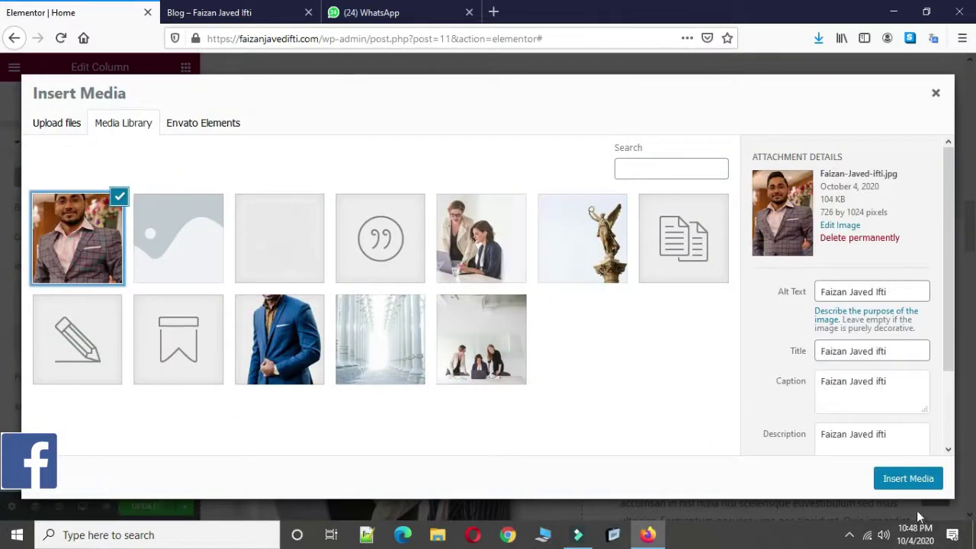
{"action": "left_click", "coordinate": [907, 479]}
{"action": "scroll", "coordinate": [555, 321], "scroll_direction": "down", "scroll_amount": 7}
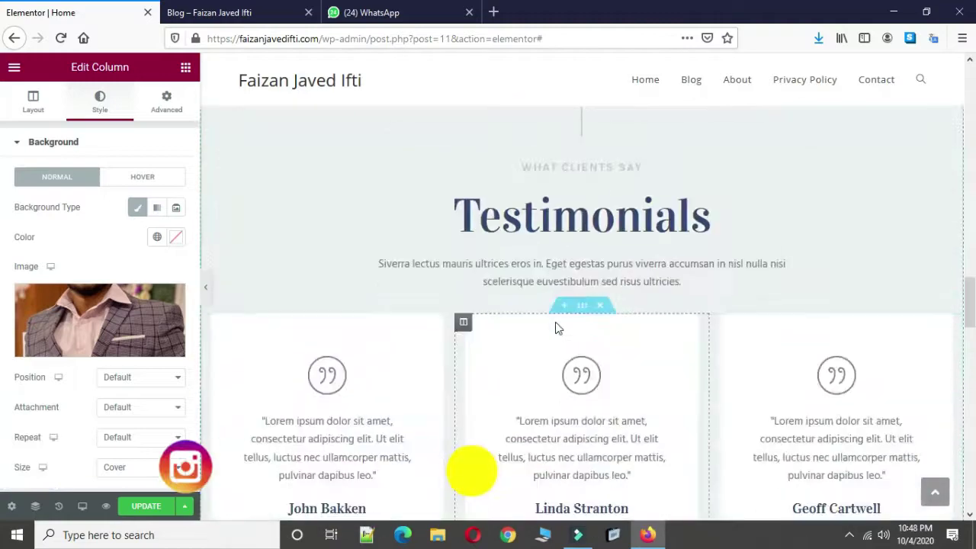
Scroll the Elementor preview to check the portrait in the services section above Testimonials.
{"action": "scroll", "coordinate": [557, 328], "scroll_direction": "down", "scroll_amount": 12}
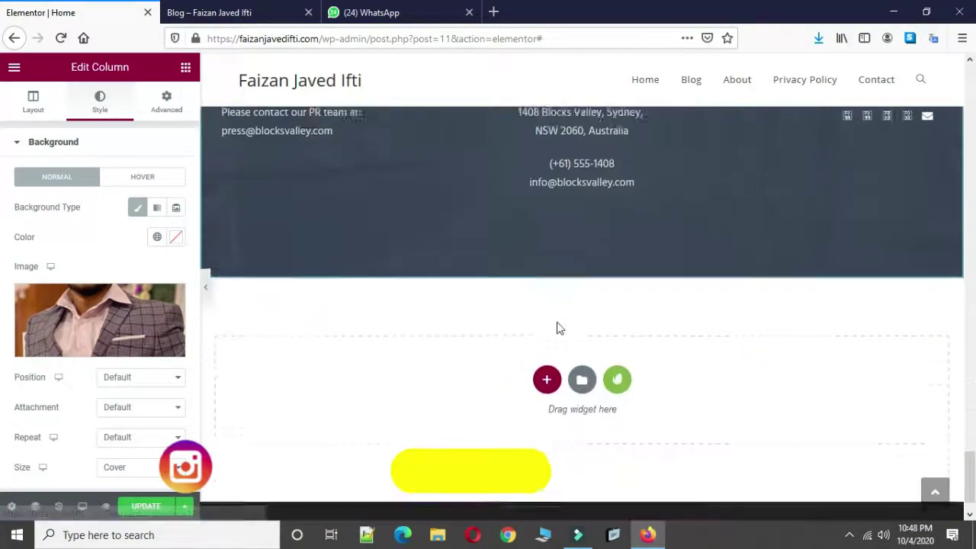
{"action": "scroll", "coordinate": [810, 425], "scroll_direction": "up", "scroll_amount": 10}
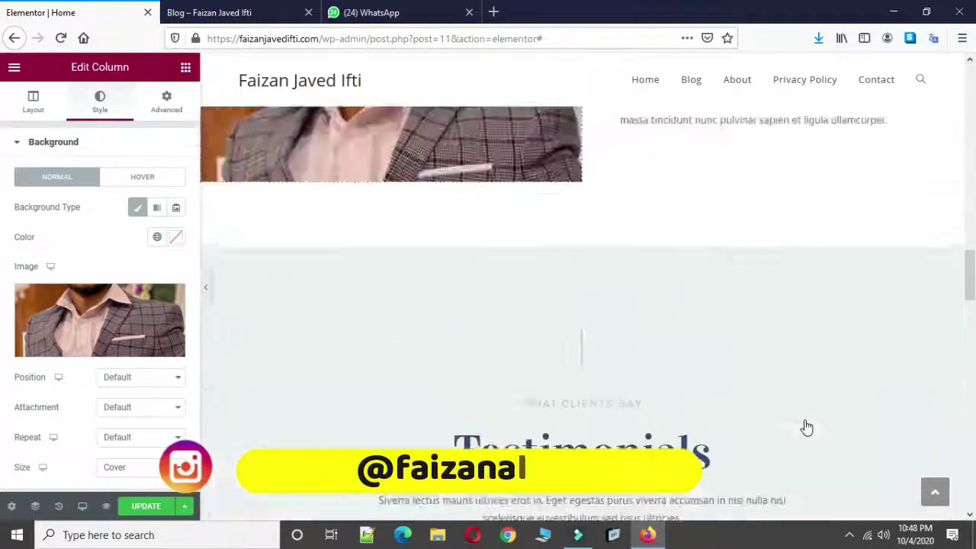
{"action": "scroll", "coordinate": [807, 428], "scroll_direction": "up", "scroll_amount": 5}
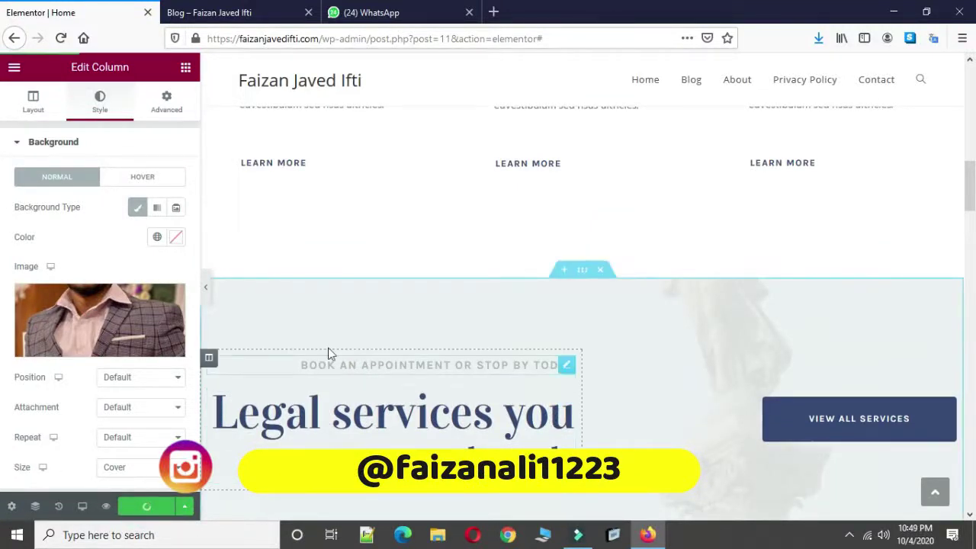
Check the live Home page's new portrait and name, then exit Elementor to Edit Page.
{"action": "left_click", "coordinate": [222, 9]}
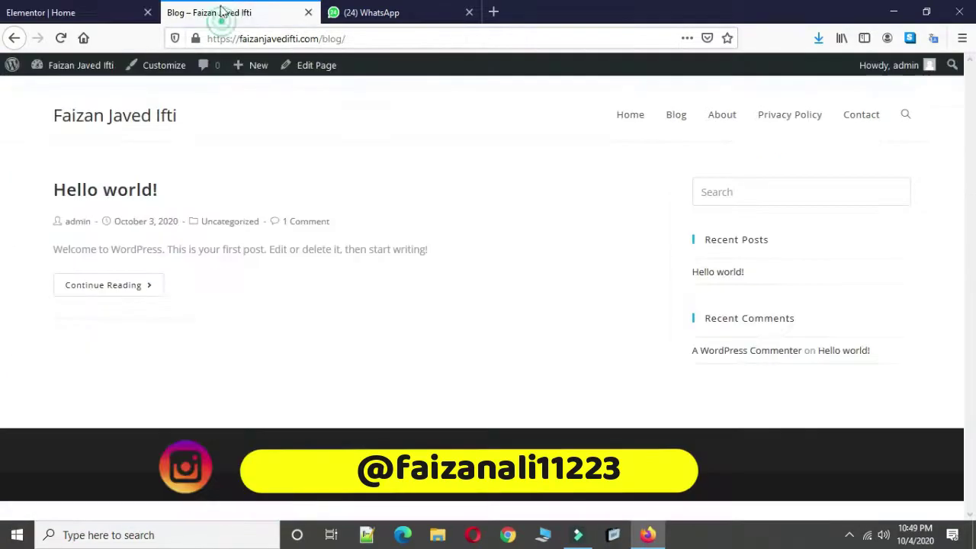
{"action": "left_click", "coordinate": [61, 37]}
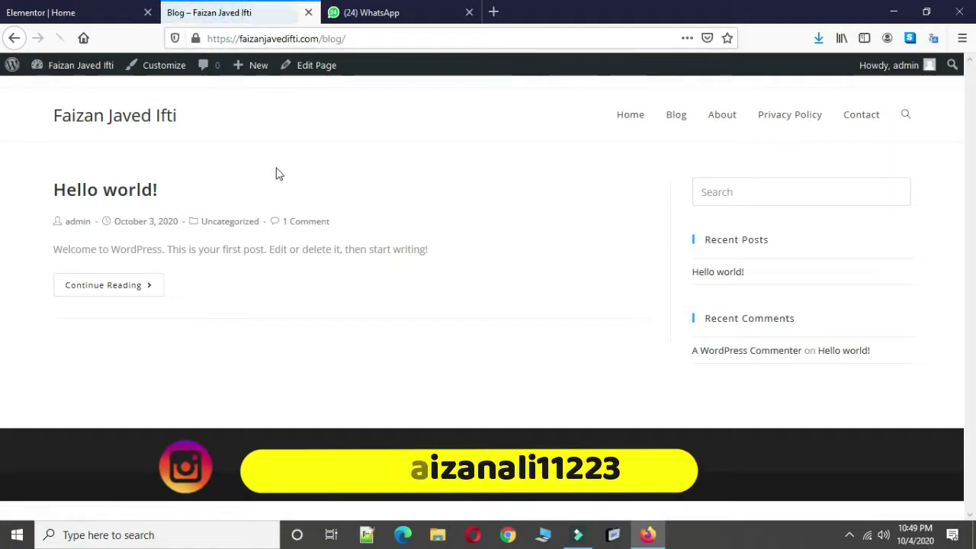
{"action": "left_click", "coordinate": [630, 115]}
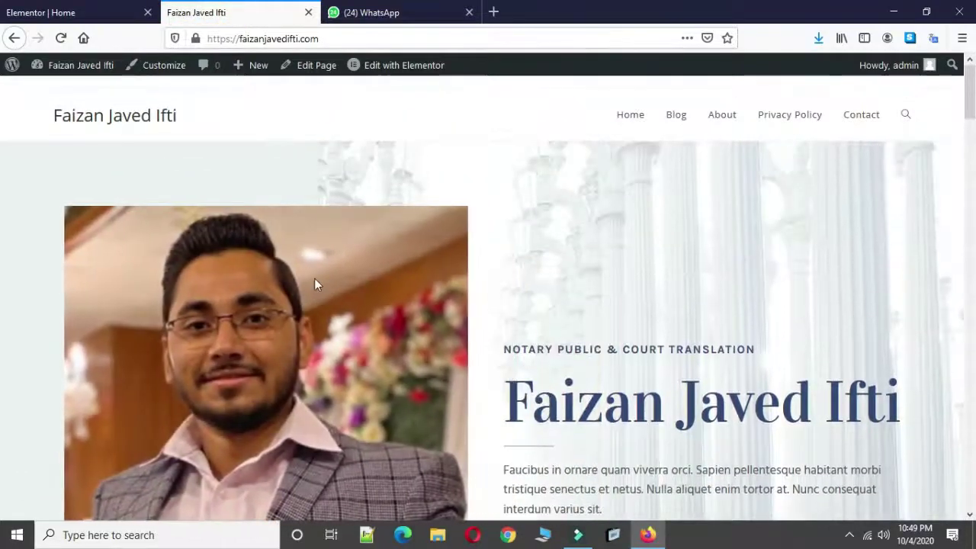
{"action": "scroll", "coordinate": [347, 300], "scroll_direction": "down", "scroll_amount": 3}
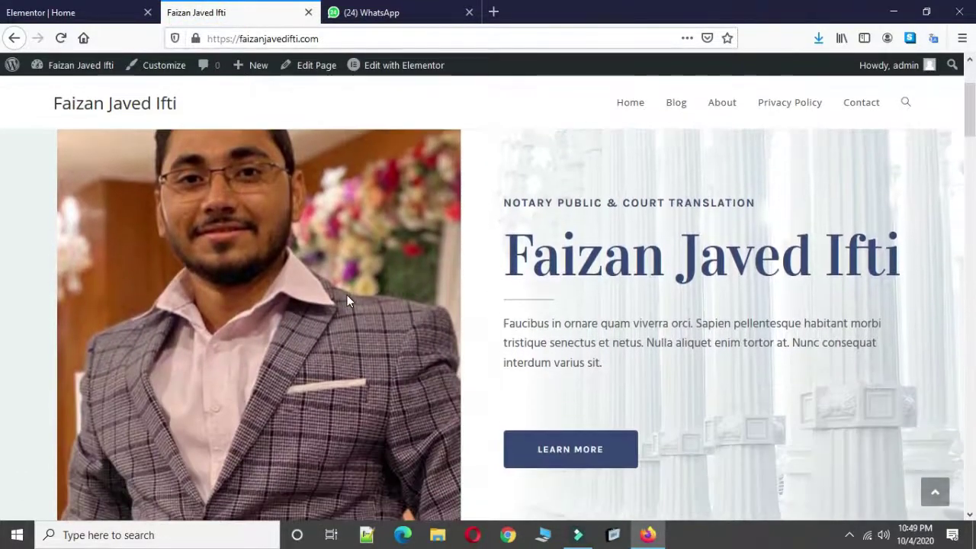
{"action": "scroll", "coordinate": [347, 297], "scroll_direction": "down", "scroll_amount": 2}
{"action": "scroll", "coordinate": [588, 297], "scroll_direction": "down", "scroll_amount": 5}
{"action": "scroll", "coordinate": [587, 299], "scroll_direction": "down", "scroll_amount": 20}
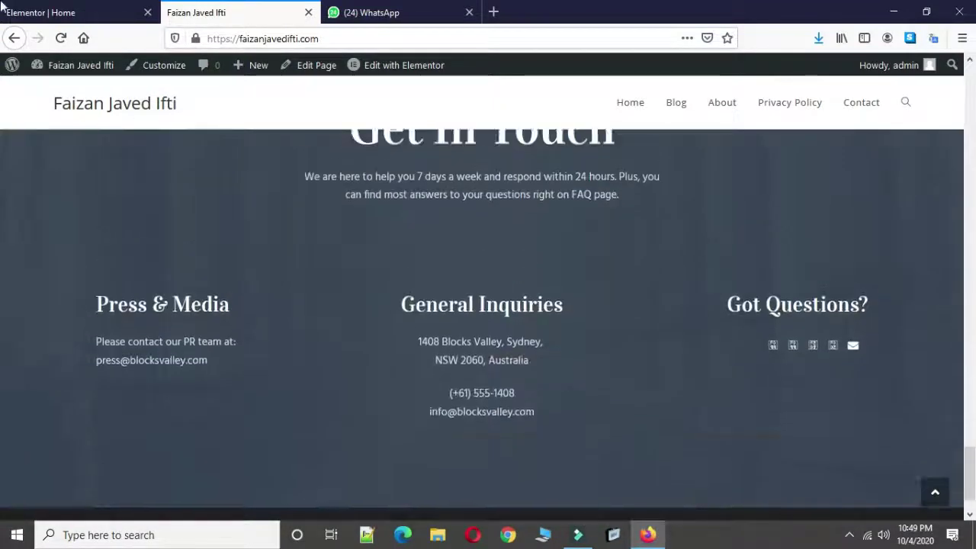
{"action": "left_click", "coordinate": [77, 12]}
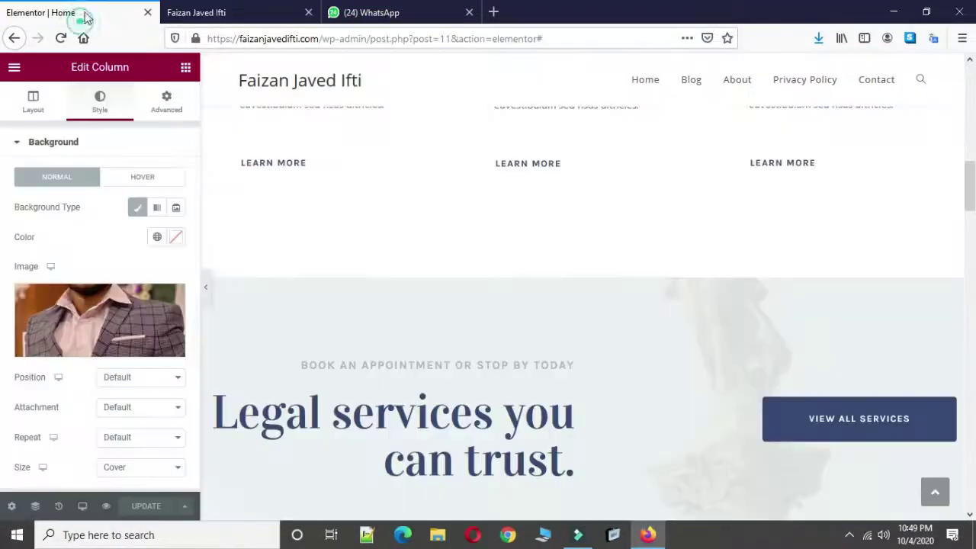
{"action": "left_click", "coordinate": [15, 39]}
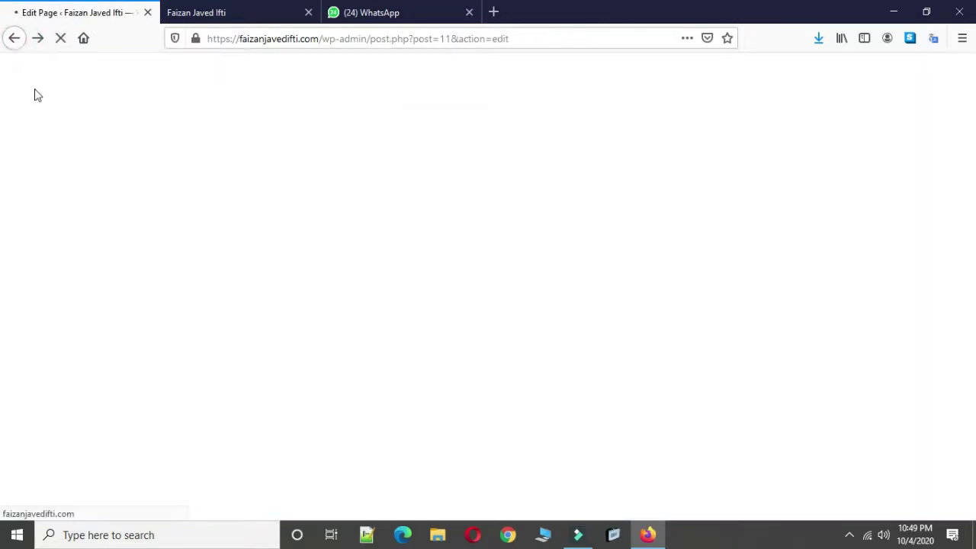
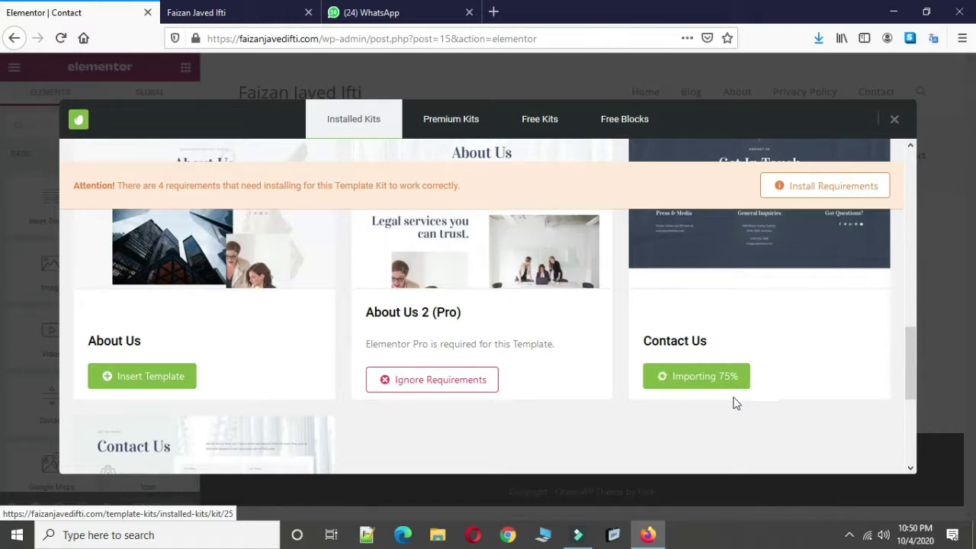
Scroll down to the photo and map row and show its section's background settings.
{"action": "scroll", "coordinate": [597, 412], "scroll_direction": "down", "scroll_amount": 5}
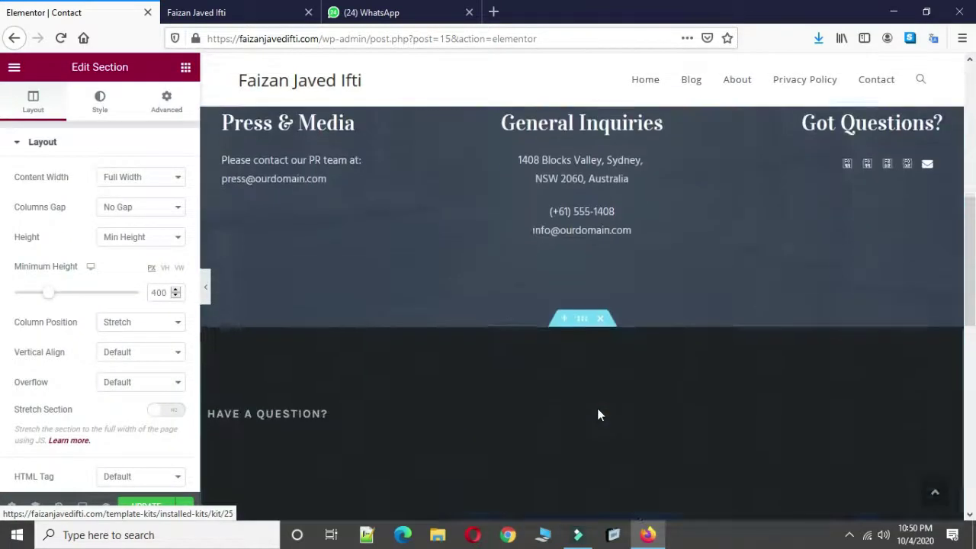
{"action": "scroll", "coordinate": [597, 408], "scroll_direction": "down", "scroll_amount": 3}
{"action": "scroll", "coordinate": [600, 408], "scroll_direction": "down", "scroll_amount": 5}
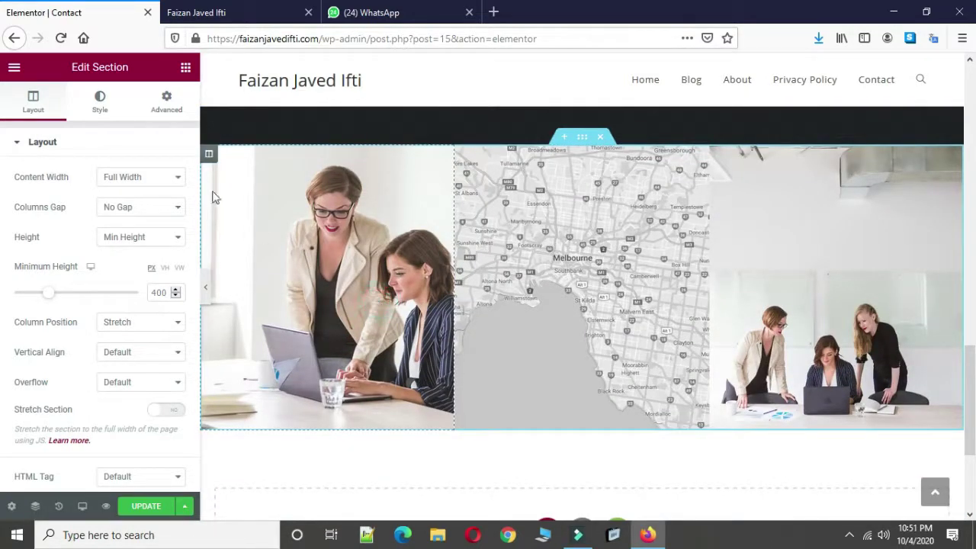
{"action": "left_click", "coordinate": [98, 101]}
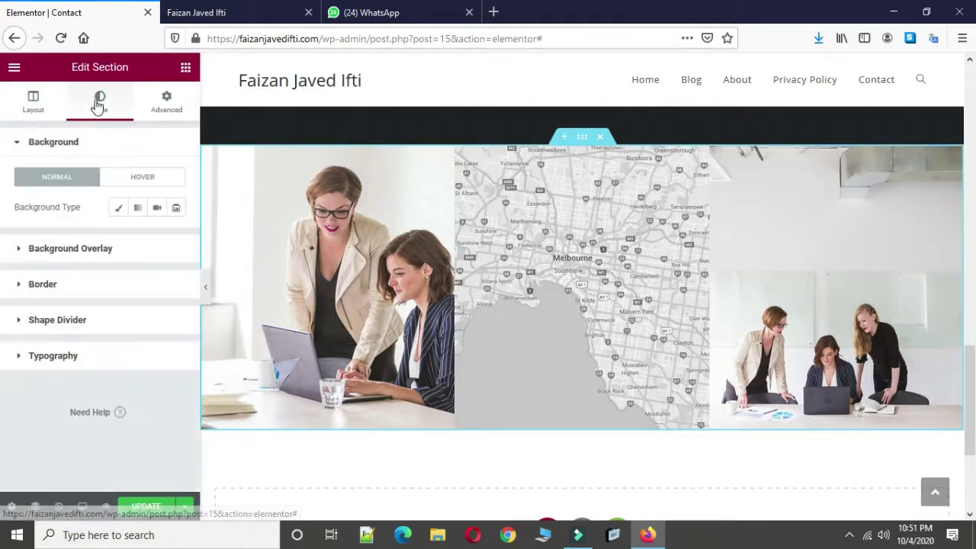
Set the left photo column's background image to the man in the plaid suit.
{"action": "left_click", "coordinate": [215, 160]}
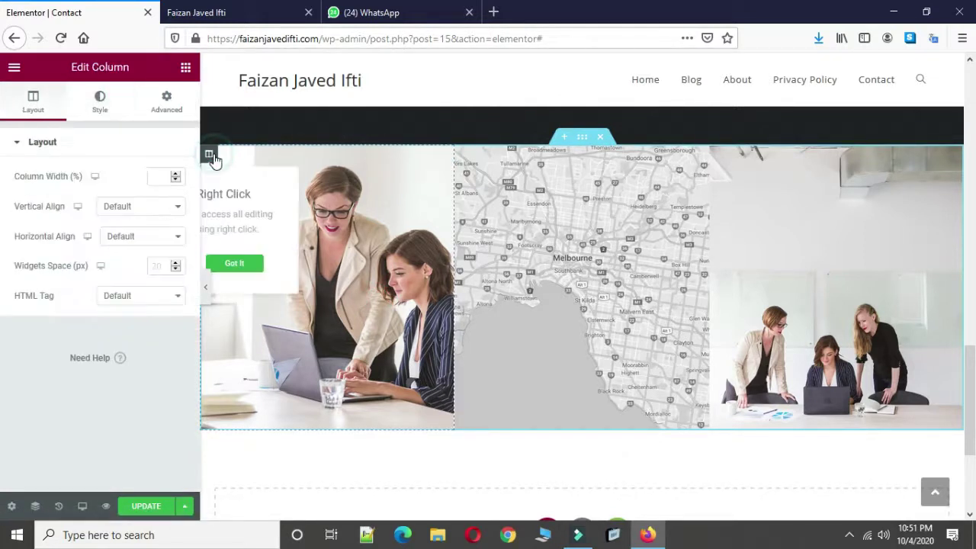
{"action": "left_click", "coordinate": [99, 107]}
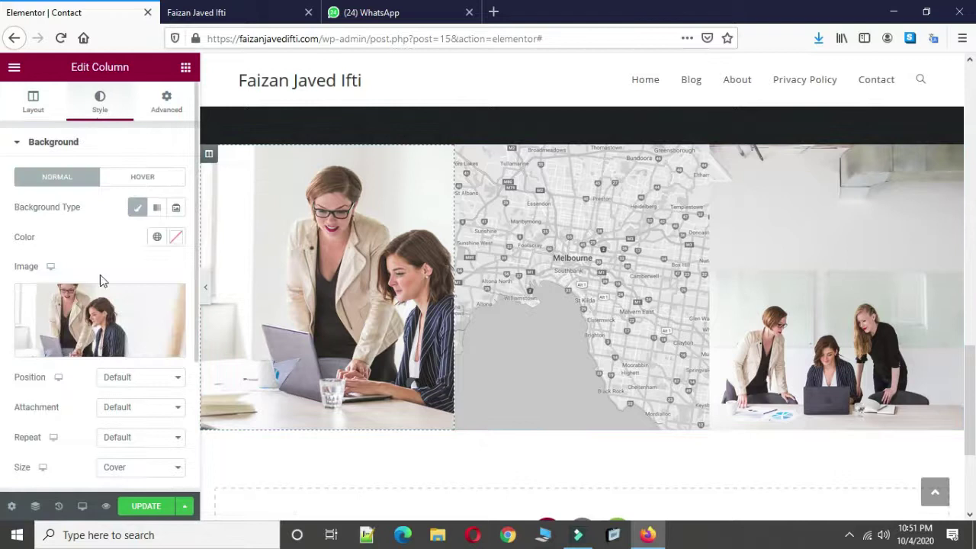
{"action": "left_click", "coordinate": [102, 305]}
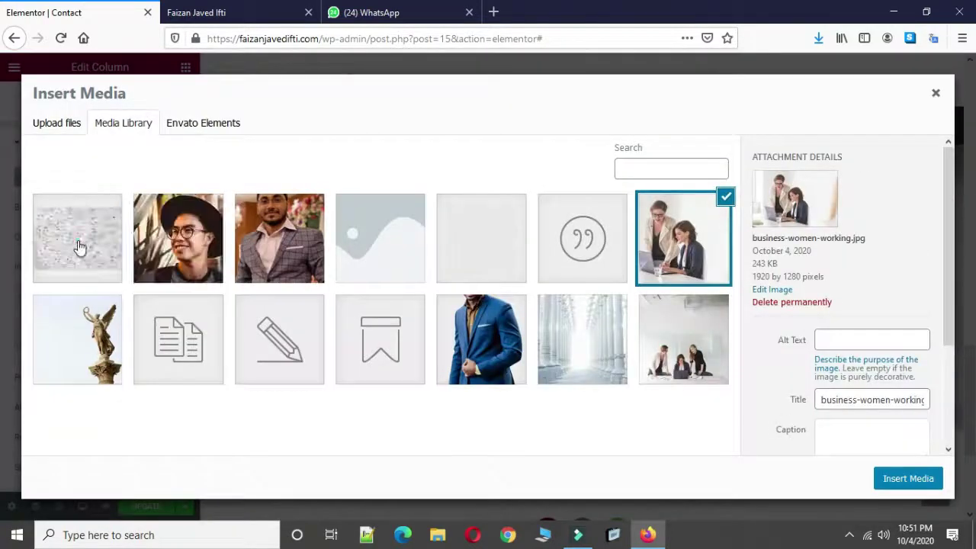
{"action": "left_click", "coordinate": [78, 245]}
{"action": "left_click", "coordinate": [79, 245]}
{"action": "left_click", "coordinate": [244, 247]}
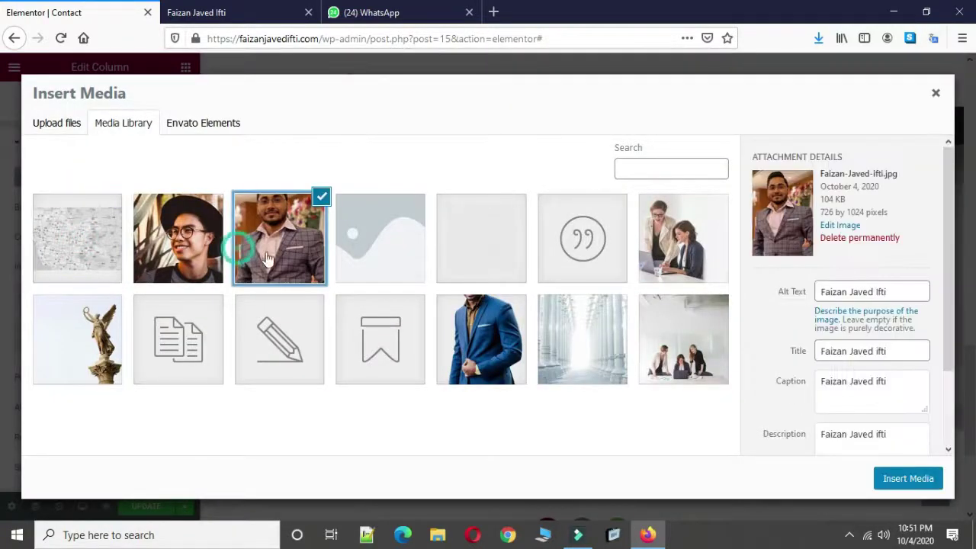
{"action": "left_click", "coordinate": [887, 485]}
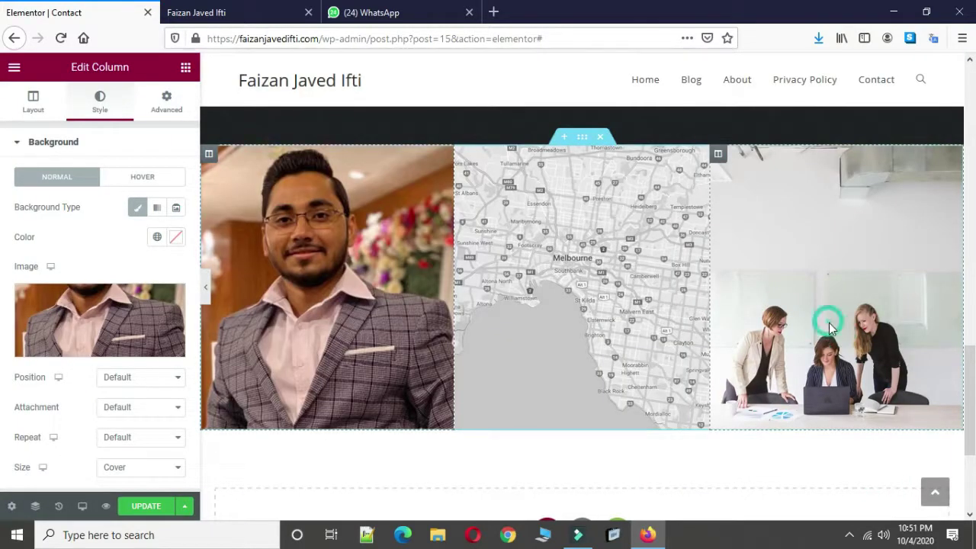
Set the right photo column's background image to the plaid-suit photo as well.
{"action": "left_click_drag", "start_coordinate": [717, 154], "coordinate": [723, 164]}
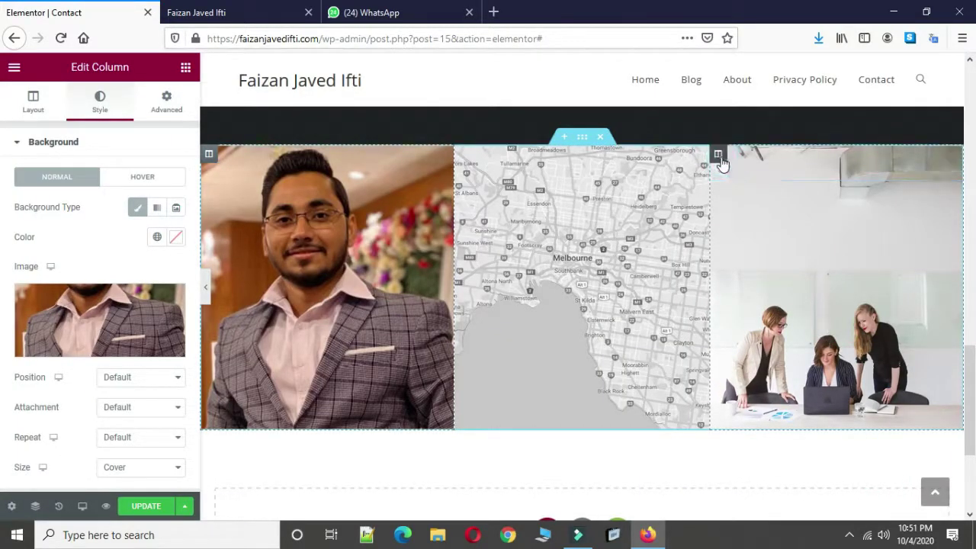
{"action": "left_click", "coordinate": [717, 156]}
{"action": "left_click", "coordinate": [88, 113]}
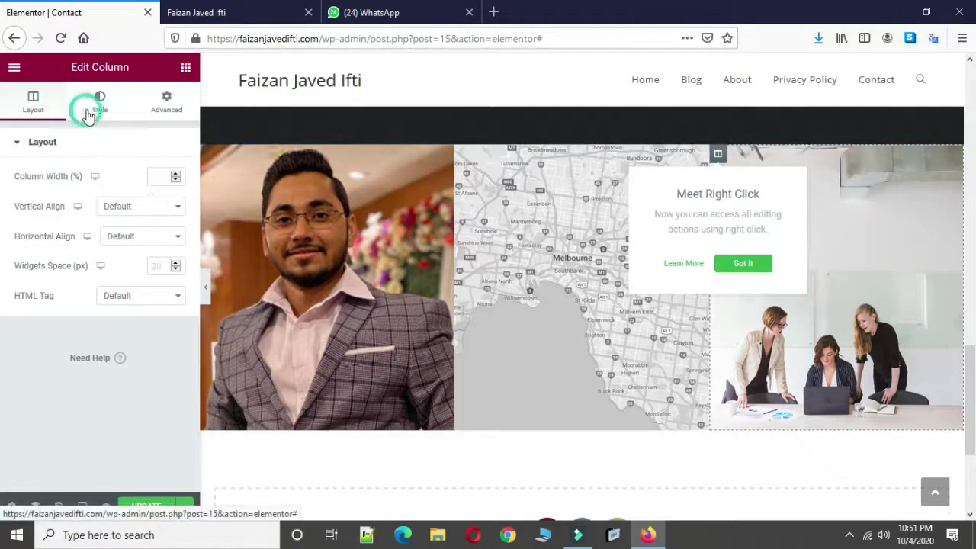
{"action": "left_click", "coordinate": [102, 103]}
{"action": "left_click", "coordinate": [99, 316]}
{"action": "left_click", "coordinate": [107, 321]}
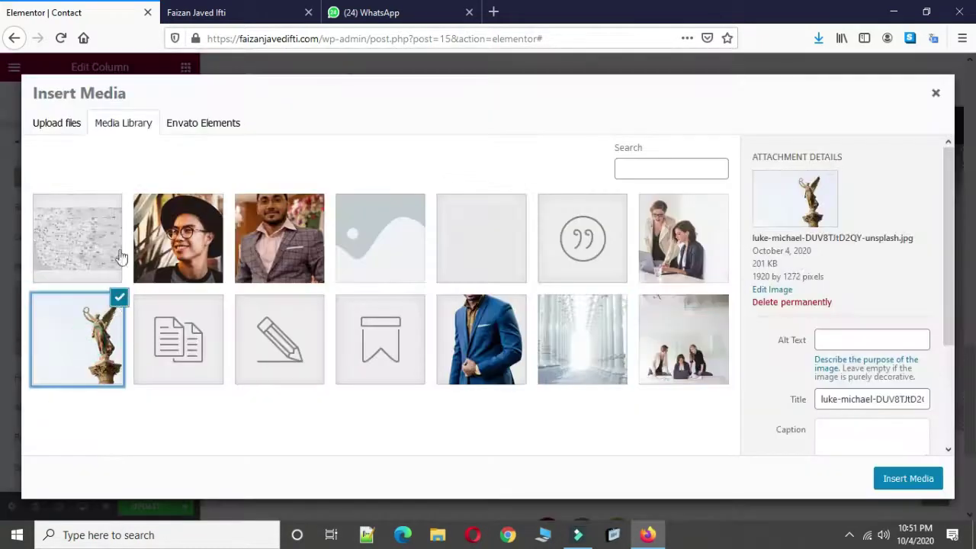
{"action": "left_click", "coordinate": [278, 258]}
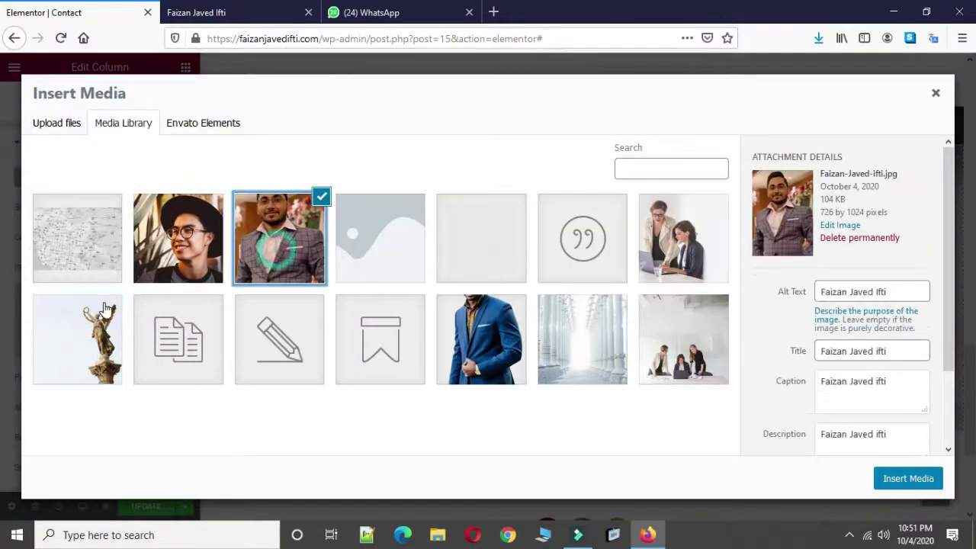
{"action": "left_click", "coordinate": [906, 480]}
Review the page, previewing the Businesses, Foreigners and Resources FAQ tabs.
{"action": "scroll", "coordinate": [456, 352], "scroll_direction": "down", "scroll_amount": 2}
{"action": "scroll", "coordinate": [784, 349], "scroll_direction": "up", "scroll_amount": 4}
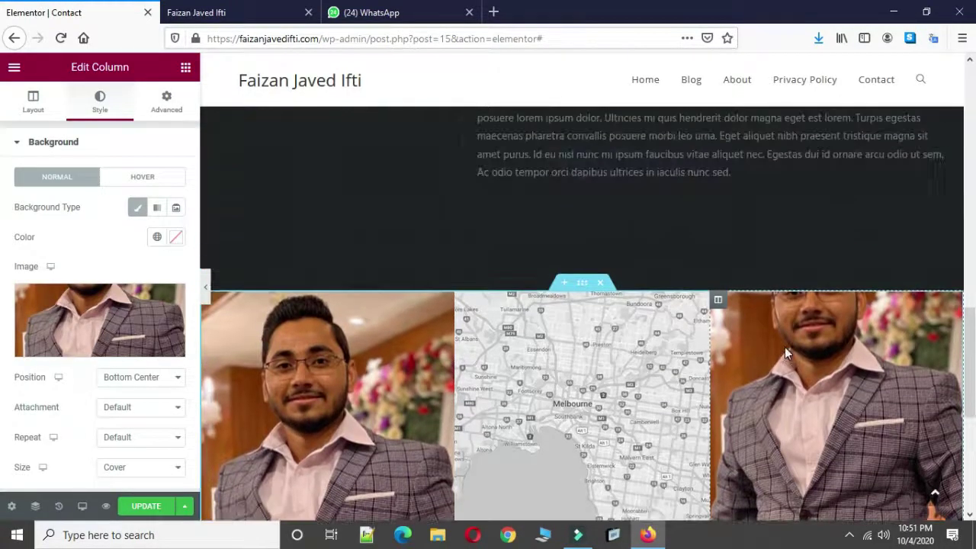
{"action": "scroll", "coordinate": [784, 351], "scroll_direction": "down", "scroll_amount": 2}
{"action": "scroll", "coordinate": [726, 336], "scroll_direction": "up", "scroll_amount": 2}
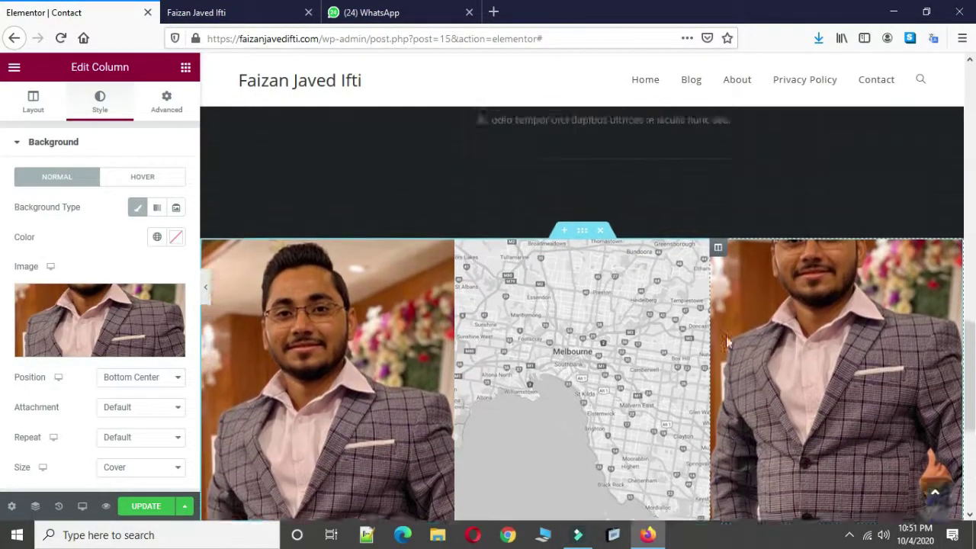
{"action": "scroll", "coordinate": [601, 290], "scroll_direction": "up", "scroll_amount": 10}
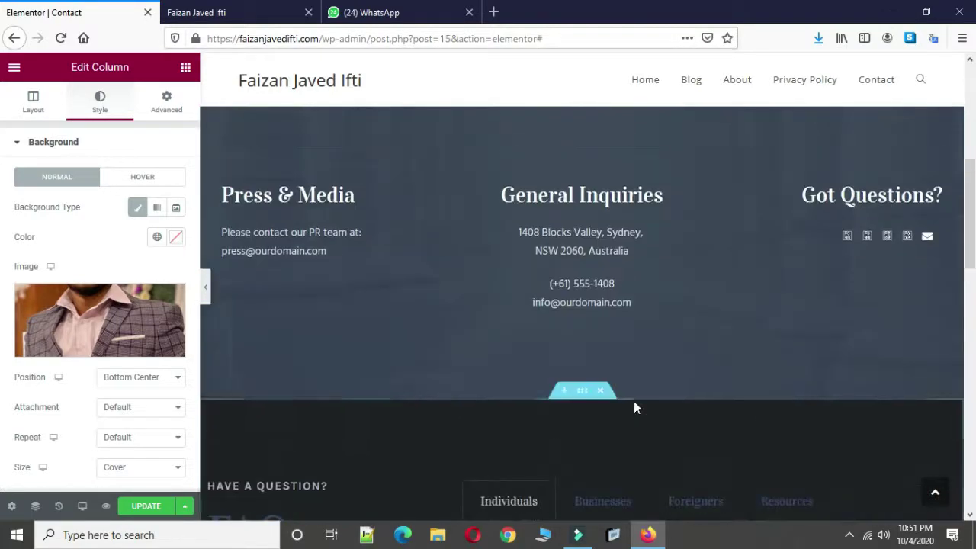
{"action": "scroll", "coordinate": [634, 401], "scroll_direction": "down", "scroll_amount": 12}
{"action": "scroll", "coordinate": [634, 402], "scroll_direction": "up", "scroll_amount": 3}
{"action": "scroll", "coordinate": [635, 409], "scroll_direction": "down", "scroll_amount": 5}
{"action": "scroll", "coordinate": [635, 404], "scroll_direction": "up", "scroll_amount": 8}
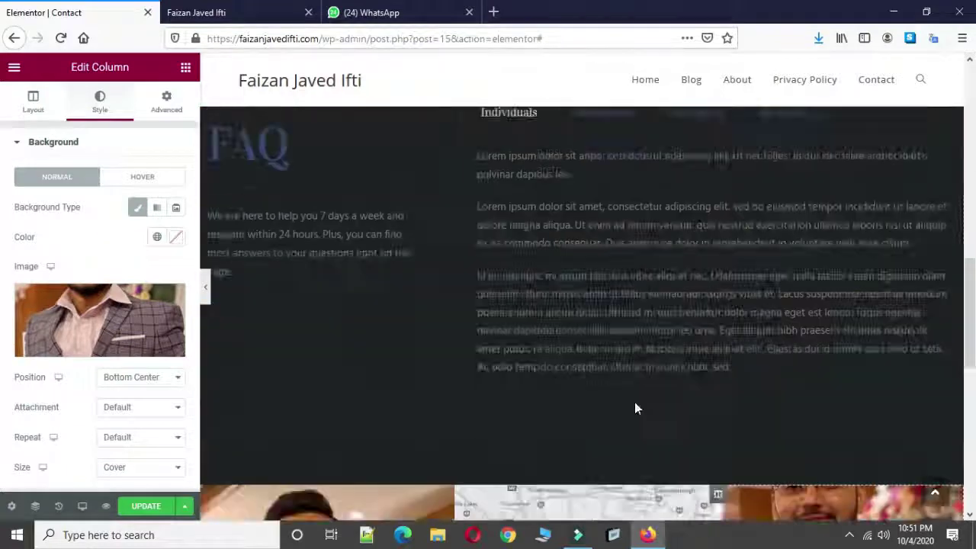
{"action": "scroll", "coordinate": [636, 404], "scroll_direction": "up", "scroll_amount": 2}
{"action": "scroll", "coordinate": [635, 403], "scroll_direction": "down", "scroll_amount": 2}
{"action": "left_click", "coordinate": [601, 296]}
{"action": "left_click", "coordinate": [696, 299]}
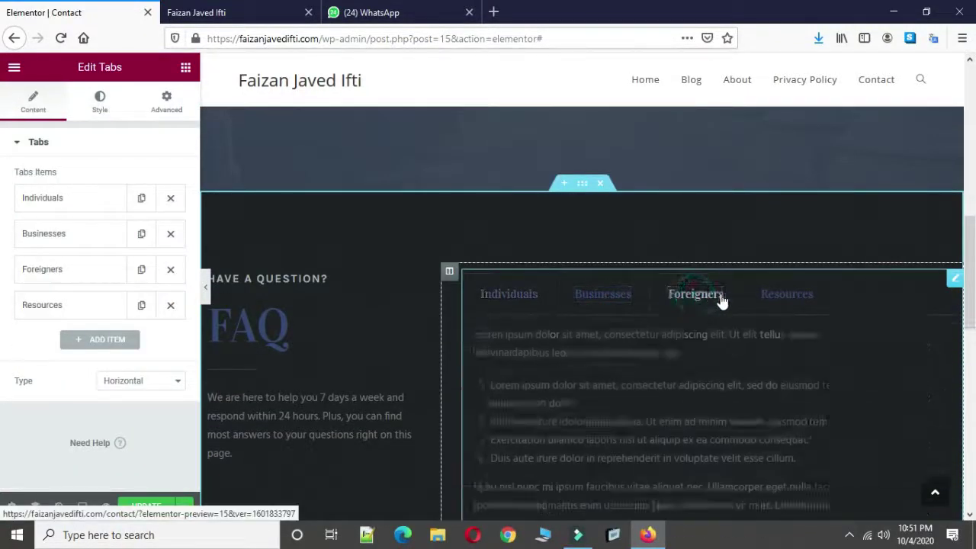
{"action": "left_click", "coordinate": [769, 299]}
{"action": "scroll", "coordinate": [759, 313], "scroll_direction": "down", "scroll_amount": 3}
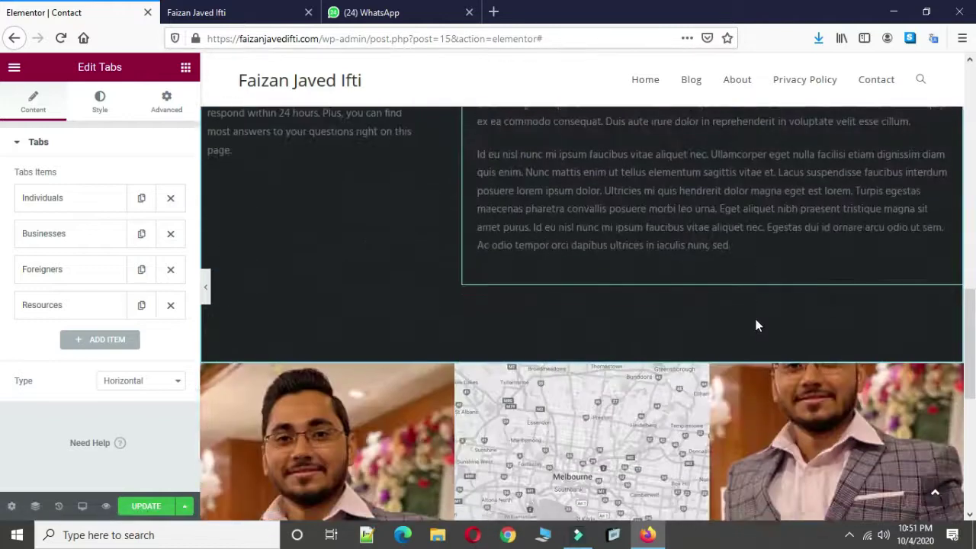
{"action": "scroll", "coordinate": [758, 322], "scroll_direction": "up", "scroll_amount": 5}
{"action": "scroll", "coordinate": [756, 326], "scroll_direction": "down", "scroll_amount": 3}
{"action": "scroll", "coordinate": [757, 326], "scroll_direction": "up", "scroll_amount": 4}
{"action": "scroll", "coordinate": [756, 326], "scroll_direction": "down", "scroll_amount": 1}
{"action": "scroll", "coordinate": [756, 326], "scroll_direction": "down", "scroll_amount": 6}
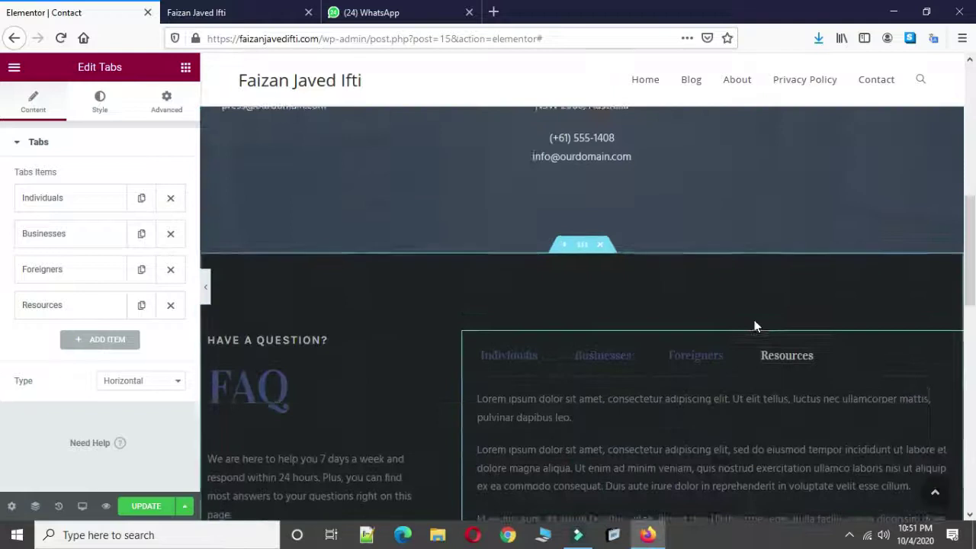
{"action": "scroll", "coordinate": [753, 324], "scroll_direction": "down", "scroll_amount": 3}
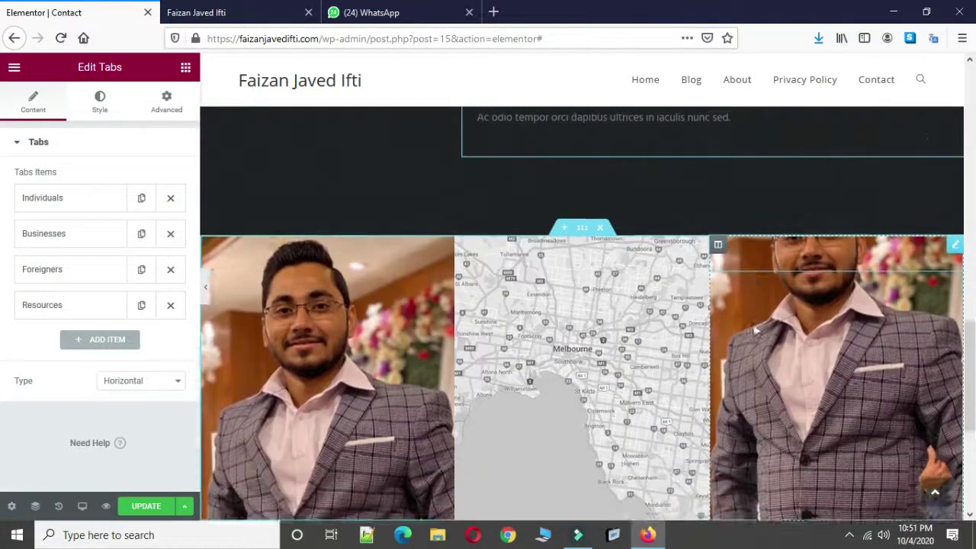
{"action": "scroll", "coordinate": [754, 327], "scroll_direction": "up", "scroll_amount": 3}
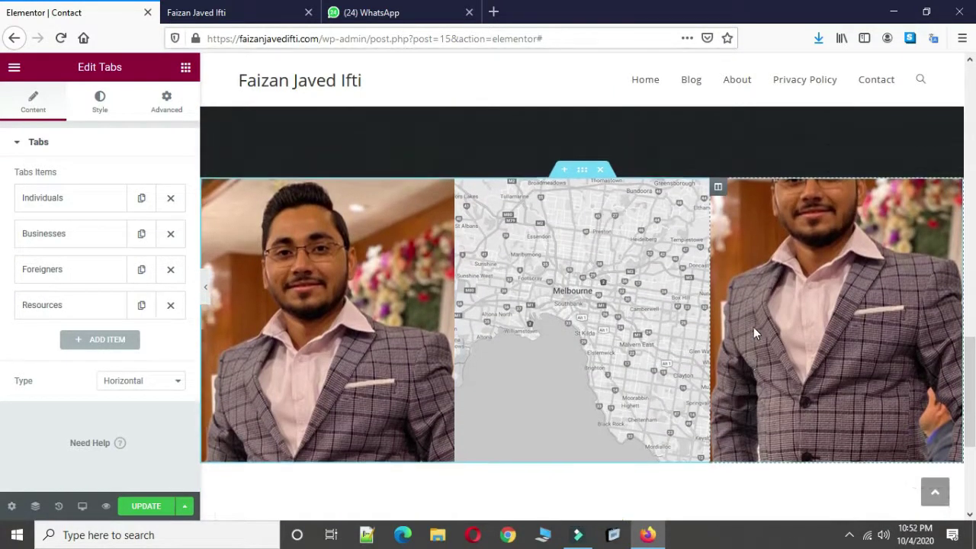
{"action": "left_click", "coordinate": [735, 322]}
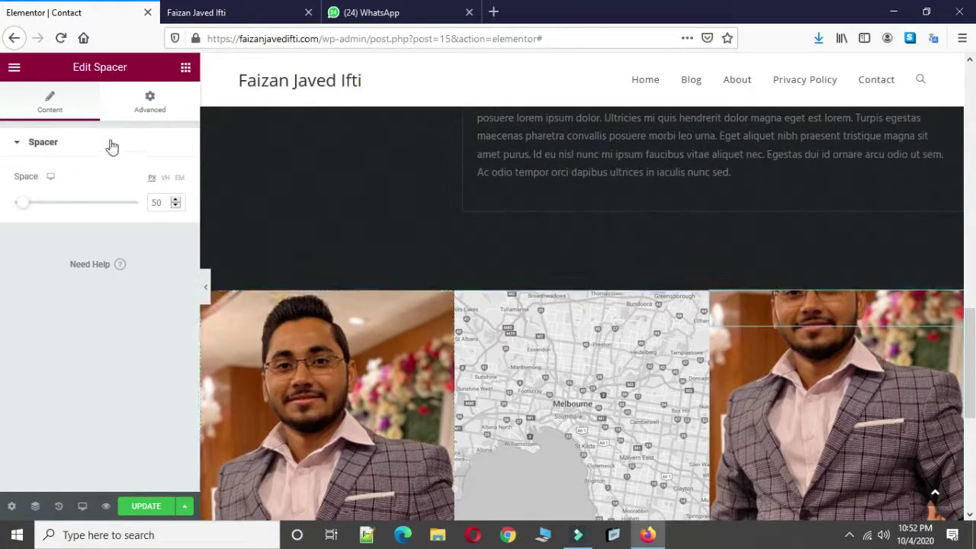
Replace the right photo column's background with the man in the blue suit.
{"action": "left_click", "coordinate": [717, 299]}
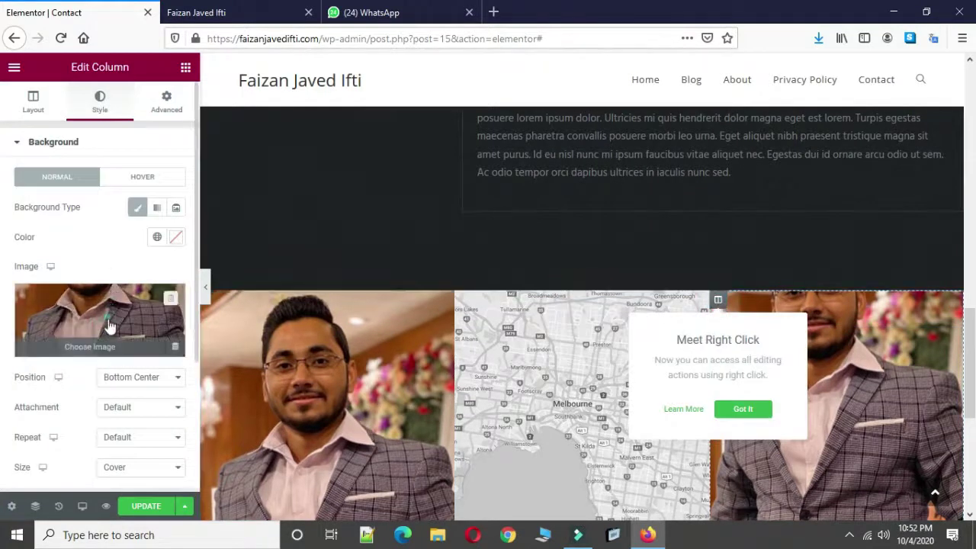
{"action": "left_click", "coordinate": [109, 327]}
{"action": "left_click", "coordinate": [497, 355]}
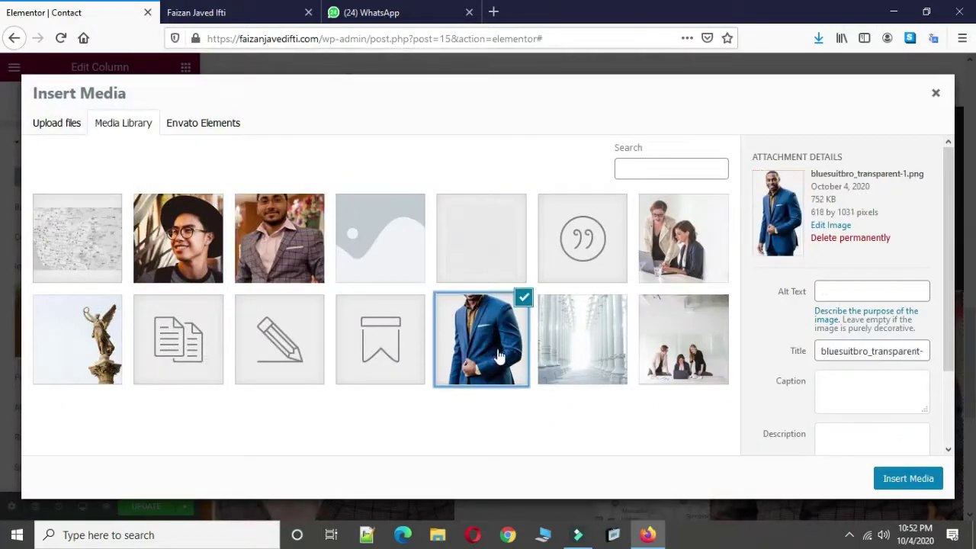
{"action": "left_click", "coordinate": [923, 479]}
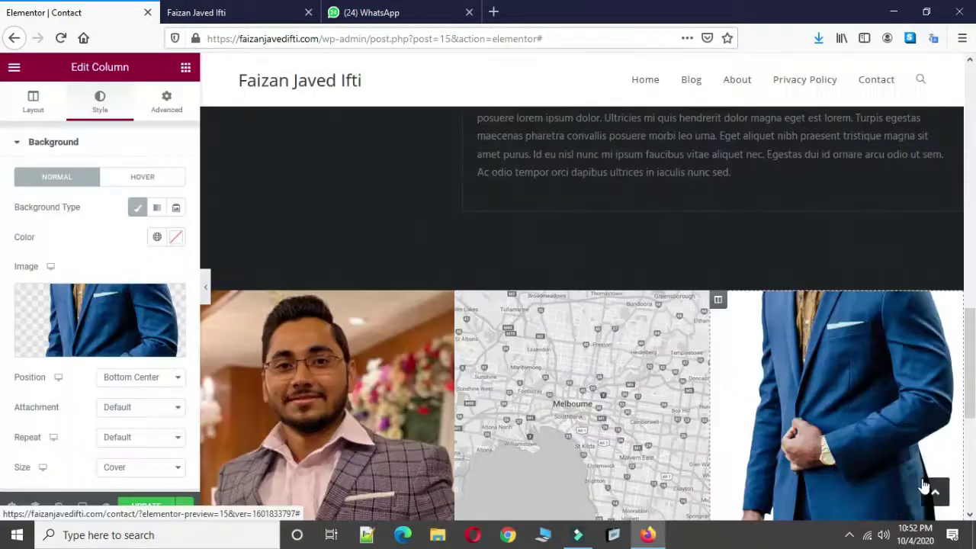
{"action": "scroll", "coordinate": [747, 433], "scroll_direction": "down", "scroll_amount": 5}
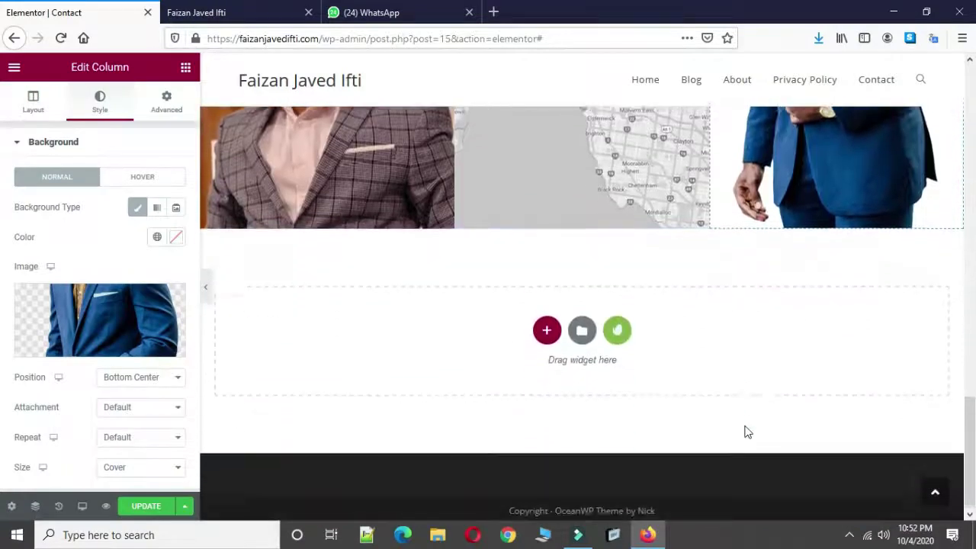
{"action": "scroll", "coordinate": [747, 433], "scroll_direction": "up", "scroll_amount": 12}
{"action": "scroll", "coordinate": [748, 432], "scroll_direction": "up", "scroll_amount": 3}
Save the Contact page, review it on the live site, then return to its editor.
{"action": "left_click", "coordinate": [146, 505]}
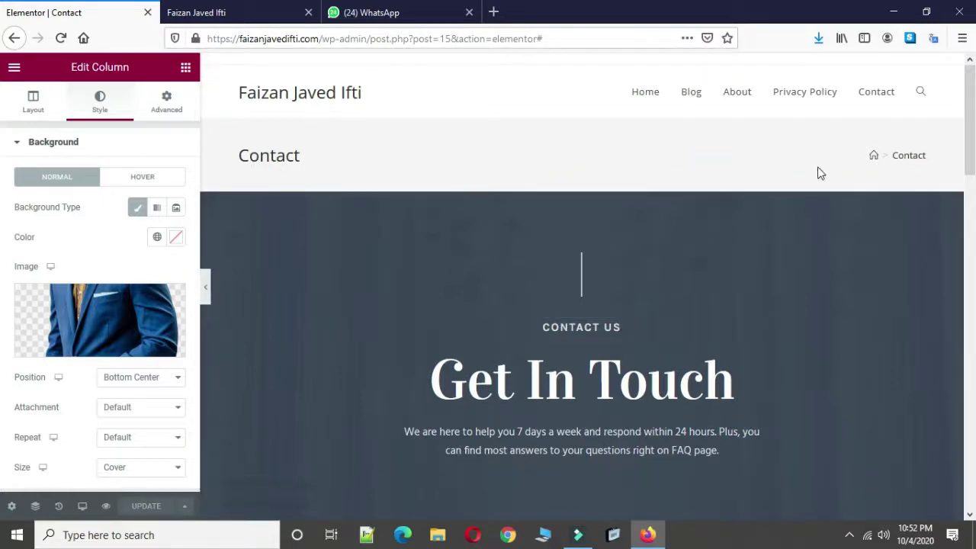
{"action": "left_click", "coordinate": [15, 39]}
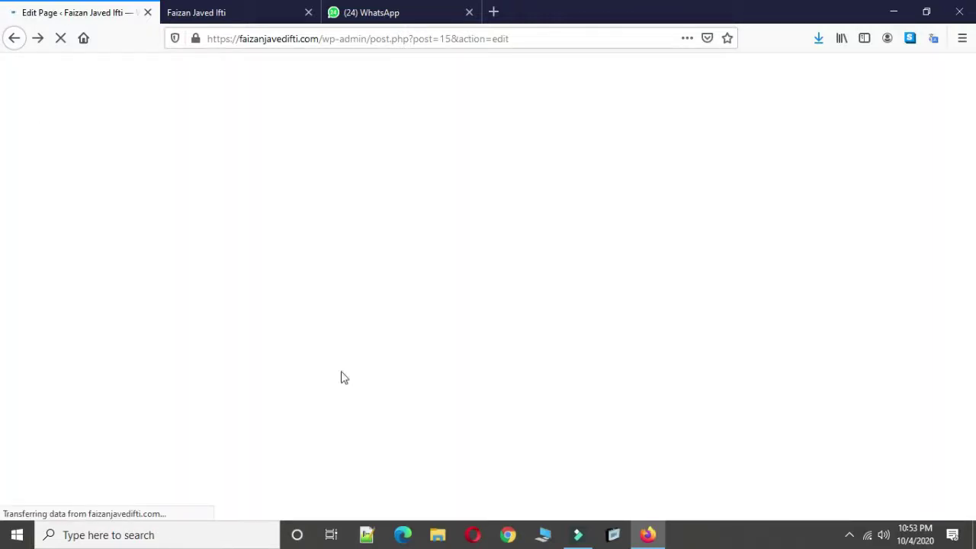
{"action": "left_click", "coordinate": [244, 9]}
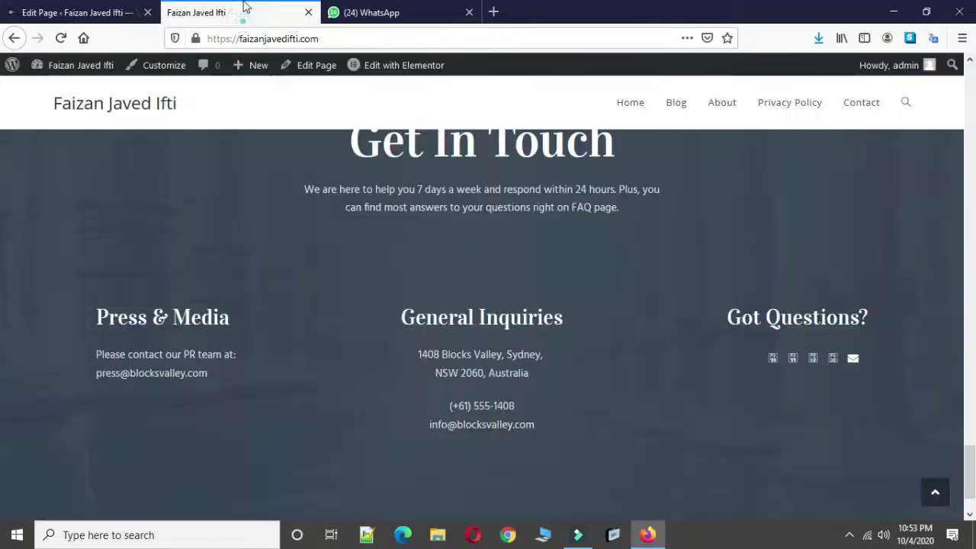
{"action": "left_click", "coordinate": [876, 105]}
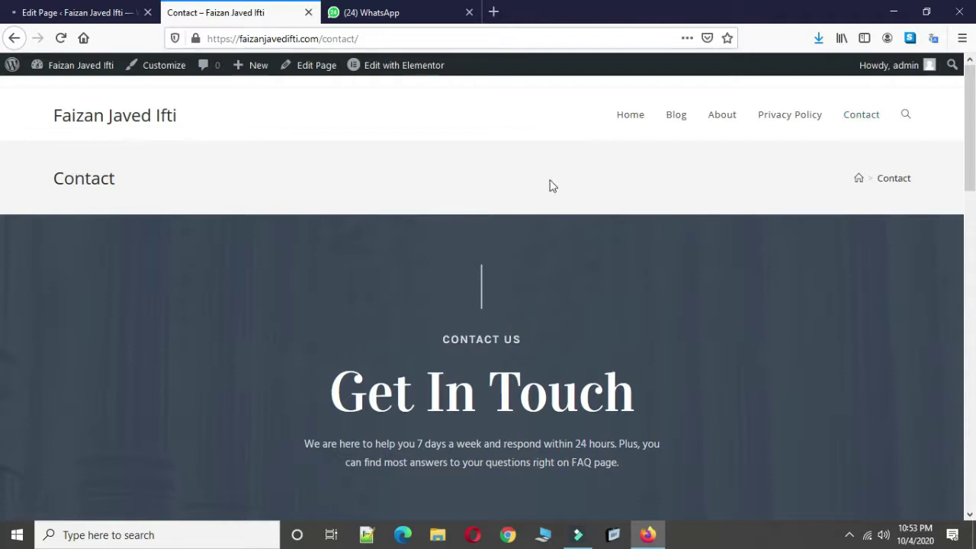
{"action": "scroll", "coordinate": [484, 285], "scroll_direction": "down", "scroll_amount": 10}
{"action": "scroll", "coordinate": [484, 286], "scroll_direction": "up", "scroll_amount": 10}
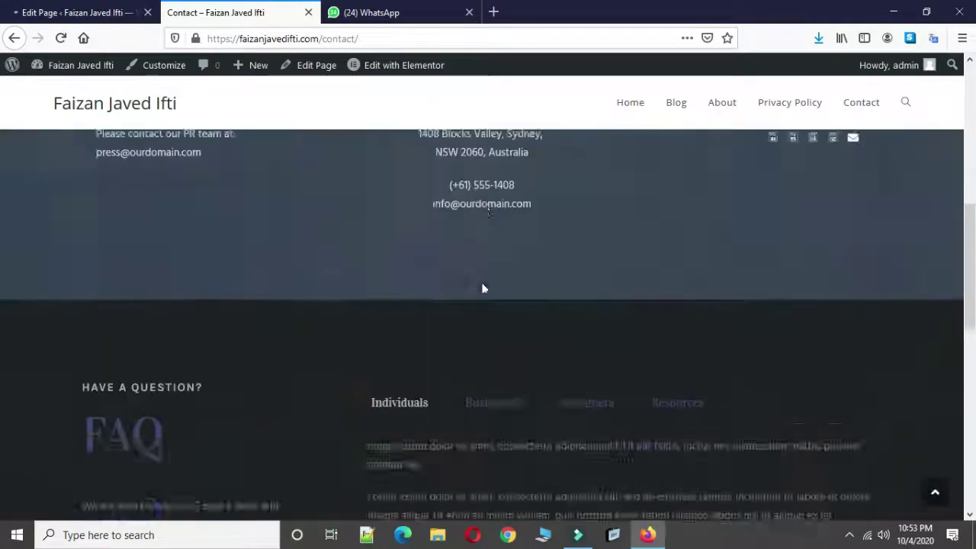
{"action": "left_click", "coordinate": [76, 12]}
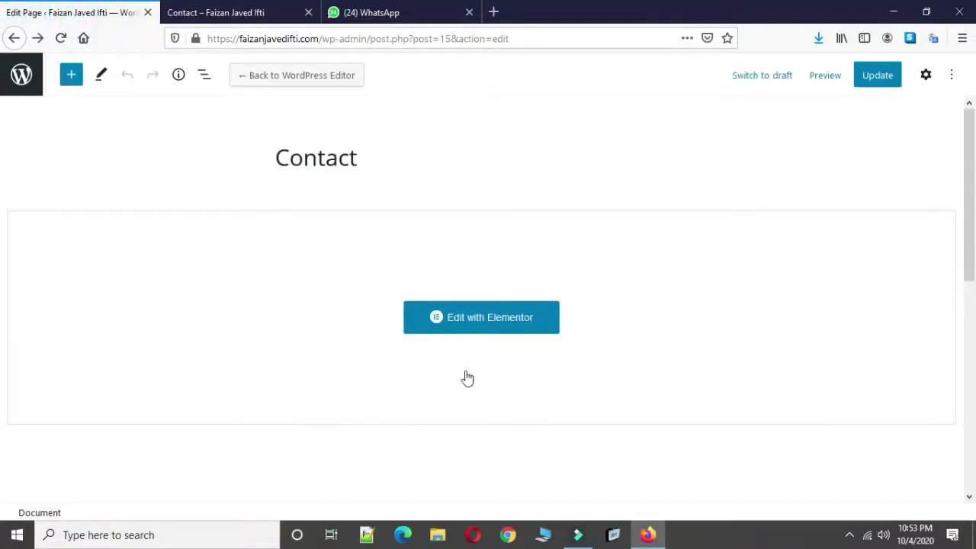
Set the Contact page's OceanWP Display Page Title to Disable and update the page.
{"action": "scroll", "coordinate": [439, 351], "scroll_direction": "down", "scroll_amount": 5}
{"action": "left_click", "coordinate": [96, 412]}
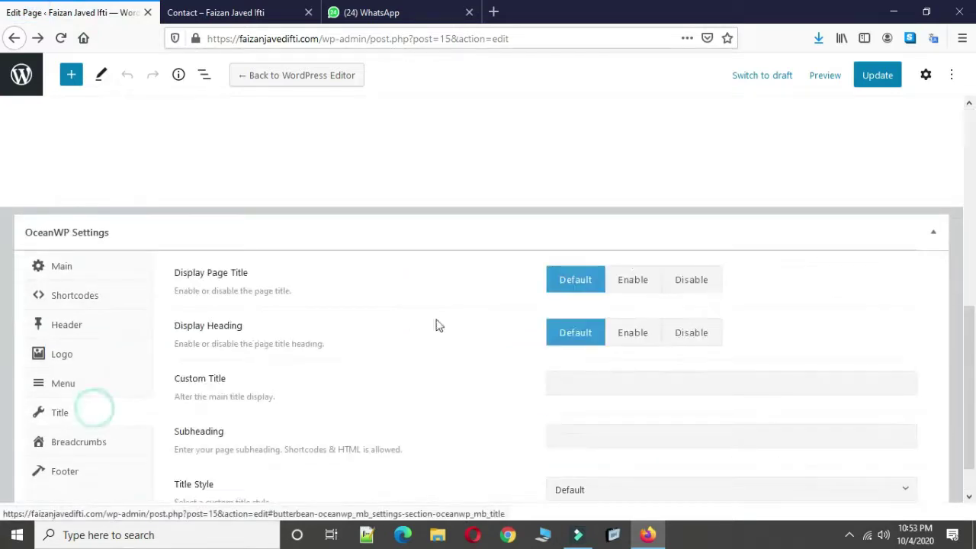
{"action": "left_click", "coordinate": [691, 280]}
{"action": "left_click", "coordinate": [876, 82]}
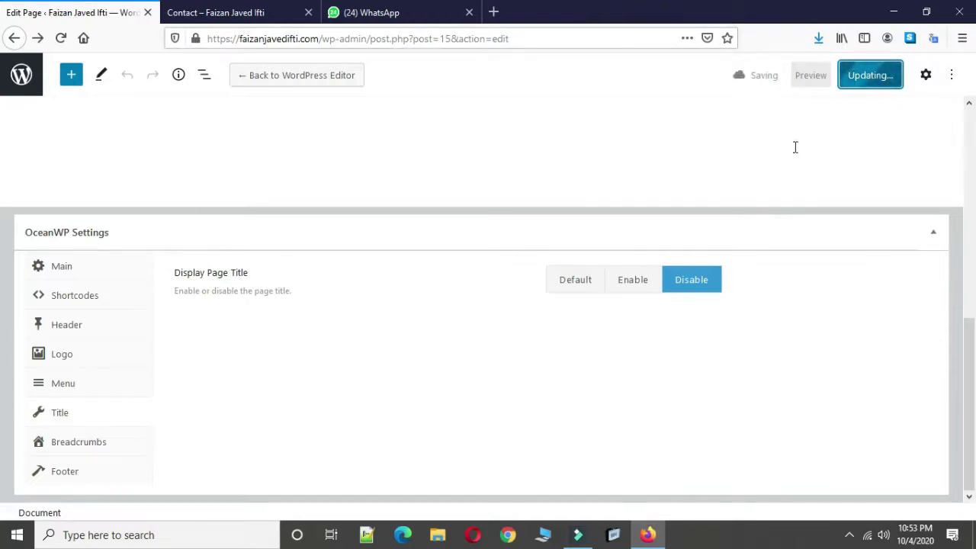
Reload the live Contact page to see the title banner removed.
{"action": "left_click", "coordinate": [400, 9]}
{"action": "left_click", "coordinate": [204, 14]}
{"action": "left_click", "coordinate": [59, 37]}
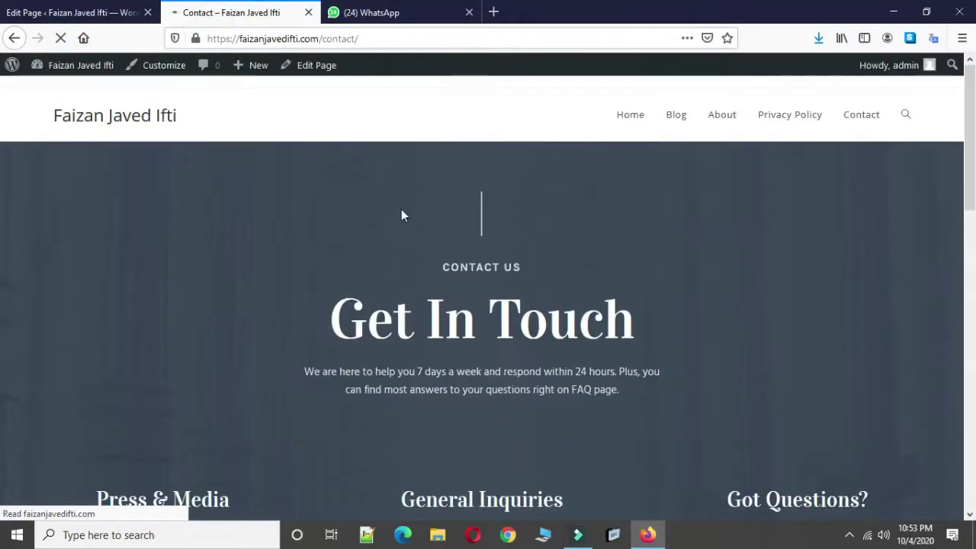
Scroll through the title-less live Contact page, then go back to its editor.
{"action": "scroll", "coordinate": [466, 280], "scroll_direction": "down", "scroll_amount": 2}
{"action": "scroll", "coordinate": [466, 283], "scroll_direction": "up", "scroll_amount": 2}
{"action": "scroll", "coordinate": [467, 282], "scroll_direction": "down", "scroll_amount": 10}
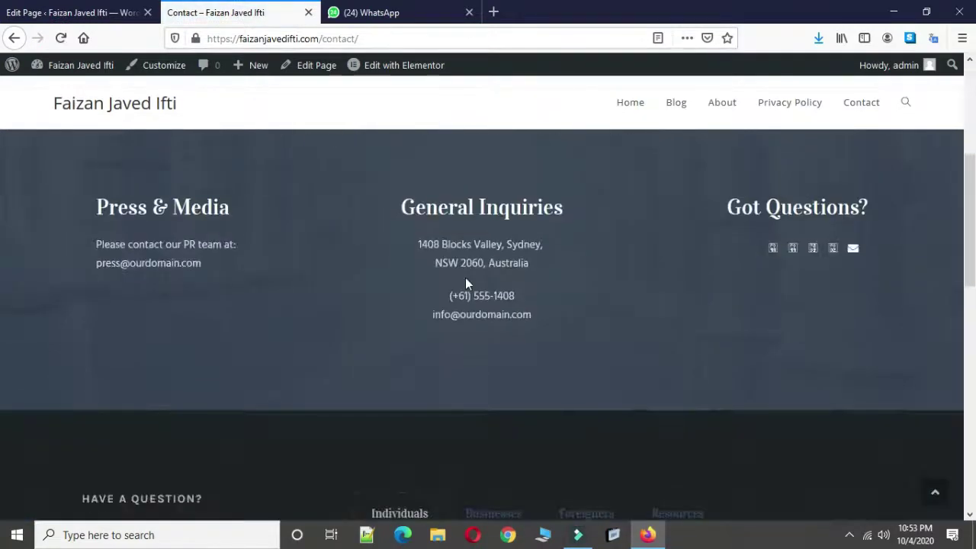
{"action": "scroll", "coordinate": [466, 282], "scroll_direction": "down", "scroll_amount": 1}
{"action": "scroll", "coordinate": [466, 278], "scroll_direction": "up", "scroll_amount": 5}
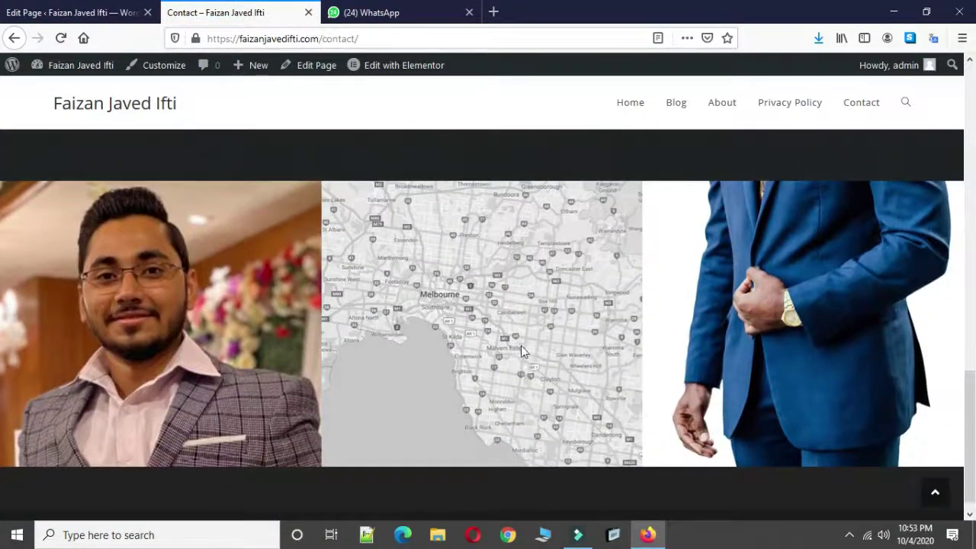
{"action": "scroll", "coordinate": [522, 347], "scroll_direction": "up", "scroll_amount": 4}
{"action": "scroll", "coordinate": [522, 346], "scroll_direction": "down", "scroll_amount": 2}
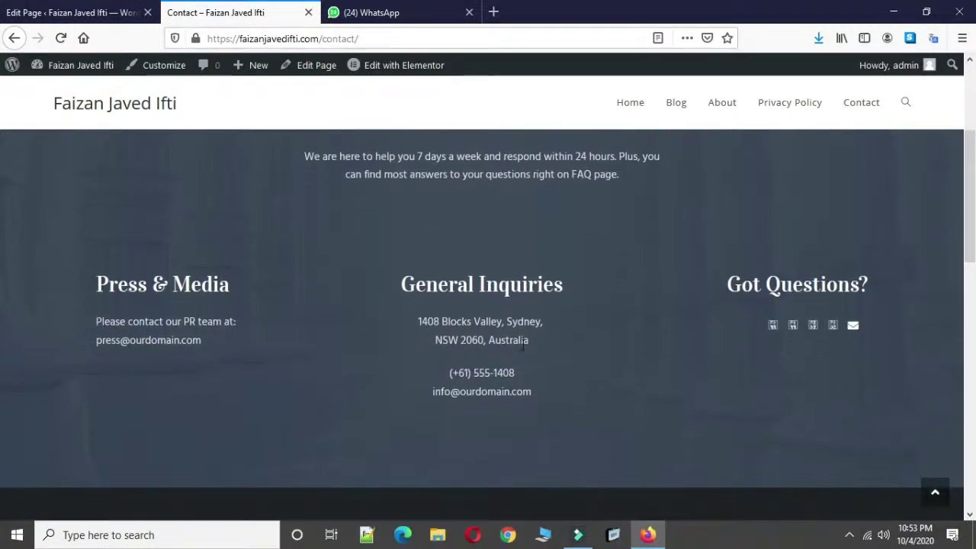
{"action": "scroll", "coordinate": [704, 418], "scroll_direction": "up", "scroll_amount": 2}
{"action": "left_click", "coordinate": [855, 476]}
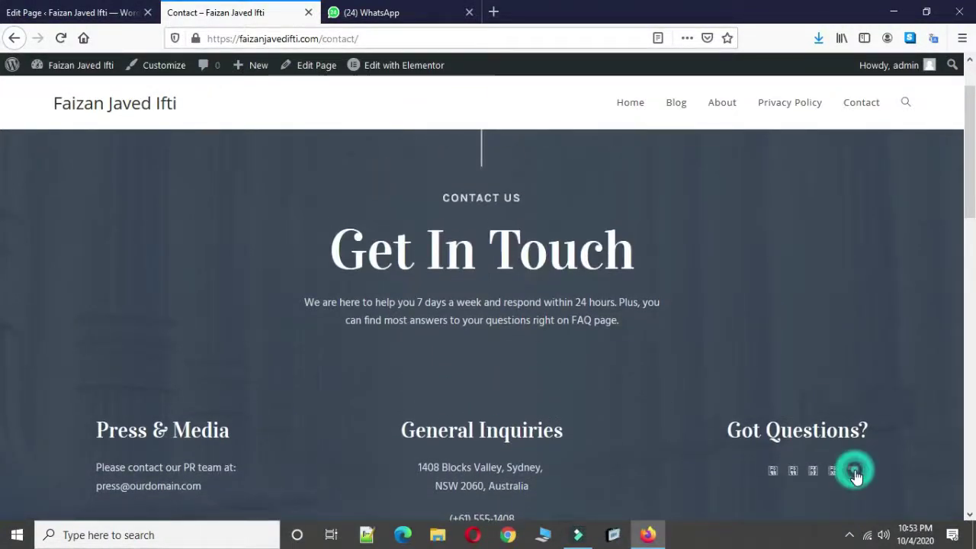
{"action": "left_click", "coordinate": [811, 472]}
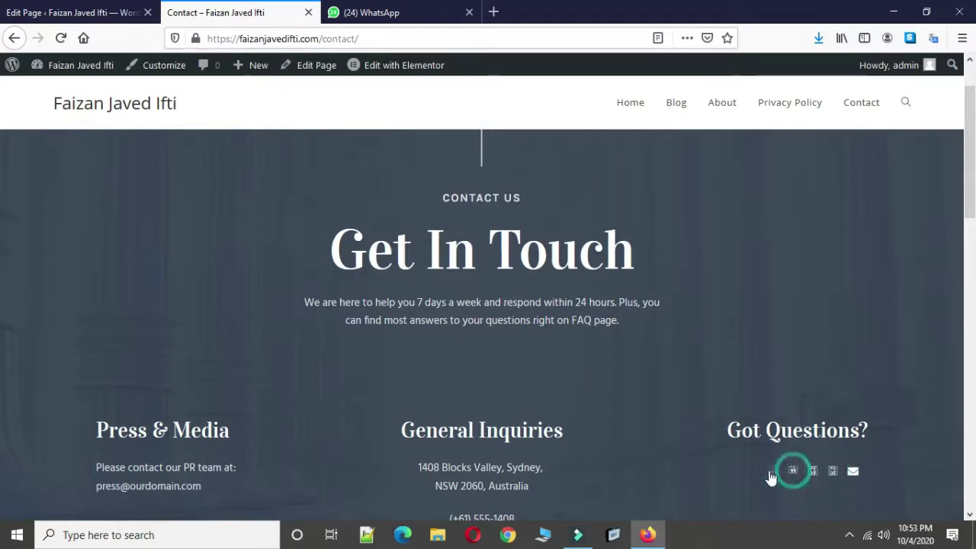
{"action": "left_click", "coordinate": [73, 12]}
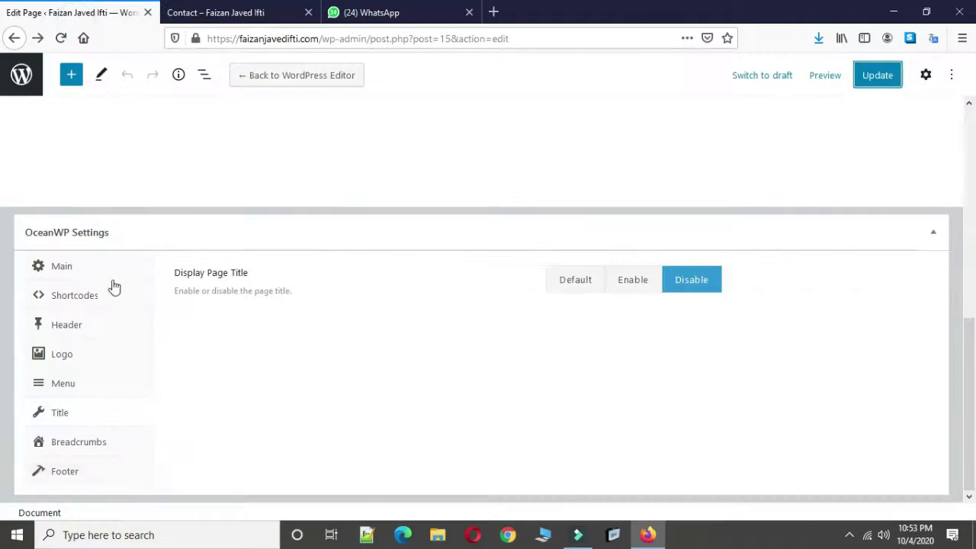
Go back to the Pages list and open the About page in Elementor.
{"action": "scroll", "coordinate": [110, 289], "scroll_direction": "up", "scroll_amount": 10}
{"action": "left_click", "coordinate": [14, 38]}
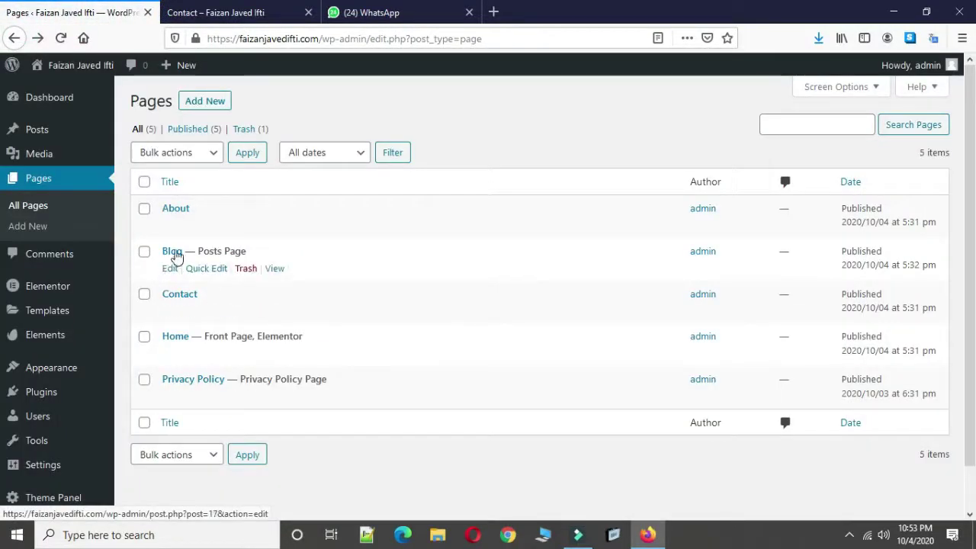
{"action": "left_click", "coordinate": [169, 227]}
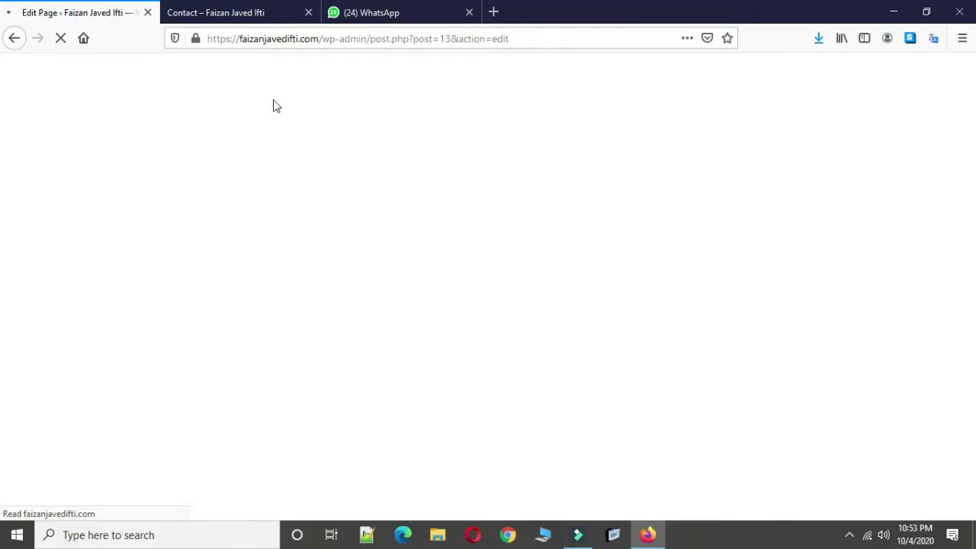
{"action": "left_click", "coordinate": [268, 76]}
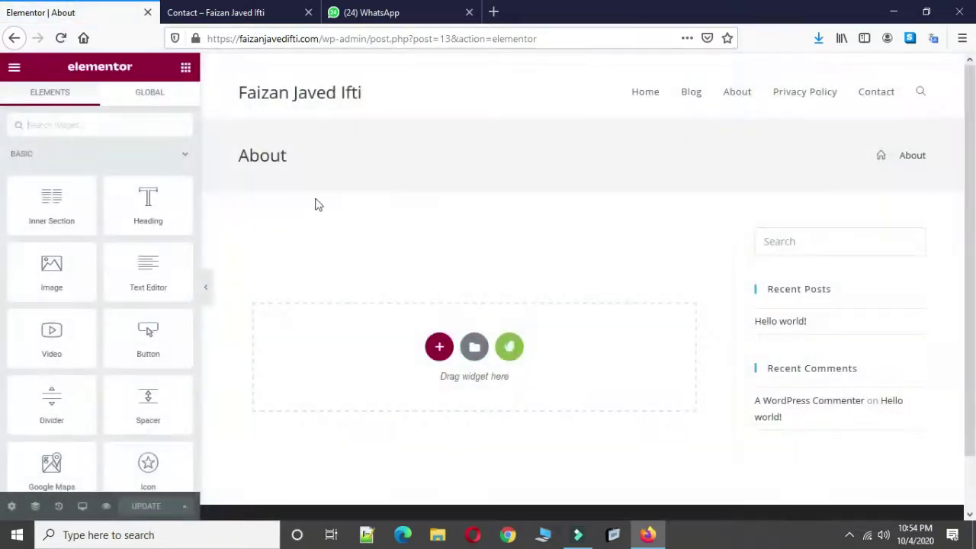
Insert the Notary Public kit's About Us template into the About page.
{"action": "left_click", "coordinate": [511, 351]}
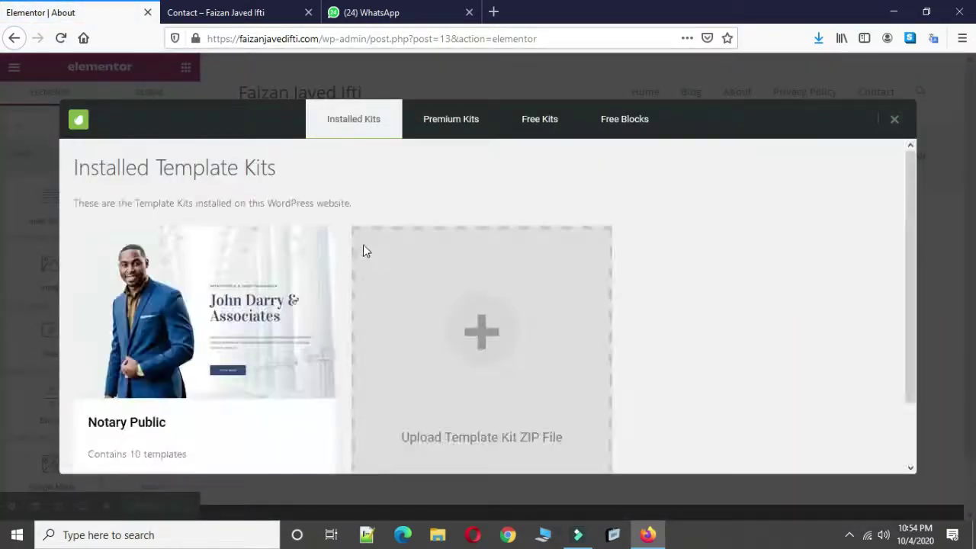
{"action": "left_click", "coordinate": [255, 303]}
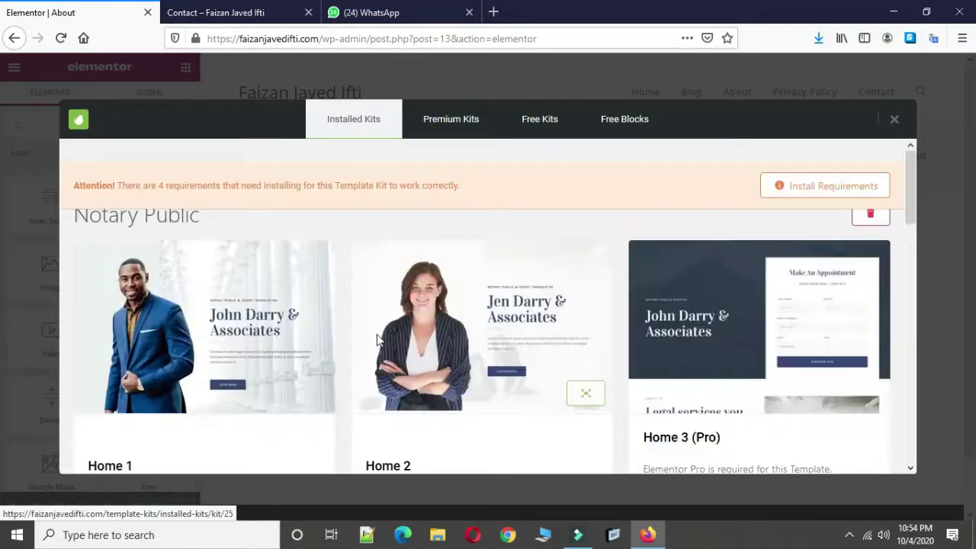
{"action": "scroll", "coordinate": [377, 336], "scroll_direction": "down", "scroll_amount": 10}
{"action": "scroll", "coordinate": [381, 340], "scroll_direction": "down", "scroll_amount": 4}
{"action": "scroll", "coordinate": [381, 340], "scroll_direction": "up", "scroll_amount": 5}
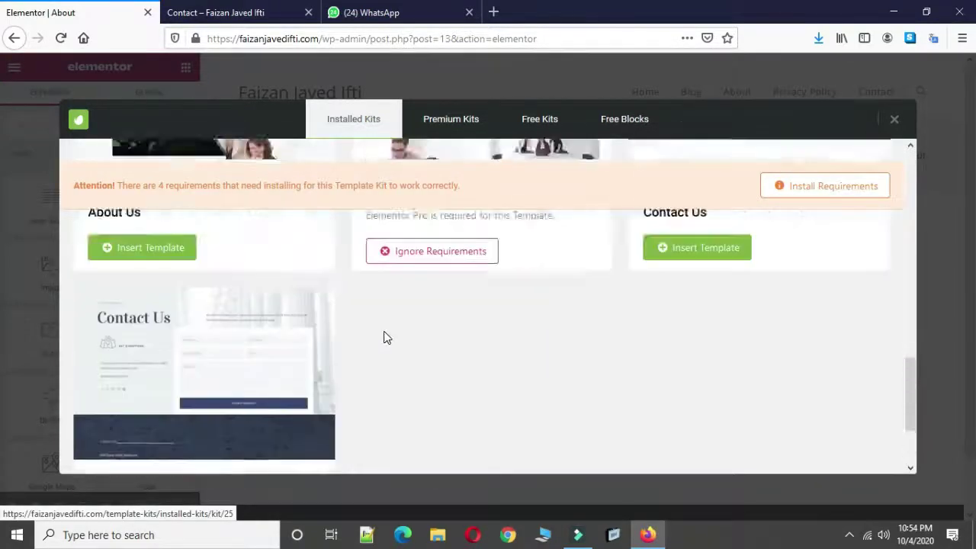
{"action": "scroll", "coordinate": [157, 340], "scroll_direction": "up", "scroll_amount": 5}
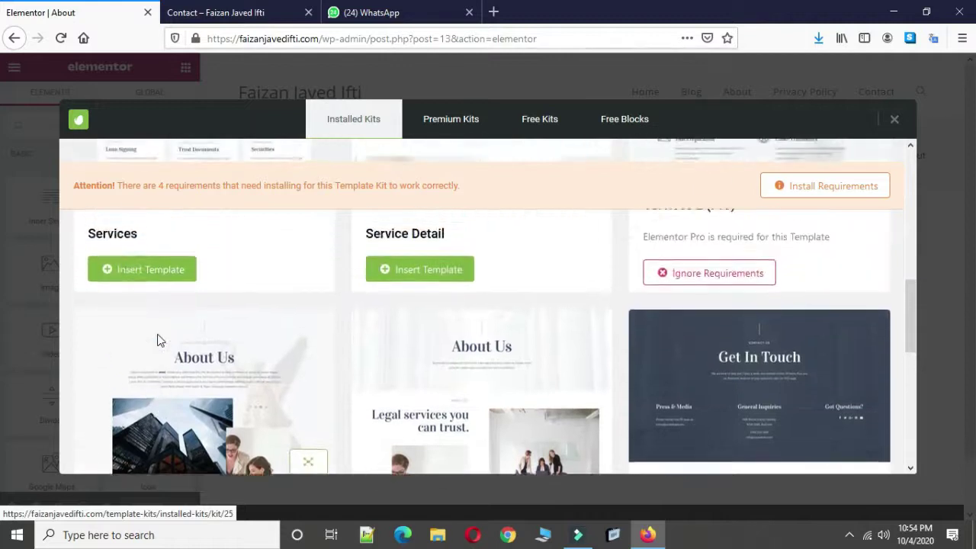
{"action": "scroll", "coordinate": [157, 340], "scroll_direction": "down", "scroll_amount": 6}
{"action": "scroll", "coordinate": [157, 338], "scroll_direction": "up", "scroll_amount": 2}
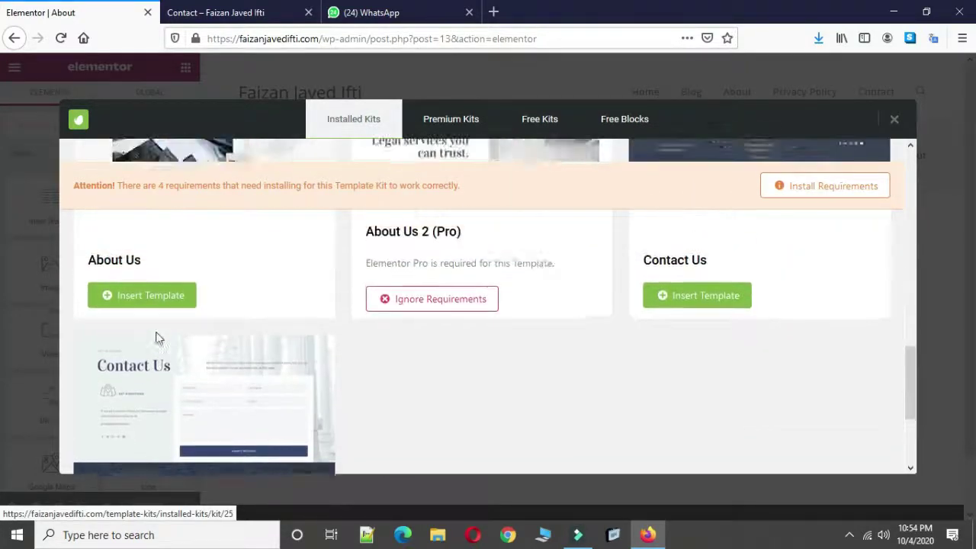
{"action": "left_click", "coordinate": [157, 385]}
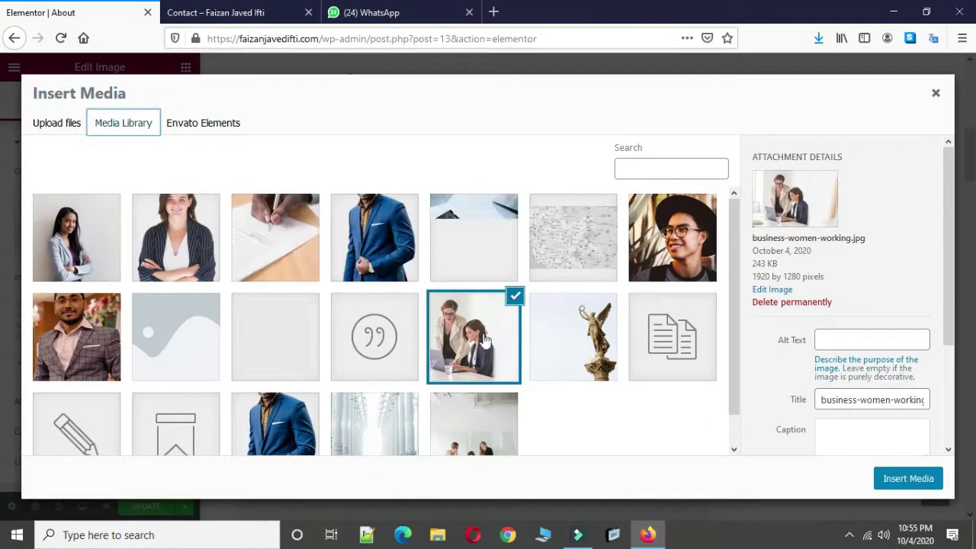
Swap the woman-at-laptop image for the checkered-jacket man photo.
{"action": "left_click", "coordinate": [515, 295]}
{"action": "left_click", "coordinate": [91, 351]}
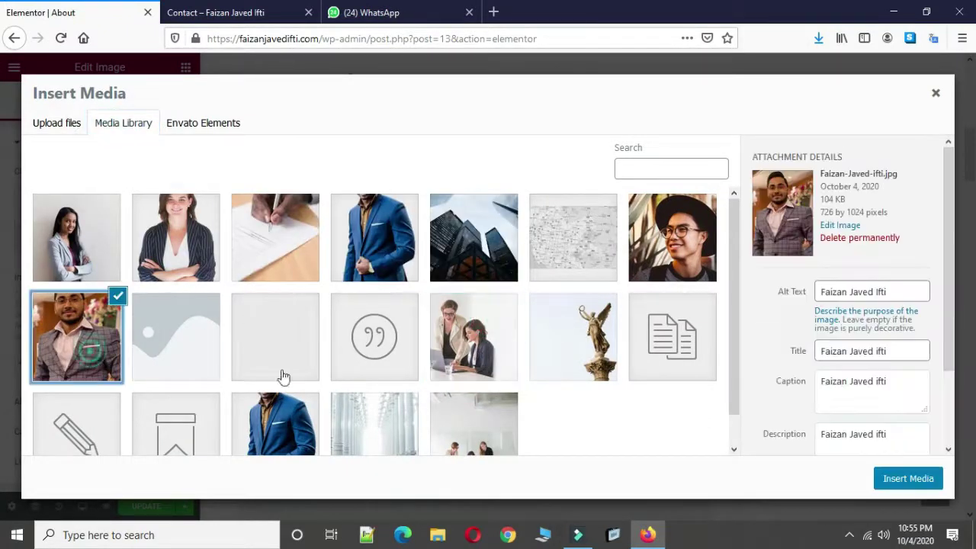
{"action": "left_click", "coordinate": [907, 479]}
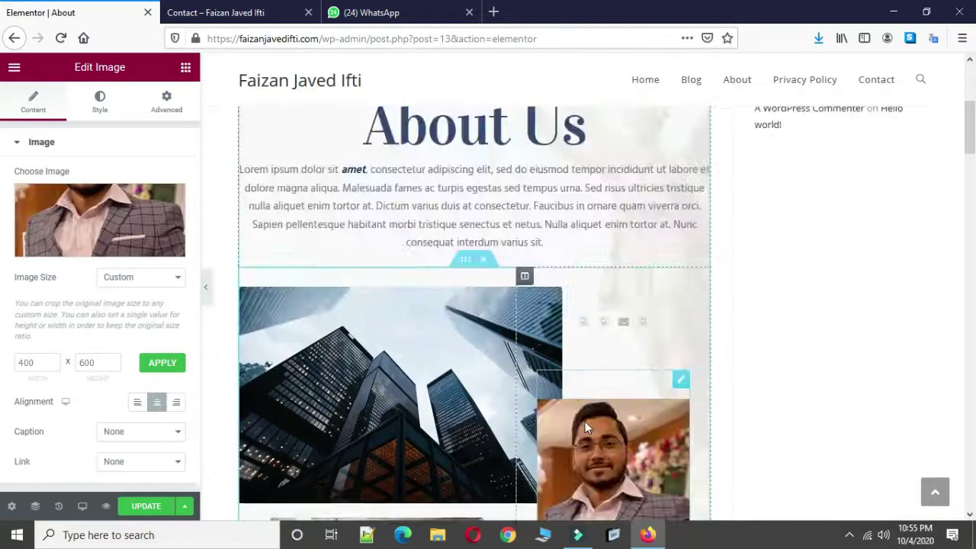
Replace the team photo with the same man's photo.
{"action": "scroll", "coordinate": [593, 424], "scroll_direction": "down", "scroll_amount": 2}
{"action": "scroll", "coordinate": [596, 432], "scroll_direction": "down", "scroll_amount": 1}
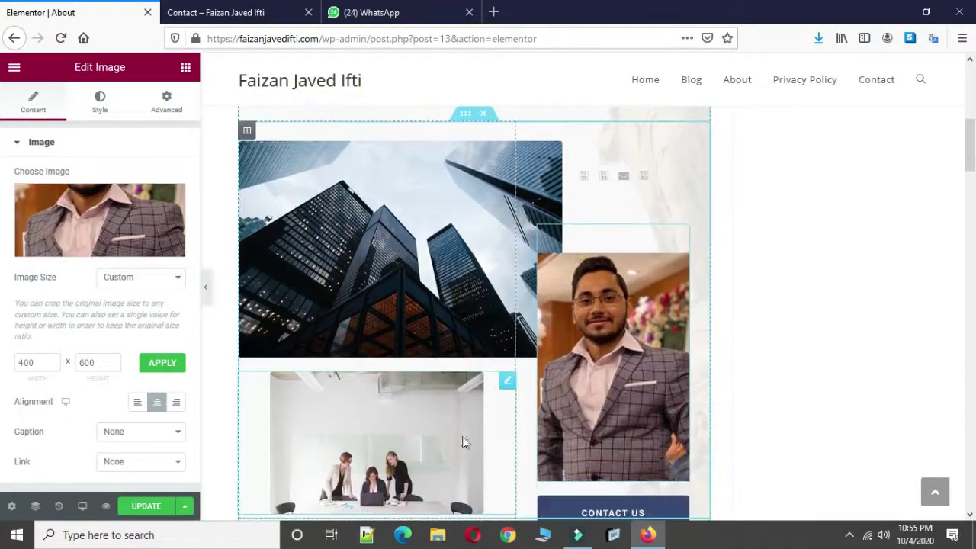
{"action": "left_click", "coordinate": [425, 450]}
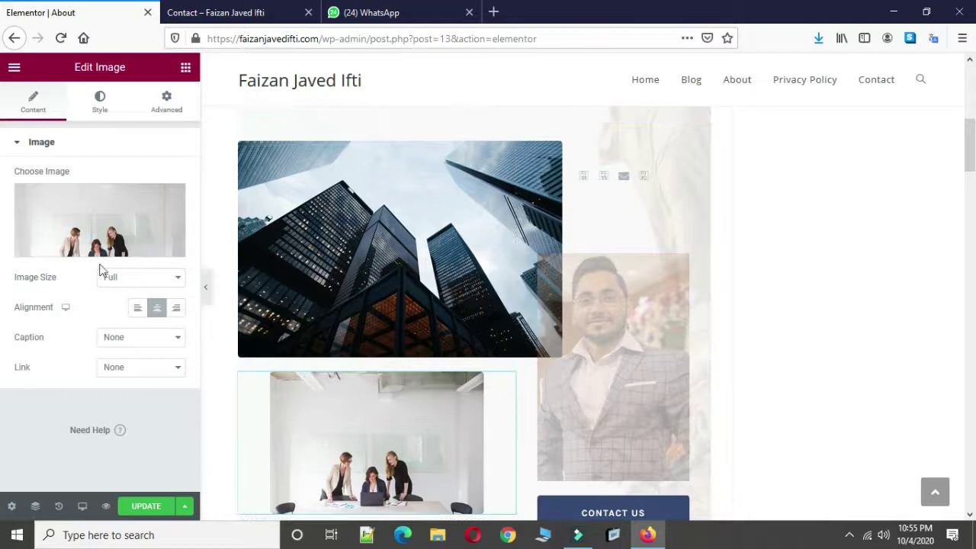
{"action": "left_click", "coordinate": [105, 227]}
{"action": "left_click", "coordinate": [82, 320]}
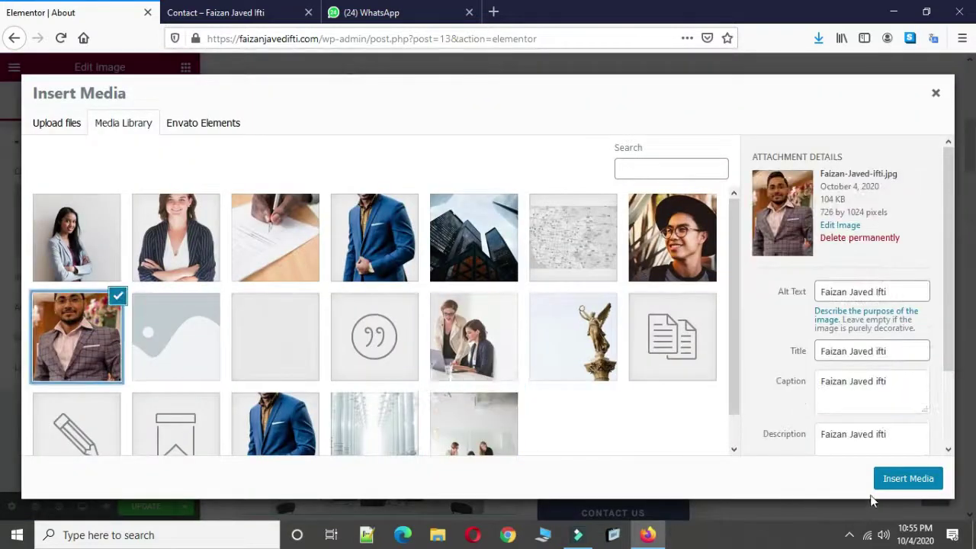
{"action": "left_click", "coordinate": [888, 480]}
Replace the image near the CONTACT US button with the site owner's portrait.
{"action": "scroll", "coordinate": [458, 355], "scroll_direction": "down", "scroll_amount": 4}
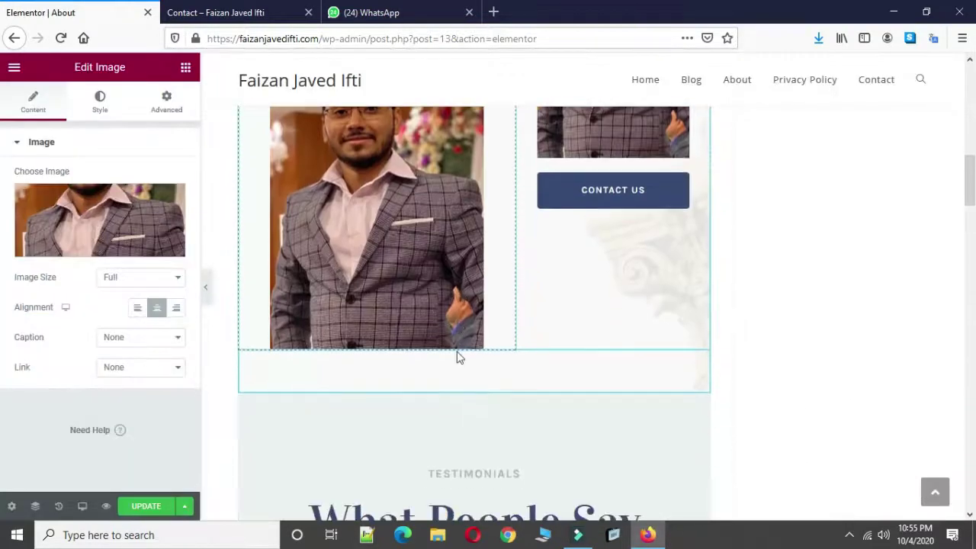
{"action": "scroll", "coordinate": [457, 355], "scroll_direction": "down", "scroll_amount": 3}
{"action": "scroll", "coordinate": [612, 320], "scroll_direction": "up", "scroll_amount": 3}
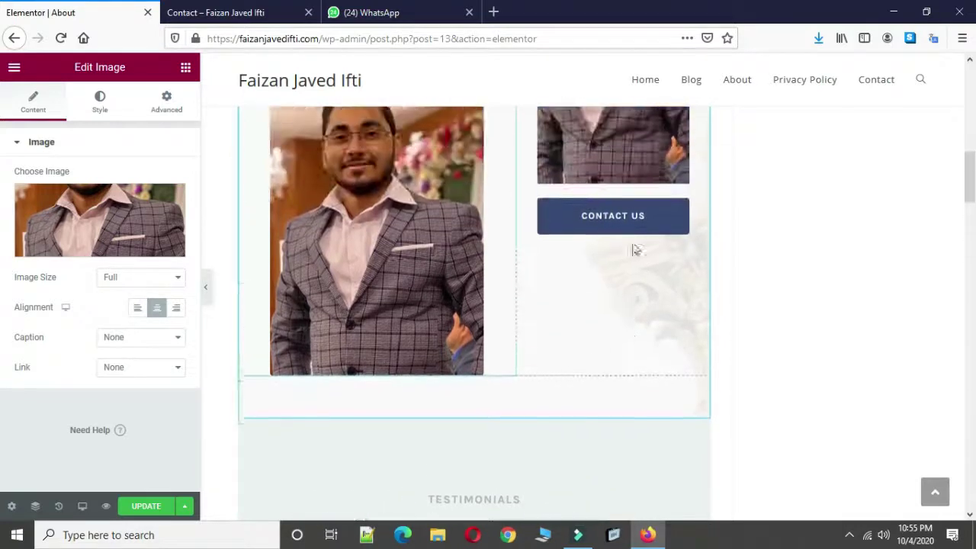
{"action": "left_click", "coordinate": [609, 232]}
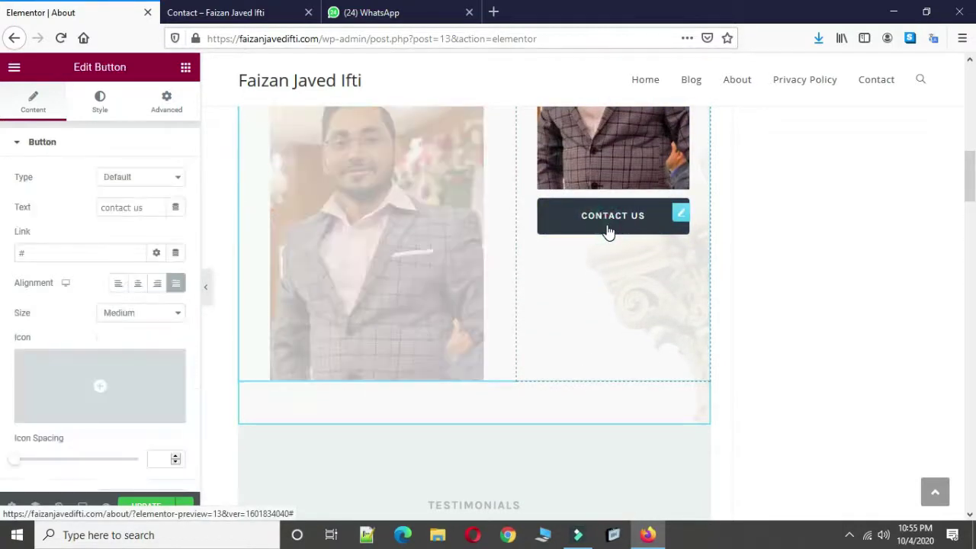
{"action": "scroll", "coordinate": [524, 348], "scroll_direction": "down", "scroll_amount": 5}
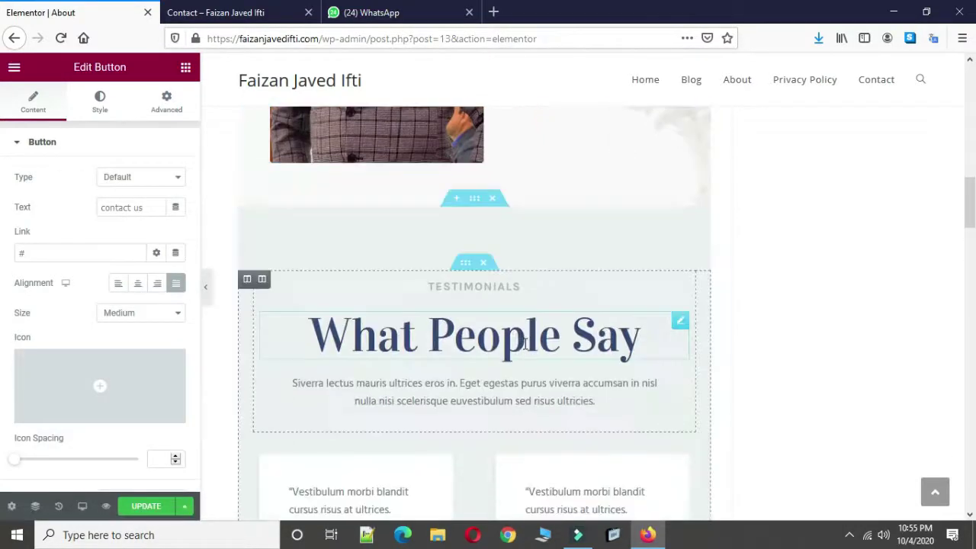
{"action": "scroll", "coordinate": [524, 349], "scroll_direction": "down", "scroll_amount": 6}
{"action": "left_click", "coordinate": [644, 276]}
{"action": "left_click", "coordinate": [168, 231]}
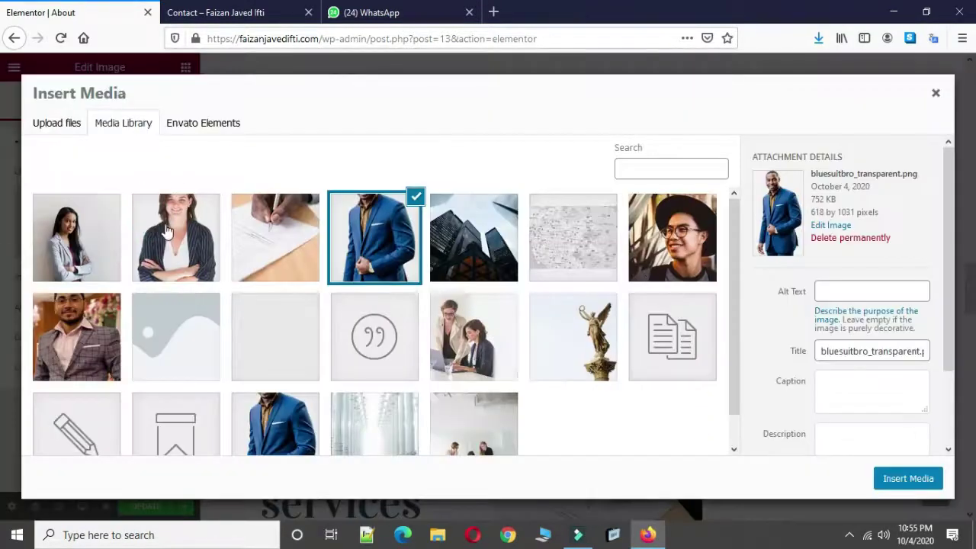
{"action": "left_click", "coordinate": [61, 349]}
{"action": "left_click", "coordinate": [897, 479]}
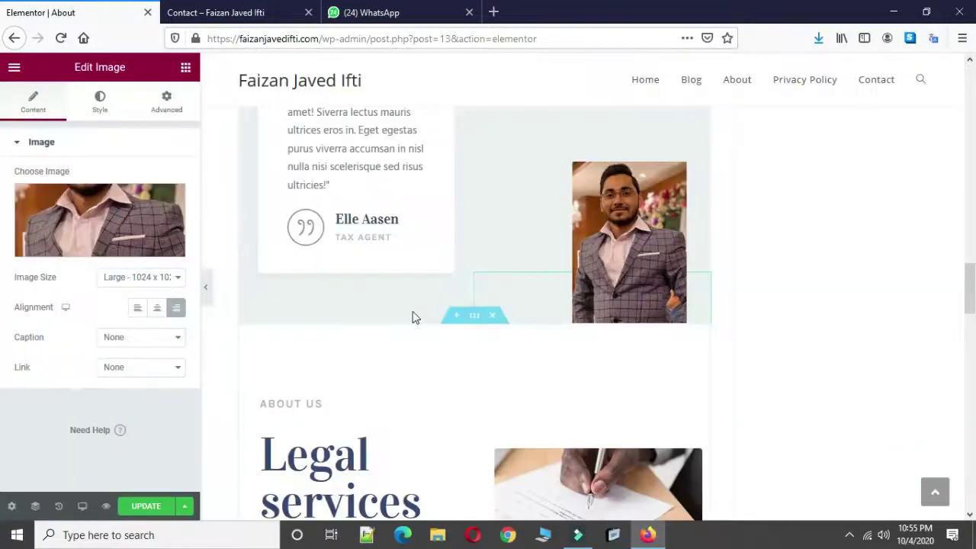
Select the spacer below the team cards and the first team card's column.
{"action": "scroll", "coordinate": [629, 383], "scroll_direction": "down", "scroll_amount": 4}
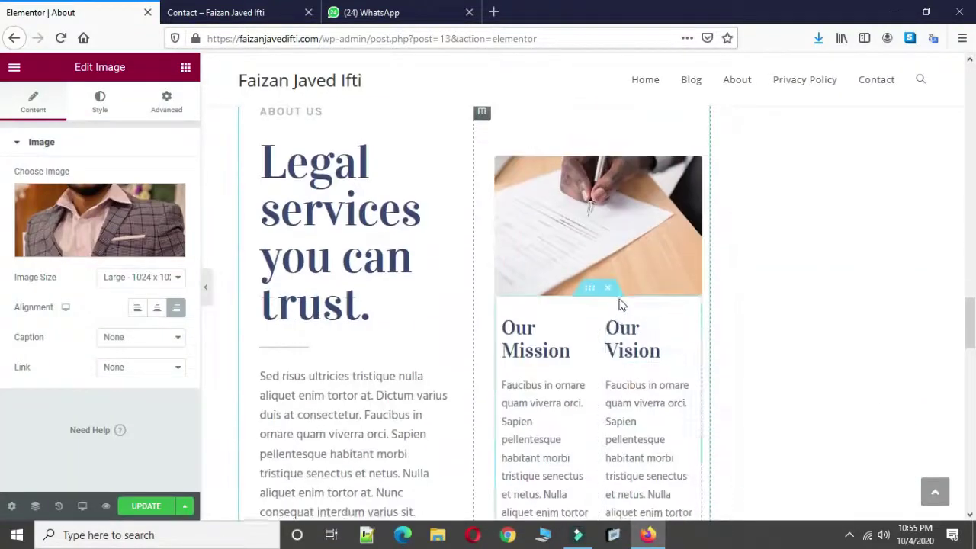
{"action": "scroll", "coordinate": [620, 303], "scroll_direction": "down", "scroll_amount": 10}
{"action": "scroll", "coordinate": [622, 312], "scroll_direction": "down", "scroll_amount": 3}
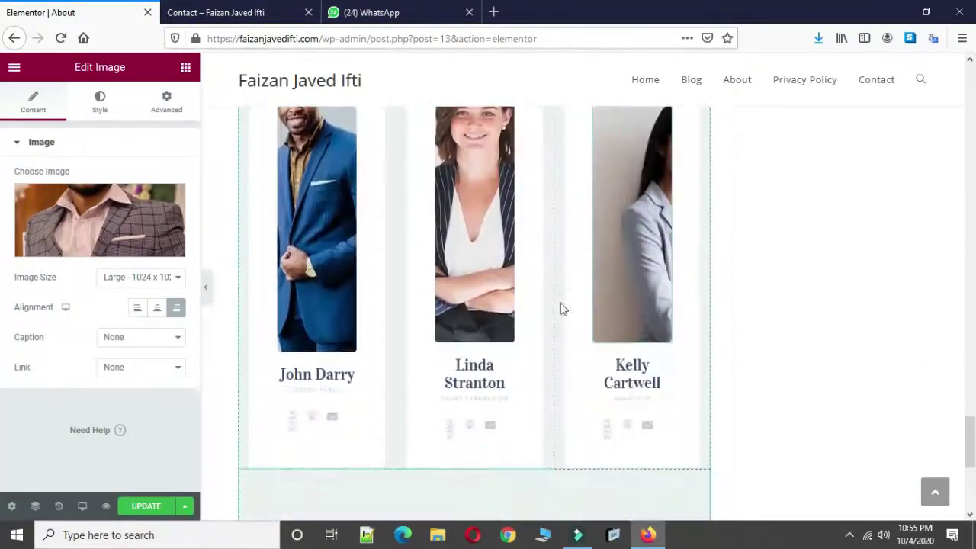
{"action": "left_click", "coordinate": [473, 492]}
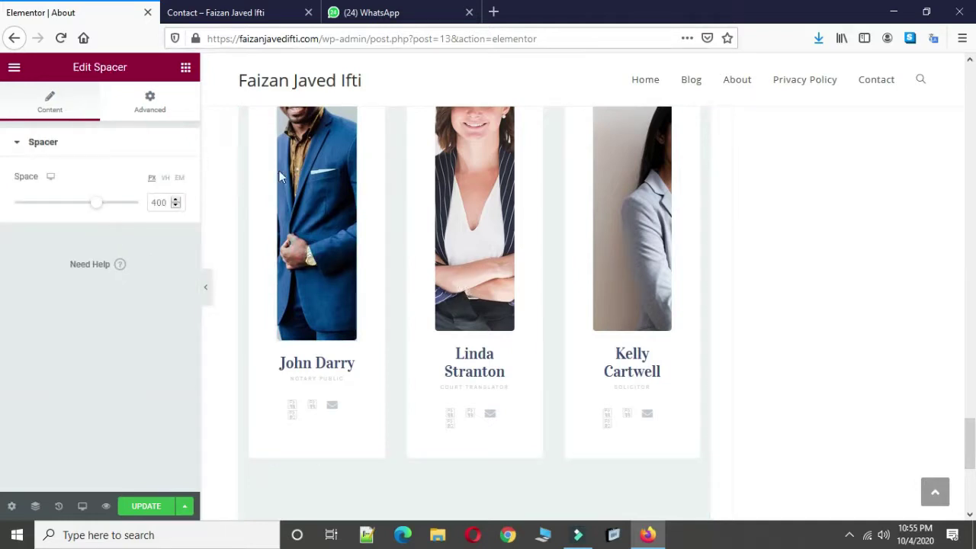
{"action": "scroll", "coordinate": [306, 186], "scroll_direction": "up", "scroll_amount": 3}
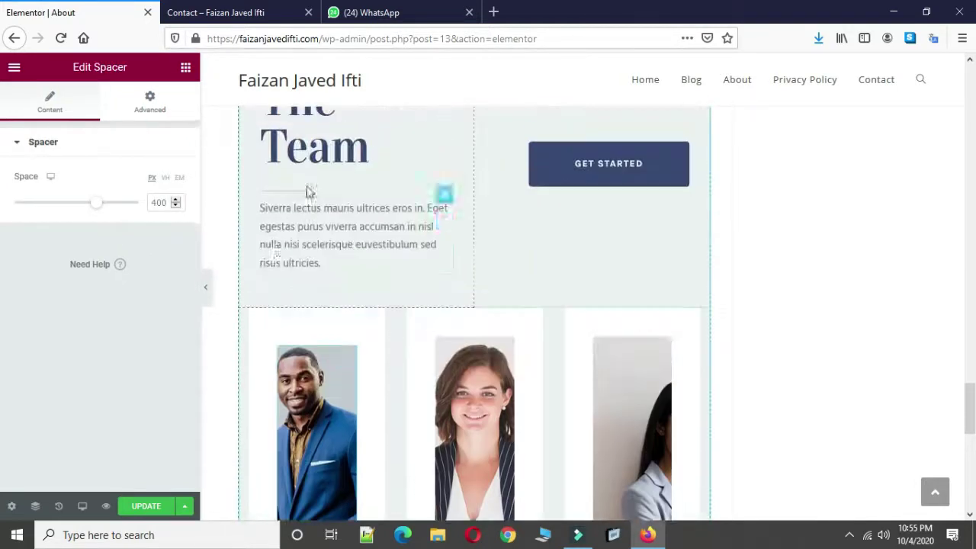
{"action": "left_click", "coordinate": [246, 318]}
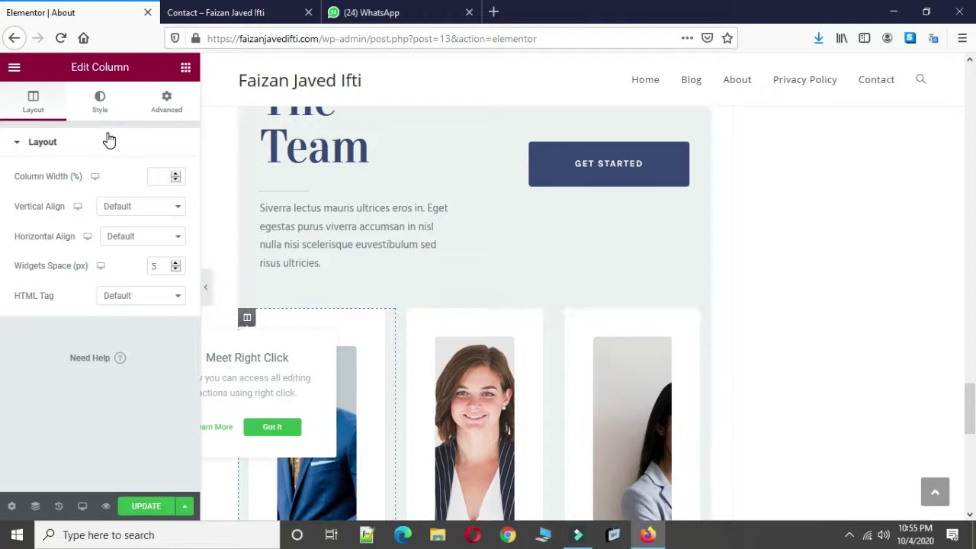
Delete the What People Say testimonials section from the page.
{"action": "scroll", "coordinate": [623, 273], "scroll_direction": "up", "scroll_amount": 4}
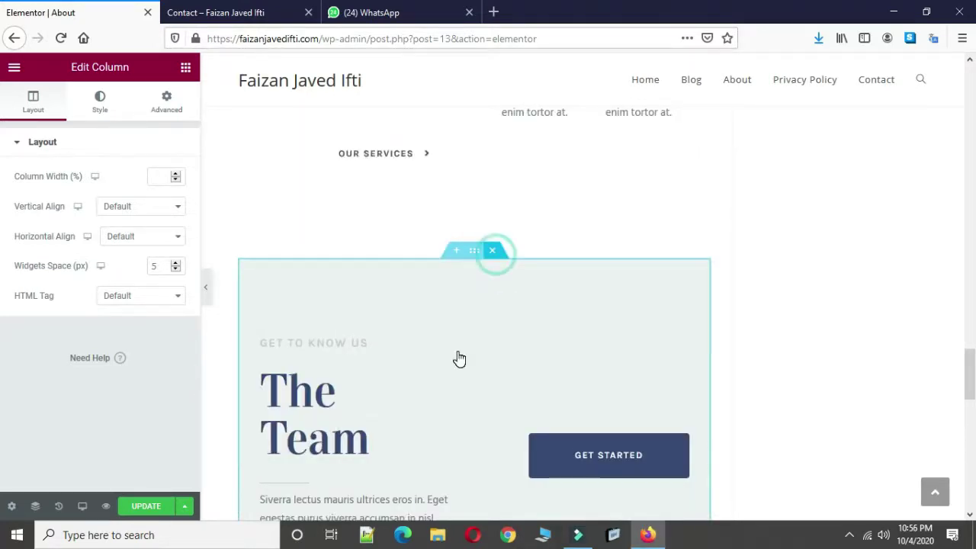
{"action": "scroll", "coordinate": [454, 359], "scroll_direction": "up", "scroll_amount": 3}
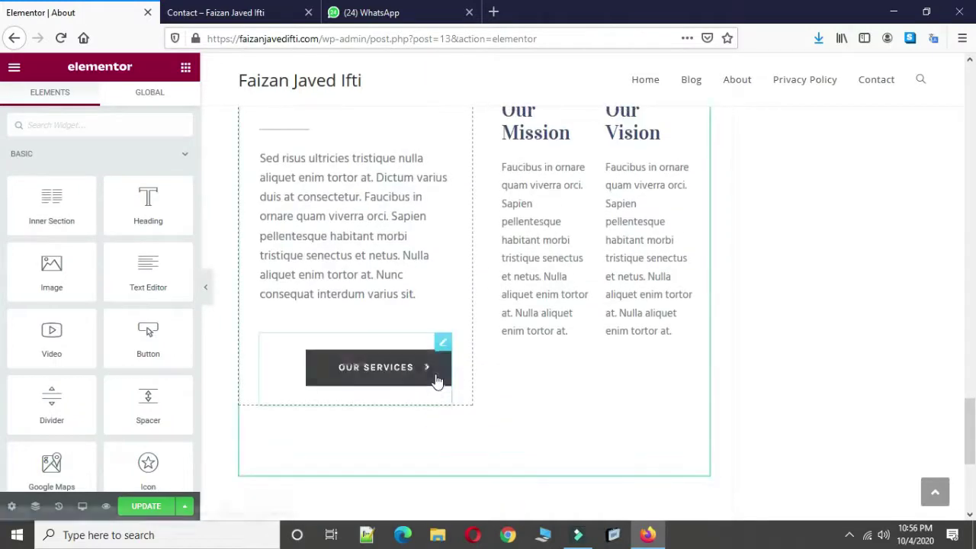
{"action": "scroll", "coordinate": [436, 374], "scroll_direction": "up", "scroll_amount": 5}
{"action": "scroll", "coordinate": [435, 379], "scroll_direction": "down", "scroll_amount": 10}
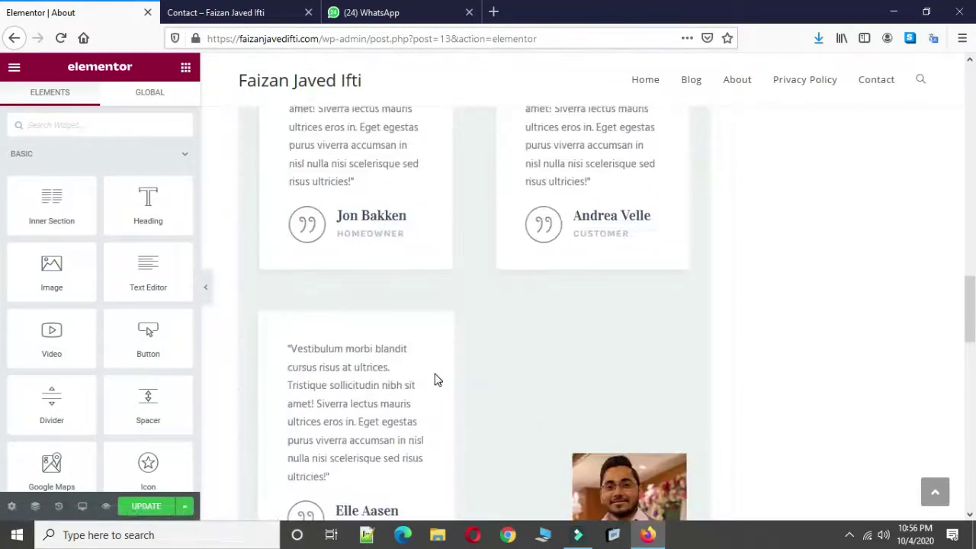
{"action": "scroll", "coordinate": [435, 379], "scroll_direction": "up", "scroll_amount": 1}
{"action": "scroll", "coordinate": [436, 379], "scroll_direction": "up", "scroll_amount": 8}
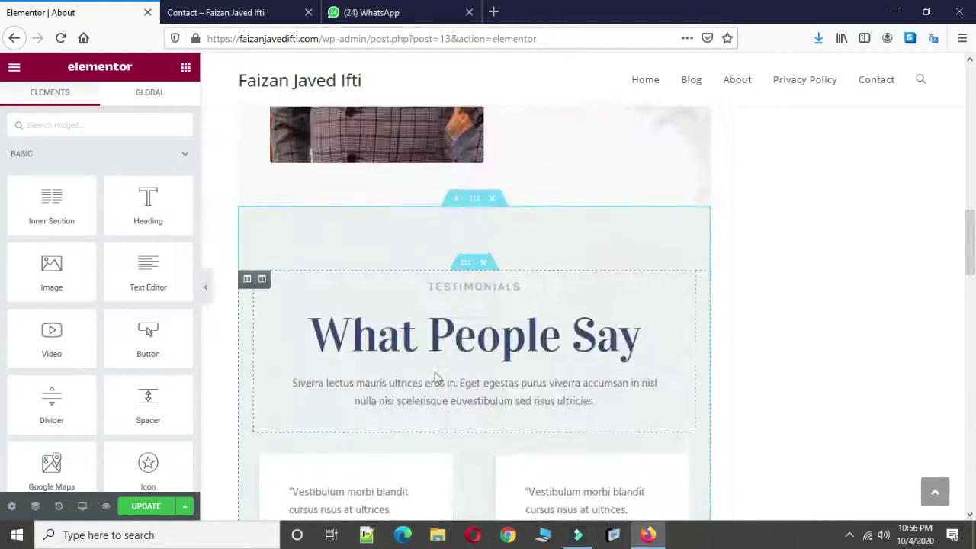
{"action": "scroll", "coordinate": [435, 379], "scroll_direction": "up", "scroll_amount": 6}
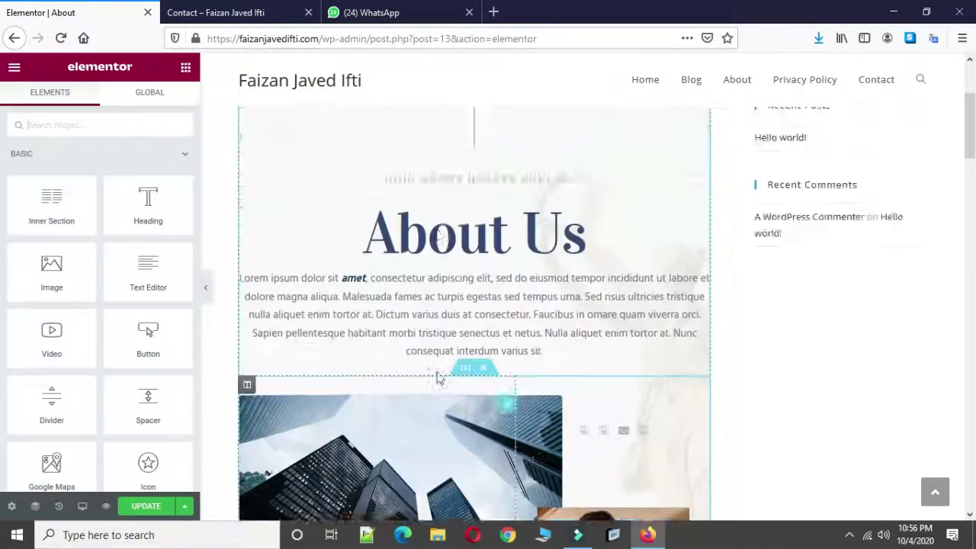
{"action": "scroll", "coordinate": [439, 379], "scroll_direction": "down", "scroll_amount": 3}
{"action": "scroll", "coordinate": [438, 379], "scroll_direction": "down", "scroll_amount": 10}
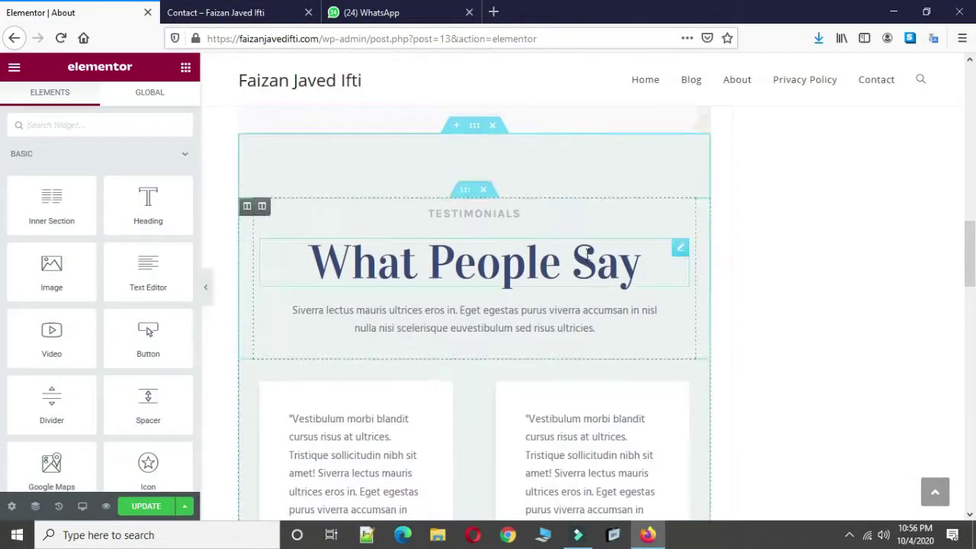
{"action": "scroll", "coordinate": [586, 257], "scroll_direction": "down", "scroll_amount": 2}
{"action": "scroll", "coordinate": [585, 267], "scroll_direction": "down", "scroll_amount": 4}
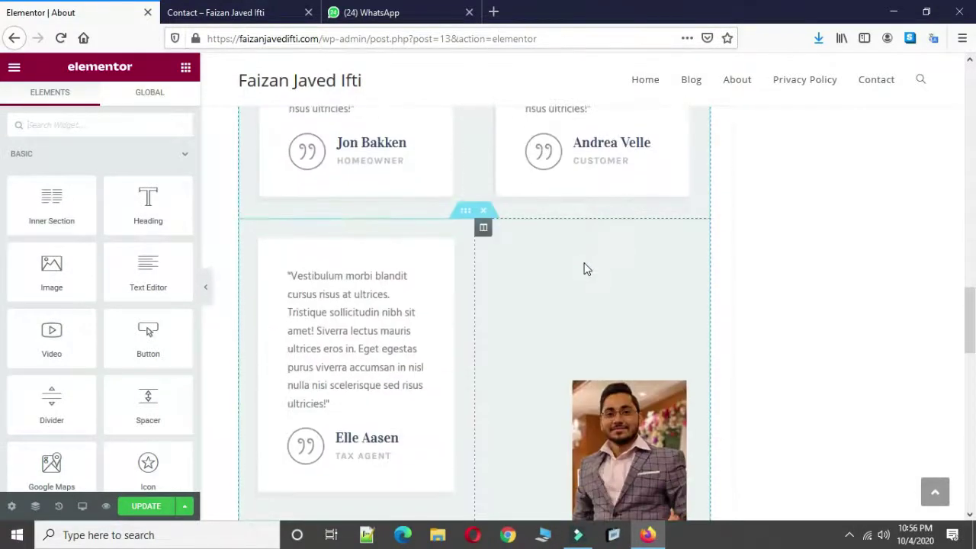
{"action": "scroll", "coordinate": [586, 267], "scroll_direction": "down", "scroll_amount": 1}
{"action": "scroll", "coordinate": [585, 267], "scroll_direction": "up", "scroll_amount": 3}
{"action": "scroll", "coordinate": [586, 268], "scroll_direction": "up", "scroll_amount": 4}
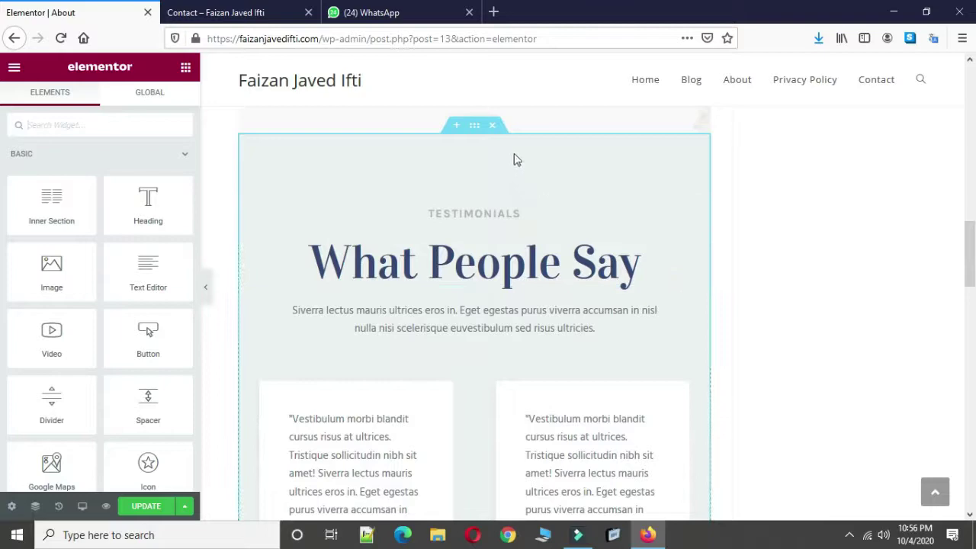
{"action": "left_click", "coordinate": [494, 125]}
{"action": "scroll", "coordinate": [752, 342], "scroll_direction": "up", "scroll_amount": 8}
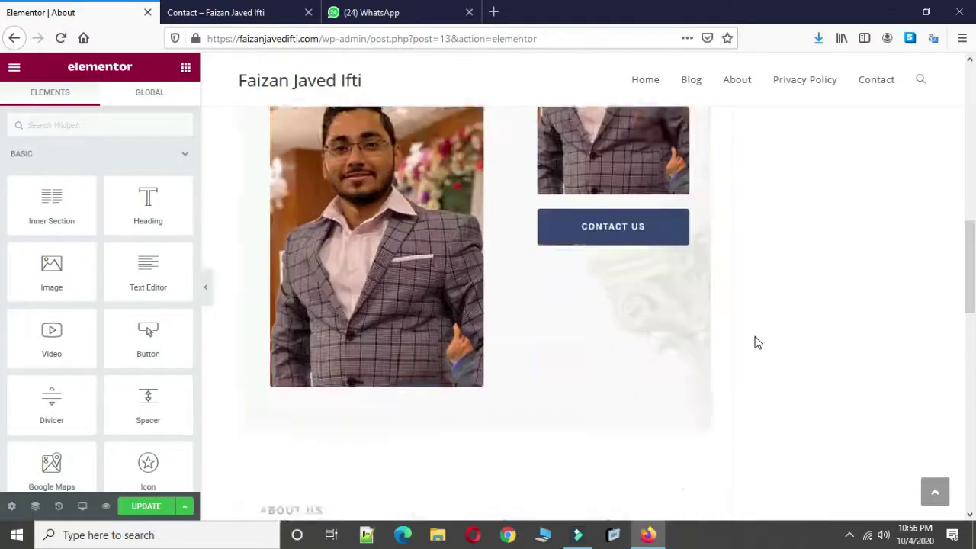
{"action": "scroll", "coordinate": [756, 342], "scroll_direction": "up", "scroll_amount": 4}
{"action": "scroll", "coordinate": [756, 343], "scroll_direction": "down", "scroll_amount": 8}
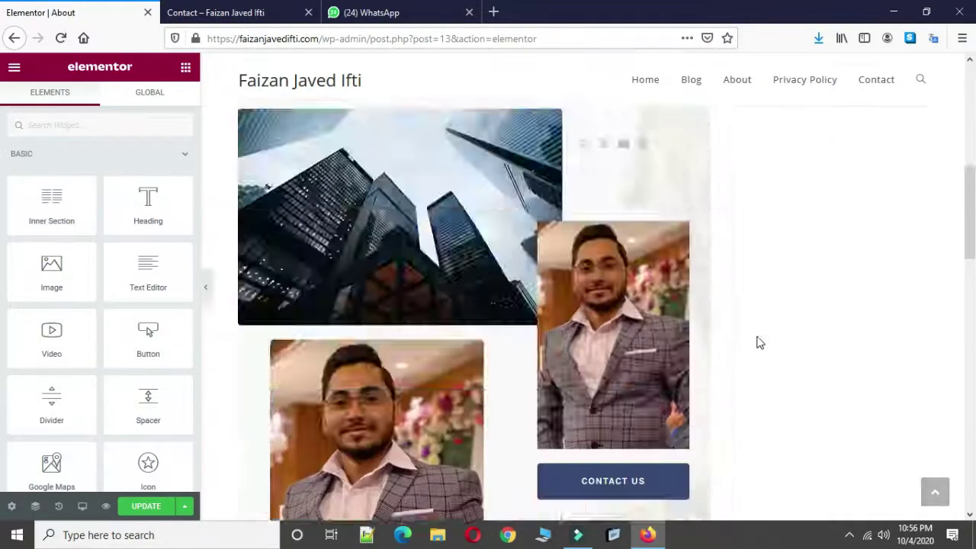
Switch the About page layout to Elementor Full Width and update the page.
{"action": "left_click", "coordinate": [11, 506]}
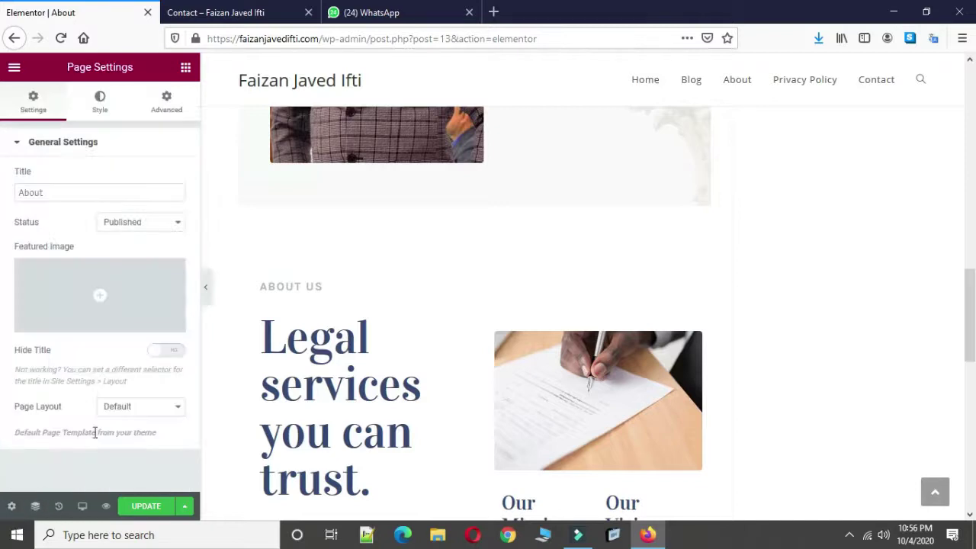
{"action": "left_click", "coordinate": [126, 419]}
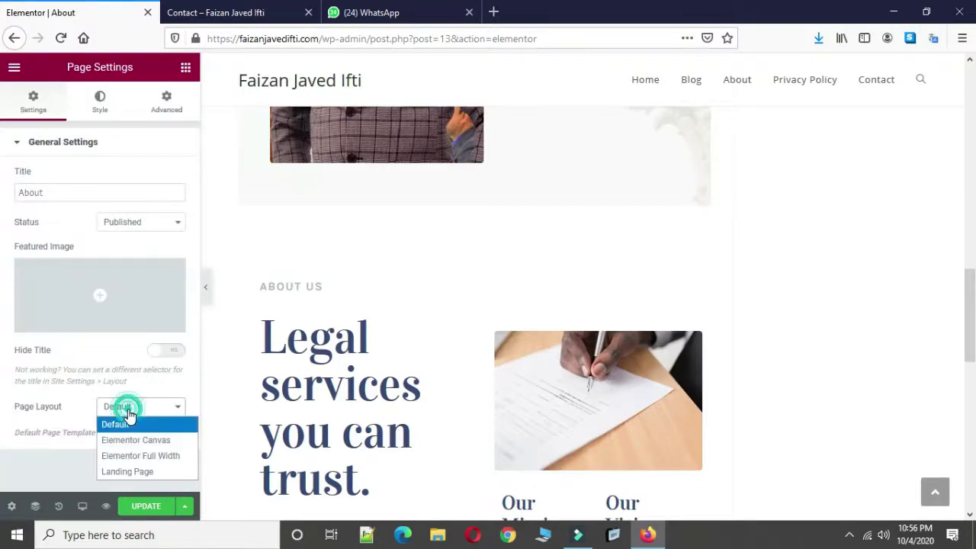
{"action": "left_click", "coordinate": [129, 458]}
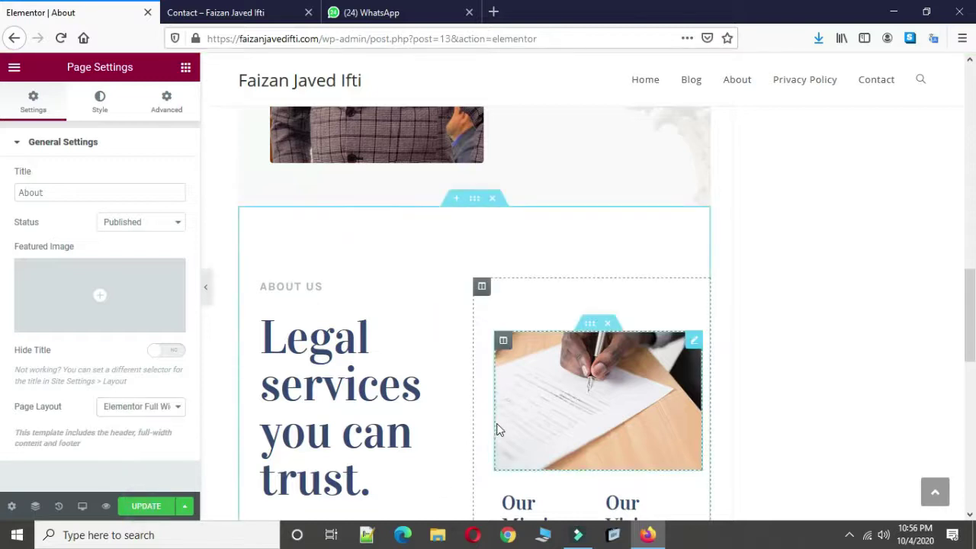
{"action": "left_click", "coordinate": [142, 507]}
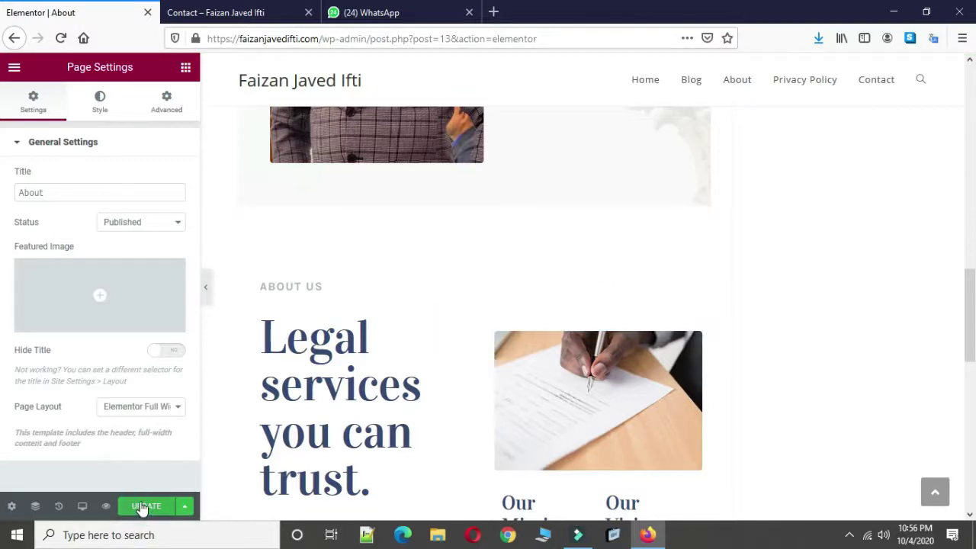
{"action": "left_click", "coordinate": [144, 510]}
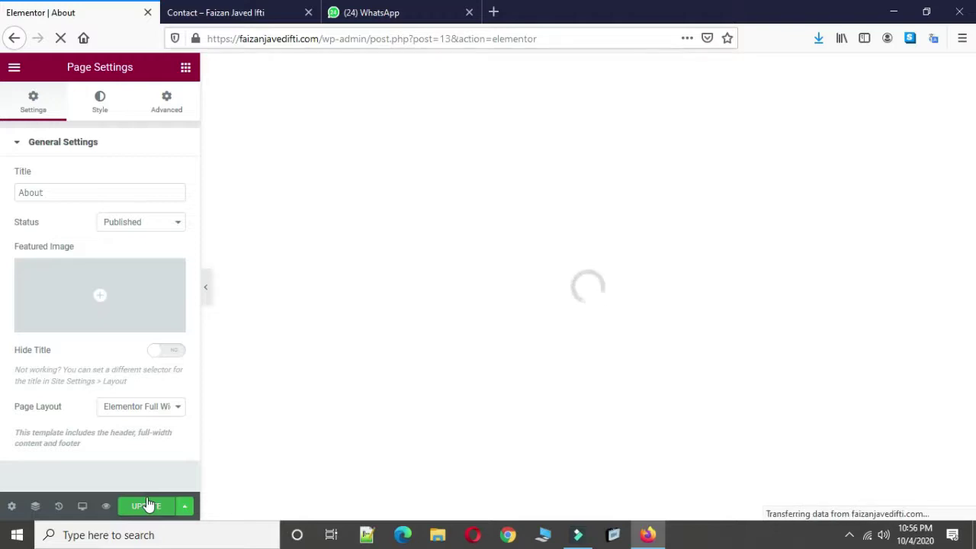
{"action": "left_click", "coordinate": [92, 305]}
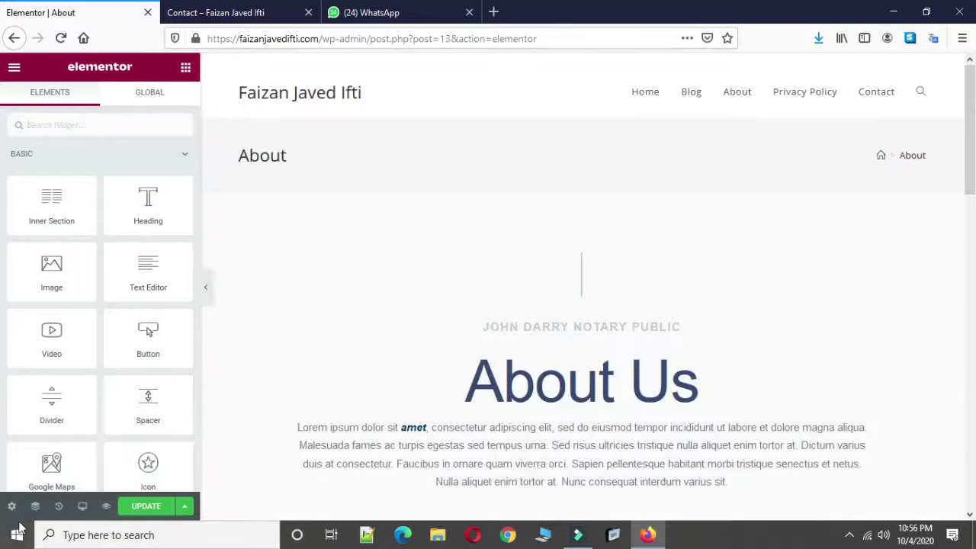
Scroll through the reloaded full-width About page in Elementor.
{"action": "scroll", "coordinate": [457, 357], "scroll_direction": "down", "scroll_amount": 6}
{"action": "scroll", "coordinate": [458, 357], "scroll_direction": "up", "scroll_amount": 6}
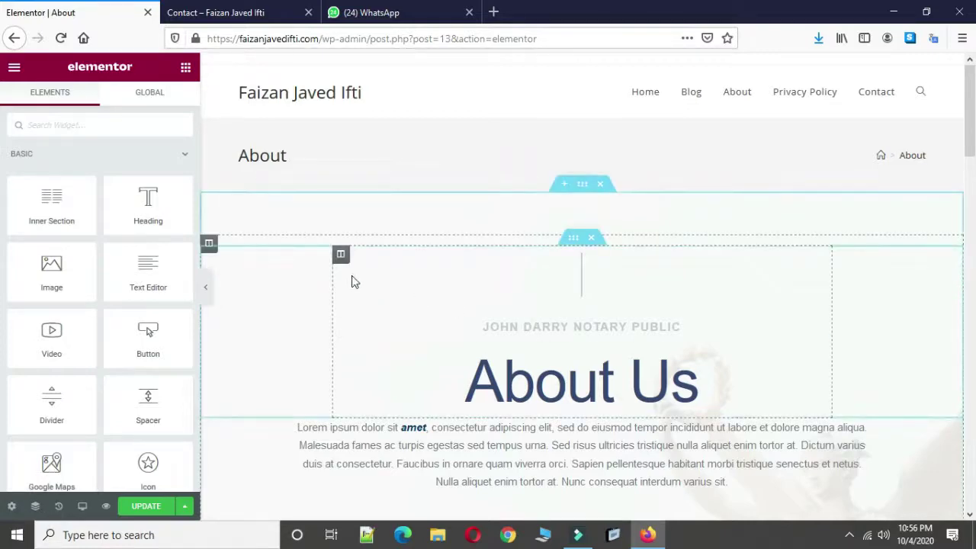
{"action": "scroll", "coordinate": [534, 320], "scroll_direction": "down", "scroll_amount": 5}
{"action": "scroll", "coordinate": [536, 323], "scroll_direction": "down", "scroll_amount": 10}
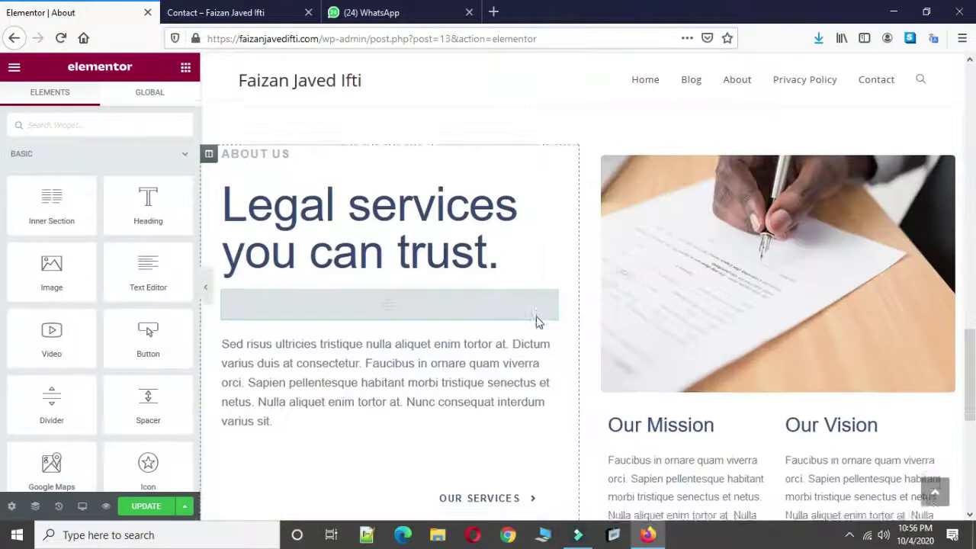
{"action": "scroll", "coordinate": [536, 323], "scroll_direction": "up", "scroll_amount": 8}
{"action": "scroll", "coordinate": [700, 443], "scroll_direction": "down", "scroll_amount": 2}
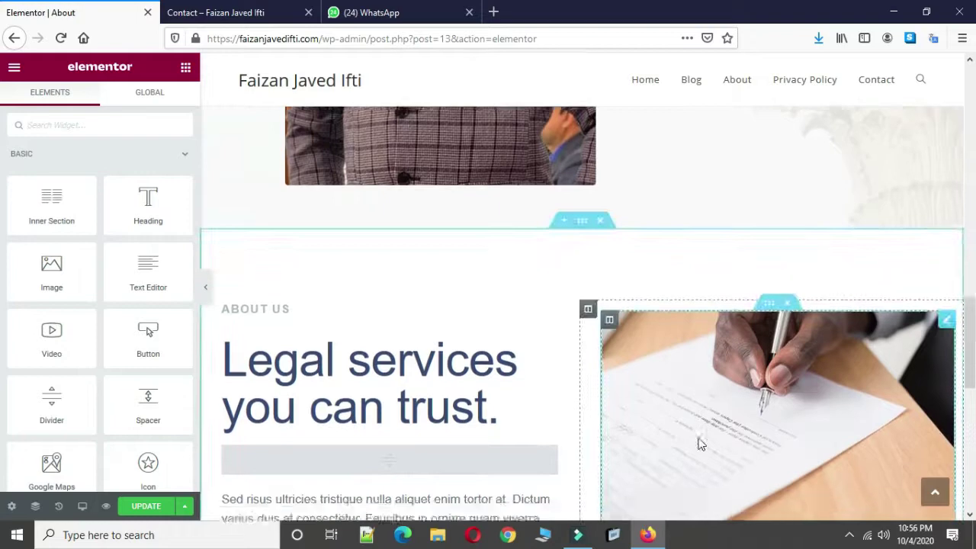
{"action": "scroll", "coordinate": [513, 343], "scroll_direction": "down", "scroll_amount": 5}
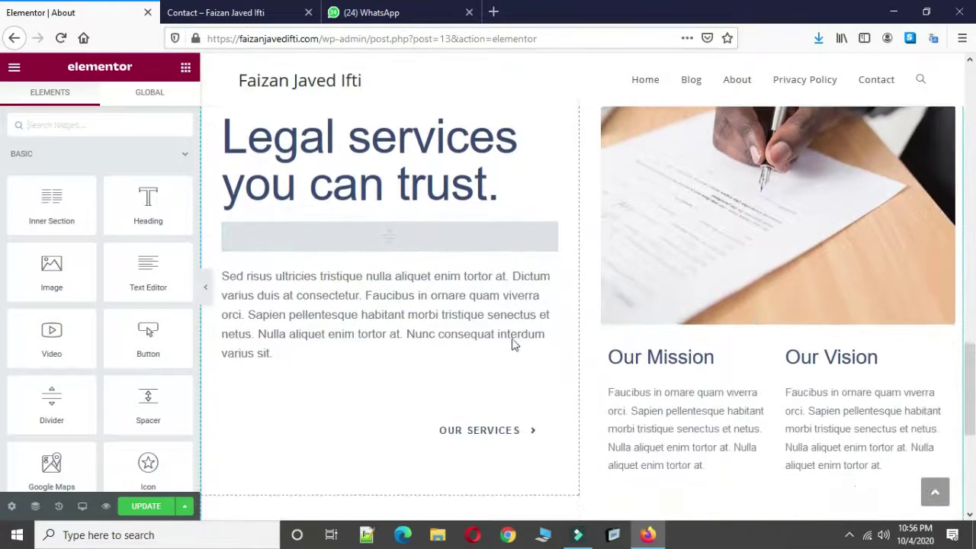
{"action": "scroll", "coordinate": [513, 346], "scroll_direction": "up", "scroll_amount": 10}
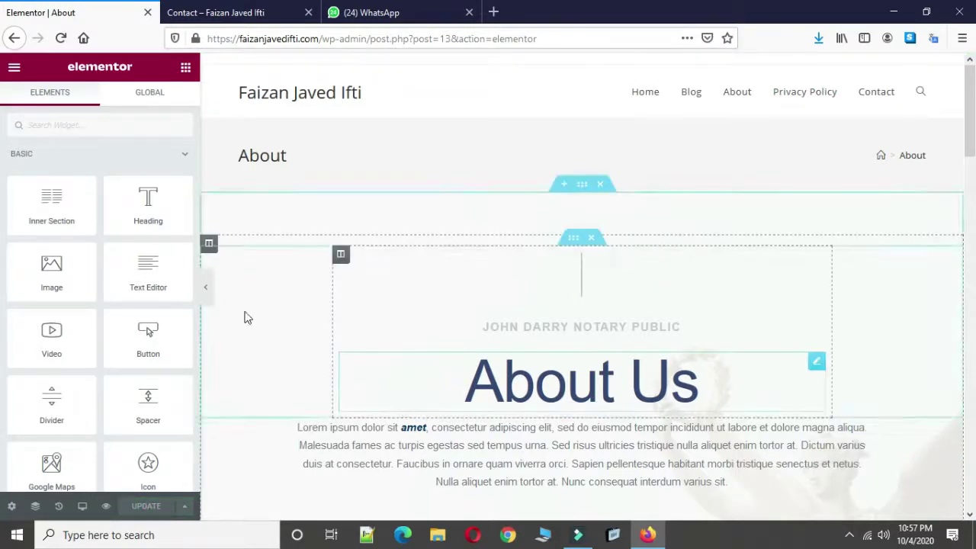
Look at the Global widgets tab, then bring up the live site's home page.
{"action": "left_click", "coordinate": [150, 92]}
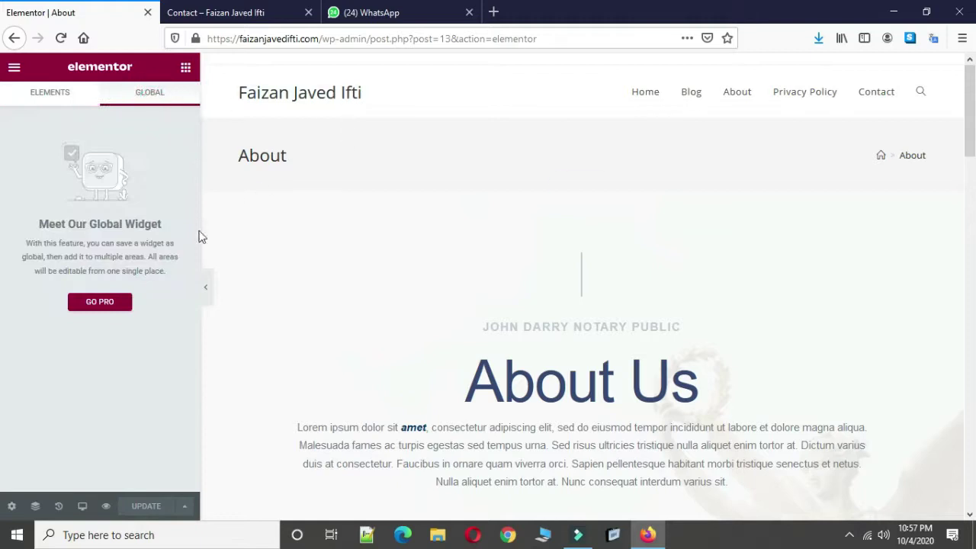
{"action": "left_click", "coordinate": [646, 98]}
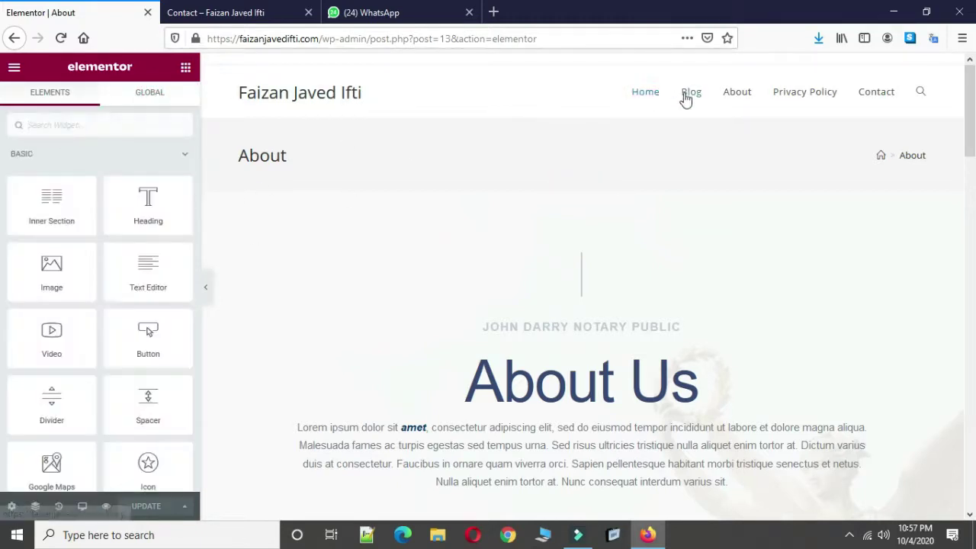
{"action": "left_click", "coordinate": [294, 12]}
{"action": "left_click", "coordinate": [628, 102]}
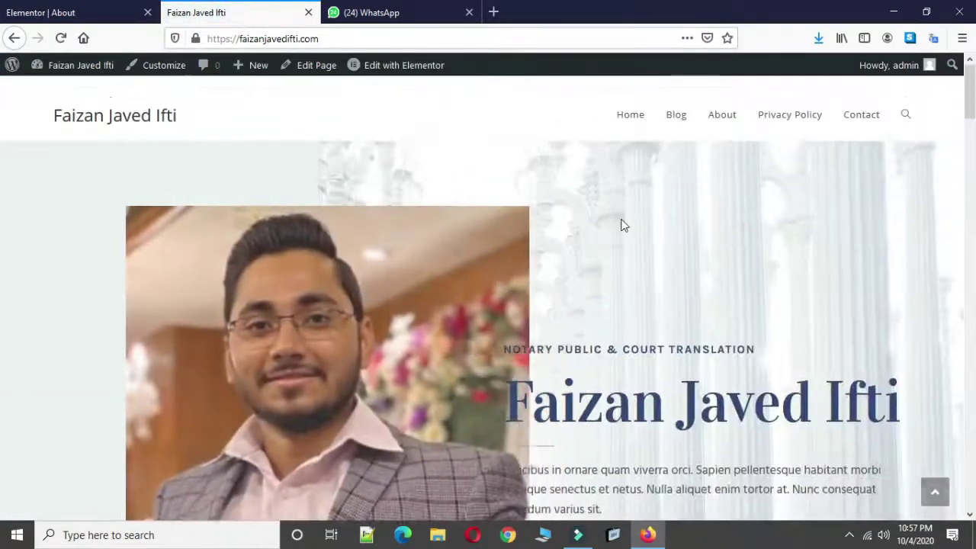
Scroll the live home page, then open the Blog page.
{"action": "scroll", "coordinate": [622, 225], "scroll_direction": "down", "scroll_amount": 20}
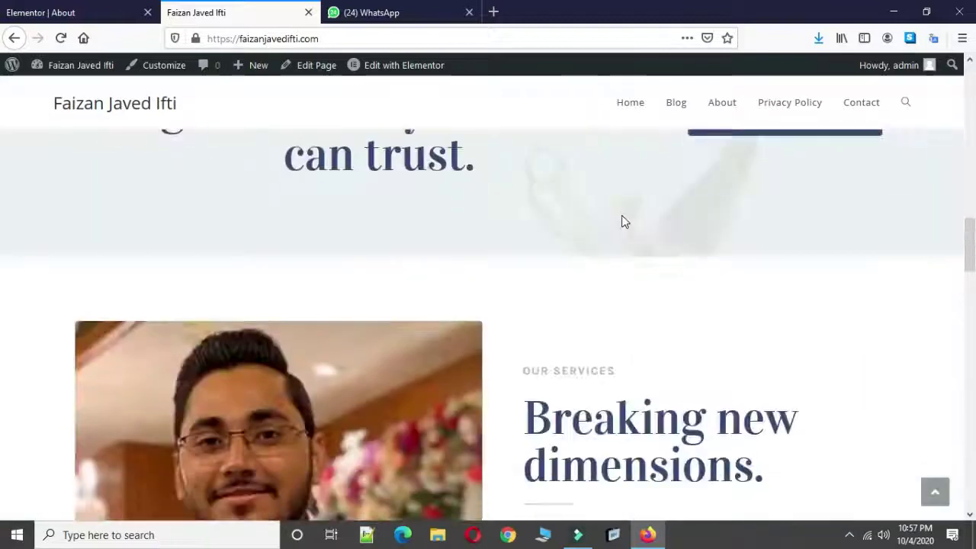
{"action": "scroll", "coordinate": [622, 220], "scroll_direction": "down", "scroll_amount": 6}
{"action": "scroll", "coordinate": [624, 220], "scroll_direction": "up", "scroll_amount": 10}
{"action": "scroll", "coordinate": [626, 222], "scroll_direction": "up", "scroll_amount": 5}
{"action": "left_click", "coordinate": [675, 101]}
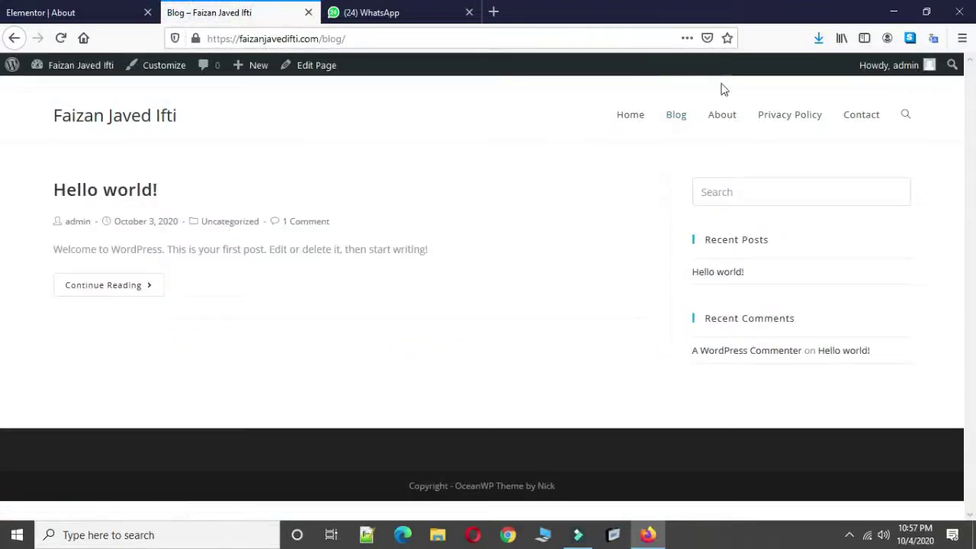
Visit the live About and Privacy Policy pages, scrolling through Privacy Policy.
{"action": "left_click", "coordinate": [722, 116]}
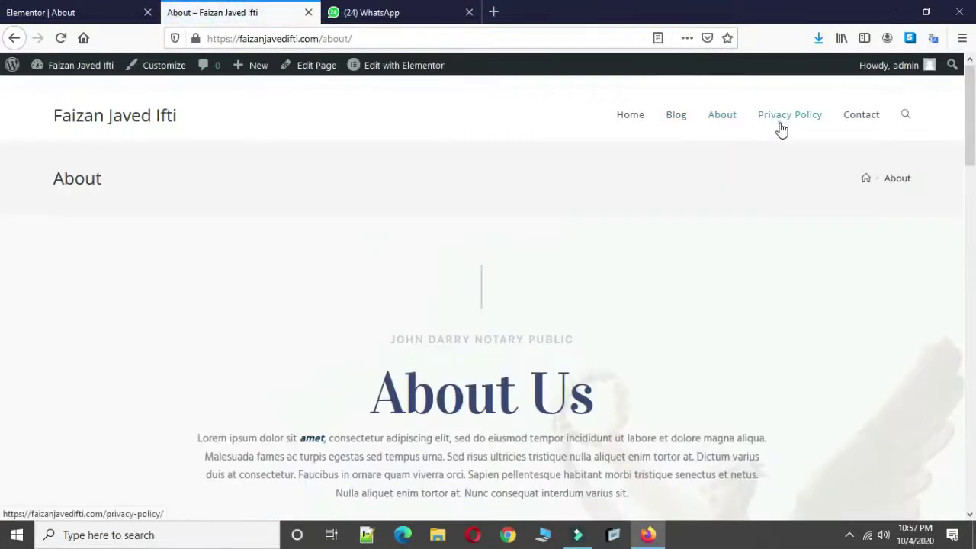
{"action": "left_click", "coordinate": [782, 129]}
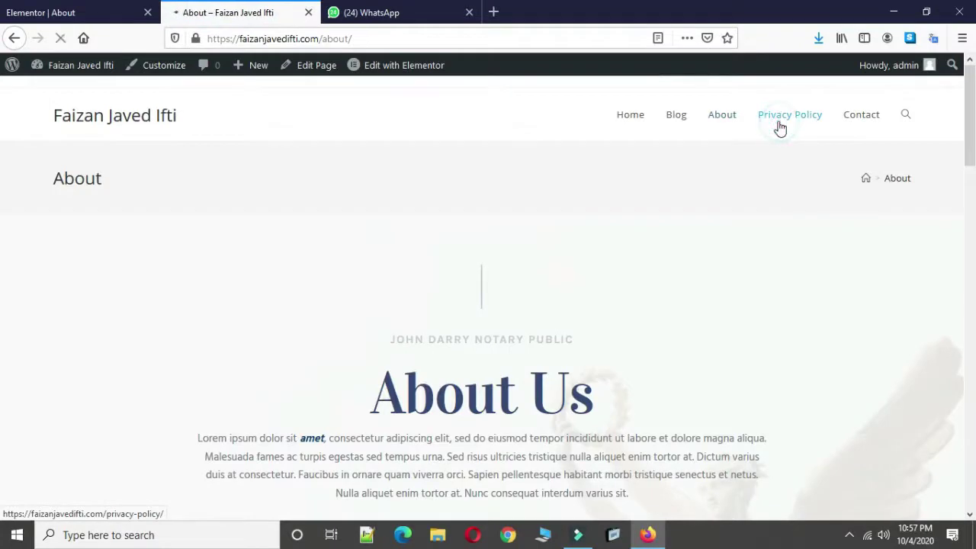
{"action": "scroll", "coordinate": [780, 129], "scroll_direction": "down", "scroll_amount": 10}
{"action": "left_click", "coordinate": [782, 128]}
{"action": "scroll", "coordinate": [778, 131], "scroll_direction": "down", "scroll_amount": 15}
{"action": "scroll", "coordinate": [776, 133], "scroll_direction": "up", "scroll_amount": 8}
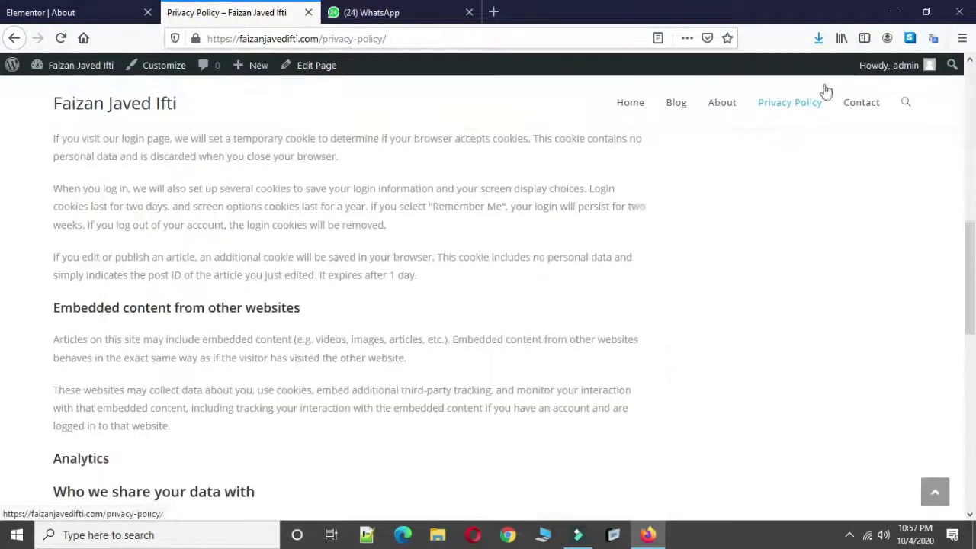
Scroll through the live Contact page, then return to the 'Elementor | About' tab.
{"action": "left_click", "coordinate": [849, 102]}
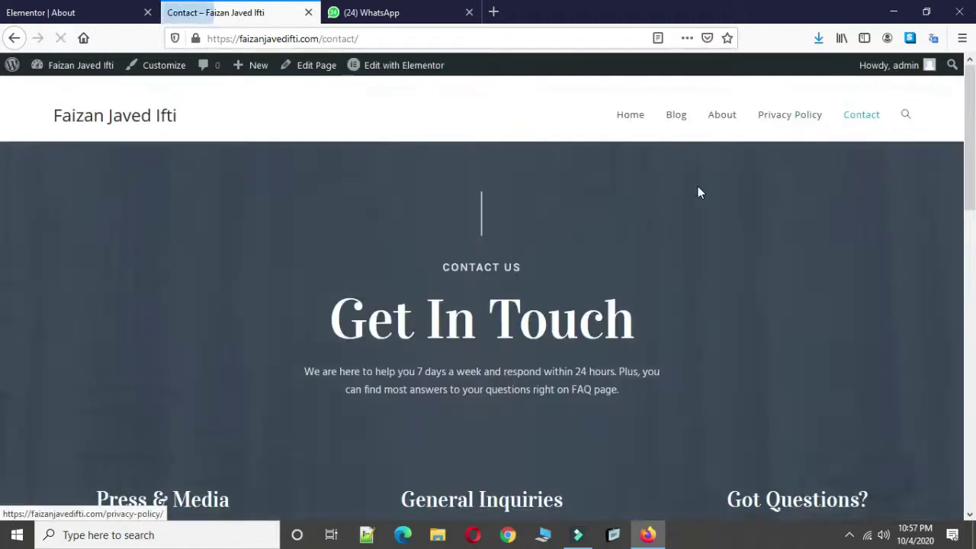
{"action": "scroll", "coordinate": [637, 203], "scroll_direction": "down", "scroll_amount": 4}
{"action": "scroll", "coordinate": [639, 211], "scroll_direction": "down", "scroll_amount": 5}
{"action": "scroll", "coordinate": [638, 211], "scroll_direction": "up", "scroll_amount": 5}
{"action": "scroll", "coordinate": [638, 211], "scroll_direction": "down", "scroll_amount": 6}
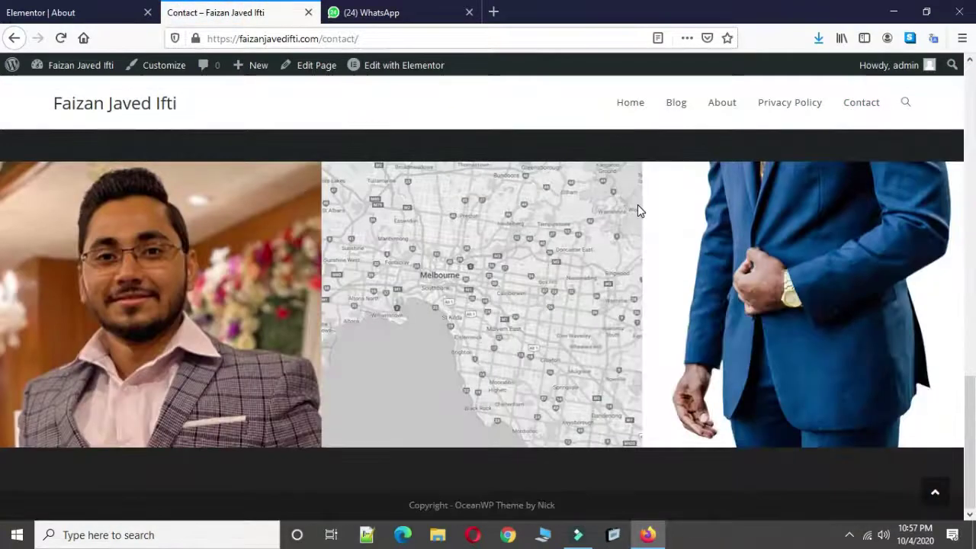
{"action": "scroll", "coordinate": [640, 206], "scroll_direction": "up", "scroll_amount": 8}
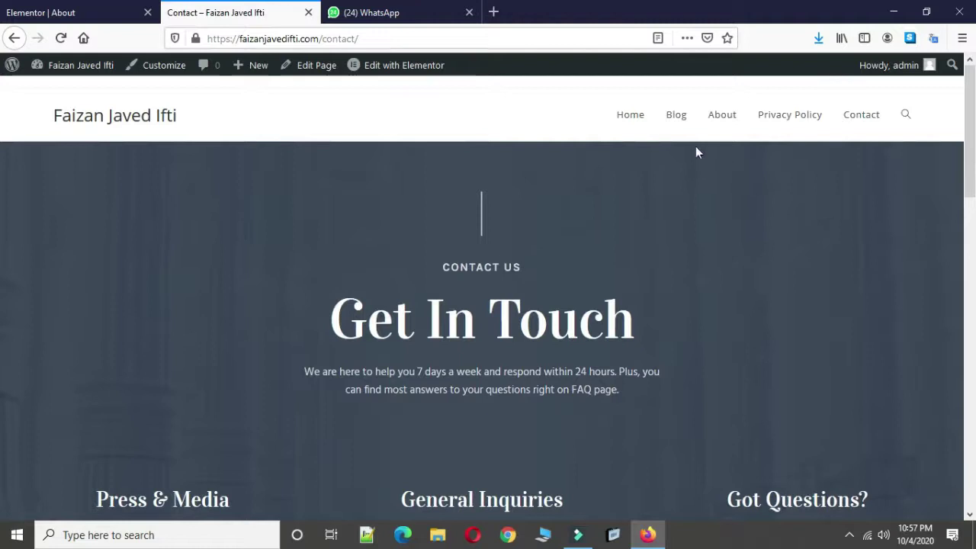
{"action": "scroll", "coordinate": [258, 167], "scroll_direction": "down", "scroll_amount": 8}
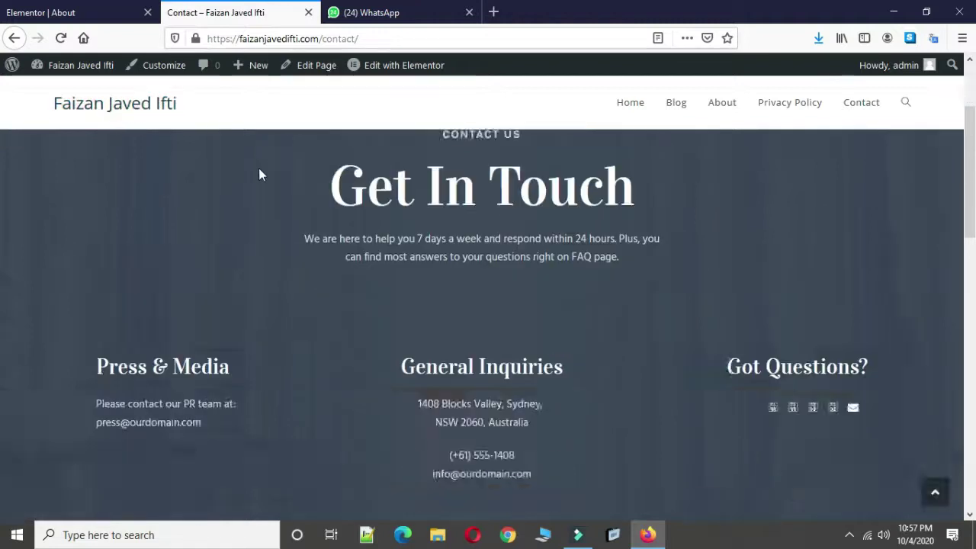
{"action": "scroll", "coordinate": [260, 169], "scroll_direction": "up", "scroll_amount": 8}
{"action": "left_click", "coordinate": [77, 23]}
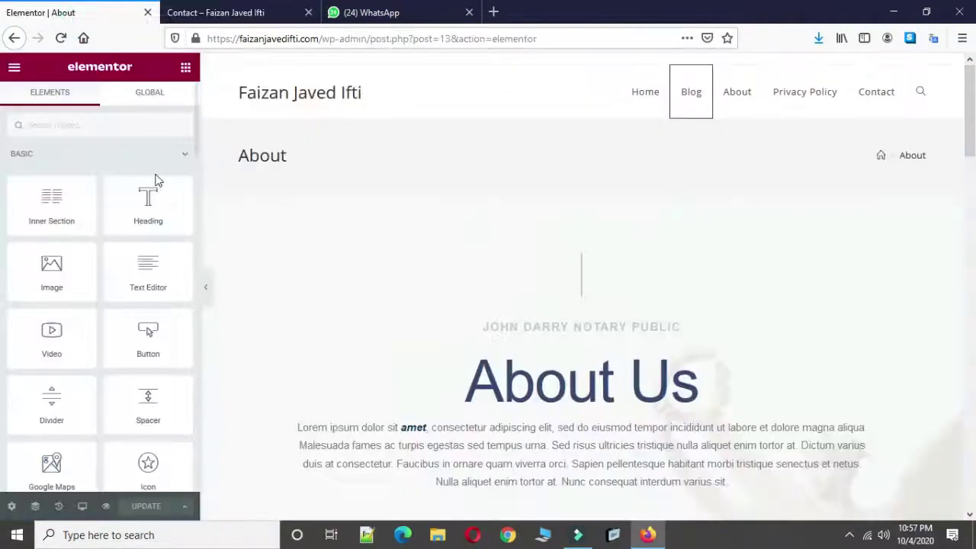
Dismiss the low-battery notification and go back from Elementor to the About page's standard edit screen.
{"action": "scroll", "coordinate": [145, 290], "scroll_direction": "down", "scroll_amount": 2}
{"action": "scroll", "coordinate": [382, 279], "scroll_direction": "down", "scroll_amount": 4}
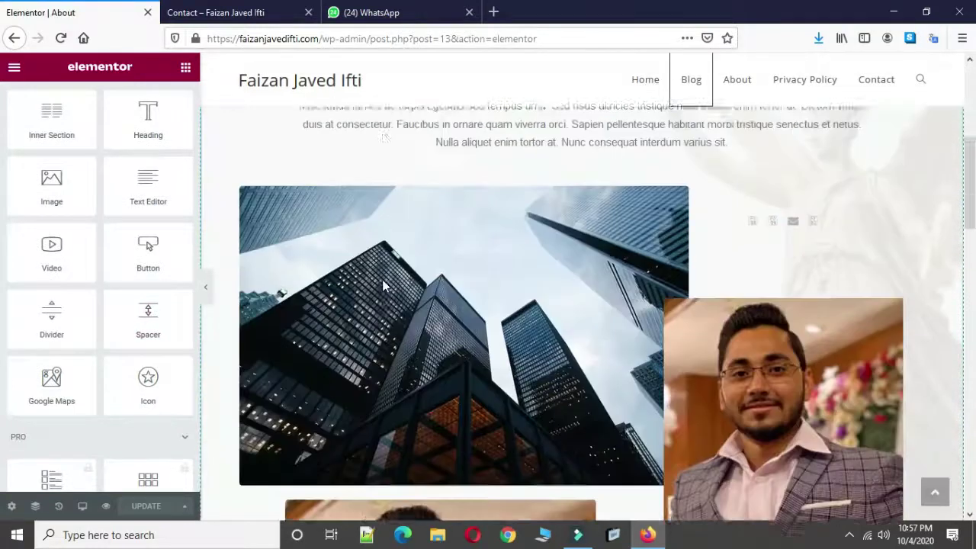
{"action": "scroll", "coordinate": [382, 279], "scroll_direction": "up", "scroll_amount": 4}
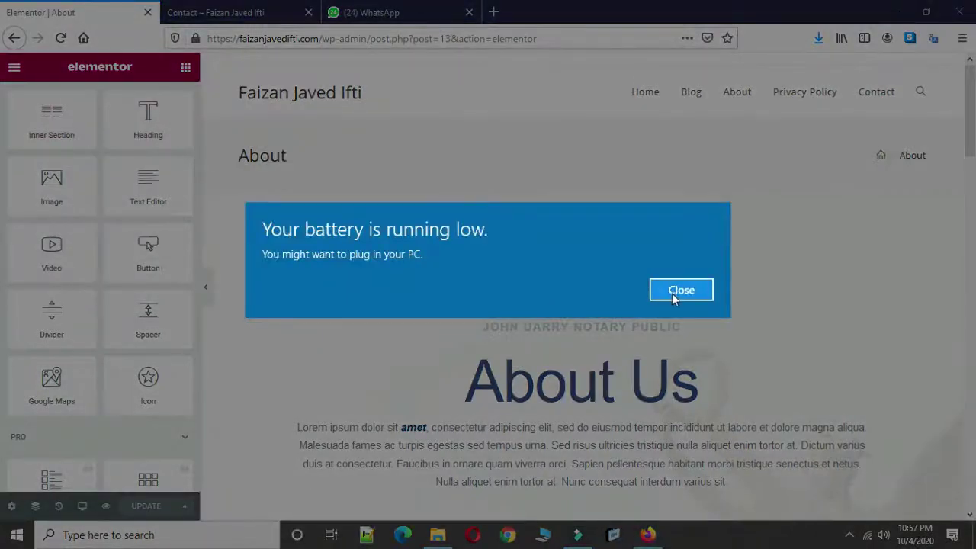
{"action": "left_click", "coordinate": [681, 291]}
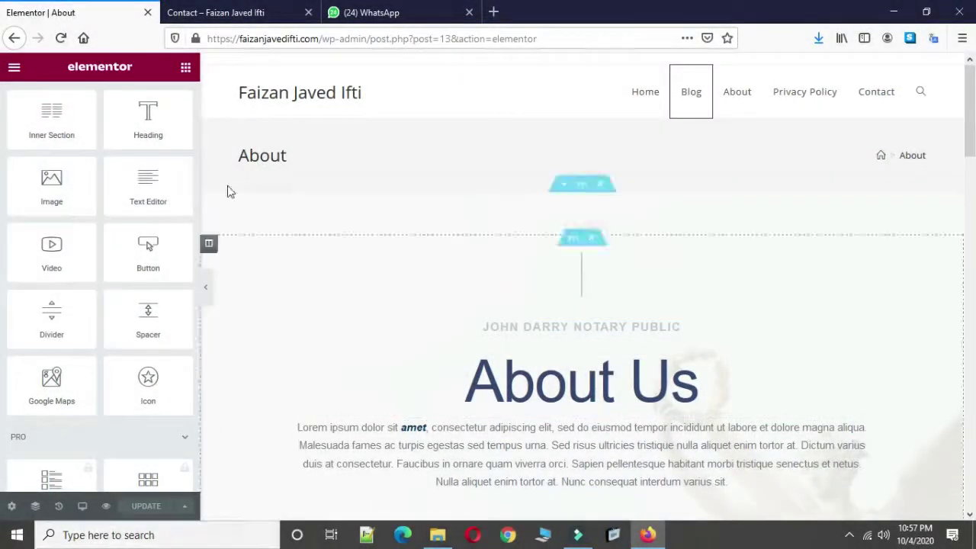
{"action": "left_click", "coordinate": [17, 38]}
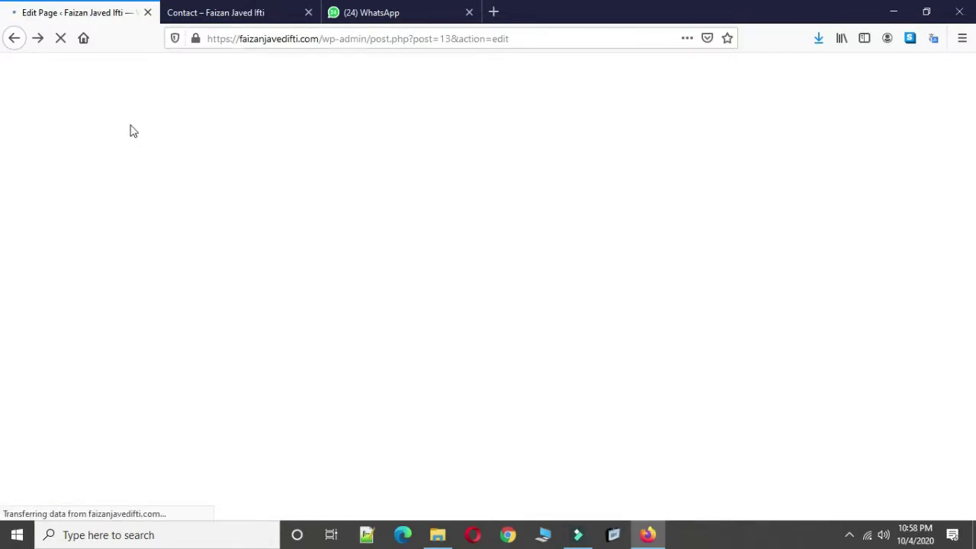
Set the About page to 100% Full Width with Display Page Title disabled, and update it.
{"action": "scroll", "coordinate": [605, 348], "scroll_direction": "down", "scroll_amount": 5}
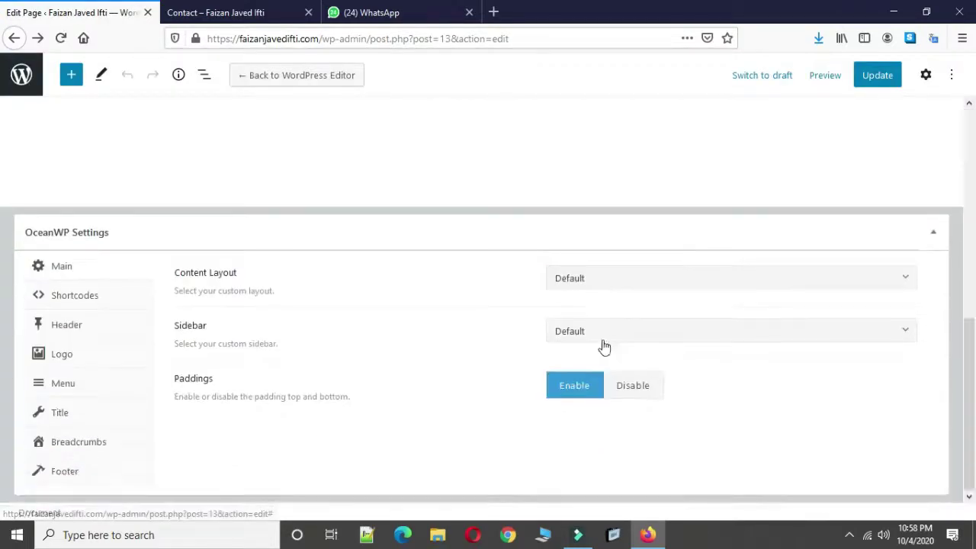
{"action": "left_click", "coordinate": [628, 277]}
{"action": "left_click", "coordinate": [629, 408]}
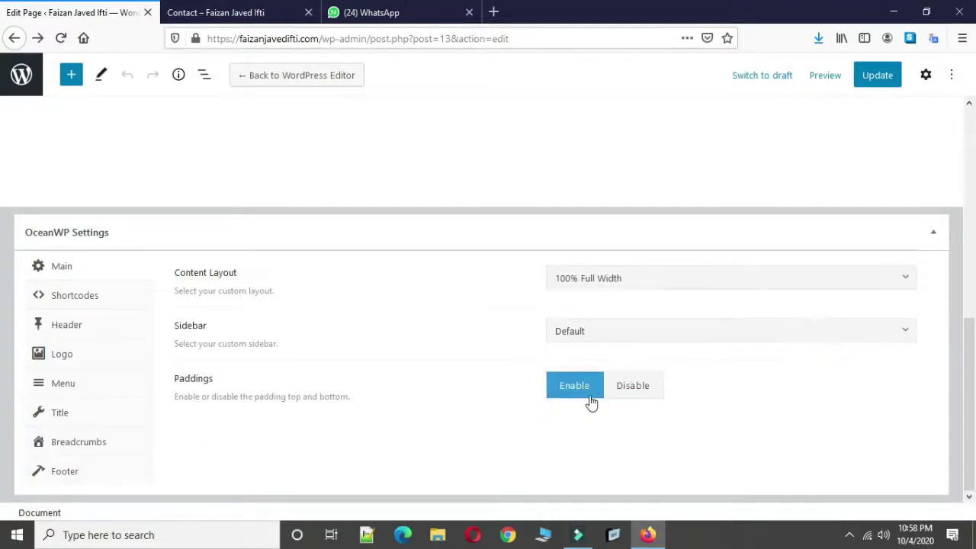
{"action": "left_click", "coordinate": [59, 414]}
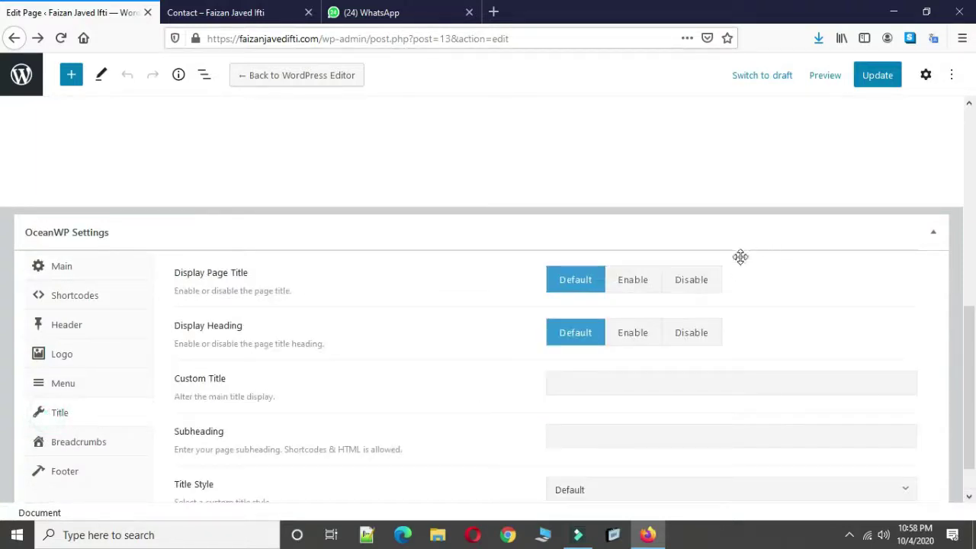
{"action": "left_click", "coordinate": [698, 293]}
{"action": "left_click", "coordinate": [880, 80]}
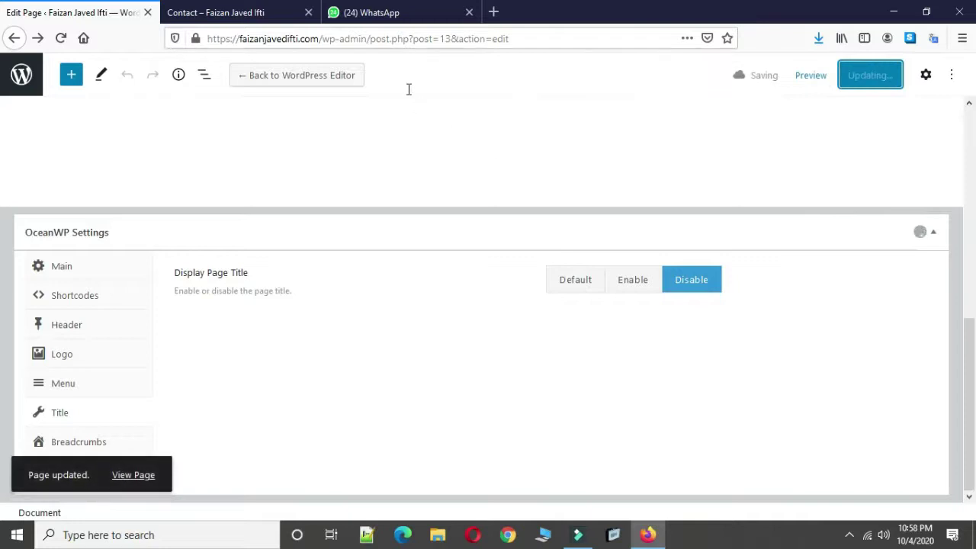
{"action": "left_click", "coordinate": [252, 16]}
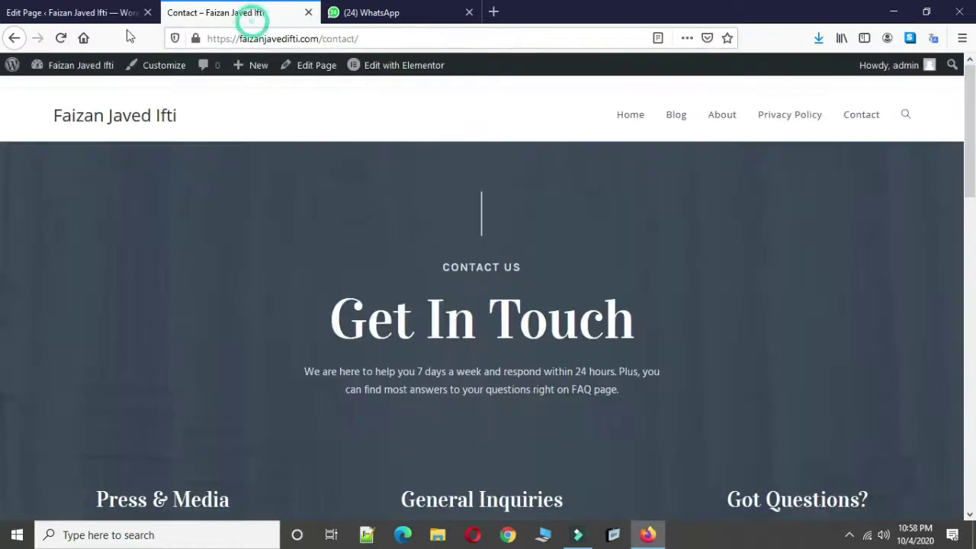
Reload the live site and check the About, home, Blog, Privacy Policy and Contact pages.
{"action": "left_click", "coordinate": [61, 38]}
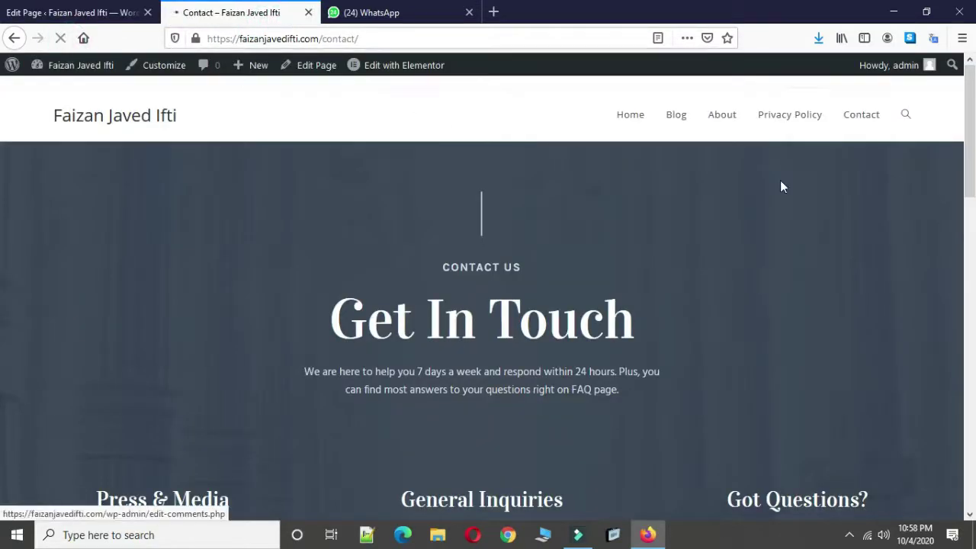
{"action": "left_click", "coordinate": [721, 121]}
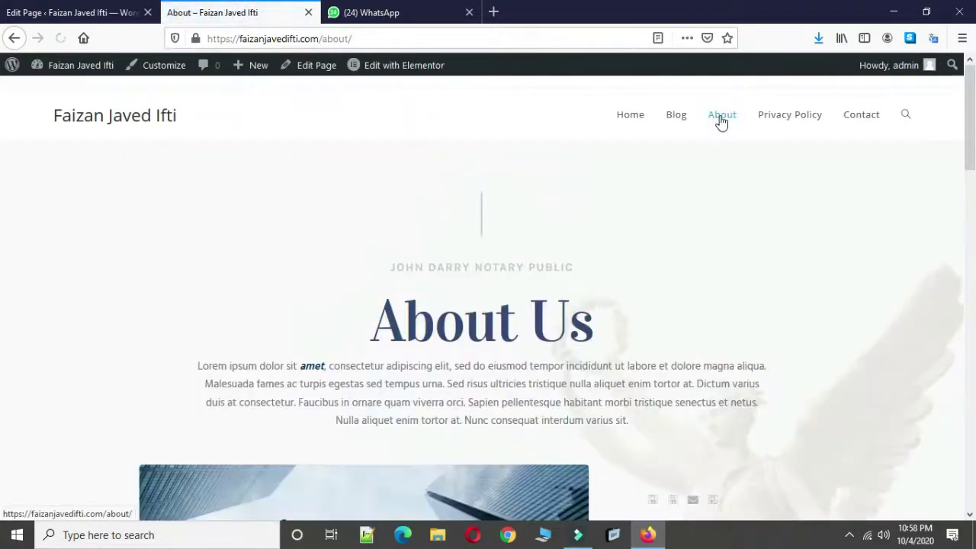
{"action": "left_click", "coordinate": [647, 120]}
{"action": "left_click", "coordinate": [674, 122]}
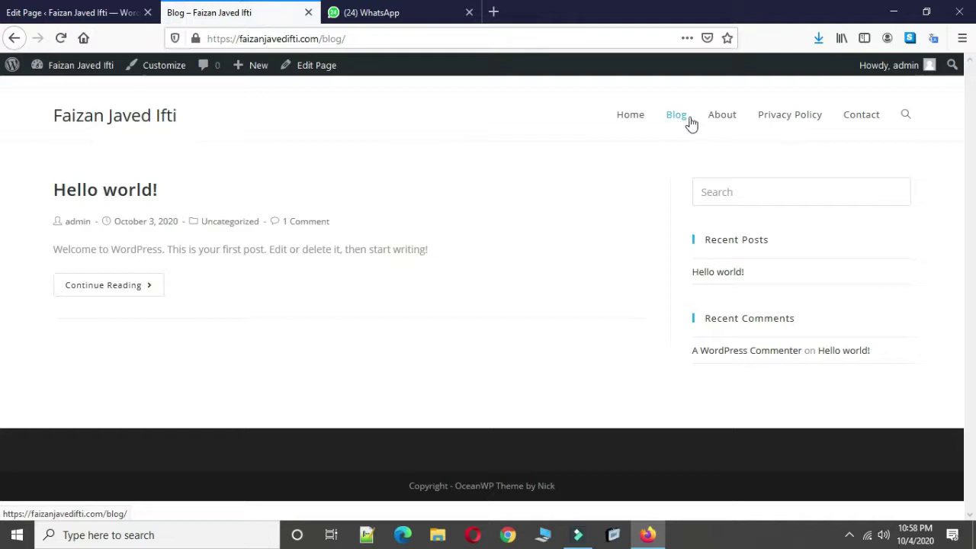
{"action": "left_click", "coordinate": [778, 119]}
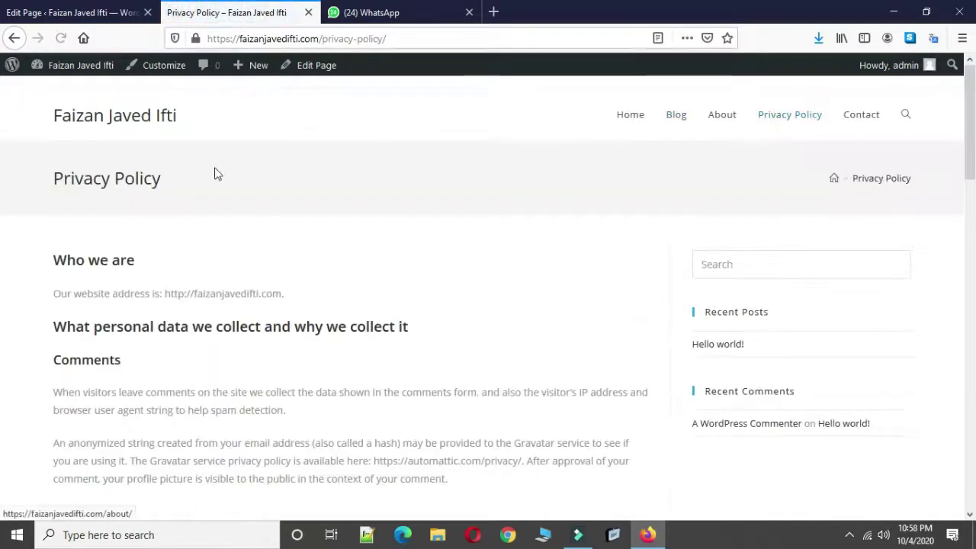
{"action": "left_click", "coordinate": [875, 117]}
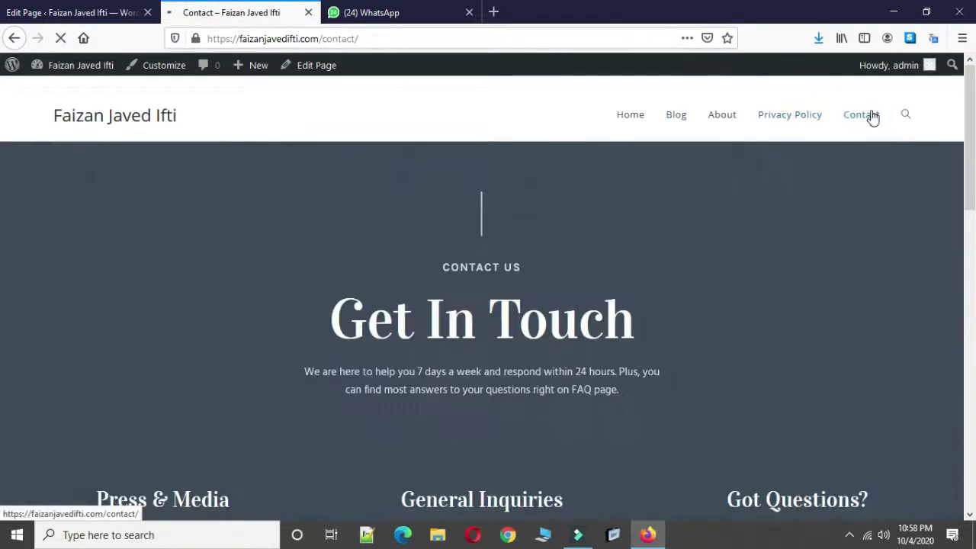
Open the Privacy Policy page for editing from the Pages list.
{"action": "left_click", "coordinate": [93, 18]}
{"action": "scroll", "coordinate": [149, 202], "scroll_direction": "up", "scroll_amount": 4}
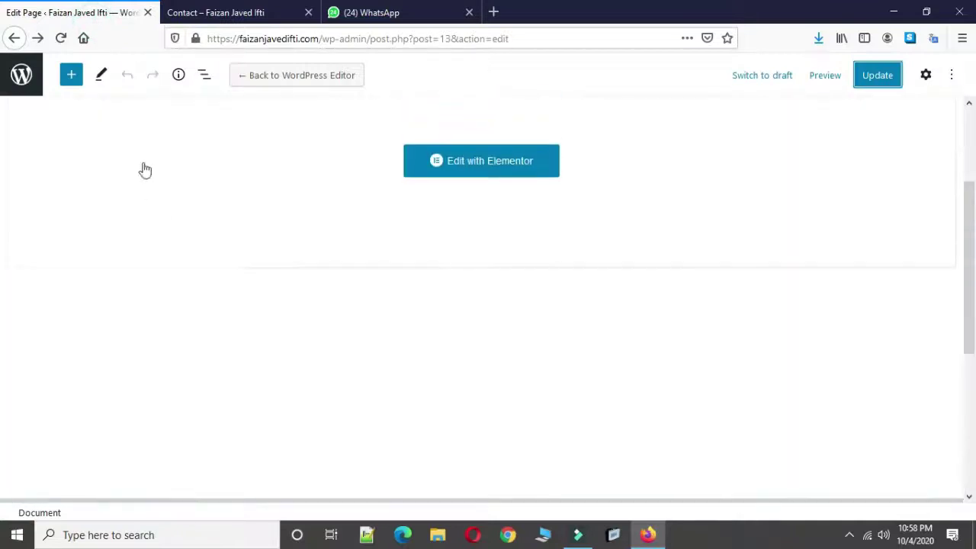
{"action": "left_click", "coordinate": [19, 86]}
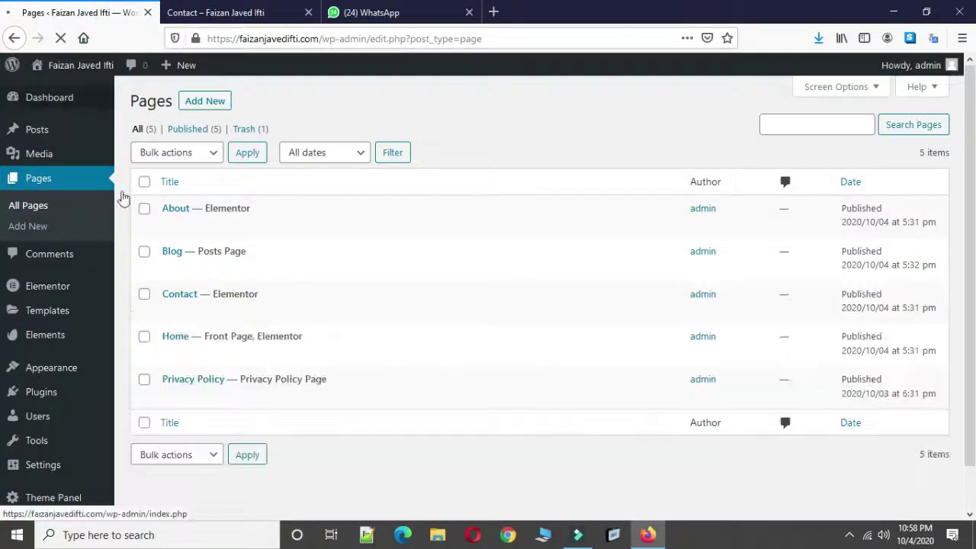
{"action": "left_click", "coordinate": [171, 396]}
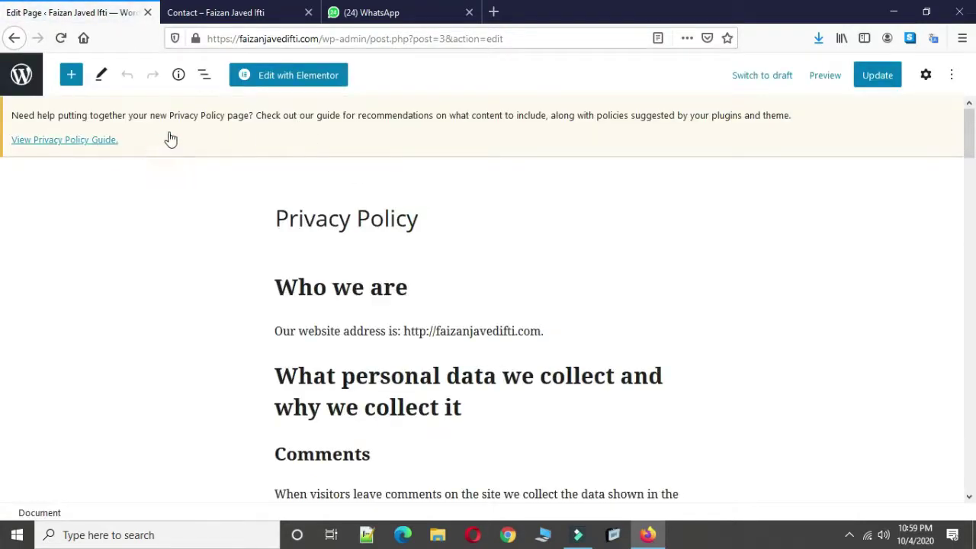
Set the Privacy Policy page to 100% Full Width with its title hidden, and update.
{"action": "scroll", "coordinate": [207, 150], "scroll_direction": "down", "scroll_amount": 4}
{"action": "scroll", "coordinate": [206, 150], "scroll_direction": "up", "scroll_amount": 3}
{"action": "scroll", "coordinate": [207, 150], "scroll_direction": "down", "scroll_amount": 4}
{"action": "scroll", "coordinate": [229, 141], "scroll_direction": "down", "scroll_amount": 15}
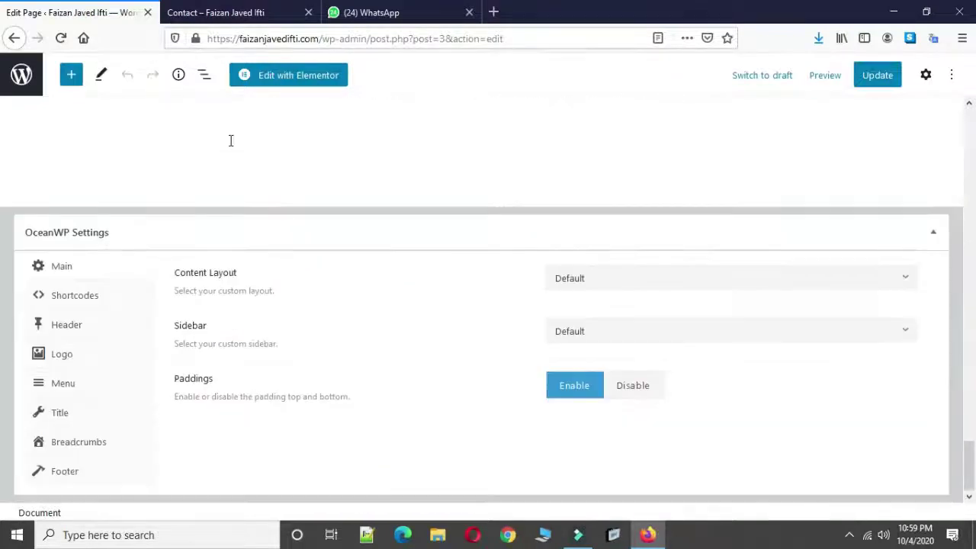
{"action": "left_click", "coordinate": [621, 276]}
{"action": "left_click", "coordinate": [592, 404]}
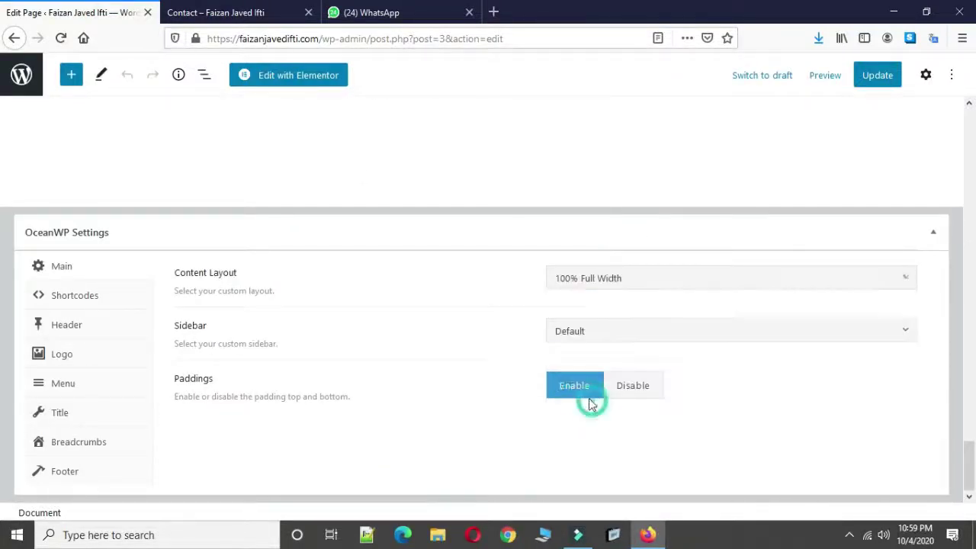
{"action": "left_click", "coordinate": [95, 417]}
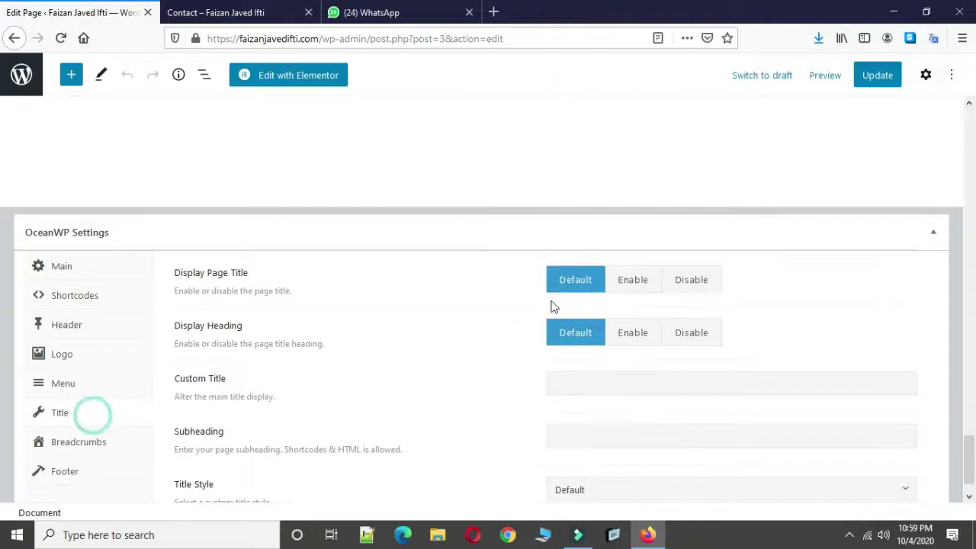
{"action": "left_click", "coordinate": [688, 283]}
{"action": "left_click", "coordinate": [870, 87]}
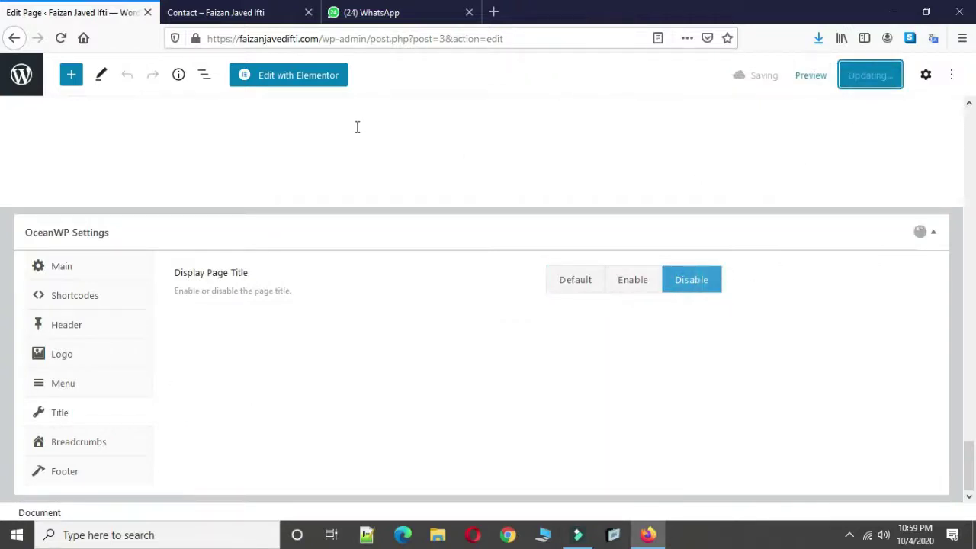
Check the live Privacy Policy page, then reset its content layout to Default and update.
{"action": "left_click", "coordinate": [194, 8]}
{"action": "left_click", "coordinate": [61, 39]}
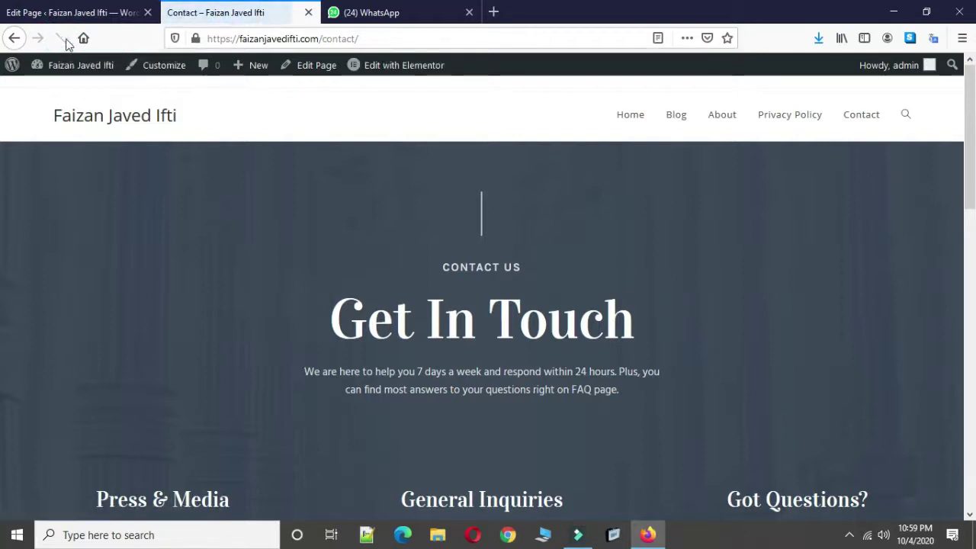
{"action": "left_click", "coordinate": [790, 115]}
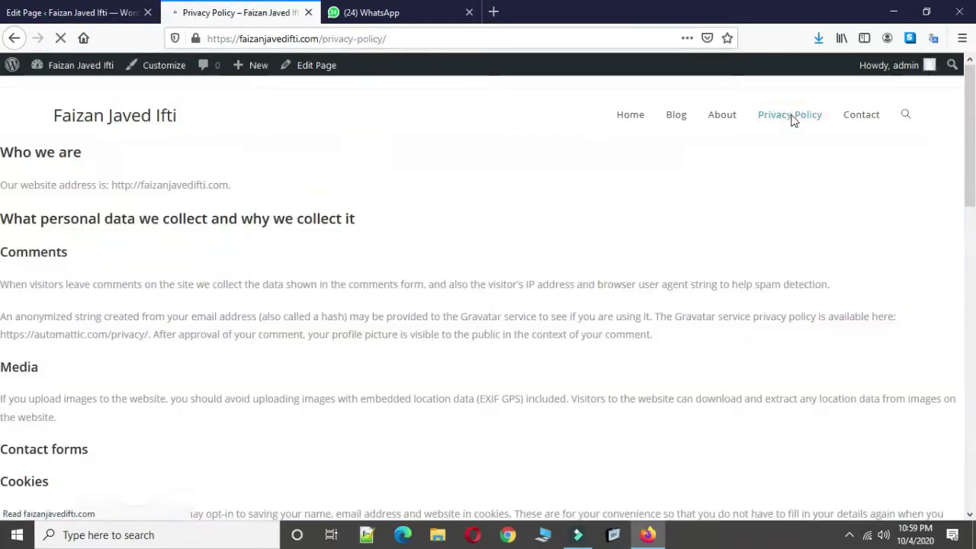
{"action": "left_click", "coordinate": [76, 12]}
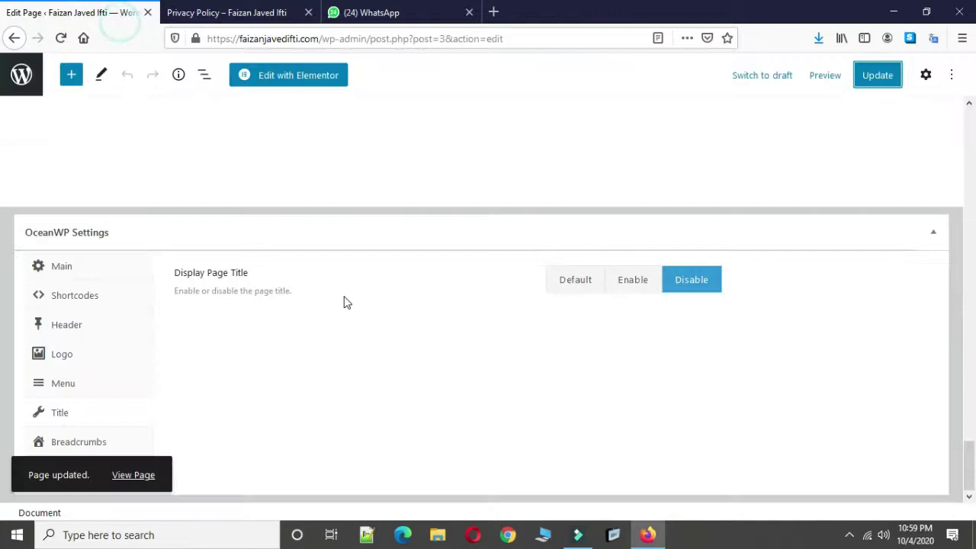
{"action": "left_click", "coordinate": [37, 267]}
{"action": "left_click", "coordinate": [623, 276]}
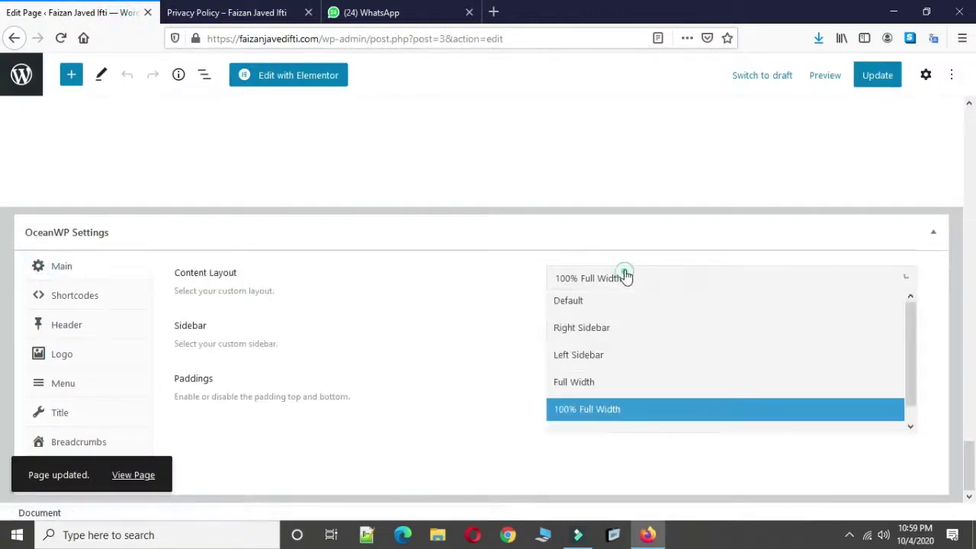
{"action": "left_click", "coordinate": [601, 302]}
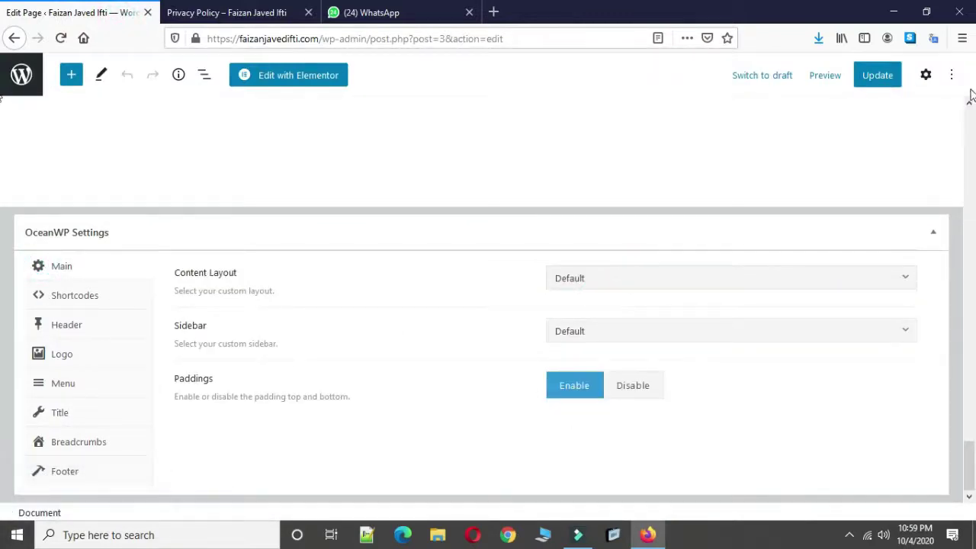
{"action": "left_click", "coordinate": [876, 77]}
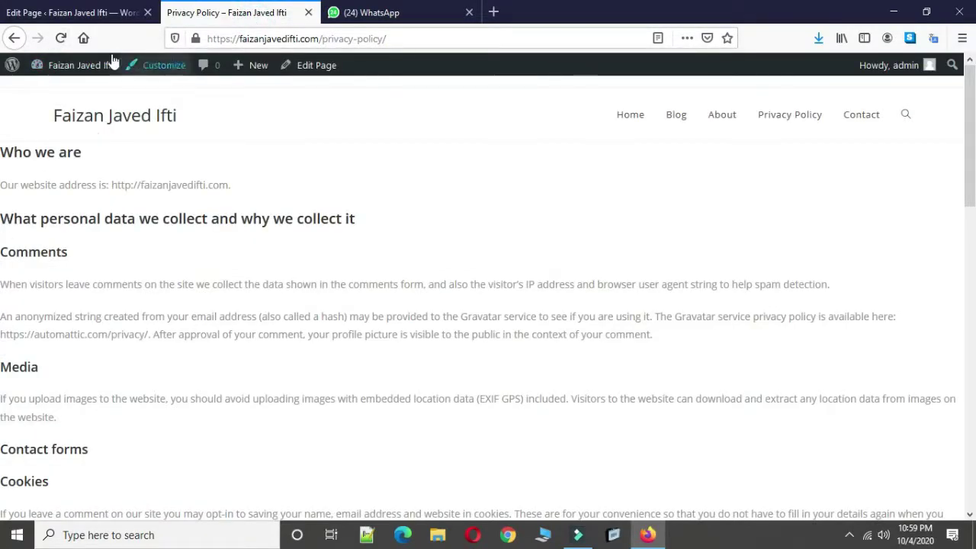
Reload the live Privacy Policy page to check the Default layout.
{"action": "left_click", "coordinate": [61, 37]}
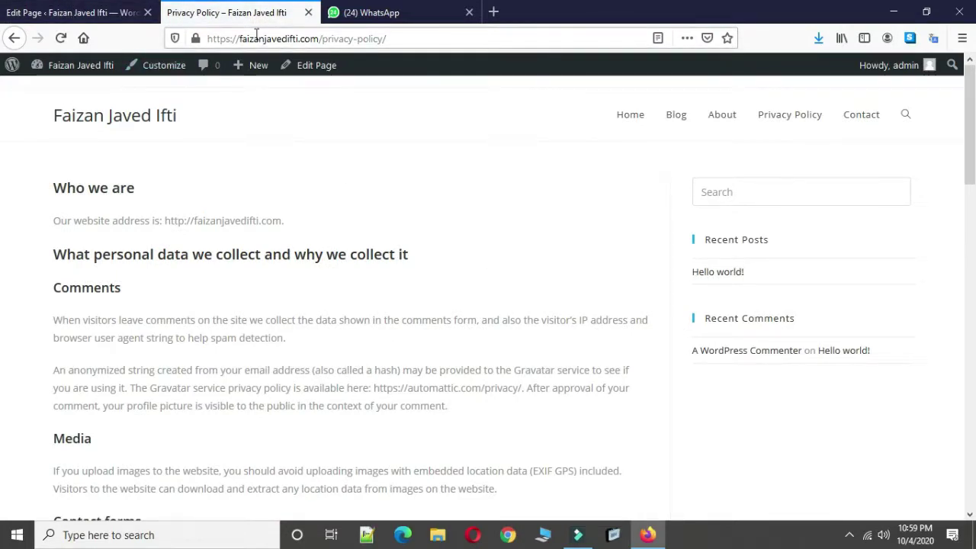
{"action": "left_click", "coordinate": [282, 37]}
{"action": "left_click", "coordinate": [292, 37]}
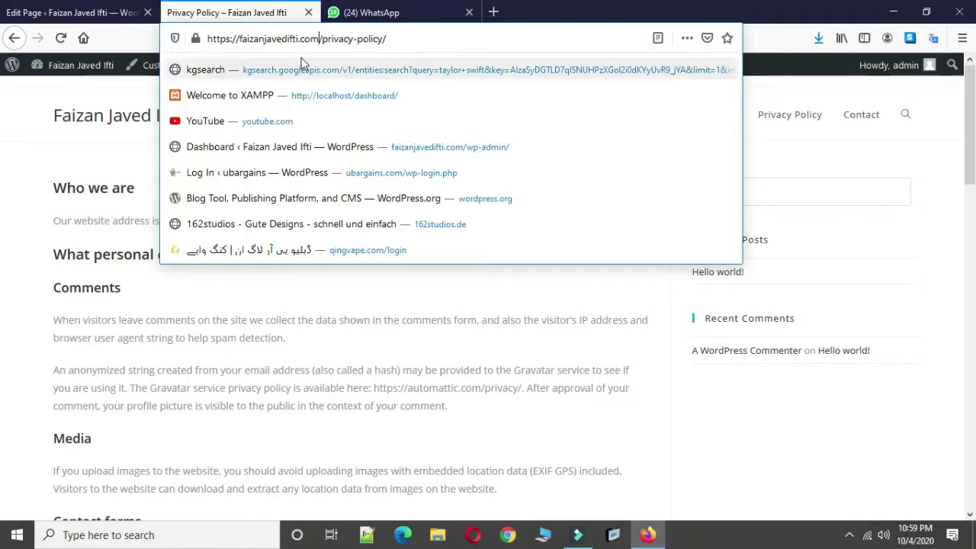
{"action": "left_click", "coordinate": [105, 268]}
{"action": "left_click", "coordinate": [17, 222]}
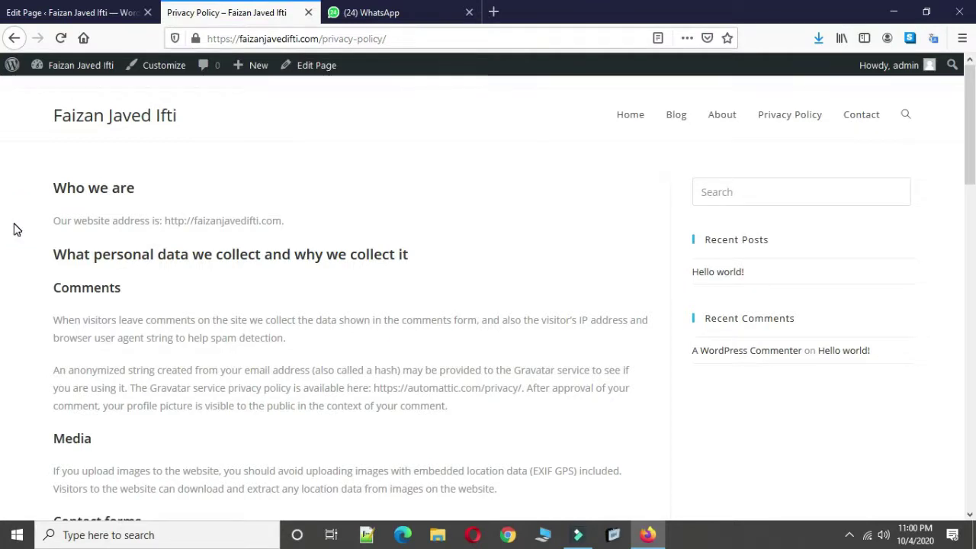
Scroll through the Privacy Policy page and its sidebar with search, recent posts and comments.
{"action": "scroll", "coordinate": [13, 229], "scroll_direction": "down", "scroll_amount": 2}
{"action": "scroll", "coordinate": [13, 228], "scroll_direction": "up", "scroll_amount": 1}
{"action": "scroll", "coordinate": [13, 229], "scroll_direction": "down", "scroll_amount": 1}
{"action": "scroll", "coordinate": [83, 206], "scroll_direction": "up", "scroll_amount": 2}
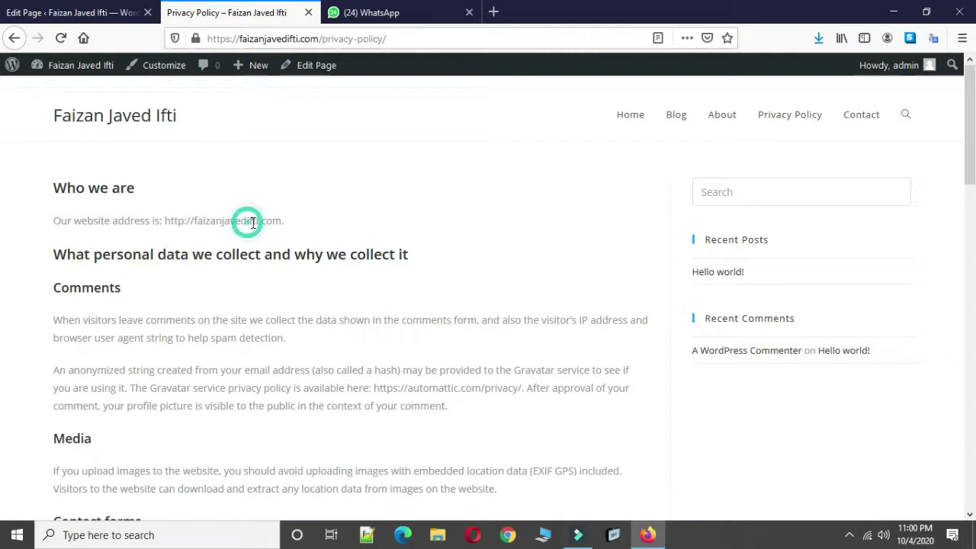
{"action": "scroll", "coordinate": [298, 299], "scroll_direction": "down", "scroll_amount": 4}
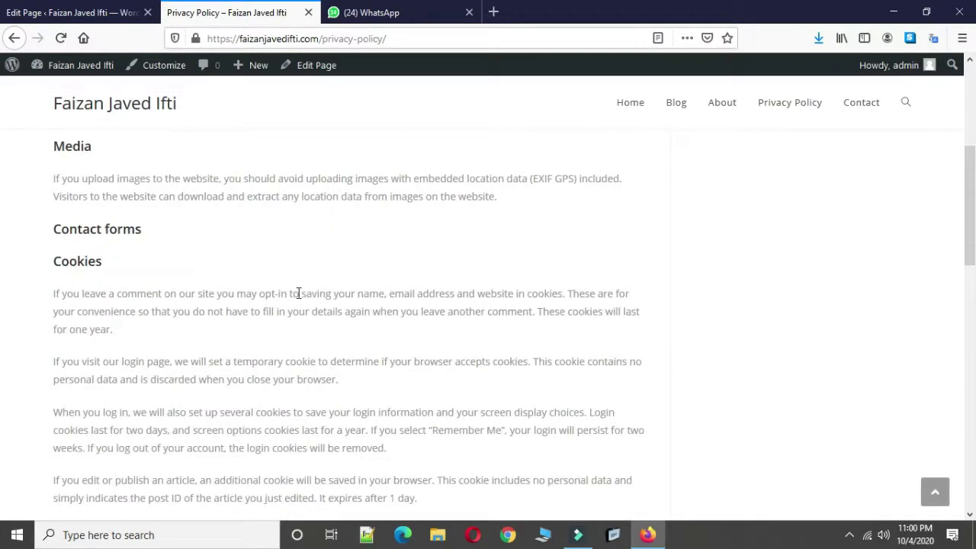
{"action": "scroll", "coordinate": [298, 293], "scroll_direction": "down", "scroll_amount": 5}
{"action": "scroll", "coordinate": [298, 298], "scroll_direction": "down", "scroll_amount": 3}
{"action": "scroll", "coordinate": [310, 285], "scroll_direction": "up", "scroll_amount": 12}
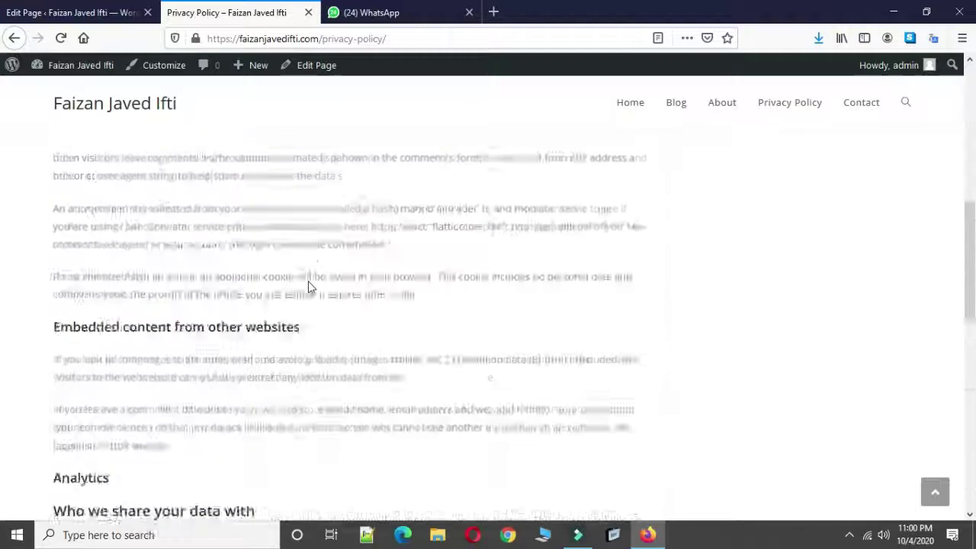
{"action": "scroll", "coordinate": [310, 284], "scroll_direction": "down", "scroll_amount": 1}
{"action": "scroll", "coordinate": [298, 283], "scroll_direction": "up", "scroll_amount": 1}
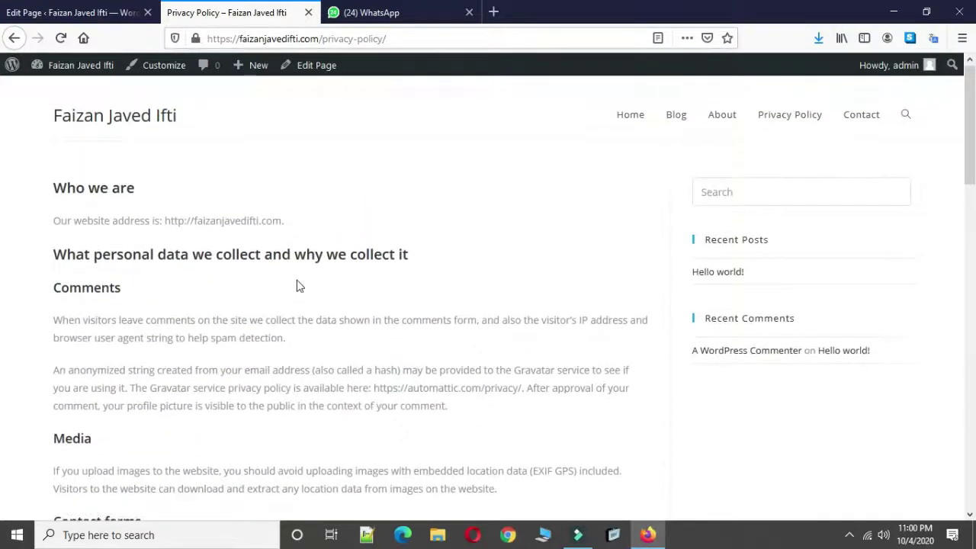
Open the homepage, reload it via the site title, and return to the Edit Page tab.
{"action": "left_click", "coordinate": [624, 120]}
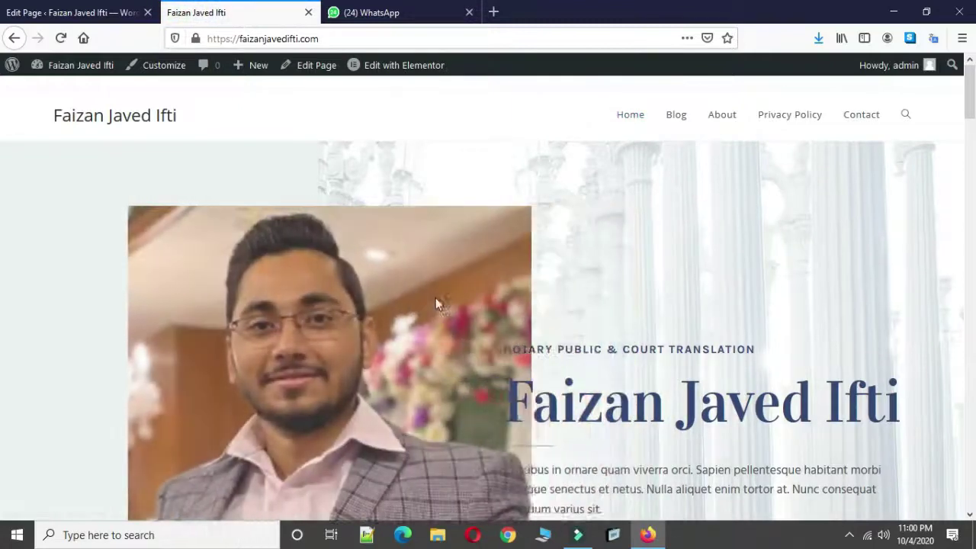
{"action": "scroll", "coordinate": [435, 301], "scroll_direction": "down", "scroll_amount": 7}
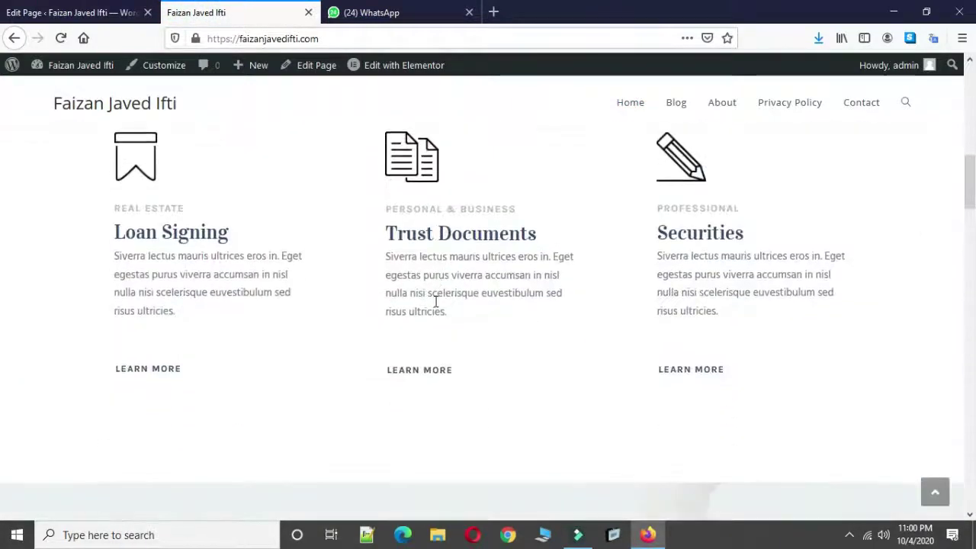
{"action": "scroll", "coordinate": [436, 307], "scroll_direction": "up", "scroll_amount": 7}
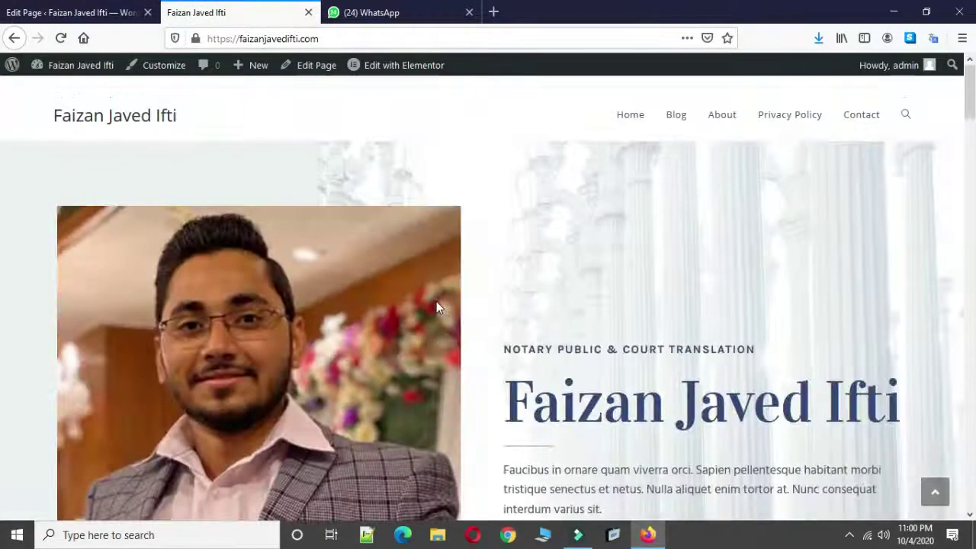
{"action": "left_click", "coordinate": [125, 119]}
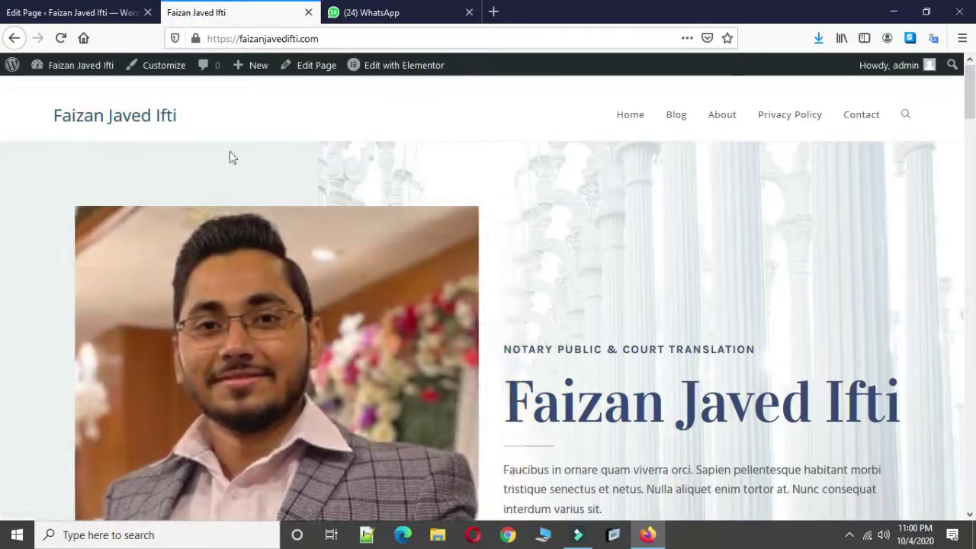
{"action": "left_click", "coordinate": [35, 9]}
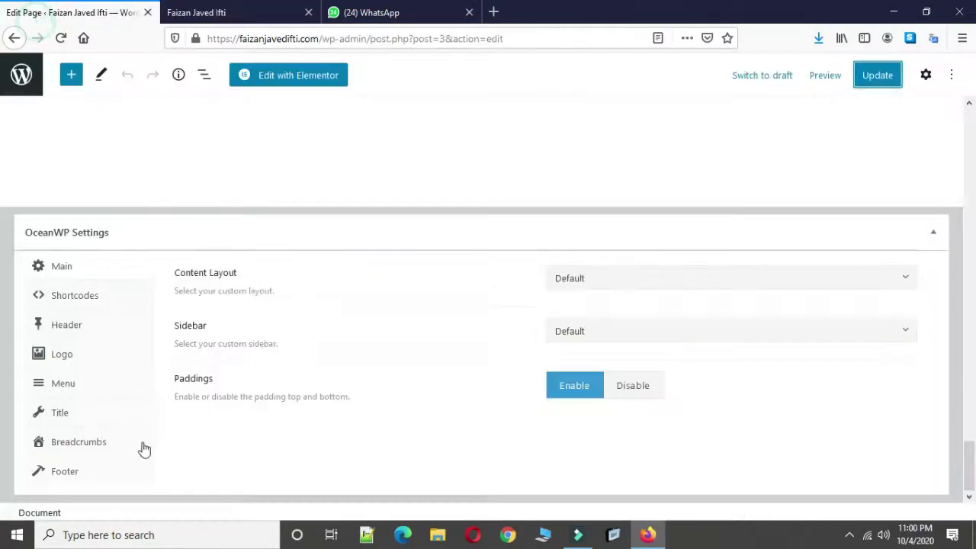
Go to Pages, then open Appearance > Customize for the OceanWP theme.
{"action": "left_click", "coordinate": [22, 77]}
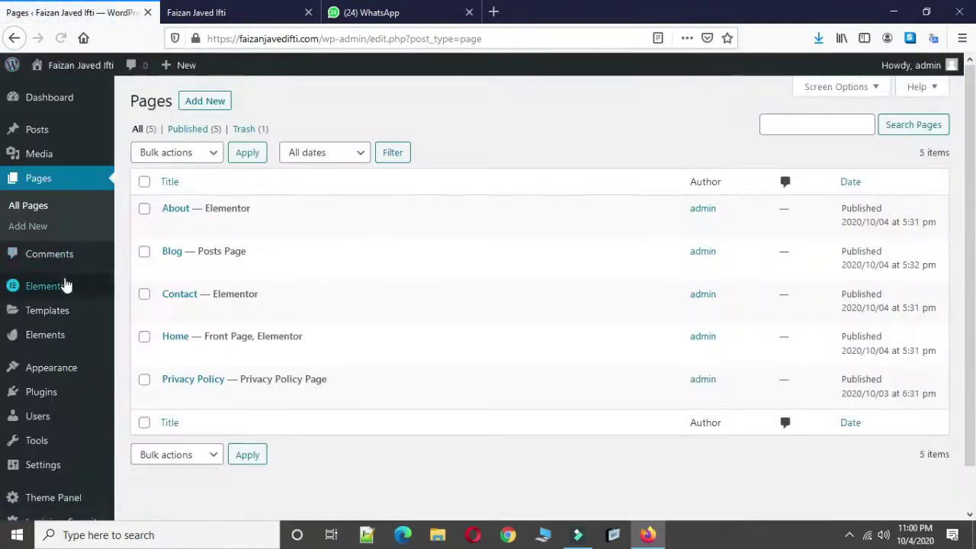
{"action": "mouse_move", "coordinate": [75, 369]}
{"action": "left_click", "coordinate": [143, 389]}
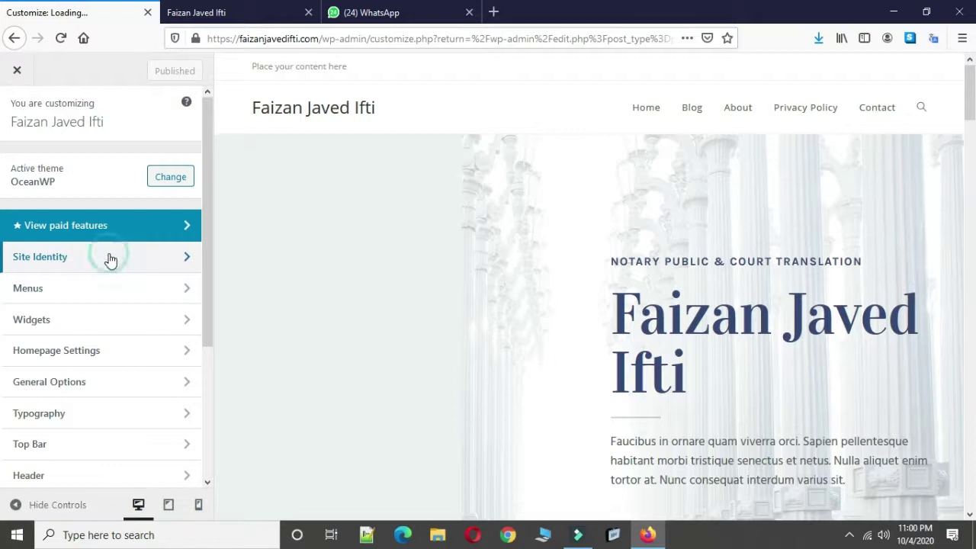
{"action": "left_click", "coordinate": [109, 257]}
{"action": "left_click", "coordinate": [119, 249]}
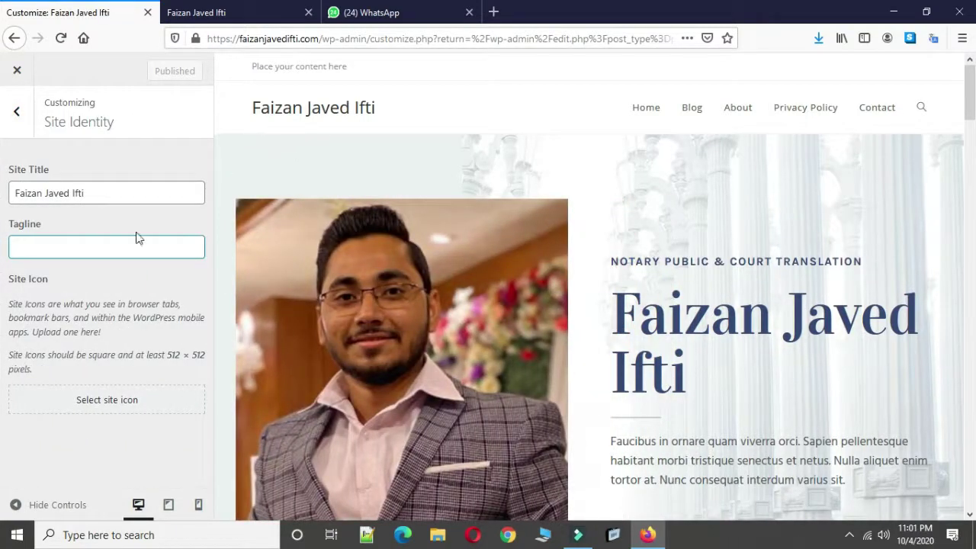
{"action": "left_click", "coordinate": [90, 400]}
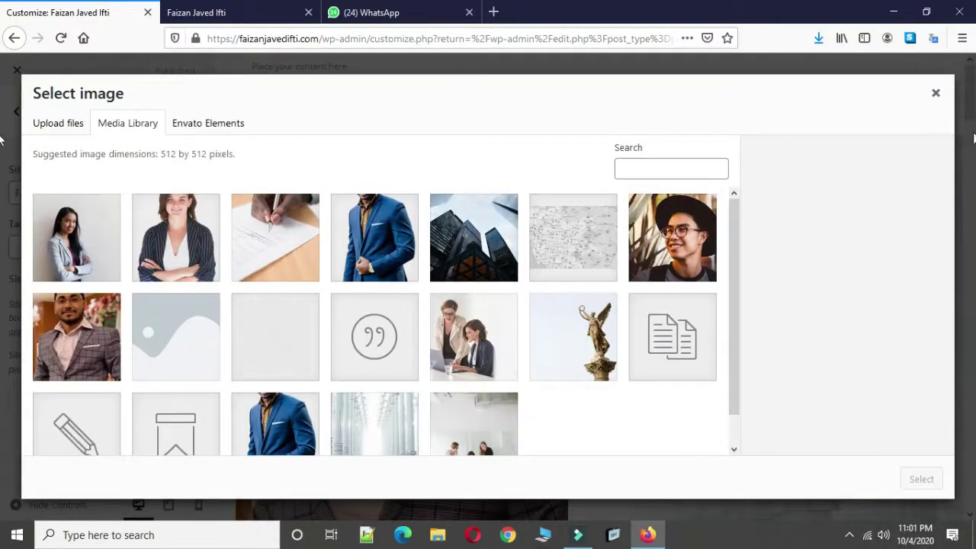
{"action": "left_click", "coordinate": [936, 94]}
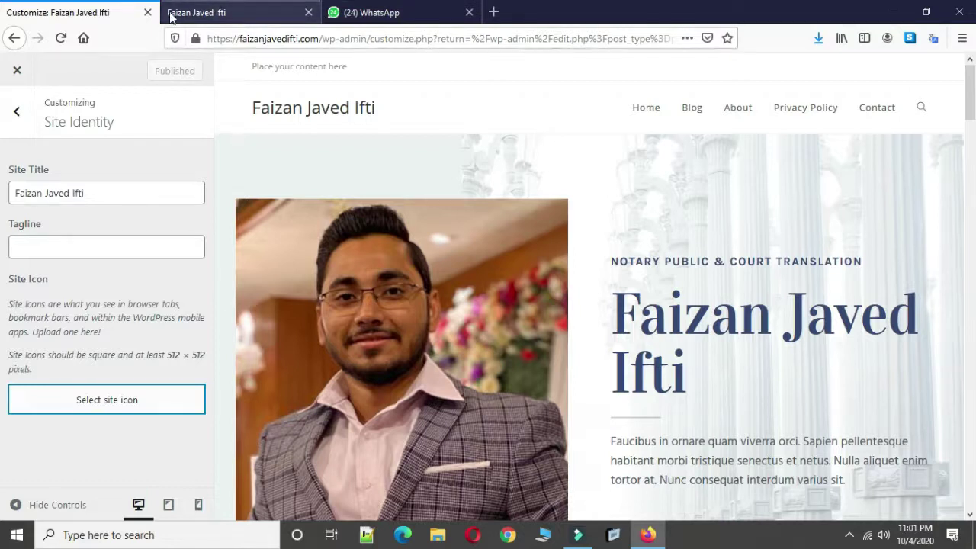
{"action": "left_click", "coordinate": [26, 124]}
{"action": "left_click", "coordinate": [118, 288]}
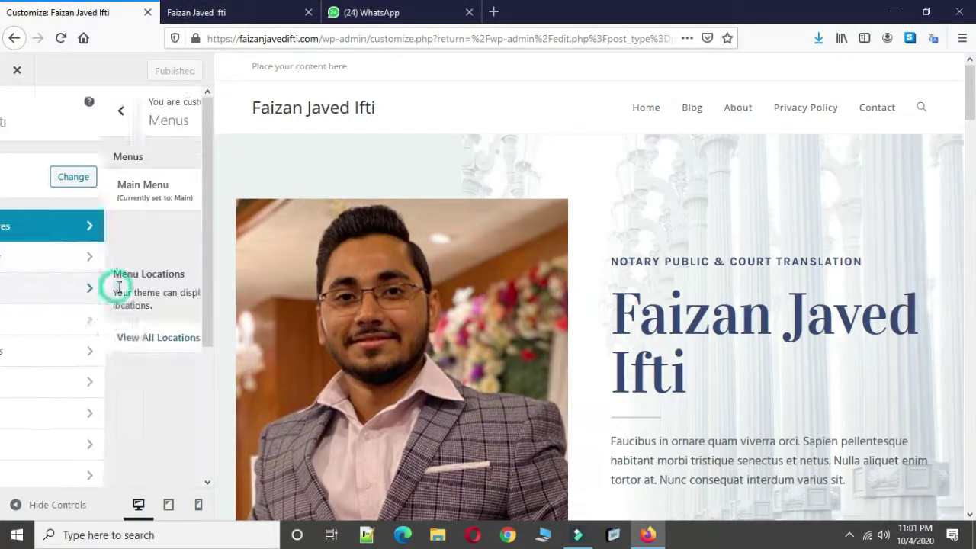
{"action": "left_click", "coordinate": [17, 126]}
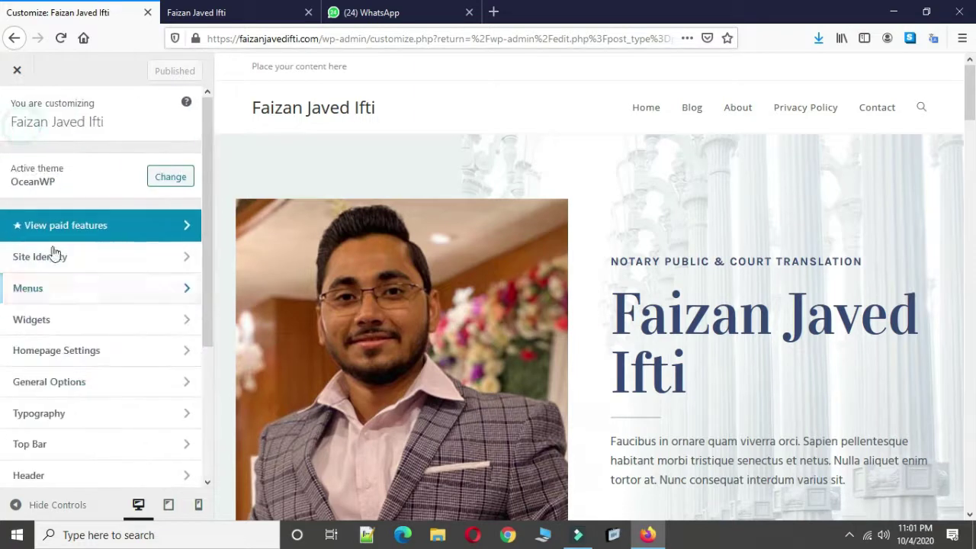
Open the Footer 1 widget area and add About Me and Contact Info widgets.
{"action": "left_click", "coordinate": [66, 324]}
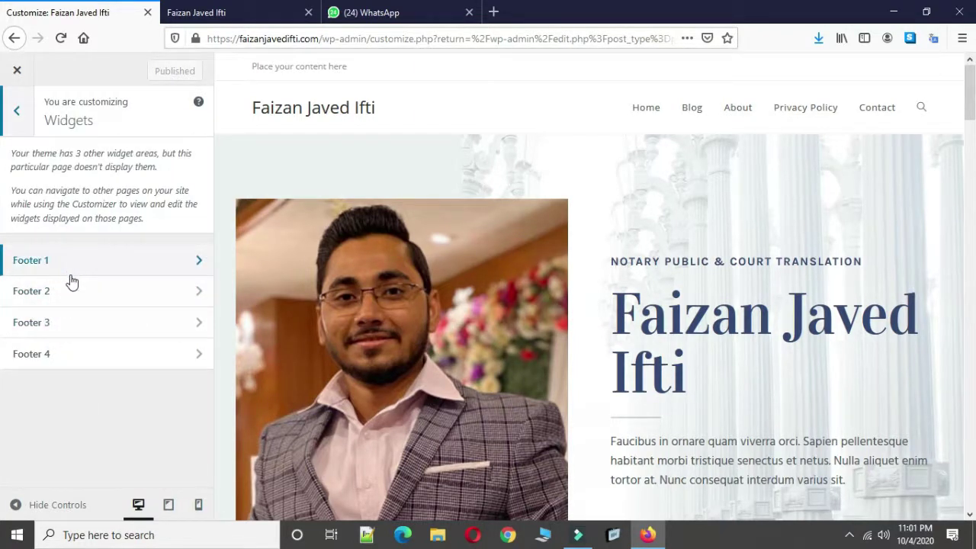
{"action": "scroll", "coordinate": [343, 431], "scroll_direction": "down", "scroll_amount": 15}
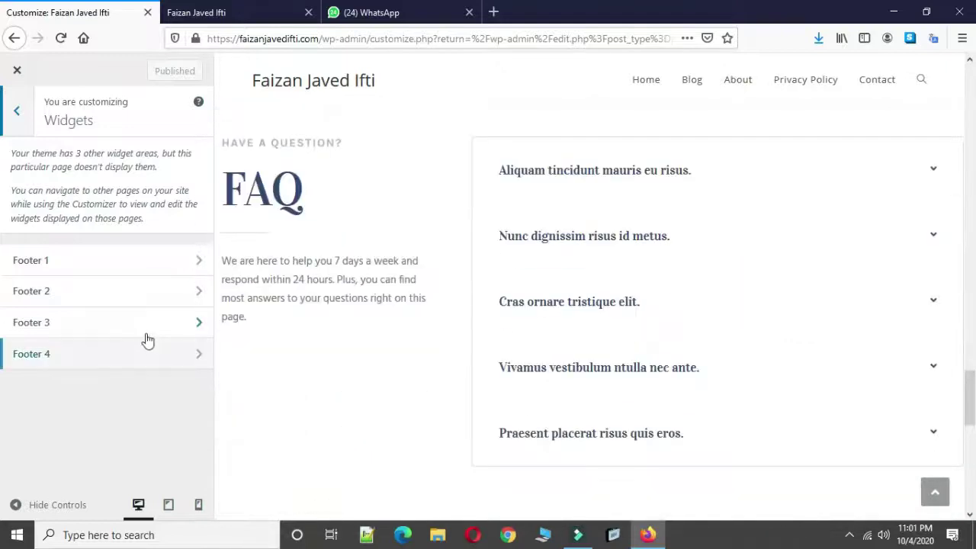
{"action": "left_click", "coordinate": [89, 263]}
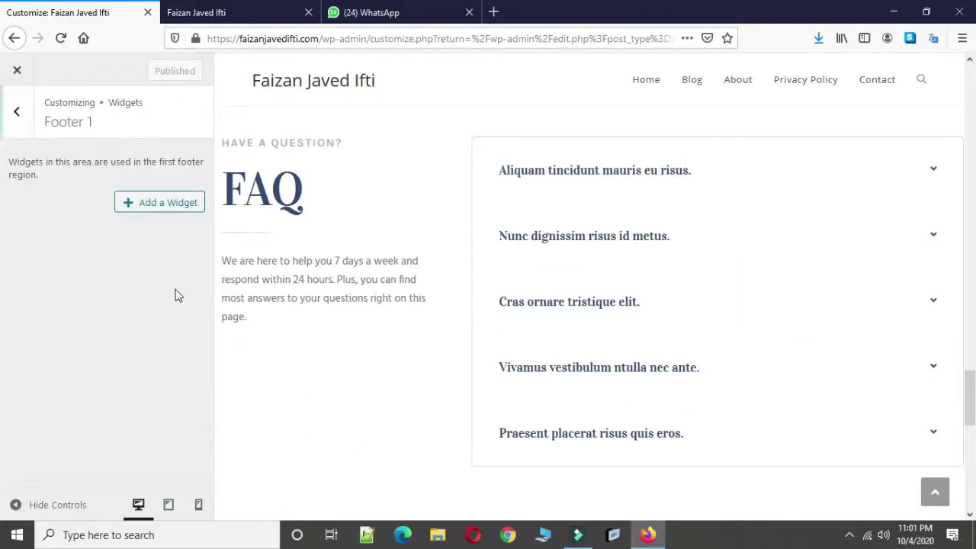
{"action": "left_click", "coordinate": [152, 209]}
{"action": "left_click", "coordinate": [318, 125]}
{"action": "left_click", "coordinate": [172, 200]}
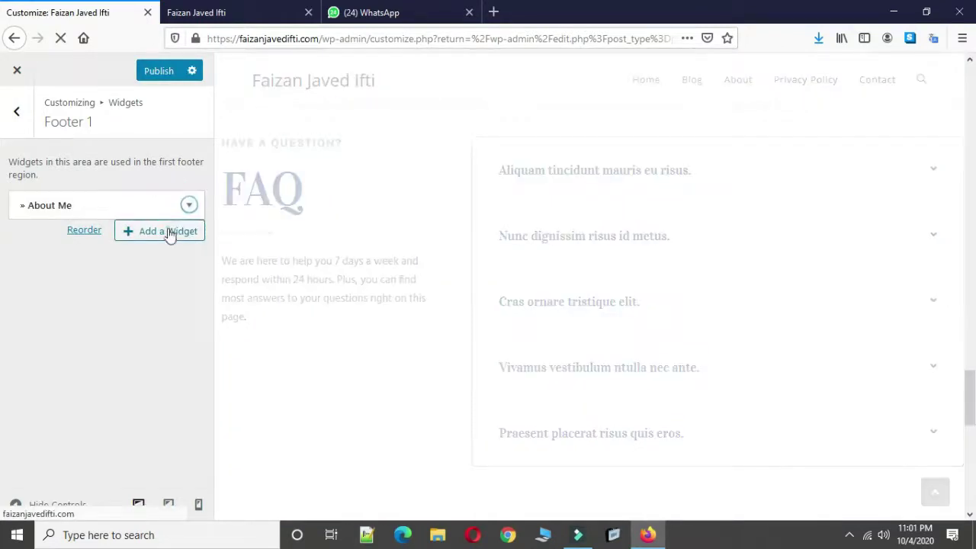
{"action": "left_click", "coordinate": [176, 234]}
{"action": "left_click", "coordinate": [330, 178]}
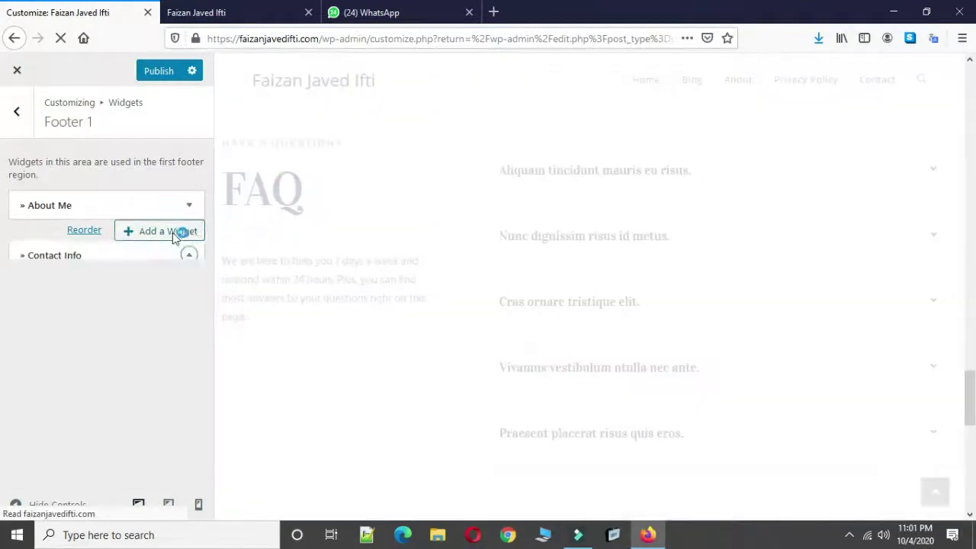
Collapse the Contact Info form and move on to the empty Footer 2 widget area.
{"action": "left_click", "coordinate": [175, 241]}
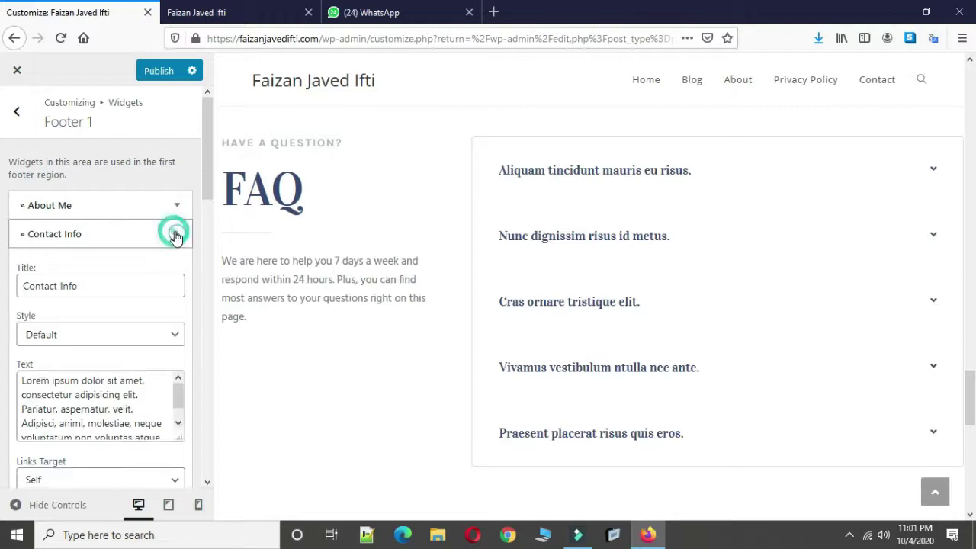
{"action": "left_click", "coordinate": [178, 257]}
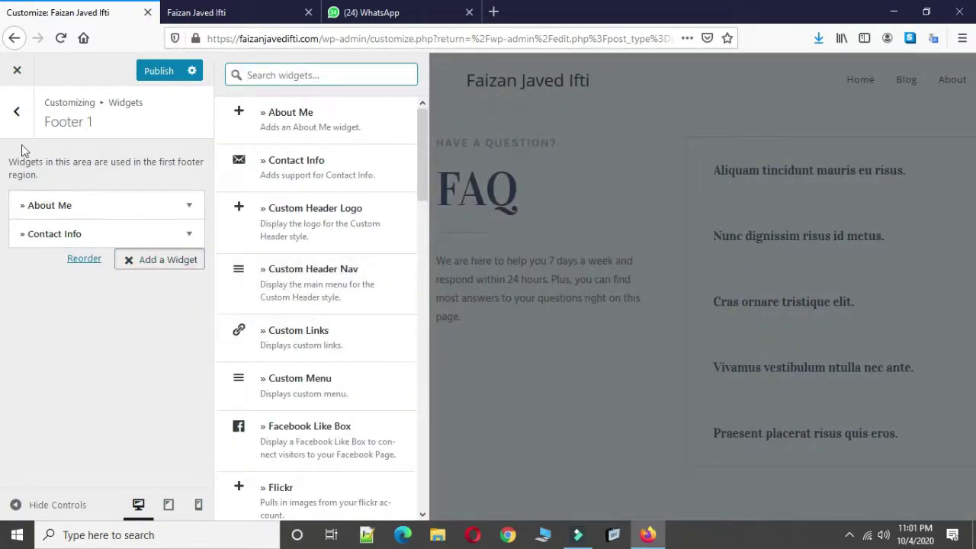
{"action": "left_click", "coordinate": [16, 113]}
{"action": "left_click", "coordinate": [117, 293]}
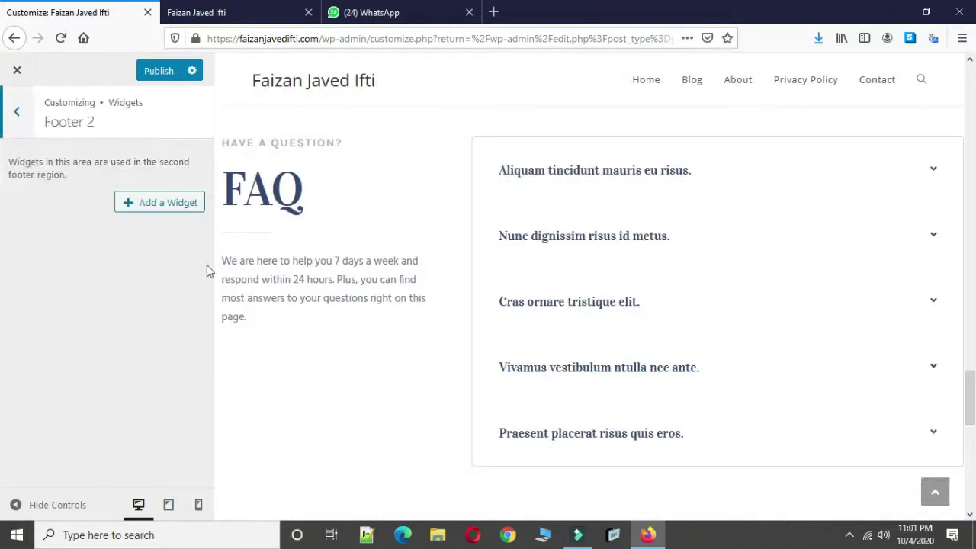
Add an Instagram widget to Footer 2 and collapse its form.
{"action": "left_click", "coordinate": [162, 207]}
{"action": "scroll", "coordinate": [321, 273], "scroll_direction": "down", "scroll_amount": 3}
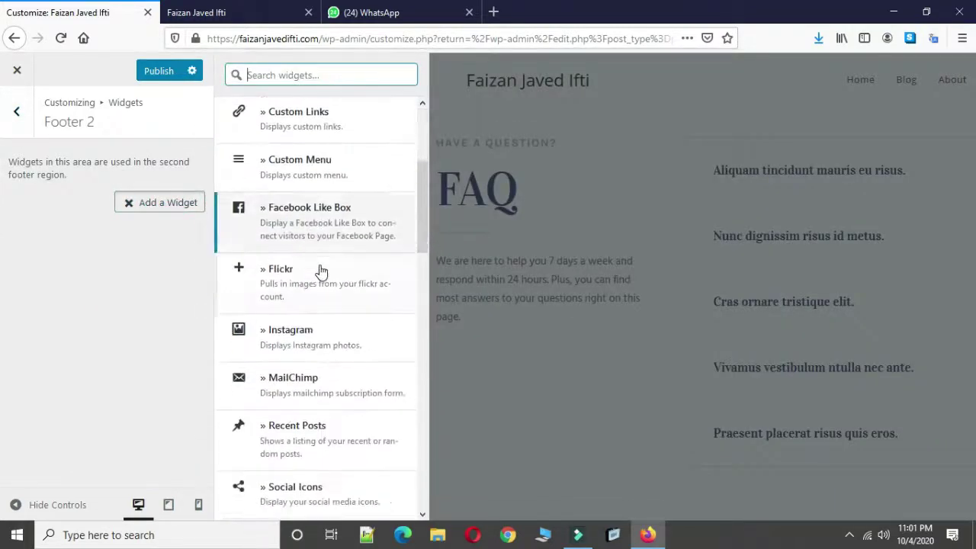
{"action": "scroll", "coordinate": [320, 272], "scroll_direction": "down", "scroll_amount": 4}
{"action": "scroll", "coordinate": [322, 272], "scroll_direction": "up", "scroll_amount": 4}
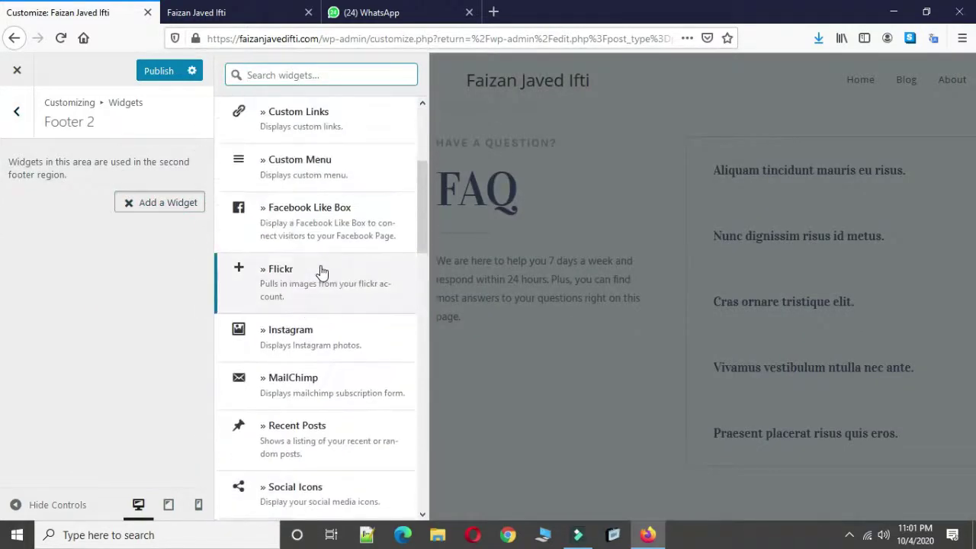
{"action": "left_click", "coordinate": [313, 336]}
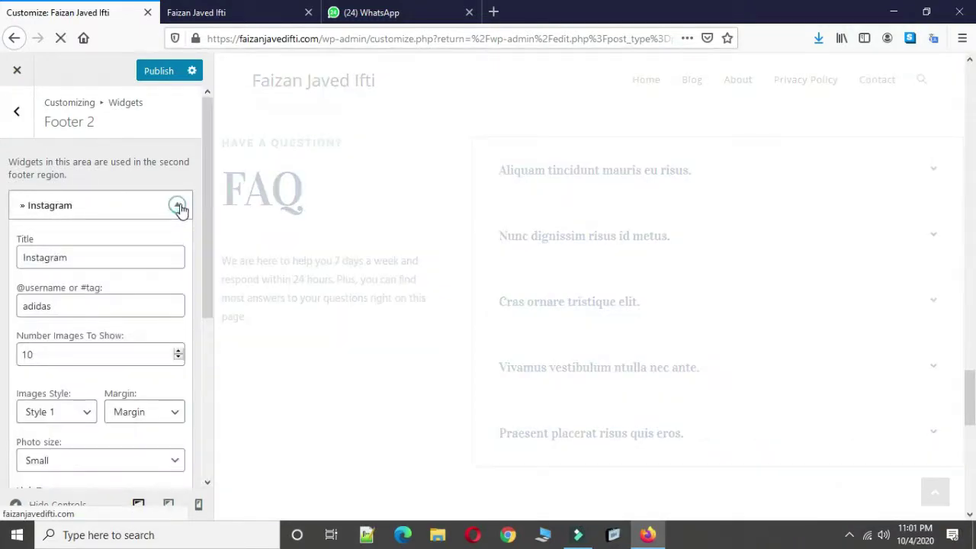
{"action": "left_click", "coordinate": [178, 207]}
Add a Custom Links widget to Footer 2, collapse it, and return to the footer widget areas list.
{"action": "left_click", "coordinate": [184, 231]}
{"action": "scroll", "coordinate": [327, 321], "scroll_direction": "down", "scroll_amount": 10}
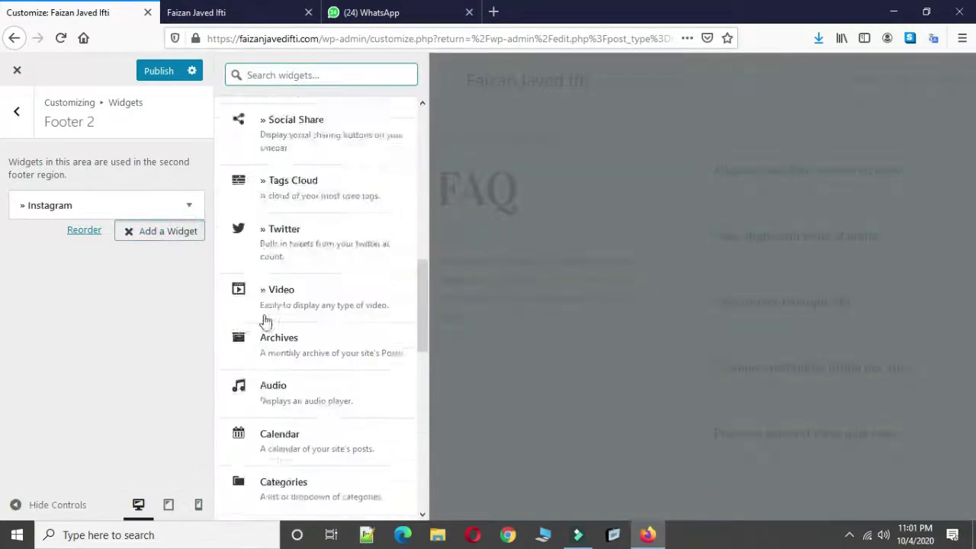
{"action": "scroll", "coordinate": [284, 351], "scroll_direction": "down", "scroll_amount": 3}
{"action": "scroll", "coordinate": [296, 384], "scroll_direction": "up", "scroll_amount": 8}
{"action": "scroll", "coordinate": [311, 446], "scroll_direction": "up", "scroll_amount": 10}
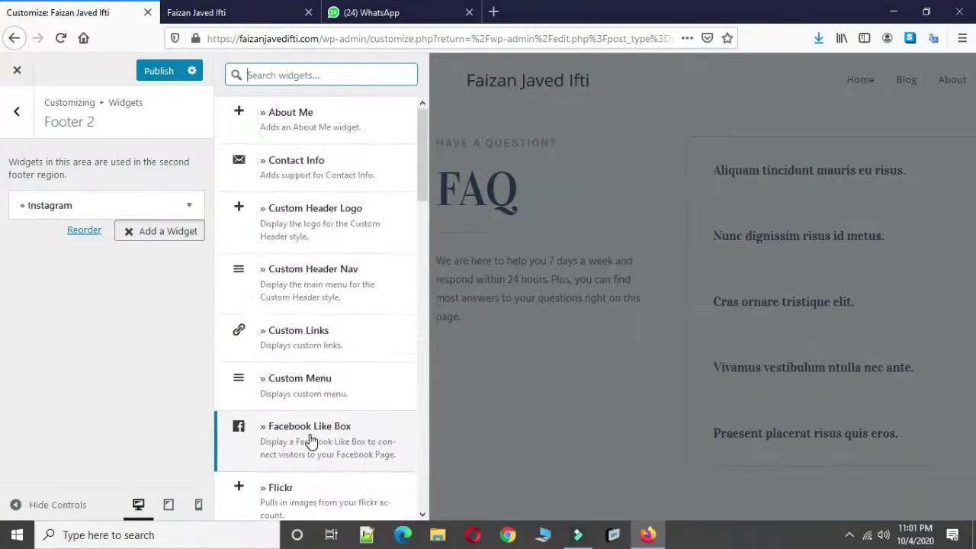
{"action": "left_click", "coordinate": [321, 341]}
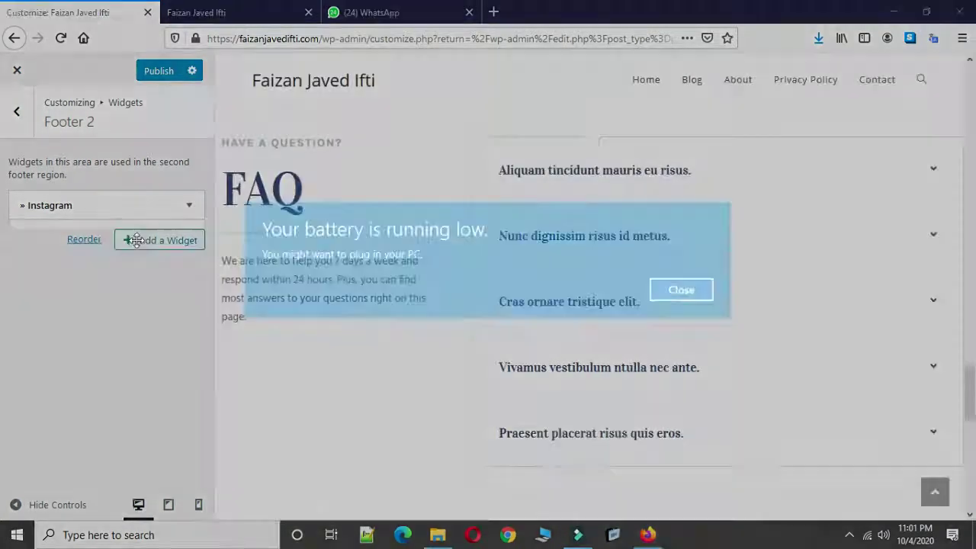
{"action": "left_click", "coordinate": [664, 297]}
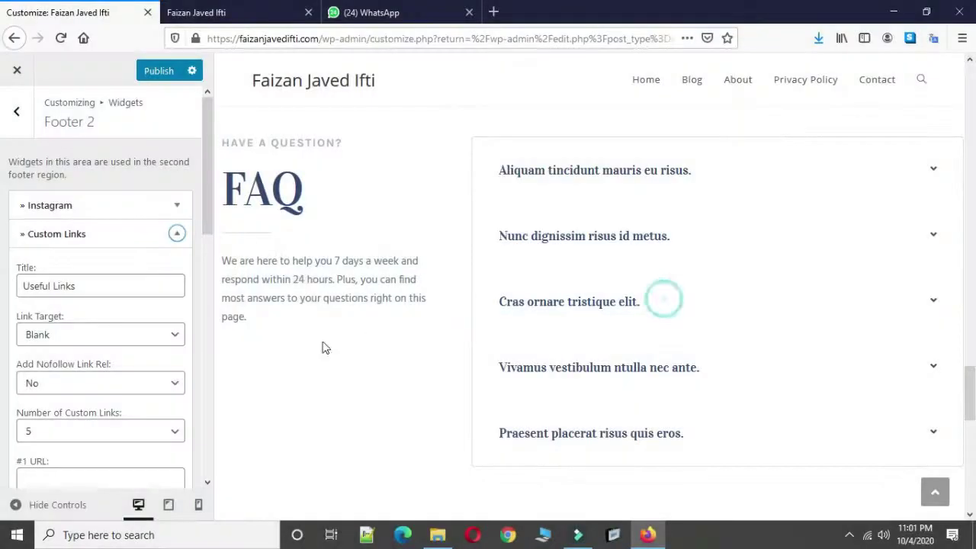
{"action": "left_click", "coordinate": [178, 235]}
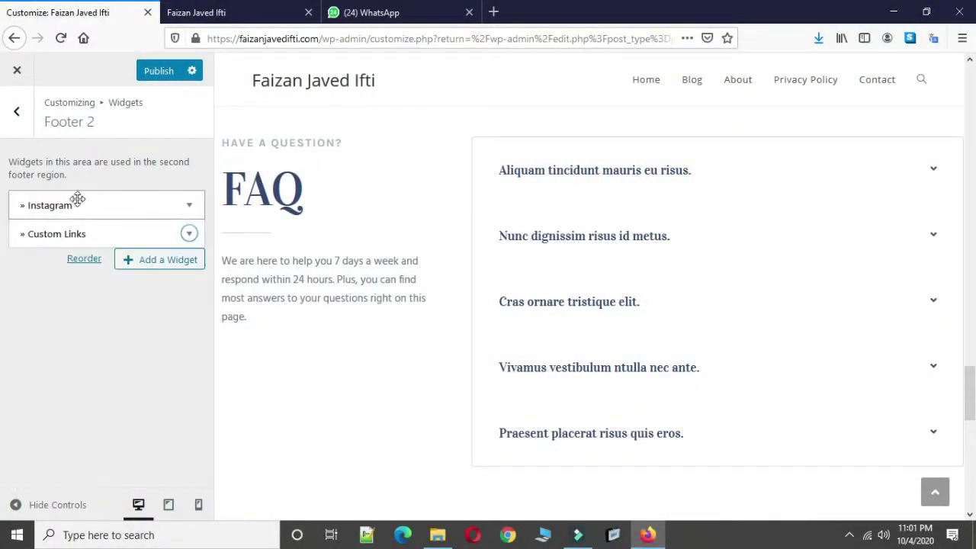
{"action": "left_click", "coordinate": [13, 112]}
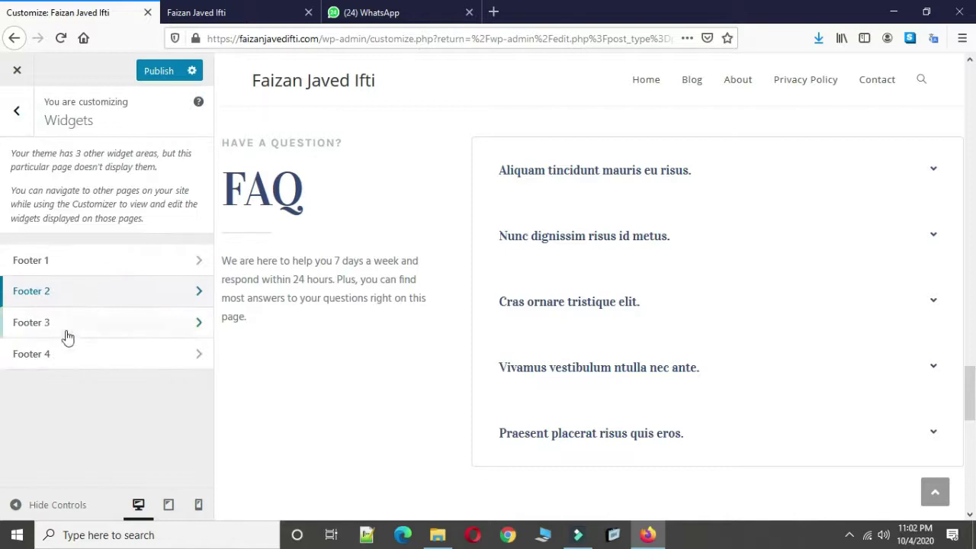
Add a Social Icons widget to the Footer 3 widget area.
{"action": "left_click", "coordinate": [67, 337]}
{"action": "left_click", "coordinate": [166, 208]}
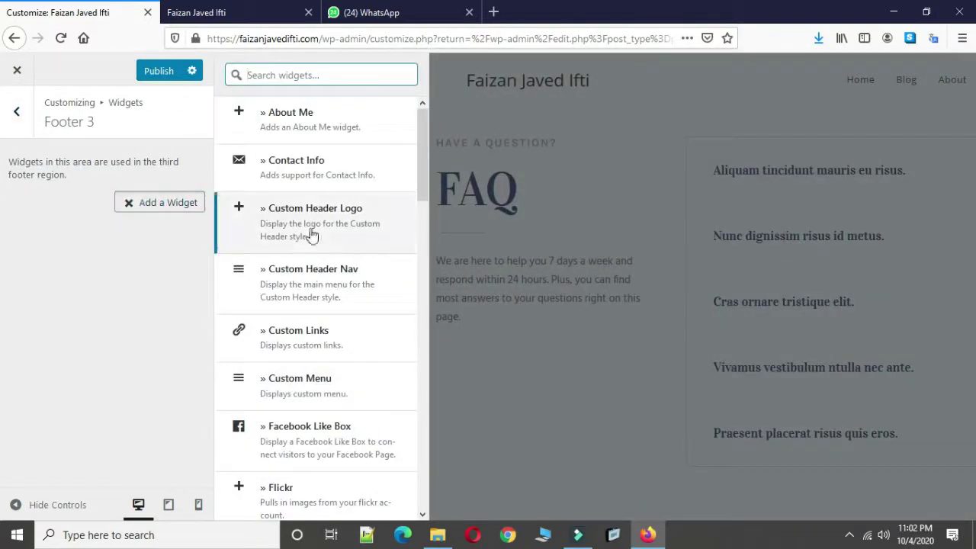
{"action": "scroll", "coordinate": [312, 465], "scroll_direction": "down", "scroll_amount": 10}
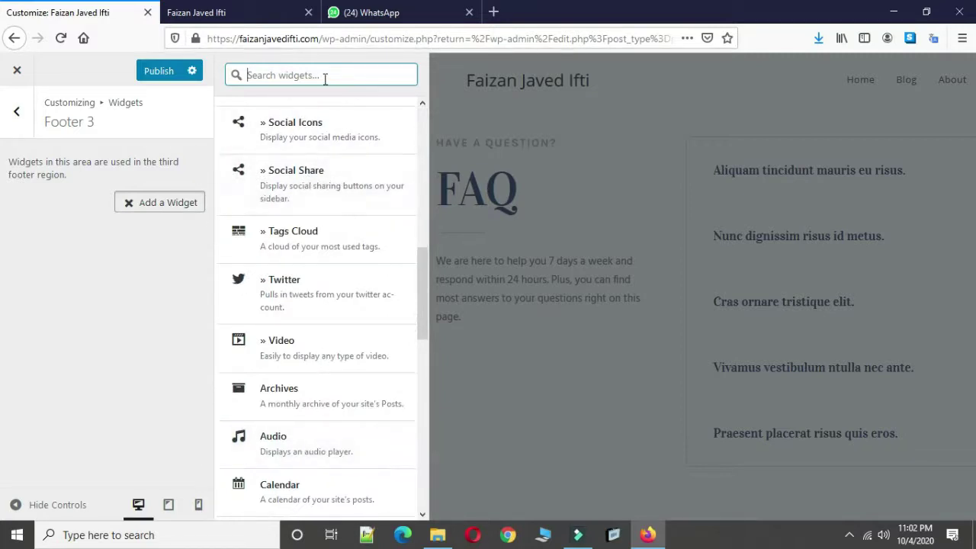
{"action": "left_click", "coordinate": [306, 134]}
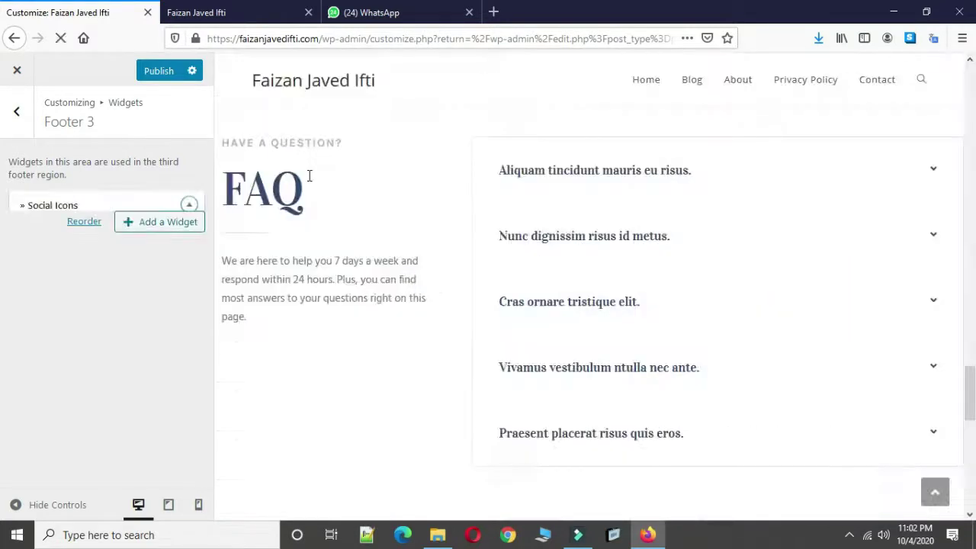
{"action": "left_click", "coordinate": [178, 208]}
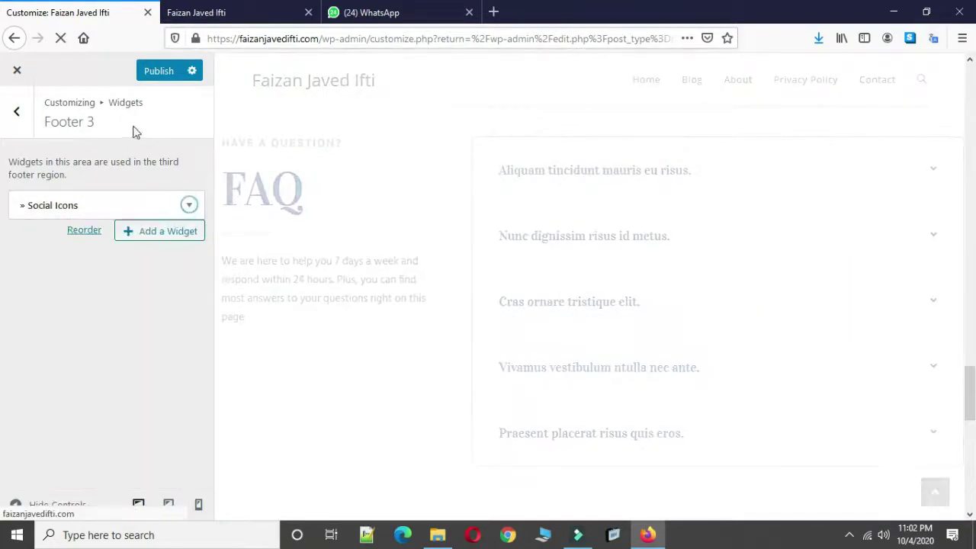
{"action": "left_click", "coordinate": [19, 114]}
Add a Pages widget to Footer 4 and title it 'pages'.
{"action": "left_click", "coordinate": [111, 356]}
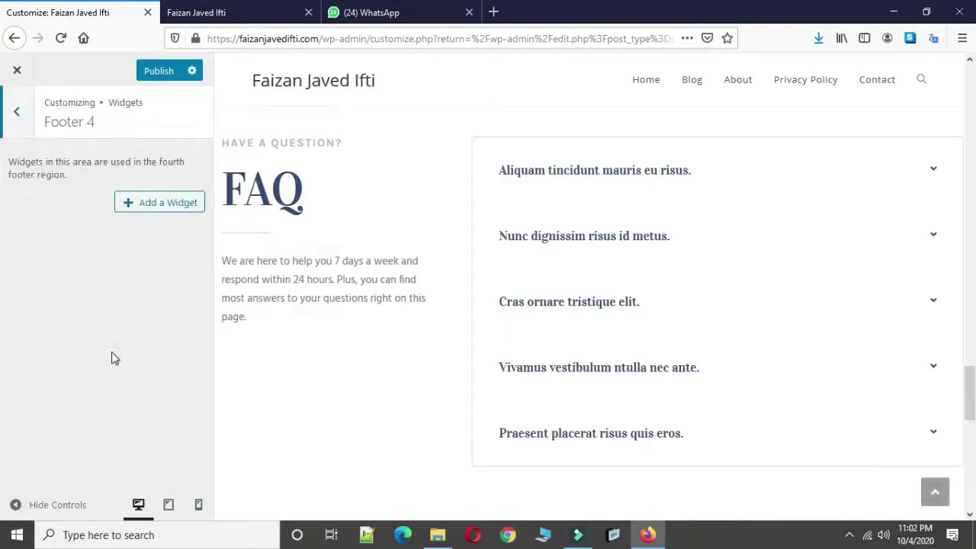
{"action": "left_click", "coordinate": [149, 202]}
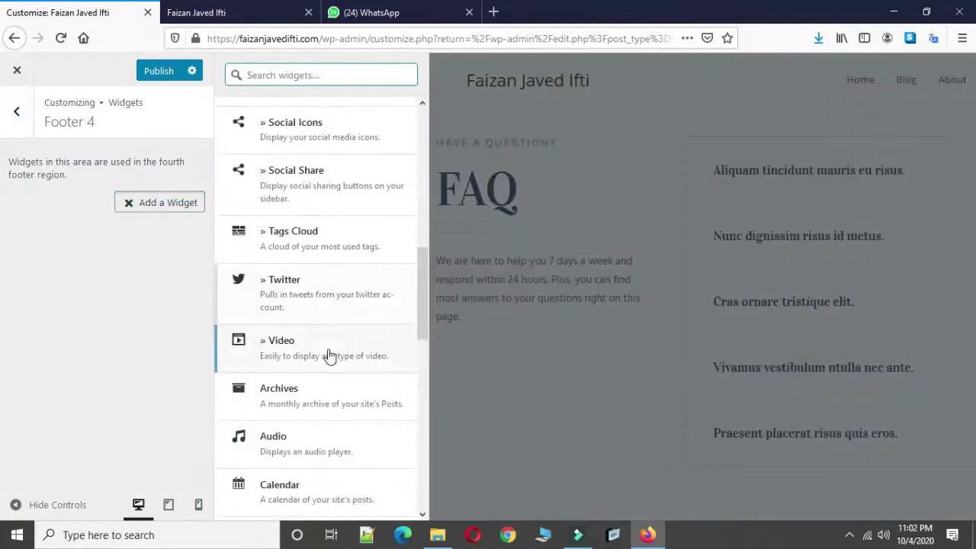
{"action": "scroll", "coordinate": [327, 355], "scroll_direction": "down", "scroll_amount": 8}
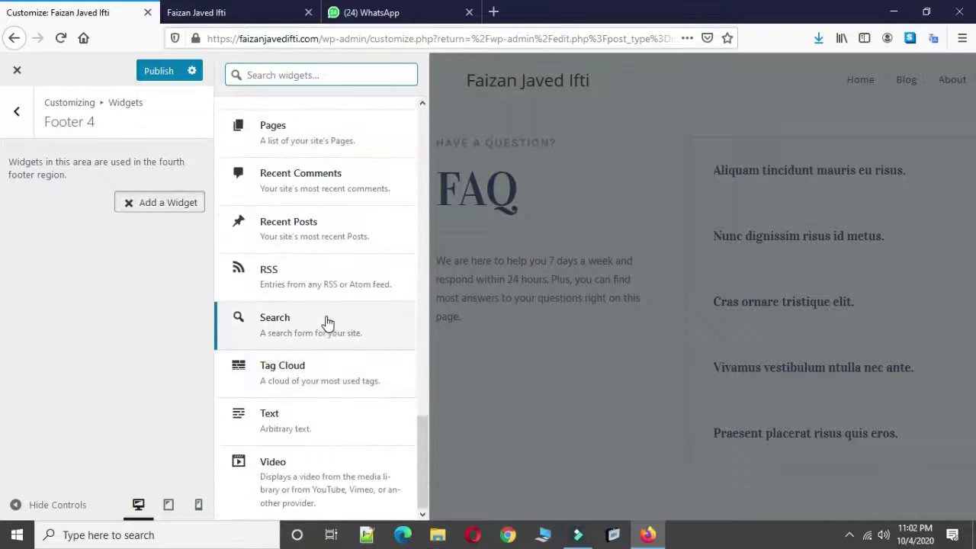
{"action": "scroll", "coordinate": [327, 322], "scroll_direction": "up", "scroll_amount": 6}
{"action": "scroll", "coordinate": [327, 321], "scroll_direction": "down", "scroll_amount": 6}
{"action": "left_click", "coordinate": [298, 135]}
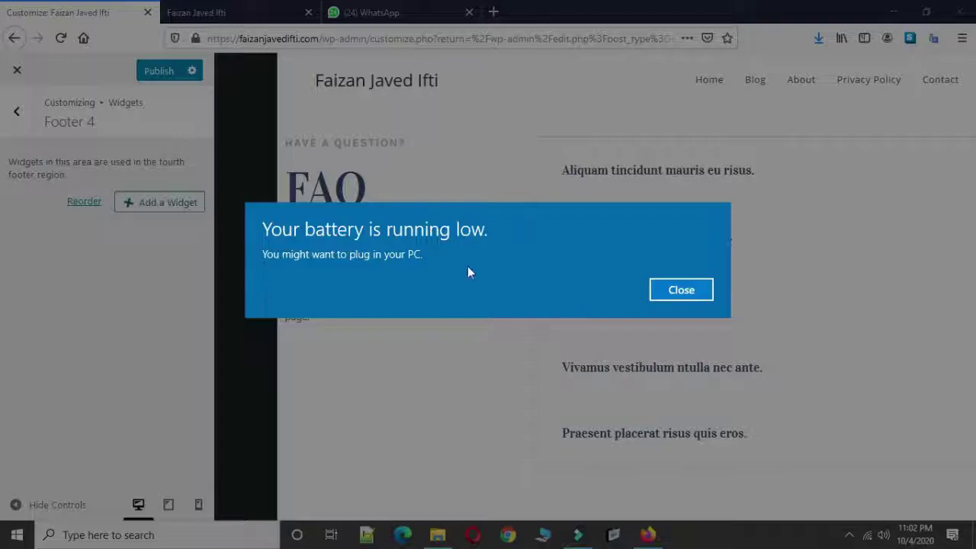
{"action": "left_click", "coordinate": [652, 291]}
{"action": "left_click", "coordinate": [142, 260]}
{"action": "type", "text": "page"}
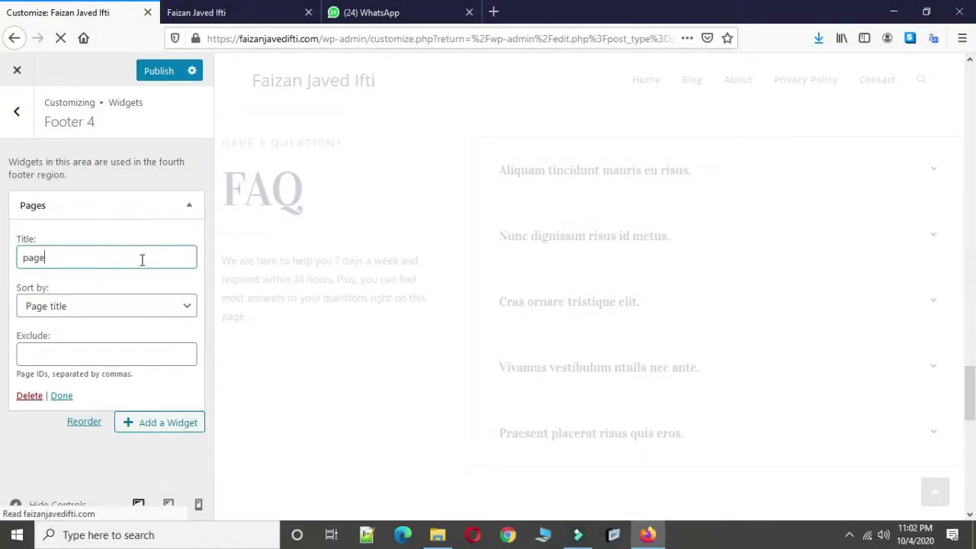
{"action": "type", "text": "s"}
Publish the widget changes and check the new footer on the live site.
{"action": "left_click", "coordinate": [153, 70]}
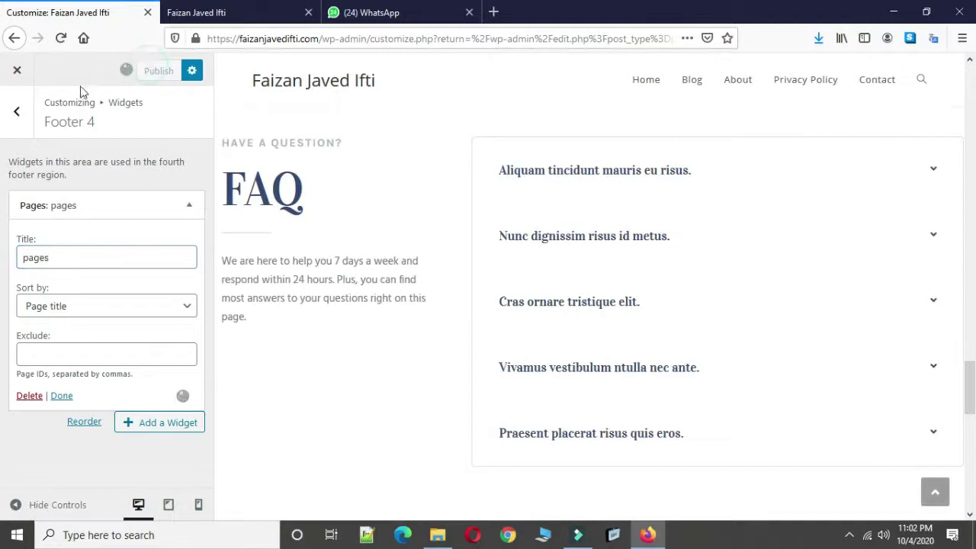
{"action": "left_click", "coordinate": [18, 115]}
{"action": "left_click", "coordinate": [19, 118]}
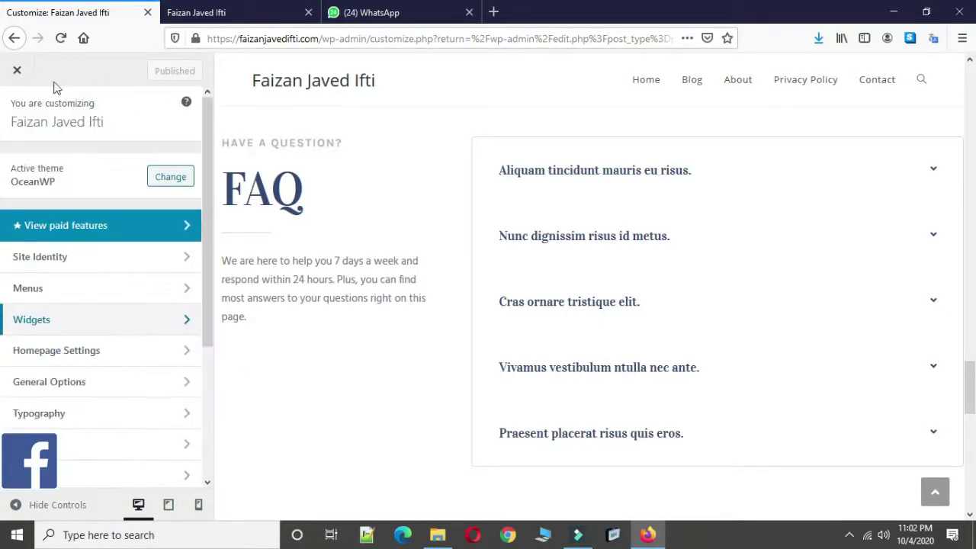
{"action": "left_click", "coordinate": [183, 15]}
{"action": "scroll", "coordinate": [404, 384], "scroll_direction": "down", "scroll_amount": 8}
{"action": "scroll", "coordinate": [405, 389], "scroll_direction": "down", "scroll_amount": 15}
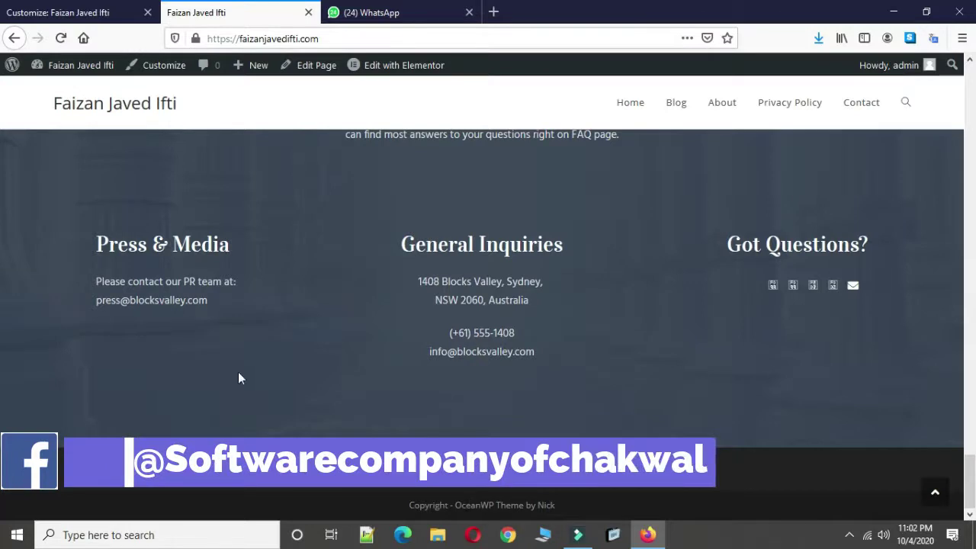
{"action": "left_click", "coordinate": [58, 13]}
Glance at the live site again, then look through the Homepage Settings panel.
{"action": "scroll", "coordinate": [76, 344], "scroll_direction": "down", "scroll_amount": 3}
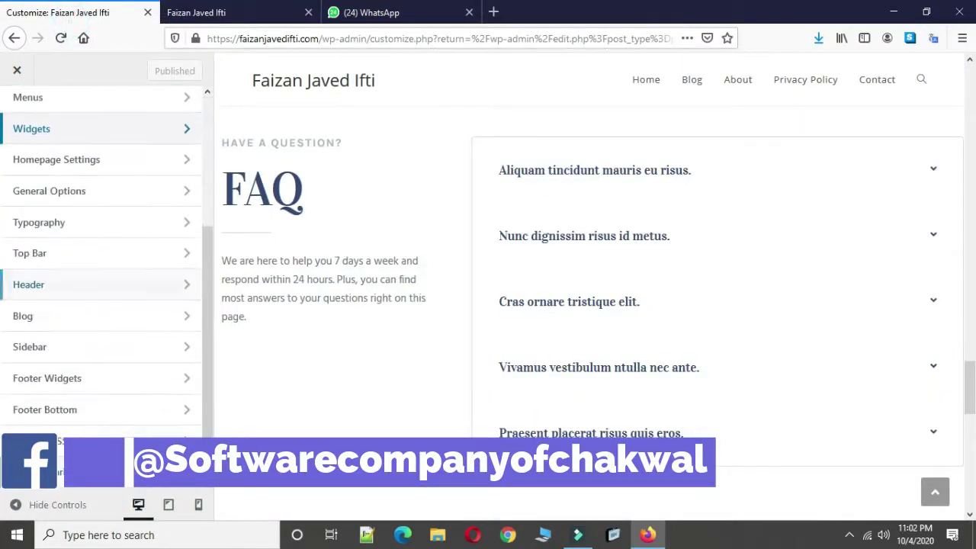
{"action": "scroll", "coordinate": [83, 354], "scroll_direction": "up", "scroll_amount": 3}
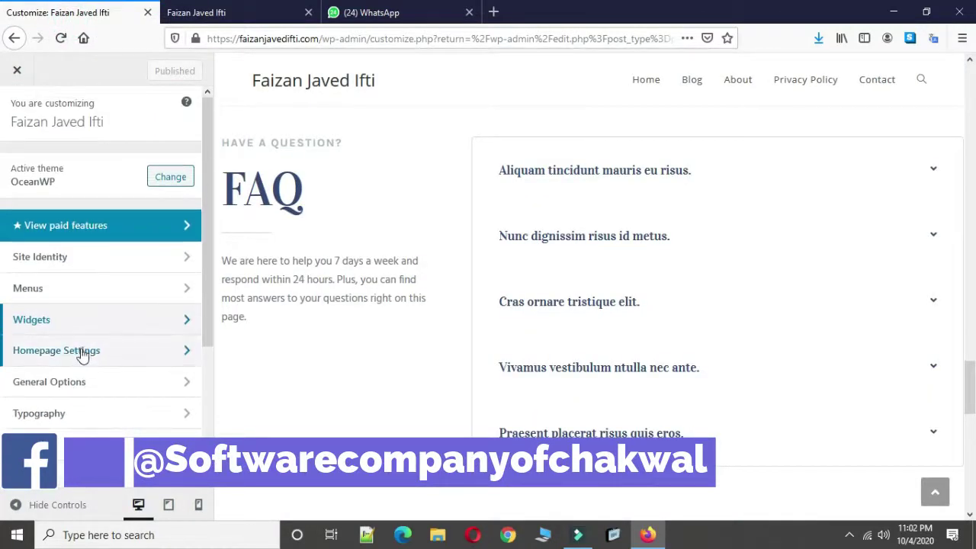
{"action": "left_click", "coordinate": [259, 13]}
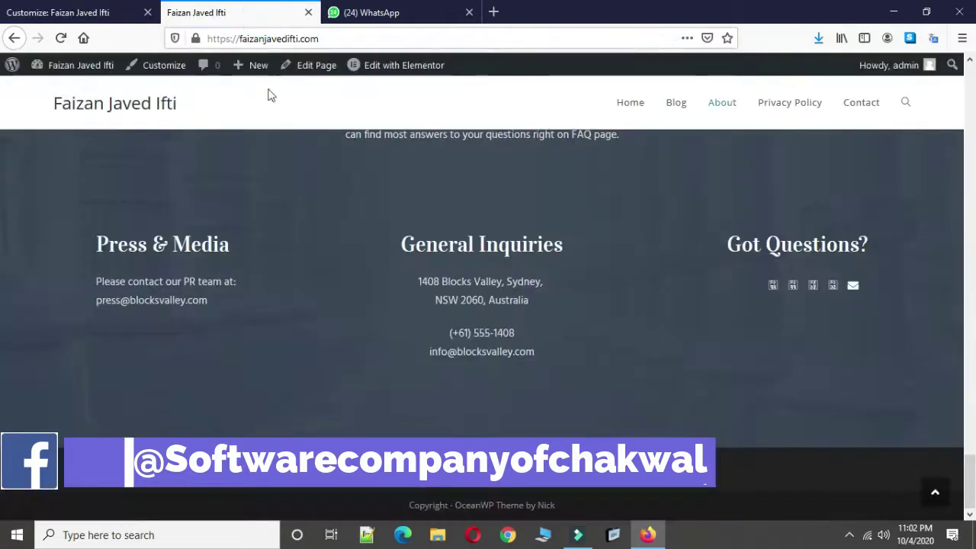
{"action": "left_click", "coordinate": [58, 12]}
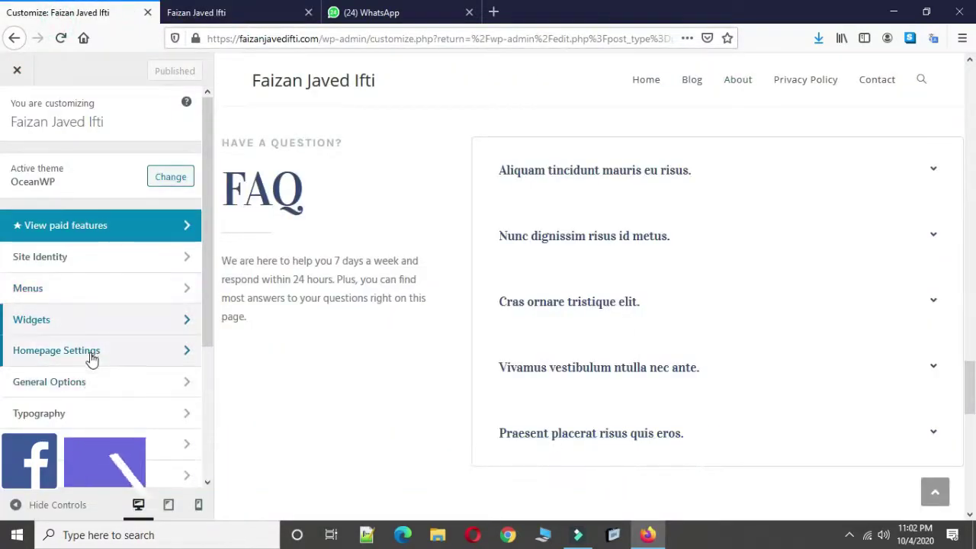
{"action": "left_click", "coordinate": [91, 352]}
{"action": "scroll", "coordinate": [90, 351], "scroll_direction": "down", "scroll_amount": 1}
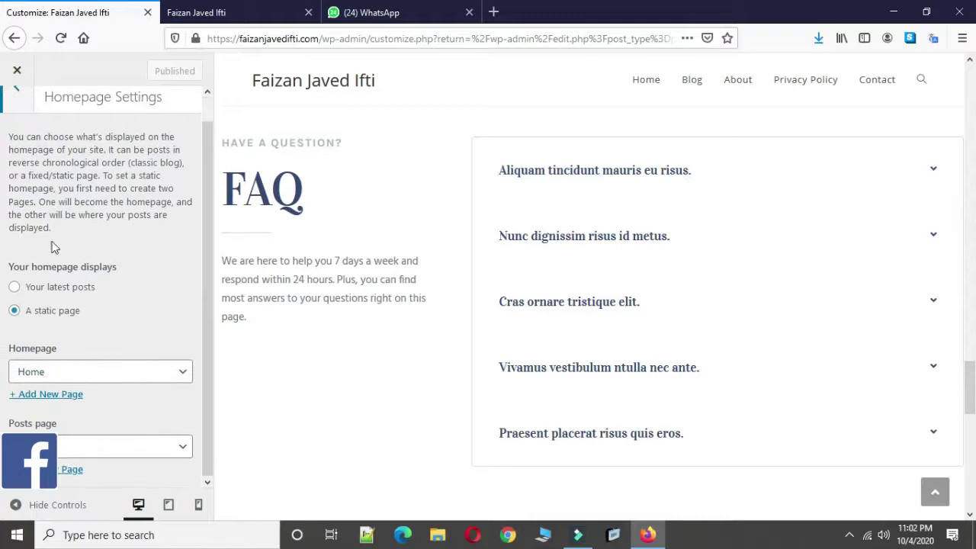
{"action": "left_click", "coordinate": [19, 101]}
Look through the Footer Widgets and Sidebar panels, then open the Header section.
{"action": "scroll", "coordinate": [78, 430], "scroll_direction": "down", "scroll_amount": 4}
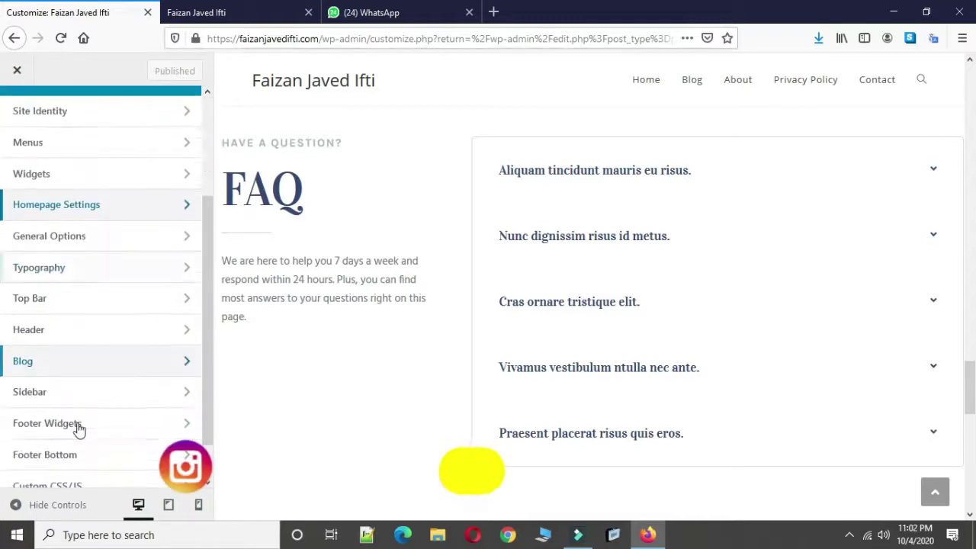
{"action": "scroll", "coordinate": [76, 401], "scroll_direction": "down", "scroll_amount": 1}
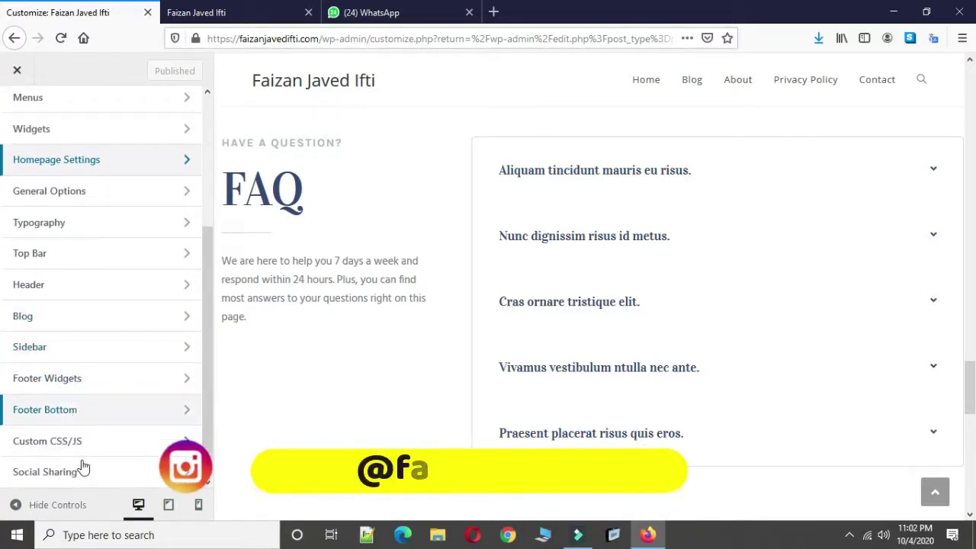
{"action": "left_click", "coordinate": [106, 388]}
{"action": "left_click", "coordinate": [10, 108]}
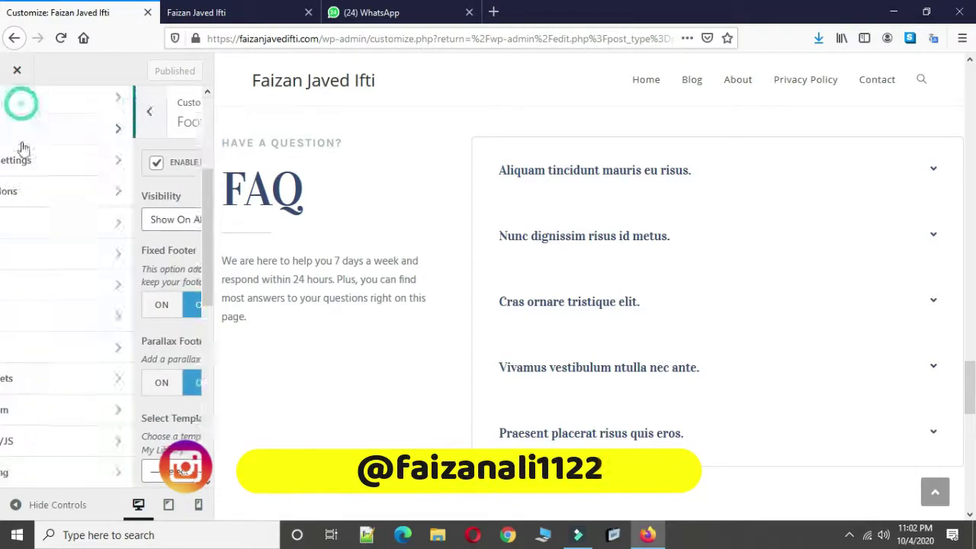
{"action": "left_click", "coordinate": [23, 349]}
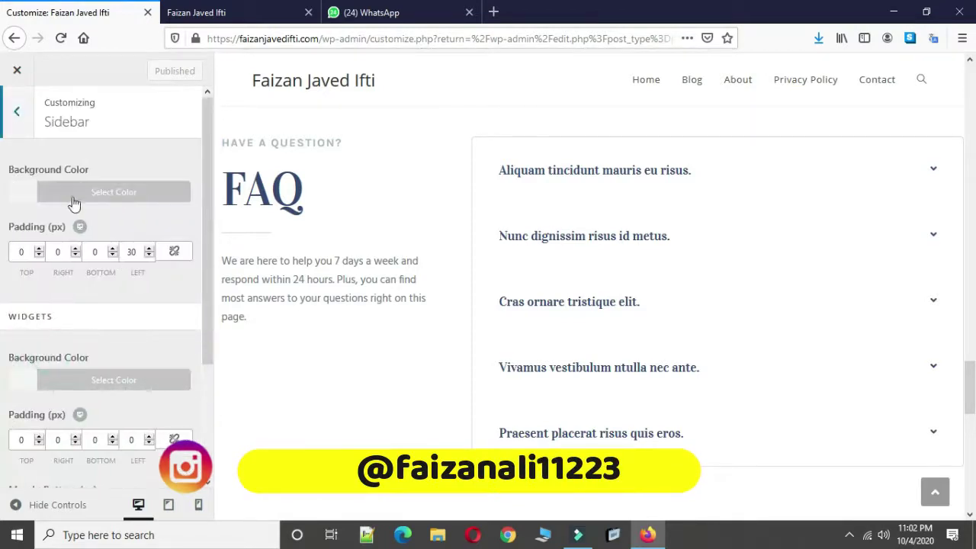
{"action": "scroll", "coordinate": [80, 310], "scroll_direction": "down", "scroll_amount": 2}
{"action": "scroll", "coordinate": [78, 309], "scroll_direction": "up", "scroll_amount": 2}
{"action": "left_click", "coordinate": [17, 111]}
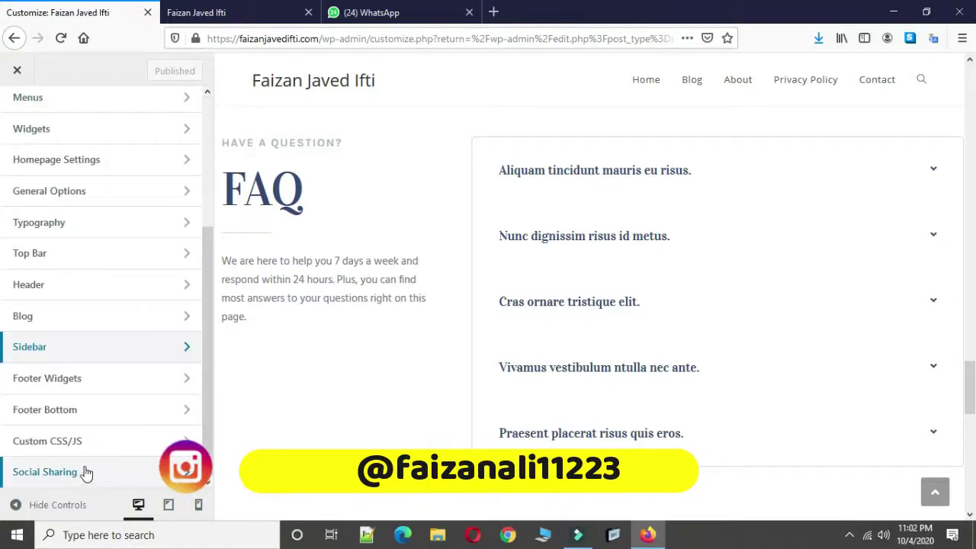
{"action": "left_click", "coordinate": [72, 286]}
In Header General, increase the header height and keep it boxed instead of full width.
{"action": "left_click", "coordinate": [72, 165]}
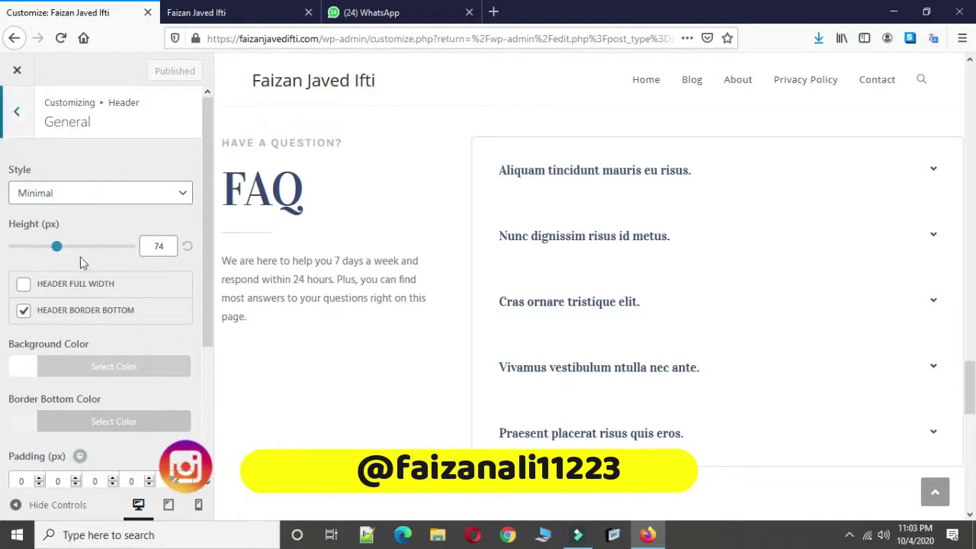
{"action": "left_click_drag", "start_coordinate": [58, 248], "coordinate": [76, 257]}
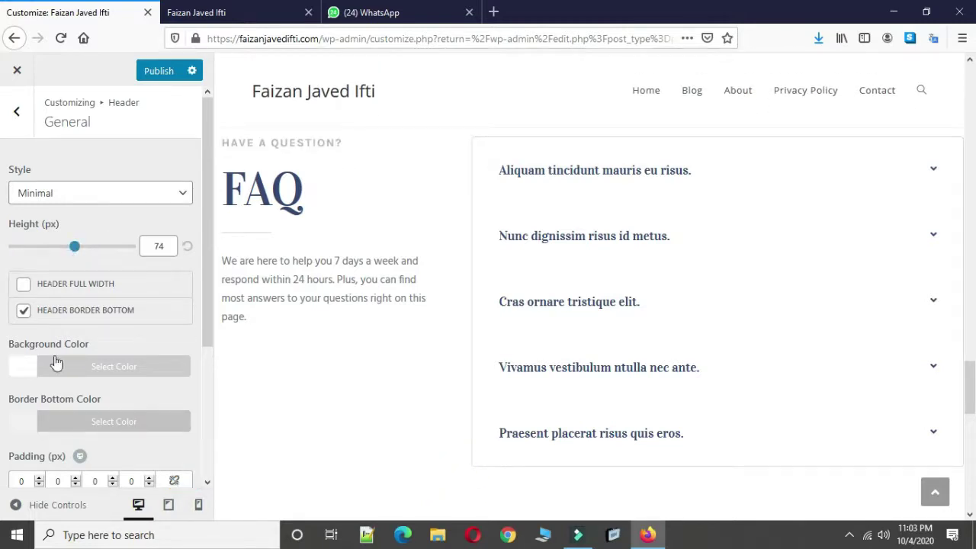
{"action": "scroll", "coordinate": [55, 363], "scroll_direction": "down", "scroll_amount": 5}
{"action": "scroll", "coordinate": [48, 343], "scroll_direction": "up", "scroll_amount": 4}
{"action": "left_click", "coordinate": [22, 242]}
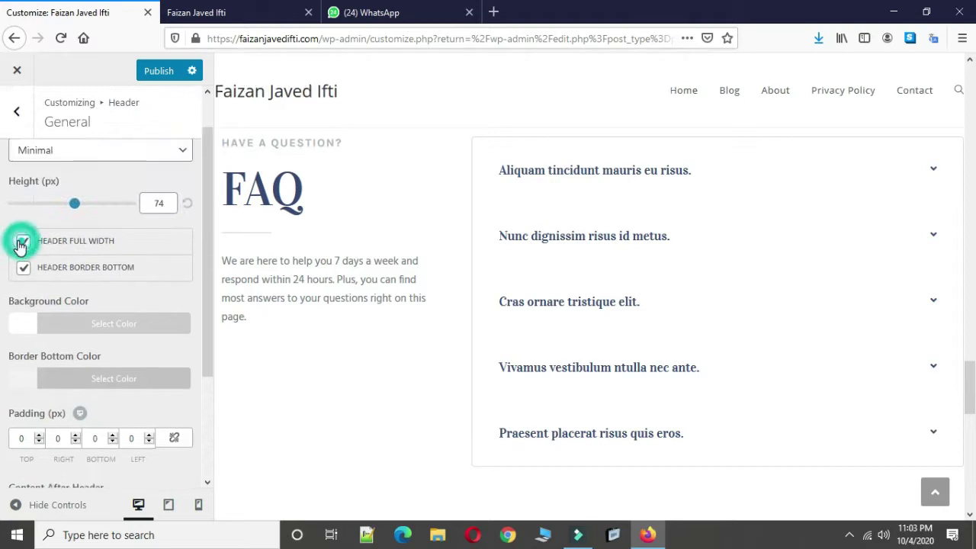
{"action": "left_click", "coordinate": [24, 242]}
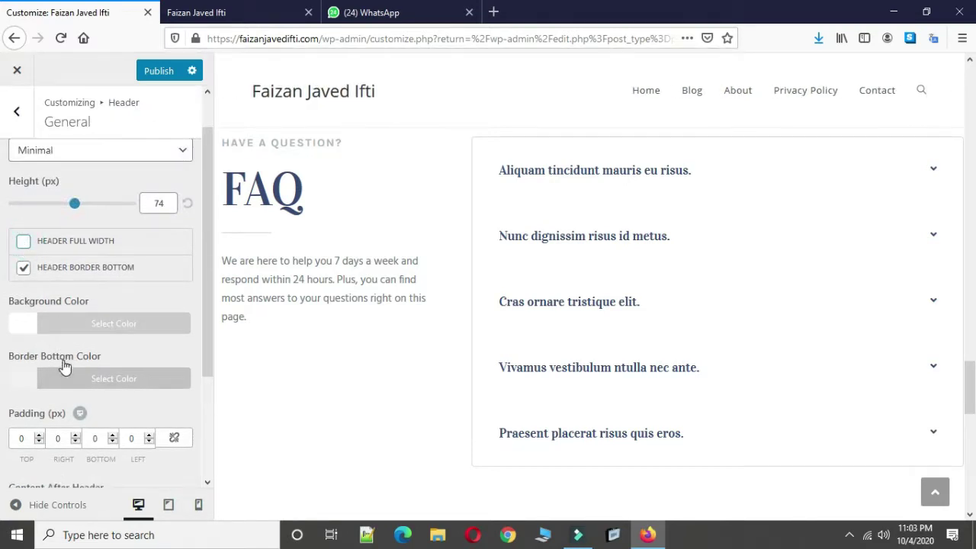
{"action": "scroll", "coordinate": [64, 364], "scroll_direction": "down", "scroll_amount": 2}
{"action": "scroll", "coordinate": [64, 363], "scroll_direction": "up", "scroll_amount": 2}
{"action": "left_click", "coordinate": [74, 332]}
{"action": "scroll", "coordinate": [72, 442], "scroll_direction": "down", "scroll_amount": 3}
Try a black header background and set the header's bottom border colour to white.
{"action": "left_click_drag", "start_coordinate": [34, 280], "coordinate": [19, 292]}
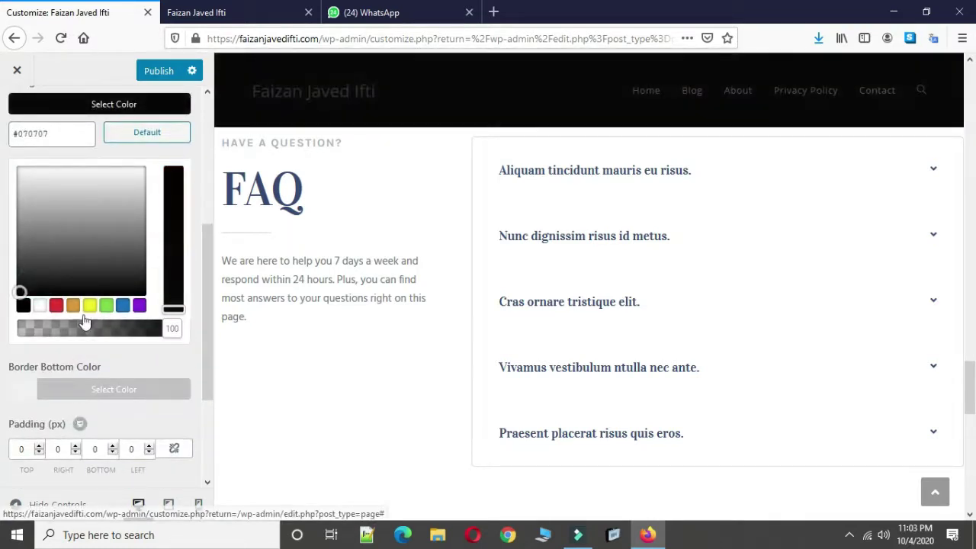
{"action": "left_click", "coordinate": [133, 384]}
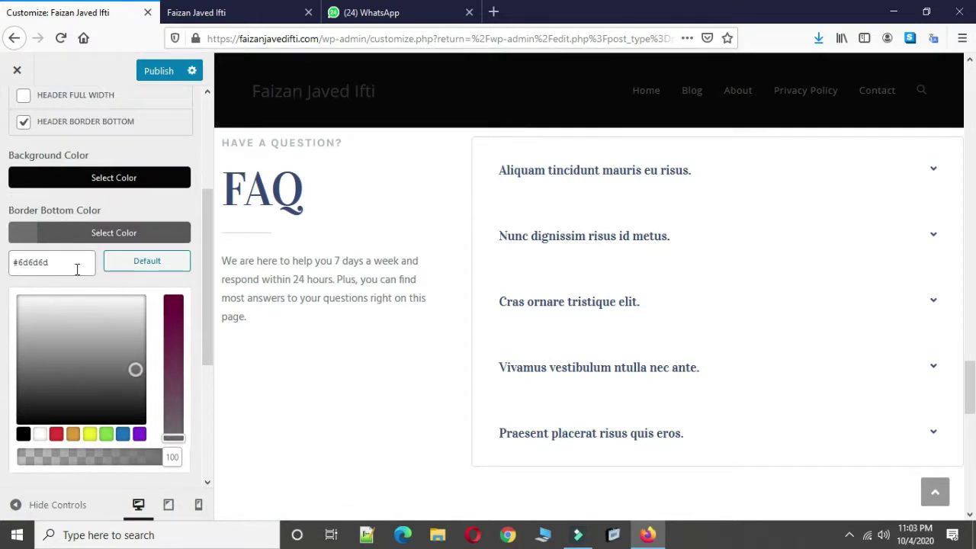
{"action": "scroll", "coordinate": [30, 263], "scroll_direction": "down", "scroll_amount": 4}
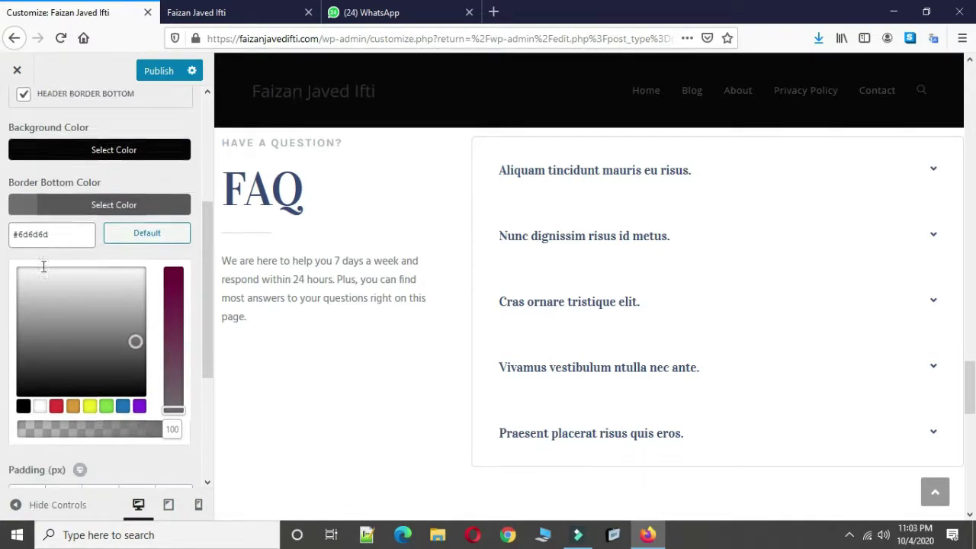
{"action": "left_click", "coordinate": [40, 287]}
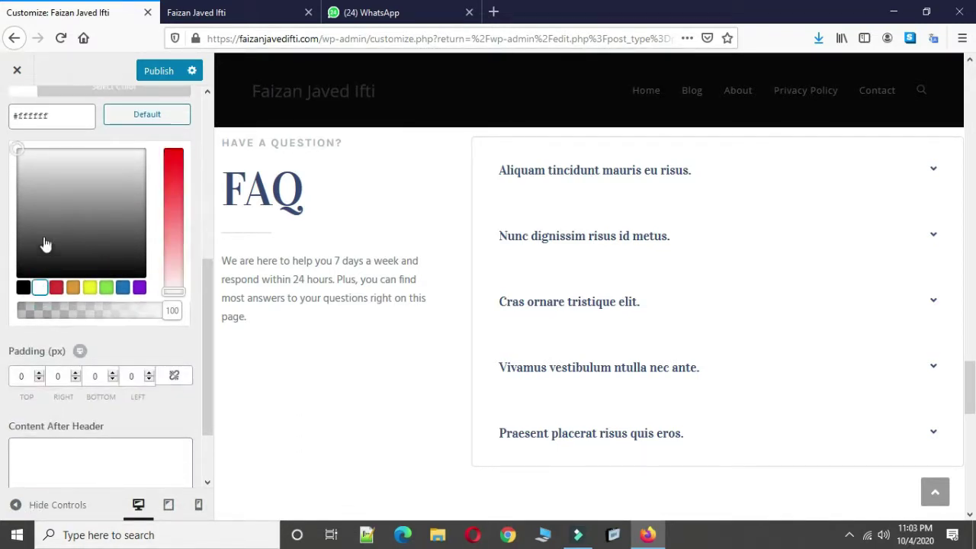
{"action": "scroll", "coordinate": [84, 191], "scroll_direction": "up", "scroll_amount": 6}
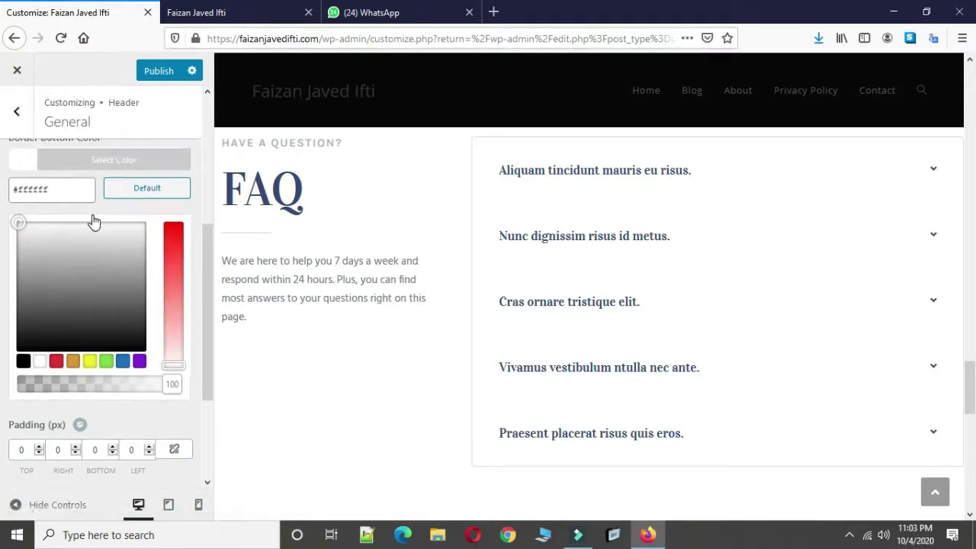
{"action": "scroll", "coordinate": [147, 332], "scroll_direction": "down", "scroll_amount": 8}
{"action": "scroll", "coordinate": [144, 328], "scroll_direction": "up", "scroll_amount": 6}
{"action": "scroll", "coordinate": [99, 225], "scroll_direction": "up", "scroll_amount": 5}
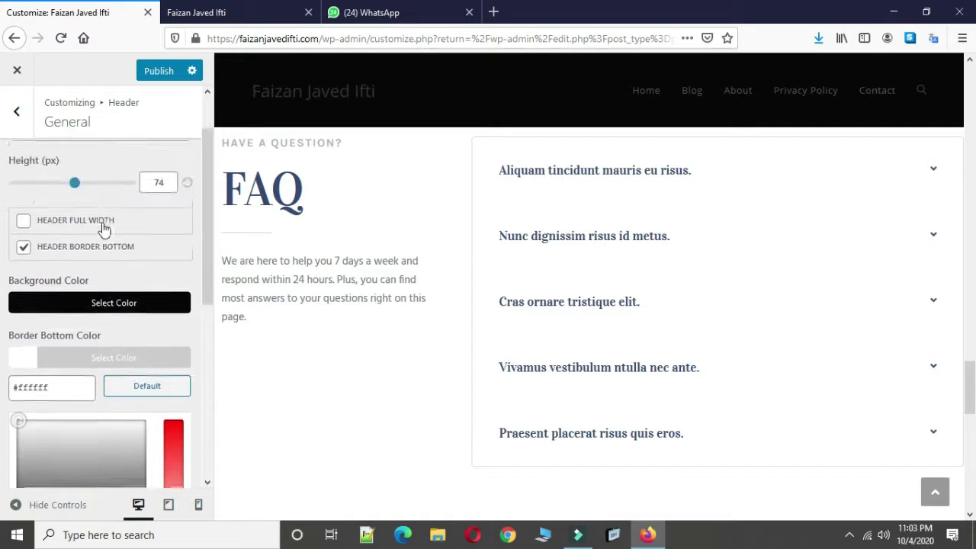
{"action": "scroll", "coordinate": [104, 234], "scroll_direction": "down", "scroll_amount": 4}
Return the header background to white #ffffff and publish the header changes.
{"action": "left_click", "coordinate": [104, 234]}
{"action": "left_click_drag", "start_coordinate": [76, 351], "coordinate": [16, 290]}
{"action": "left_click", "coordinate": [17, 349]}
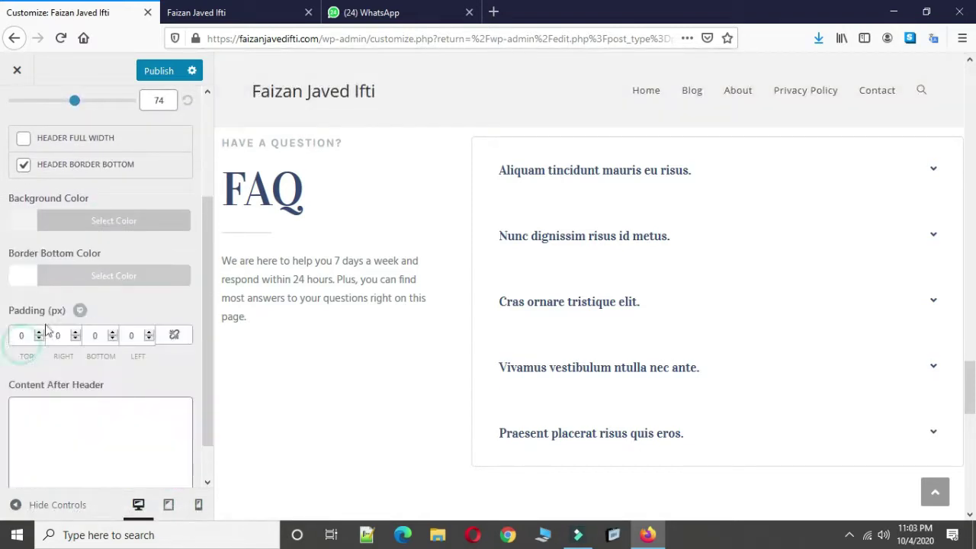
{"action": "scroll", "coordinate": [92, 292], "scroll_direction": "up", "scroll_amount": 3}
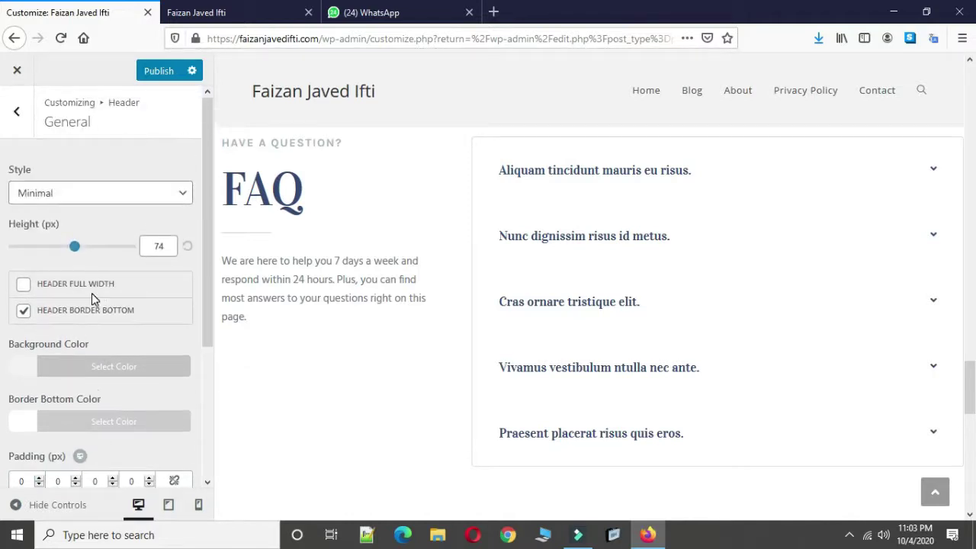
{"action": "left_click", "coordinate": [84, 369]}
{"action": "scroll", "coordinate": [93, 438], "scroll_direction": "down", "scroll_amount": 3}
{"action": "left_click_drag", "start_coordinate": [50, 324], "coordinate": [12, 280]}
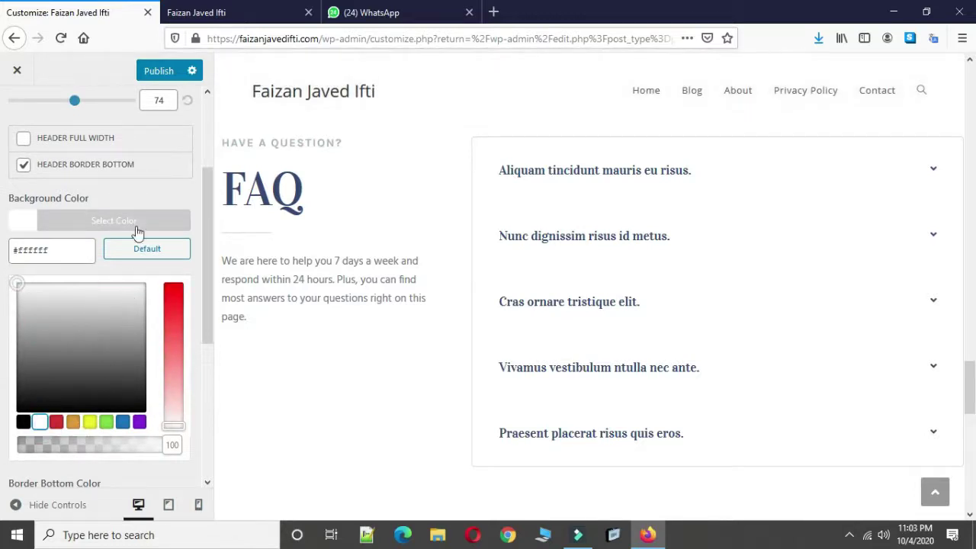
{"action": "left_click", "coordinate": [158, 71]}
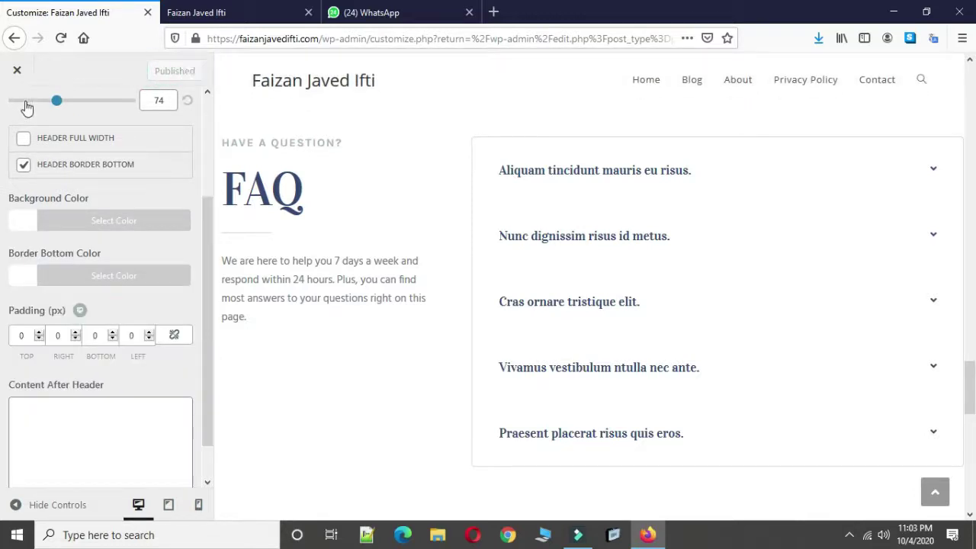
{"action": "scroll", "coordinate": [23, 108], "scroll_direction": "up", "scroll_amount": 4}
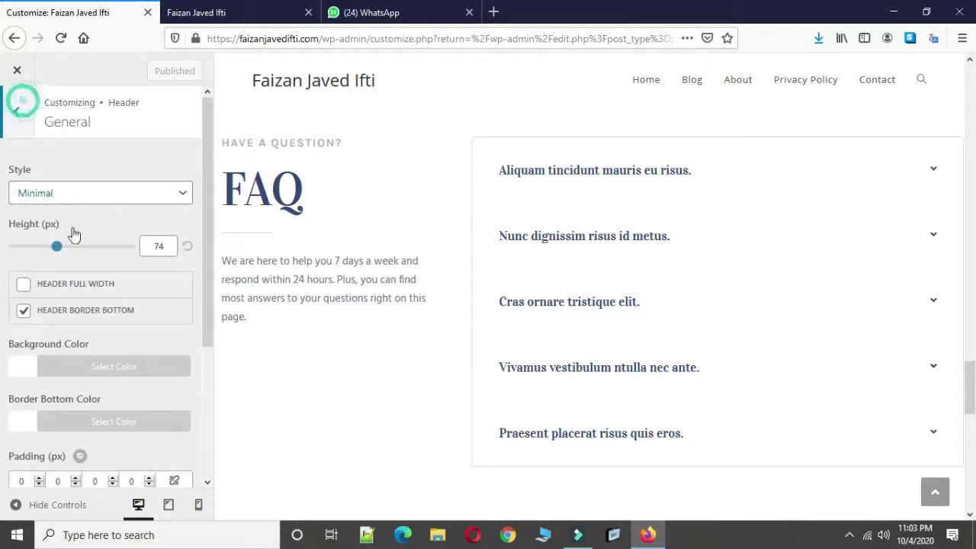
Look through the Header Media and Logo settings groups.
{"action": "left_click", "coordinate": [23, 114]}
{"action": "left_click", "coordinate": [76, 193]}
{"action": "scroll", "coordinate": [103, 256], "scroll_direction": "down", "scroll_amount": 4}
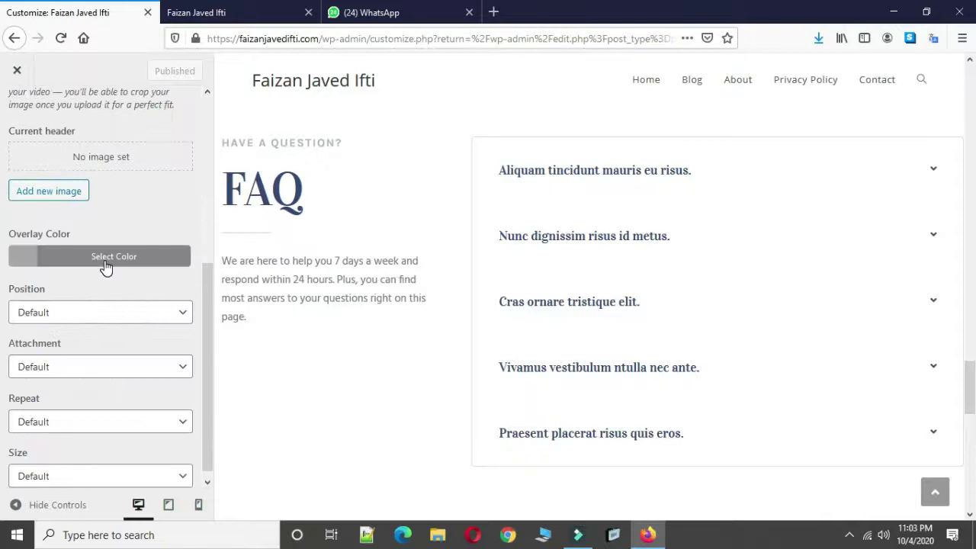
{"action": "scroll", "coordinate": [104, 262], "scroll_direction": "up", "scroll_amount": 5}
{"action": "left_click", "coordinate": [27, 116]}
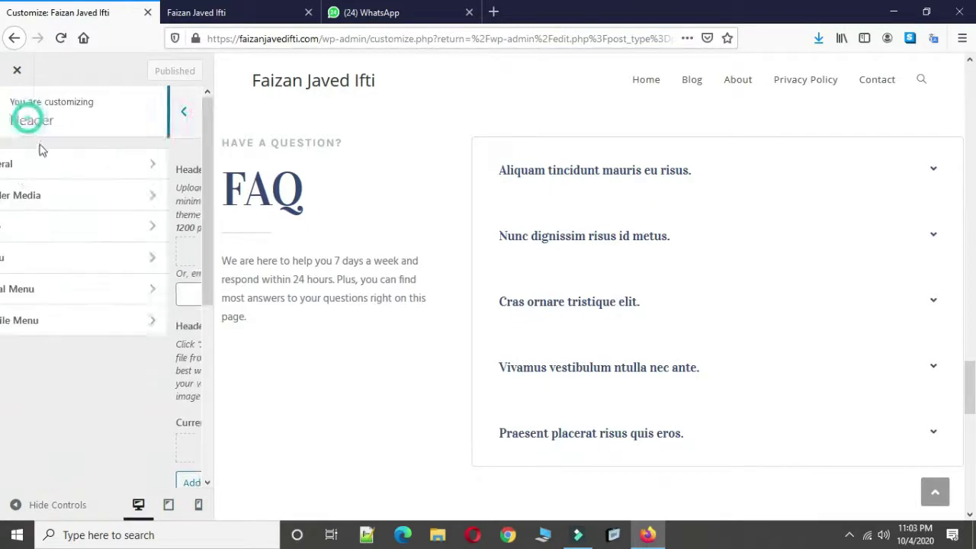
{"action": "left_click", "coordinate": [67, 229]}
{"action": "left_click", "coordinate": [16, 111]}
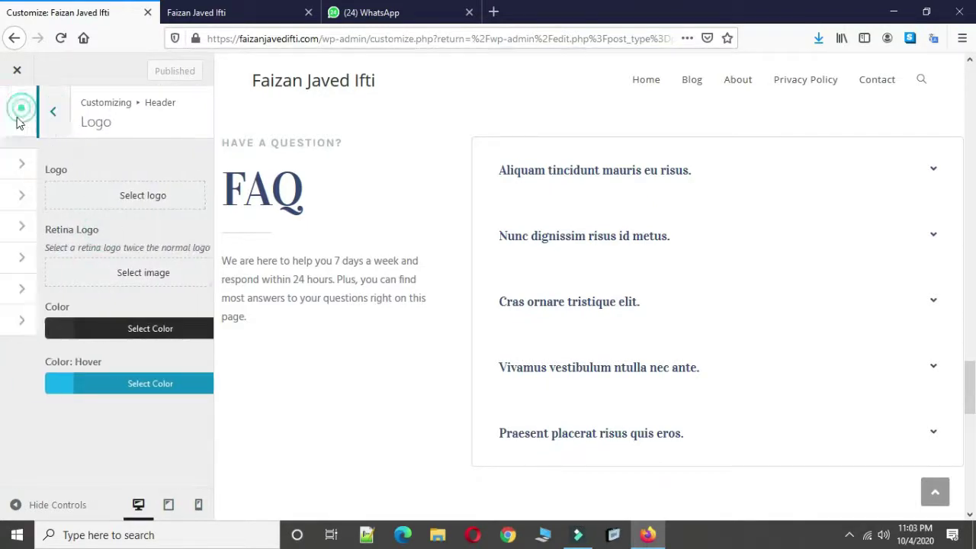
In the header Menu settings, widen the dropdown menus.
{"action": "left_click", "coordinate": [27, 259]}
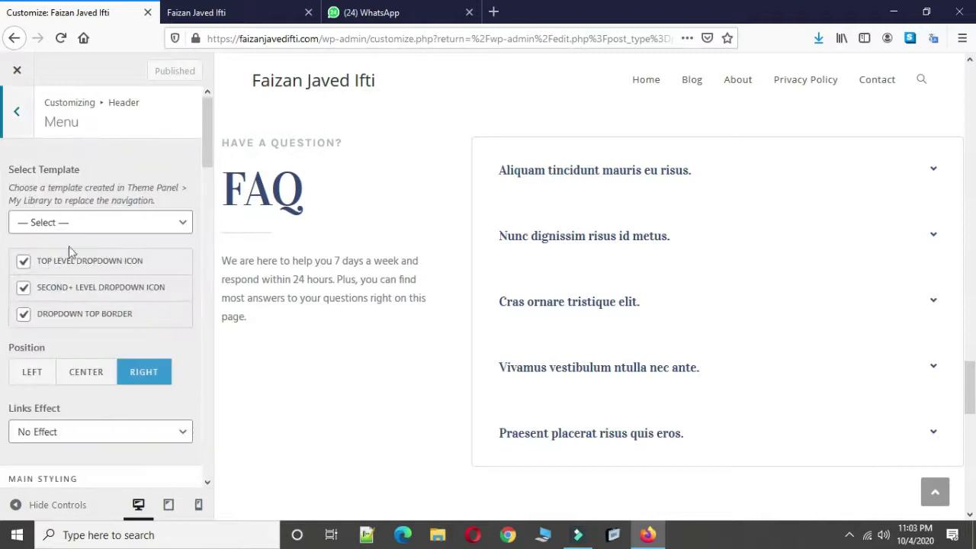
{"action": "scroll", "coordinate": [82, 250], "scroll_direction": "down", "scroll_amount": 10}
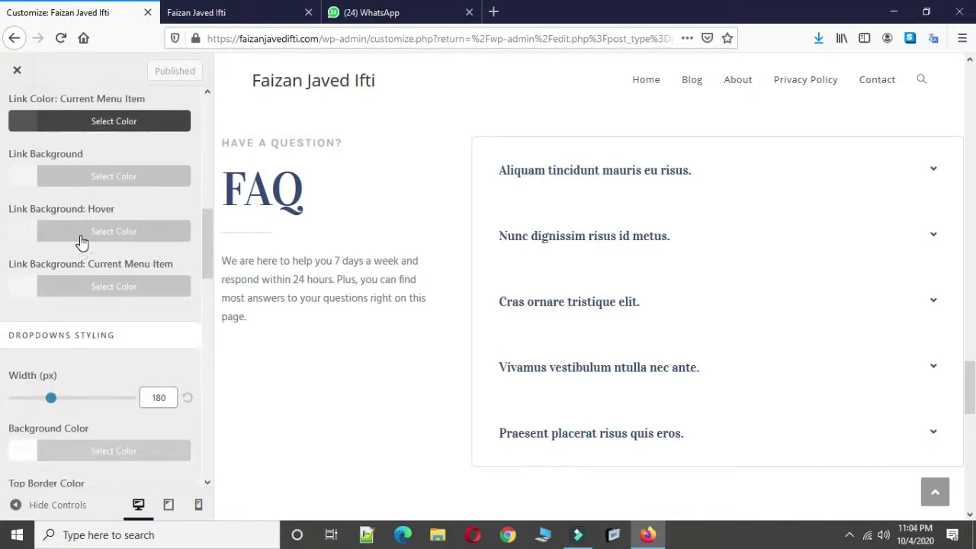
{"action": "scroll", "coordinate": [82, 238], "scroll_direction": "down", "scroll_amount": 10}
{"action": "scroll", "coordinate": [83, 238], "scroll_direction": "up", "scroll_amount": 7}
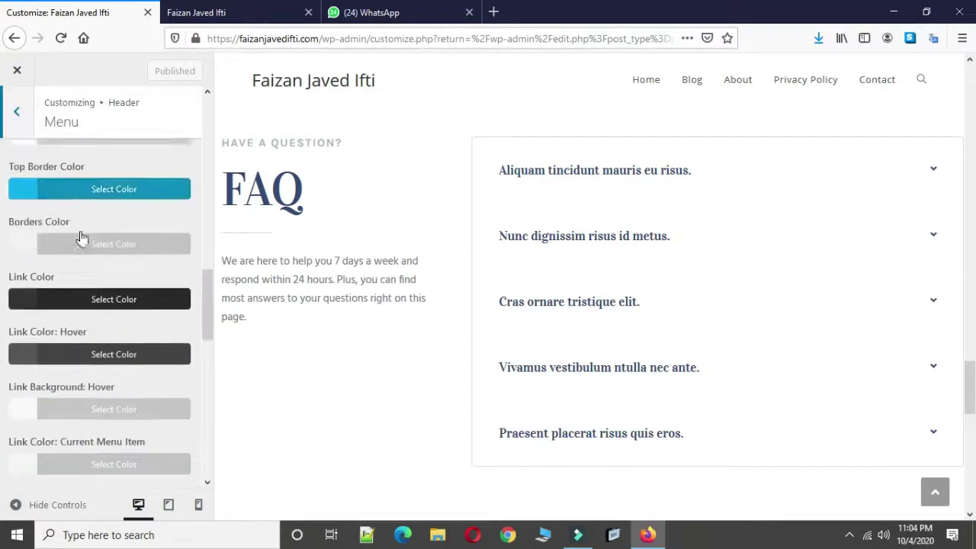
{"action": "scroll", "coordinate": [76, 259], "scroll_direction": "up", "scroll_amount": 2}
{"action": "left_click_drag", "start_coordinate": [52, 325], "coordinate": [90, 330]}
{"action": "scroll", "coordinate": [57, 330], "scroll_direction": "up", "scroll_amount": 6}
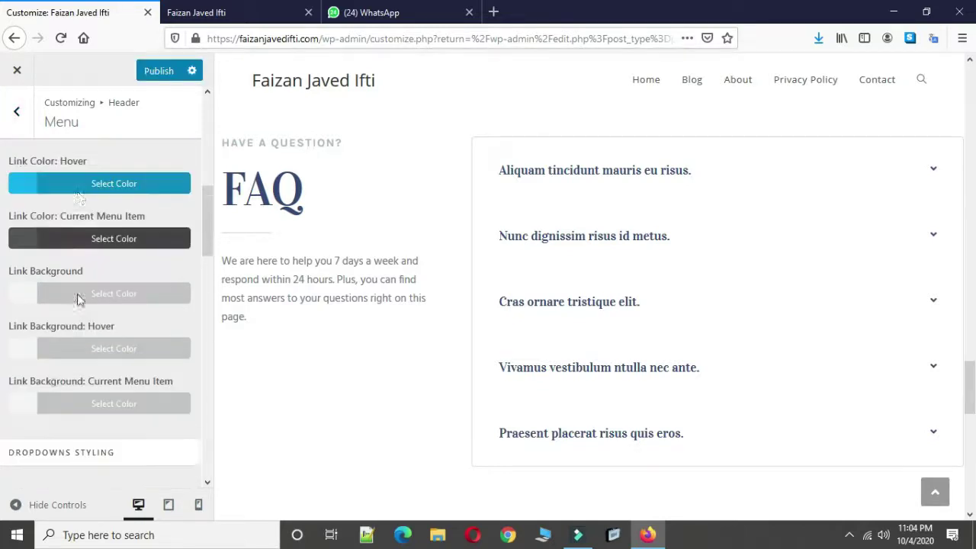
{"action": "scroll", "coordinate": [51, 327], "scroll_direction": "up", "scroll_amount": 3}
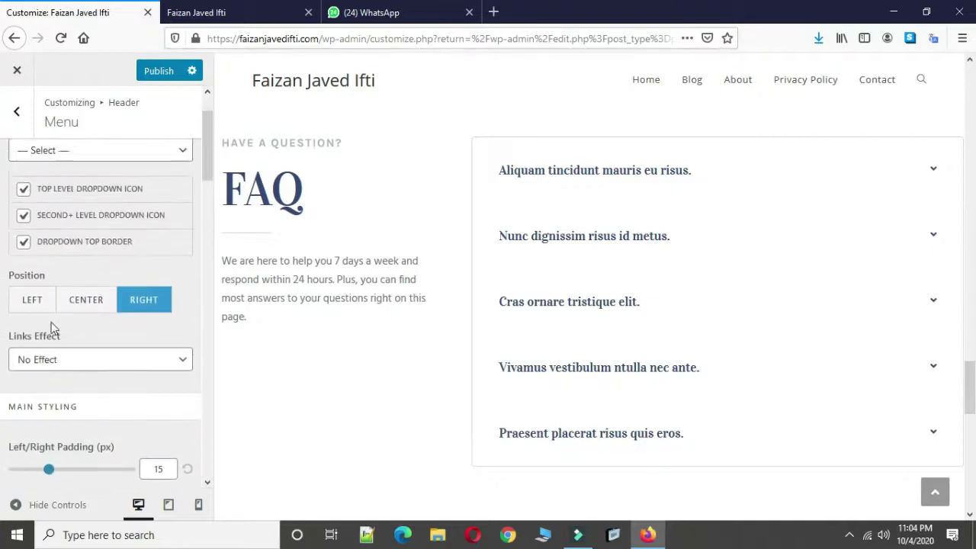
{"action": "scroll", "coordinate": [52, 328], "scroll_direction": "down", "scroll_amount": 5}
{"action": "scroll", "coordinate": [52, 327], "scroll_direction": "down", "scroll_amount": 10}
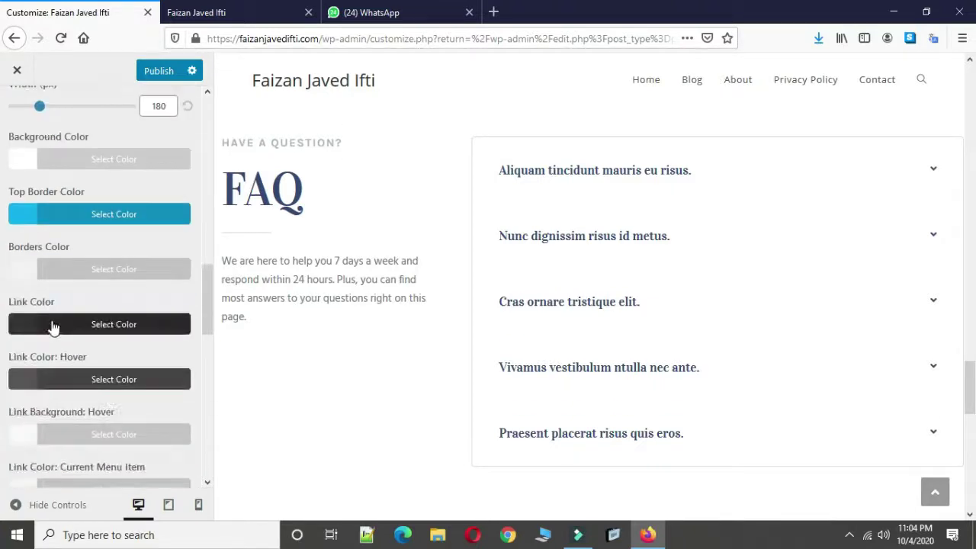
{"action": "scroll", "coordinate": [54, 324], "scroll_direction": "up", "scroll_amount": 10}
{"action": "left_click", "coordinate": [17, 111]}
{"action": "left_click", "coordinate": [76, 265]}
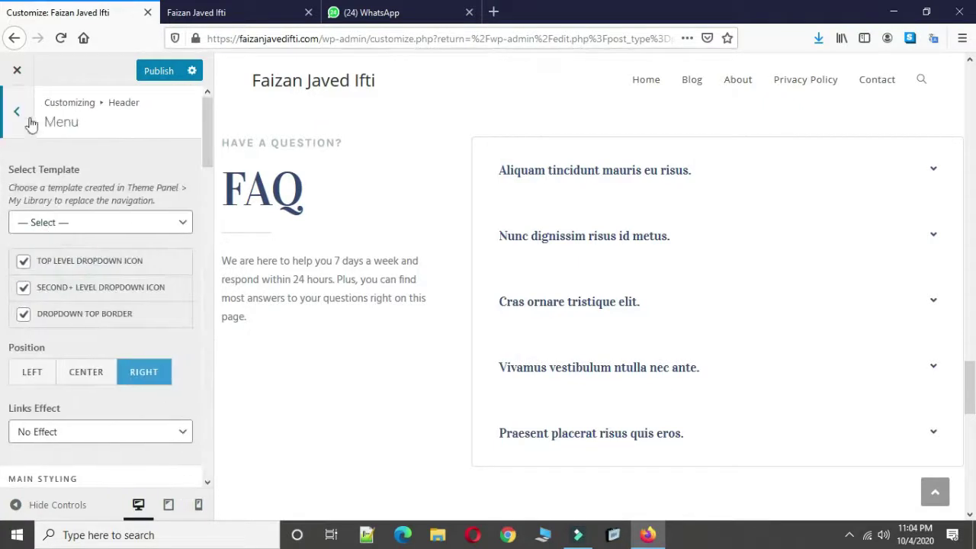
Set the menu items' left/right padding to 15 px.
{"action": "scroll", "coordinate": [72, 274], "scroll_direction": "down", "scroll_amount": 3}
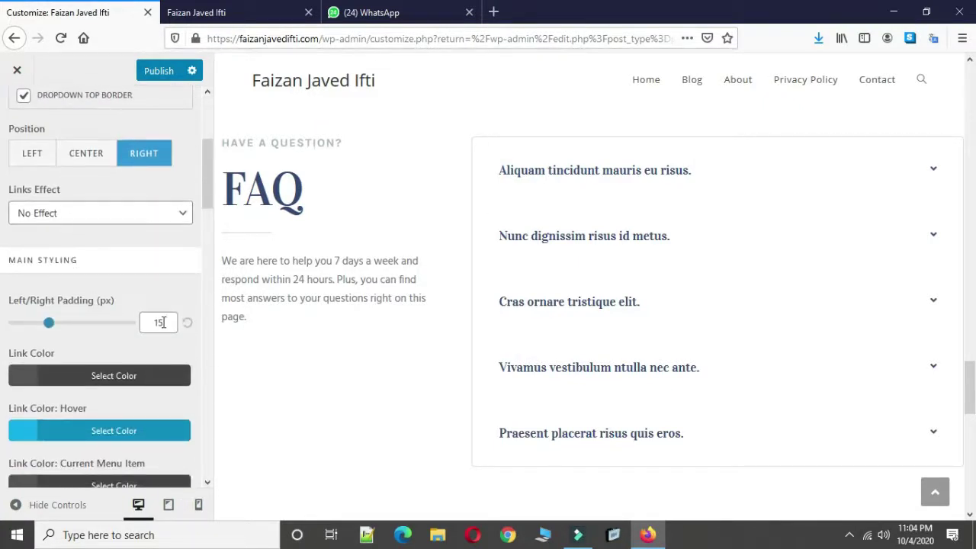
{"action": "left_click_drag", "start_coordinate": [56, 329], "coordinate": [92, 328]}
{"action": "scroll", "coordinate": [95, 349], "scroll_direction": "down", "scroll_amount": 8}
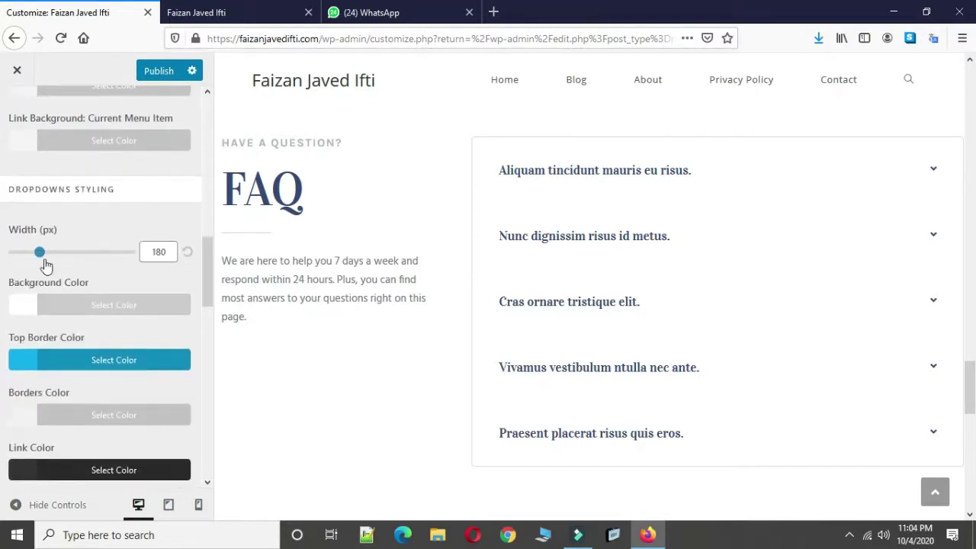
{"action": "left_click_drag", "start_coordinate": [40, 255], "coordinate": [68, 257]}
{"action": "scroll", "coordinate": [61, 269], "scroll_direction": "down", "scroll_amount": 5}
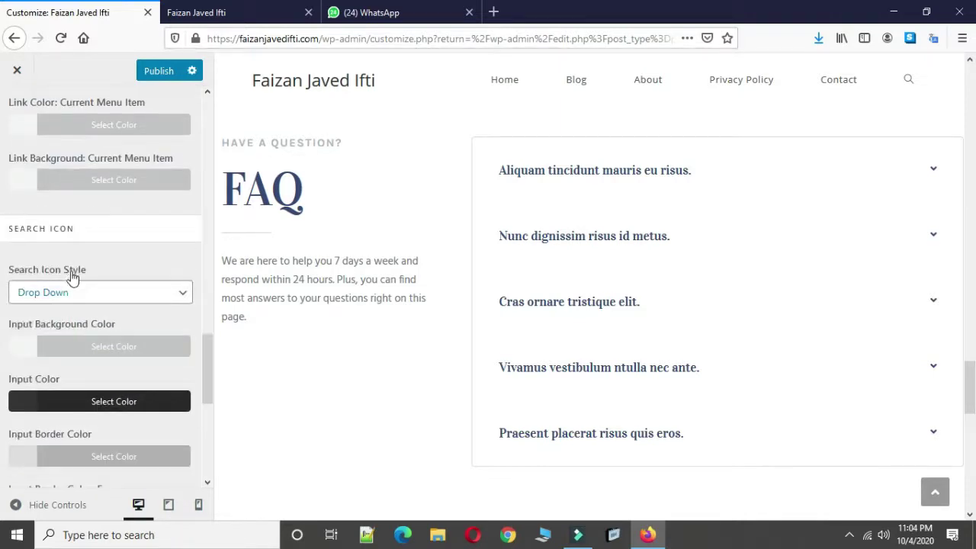
{"action": "scroll", "coordinate": [76, 305], "scroll_direction": "down", "scroll_amount": 4}
{"action": "scroll", "coordinate": [76, 305], "scroll_direction": "up", "scroll_amount": 7}
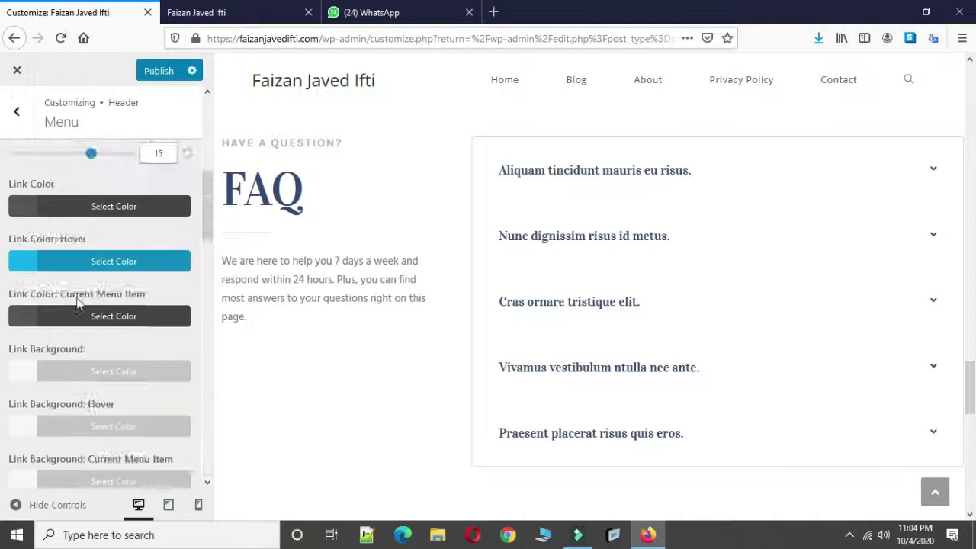
{"action": "scroll", "coordinate": [76, 303], "scroll_direction": "up", "scroll_amount": 5}
{"action": "scroll", "coordinate": [78, 304], "scroll_direction": "down", "scroll_amount": 2}
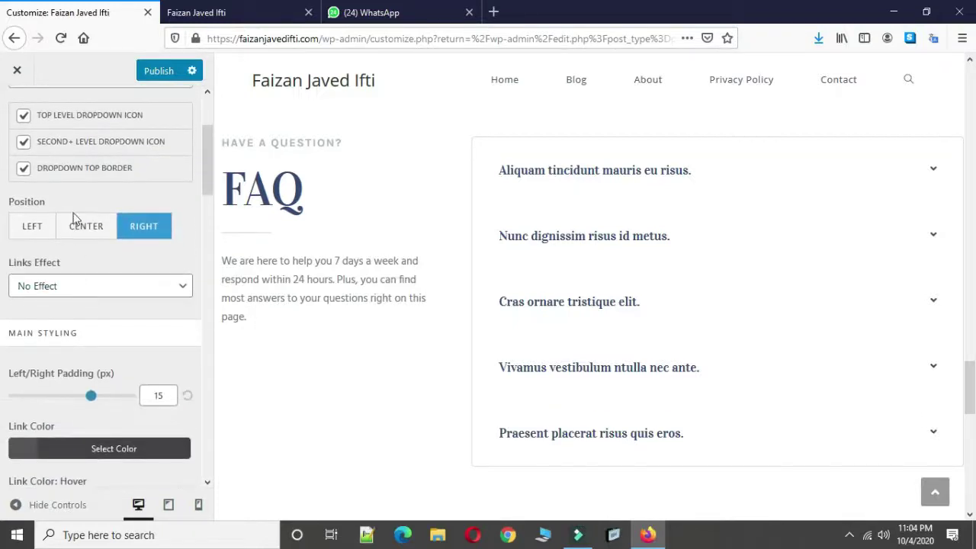
{"action": "scroll", "coordinate": [87, 275], "scroll_direction": "down", "scroll_amount": 3}
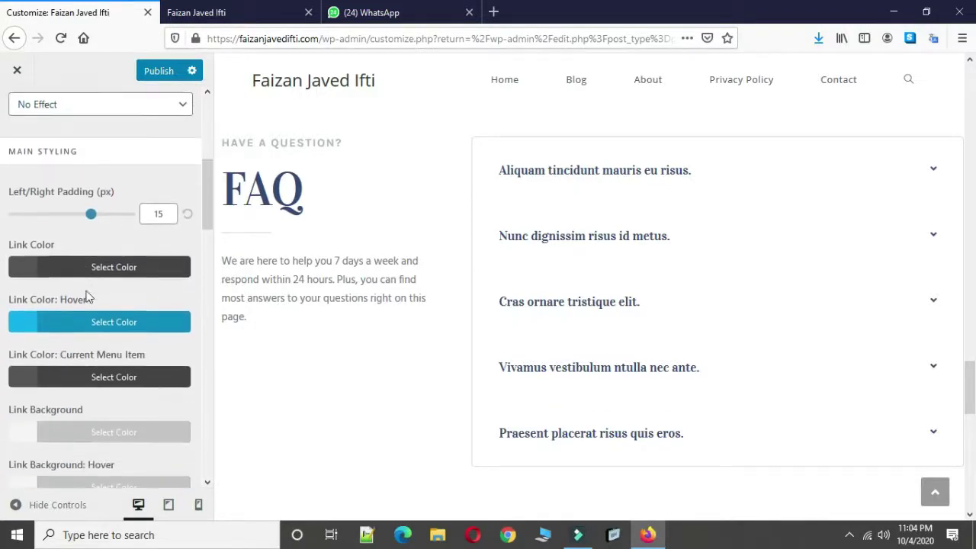
Make menu links black with a blue #102dd1 hover colour.
{"action": "left_click", "coordinate": [99, 236]}
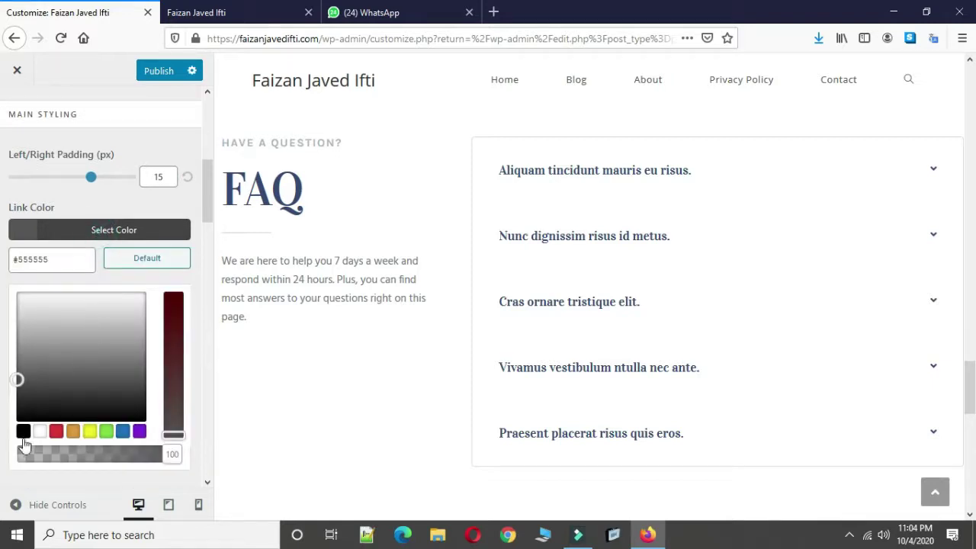
{"action": "left_click", "coordinate": [16, 415]}
{"action": "left_click", "coordinate": [3, 282]}
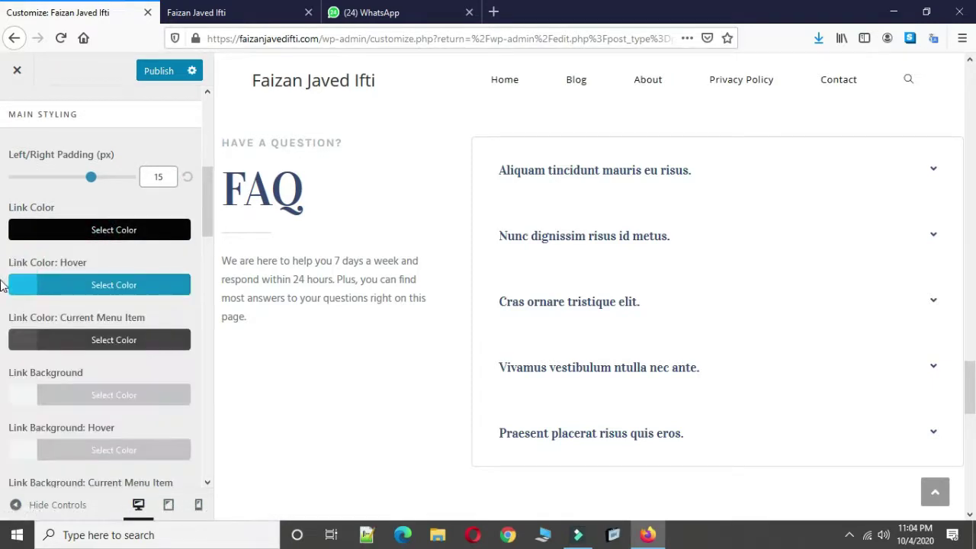
{"action": "left_click", "coordinate": [88, 290]}
{"action": "left_click_drag", "start_coordinate": [89, 386], "coordinate": [100, 371]}
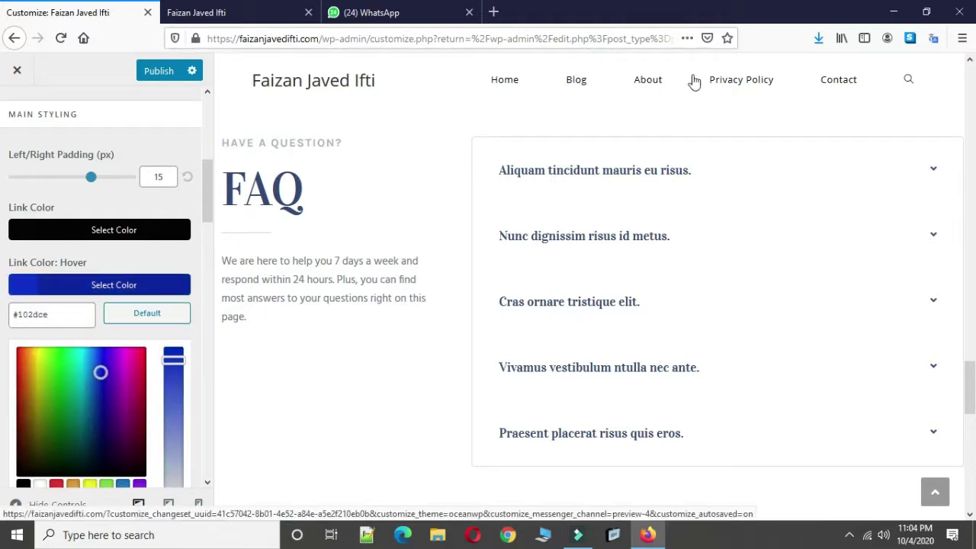
{"action": "left_click", "coordinate": [102, 263]}
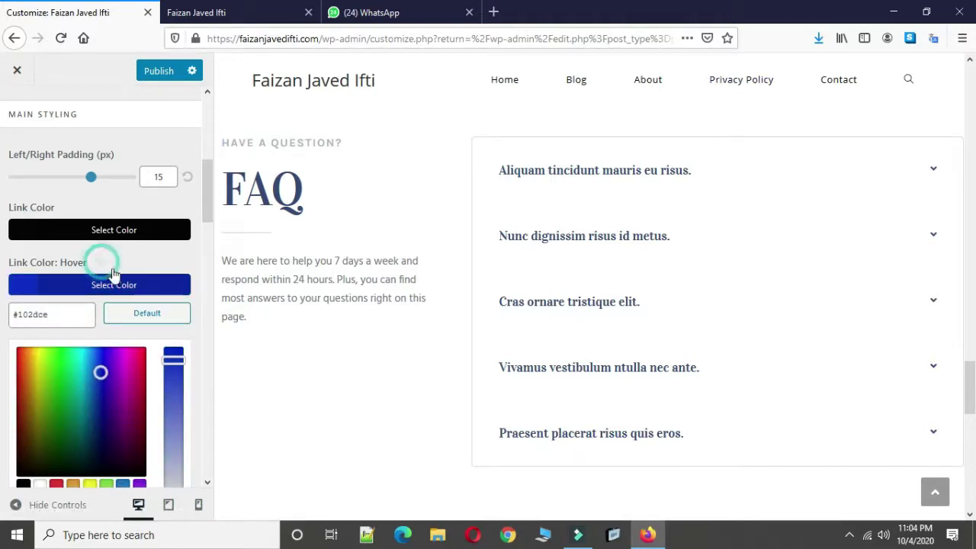
{"action": "scroll", "coordinate": [69, 458], "scroll_direction": "down", "scroll_amount": 3}
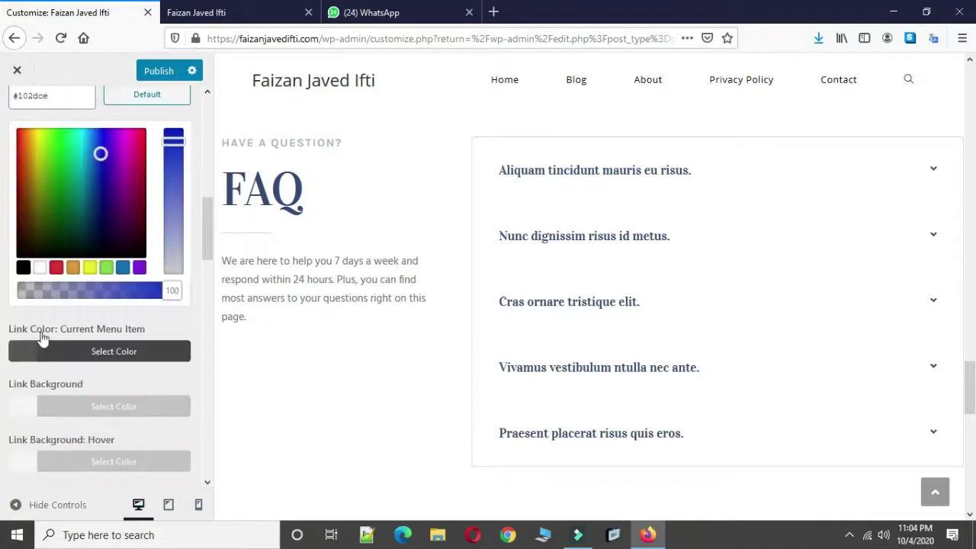
{"action": "left_click", "coordinate": [36, 324]}
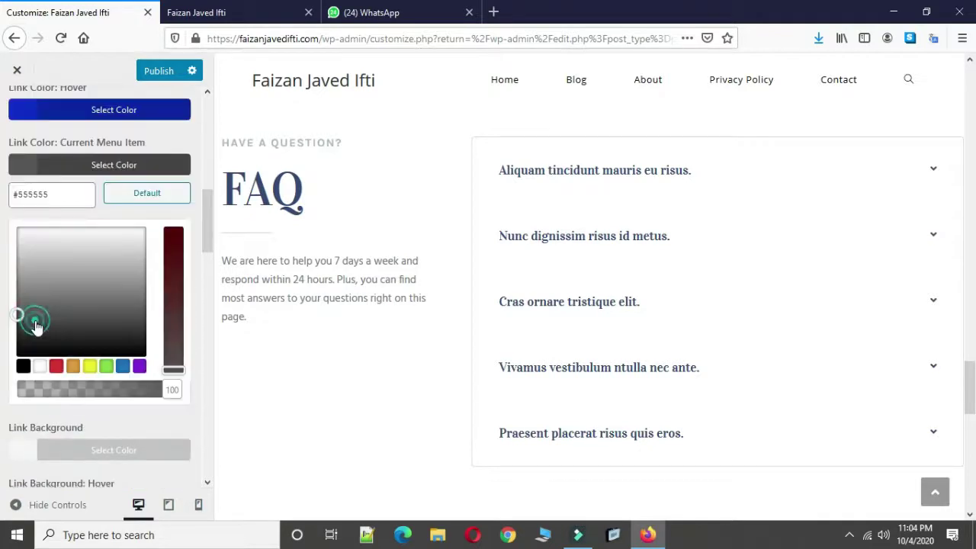
{"action": "left_click", "coordinate": [45, 416]}
{"action": "scroll", "coordinate": [105, 381], "scroll_direction": "down", "scroll_amount": 3}
{"action": "left_click", "coordinate": [105, 339]}
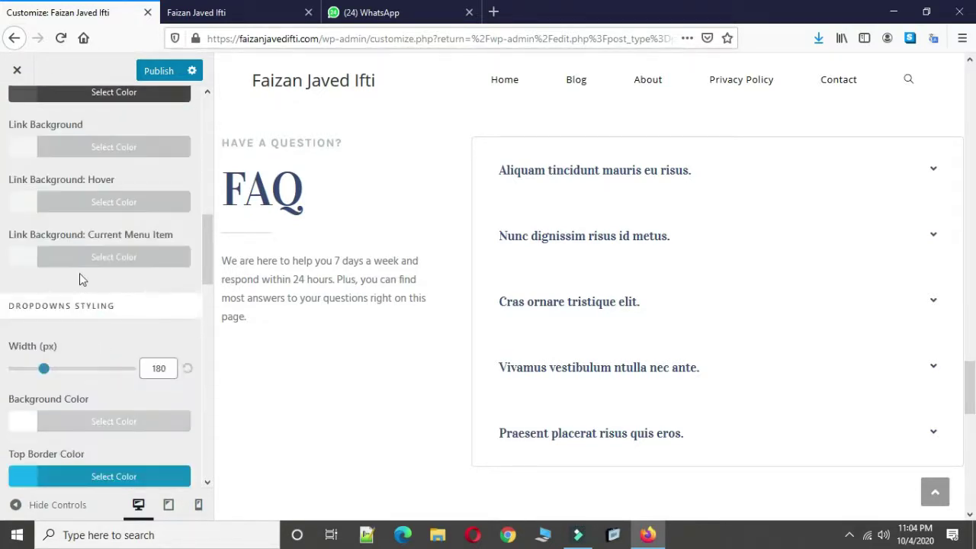
{"action": "scroll", "coordinate": [79, 278], "scroll_direction": "up", "scroll_amount": 5}
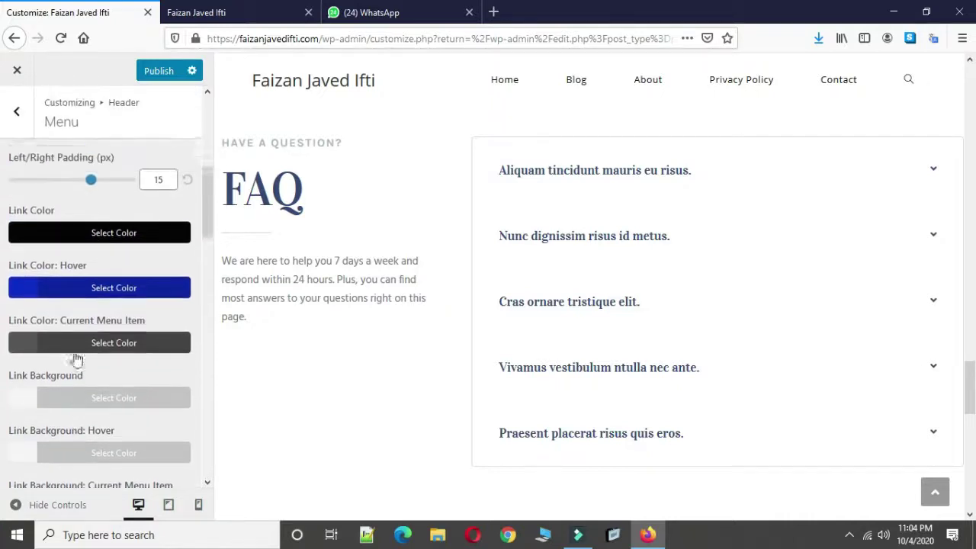
{"action": "scroll", "coordinate": [76, 358], "scroll_direction": "down", "scroll_amount": 2}
Try several menu link background colours, settling on white.
{"action": "left_click", "coordinate": [73, 294]}
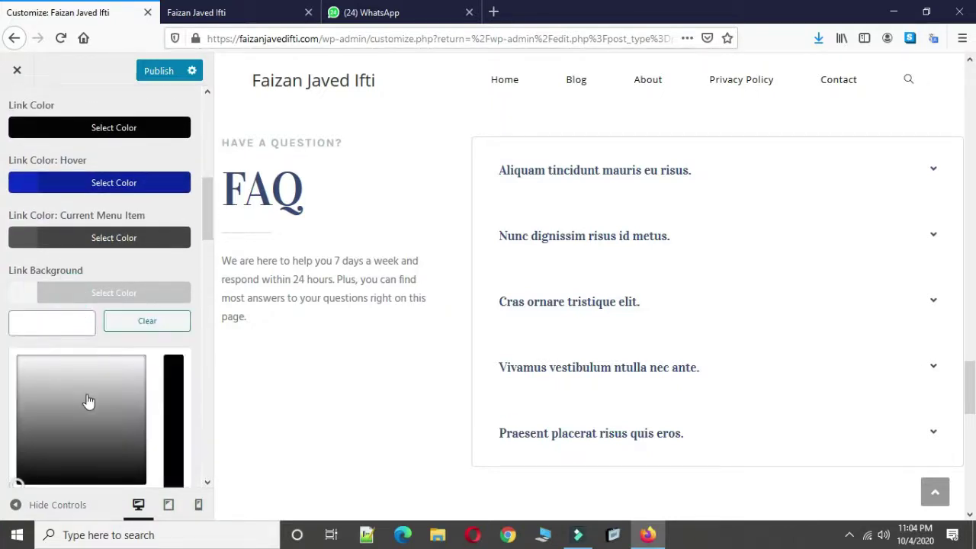
{"action": "scroll", "coordinate": [81, 377], "scroll_direction": "down", "scroll_amount": 3}
{"action": "left_click", "coordinate": [90, 350]}
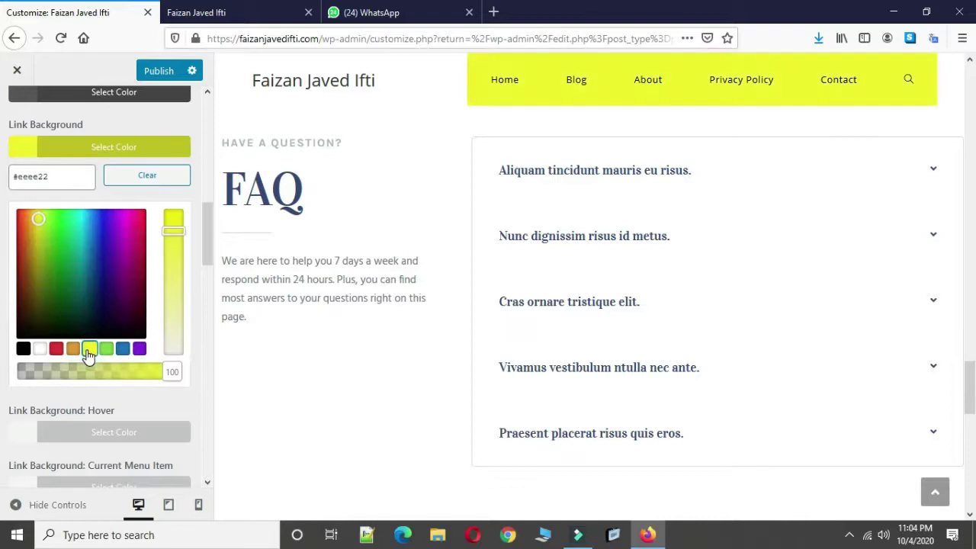
{"action": "left_click_drag", "start_coordinate": [54, 290], "coordinate": [17, 336]}
{"action": "left_click", "coordinate": [126, 238]}
{"action": "mouse_move", "coordinate": [135, 238]}
{"action": "left_mouse_down"}
{"action": "mouse_move", "coordinate": [145, 226]}
{"action": "mouse_move", "coordinate": [61, 218]}
{"action": "mouse_move", "coordinate": [87, 224]}
{"action": "mouse_move", "coordinate": [90, 251]}
{"action": "left_mouse_up"}
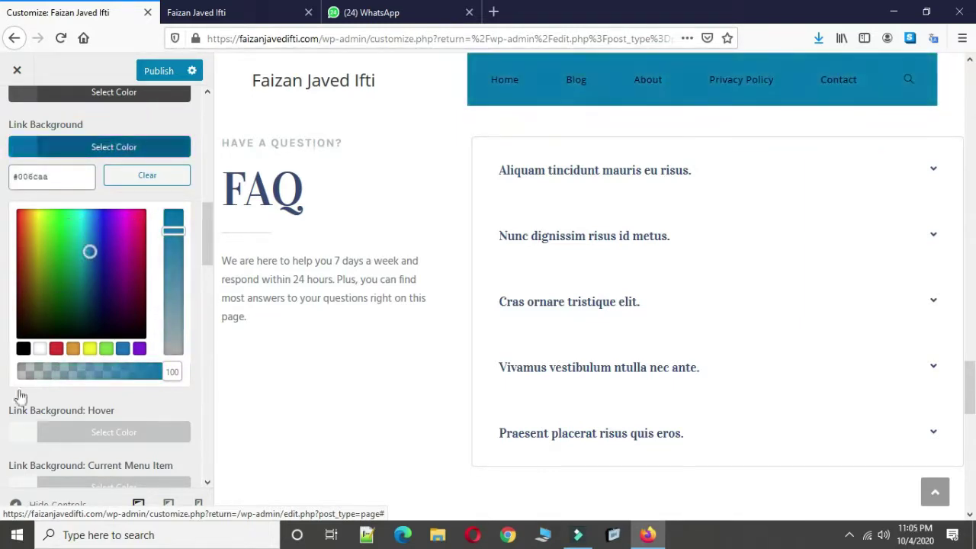
{"action": "left_click", "coordinate": [40, 348]}
{"action": "scroll", "coordinate": [102, 349], "scroll_direction": "down", "scroll_amount": 3}
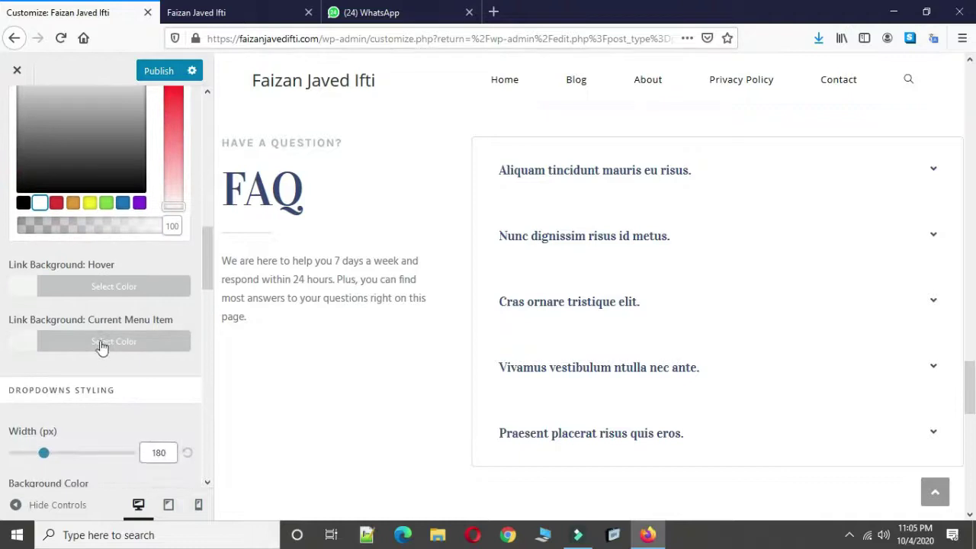
Set the link hover background to yellow #eeee22 and publish the menu styling.
{"action": "left_click", "coordinate": [81, 291]}
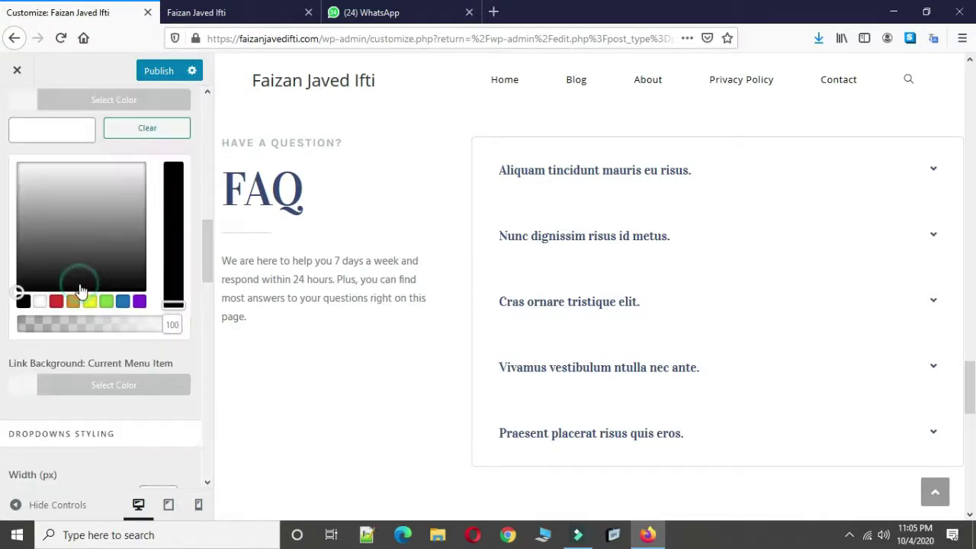
{"action": "left_click", "coordinate": [56, 302]}
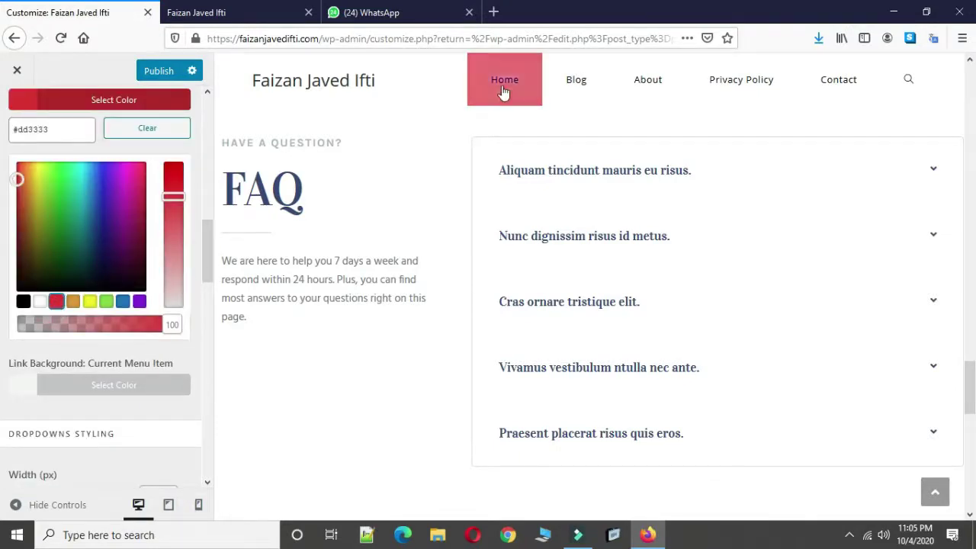
{"action": "left_click", "coordinate": [90, 302]}
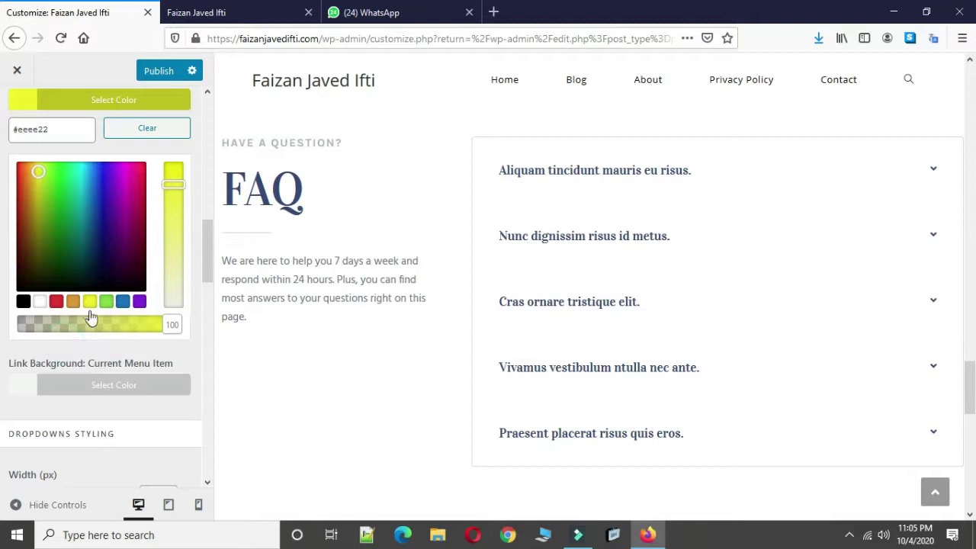
{"action": "left_click", "coordinate": [143, 152]}
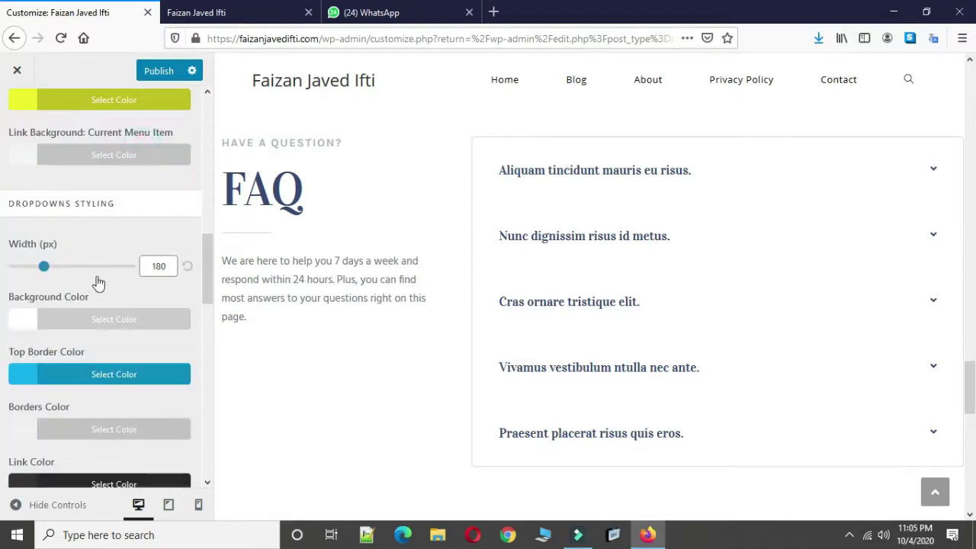
{"action": "left_click", "coordinate": [86, 162]}
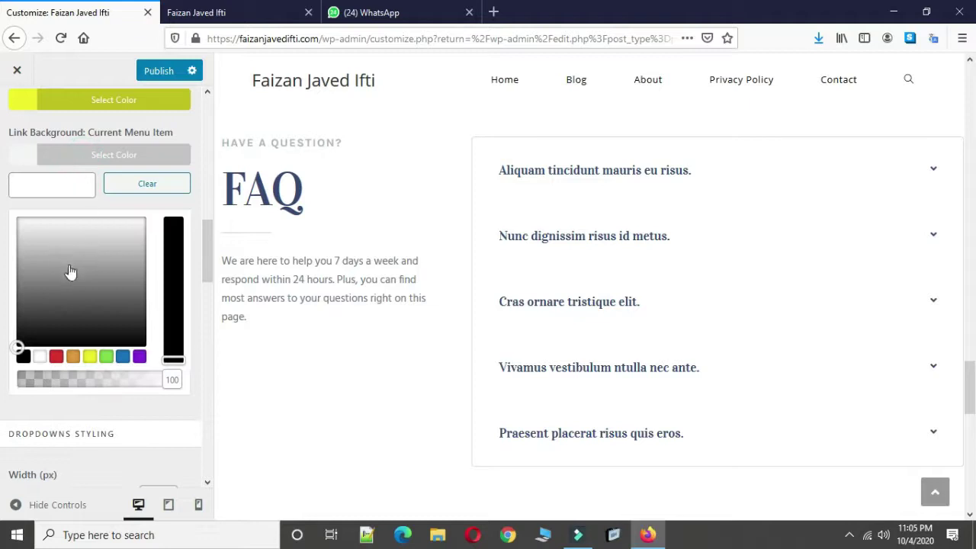
{"action": "left_click", "coordinate": [3, 216]}
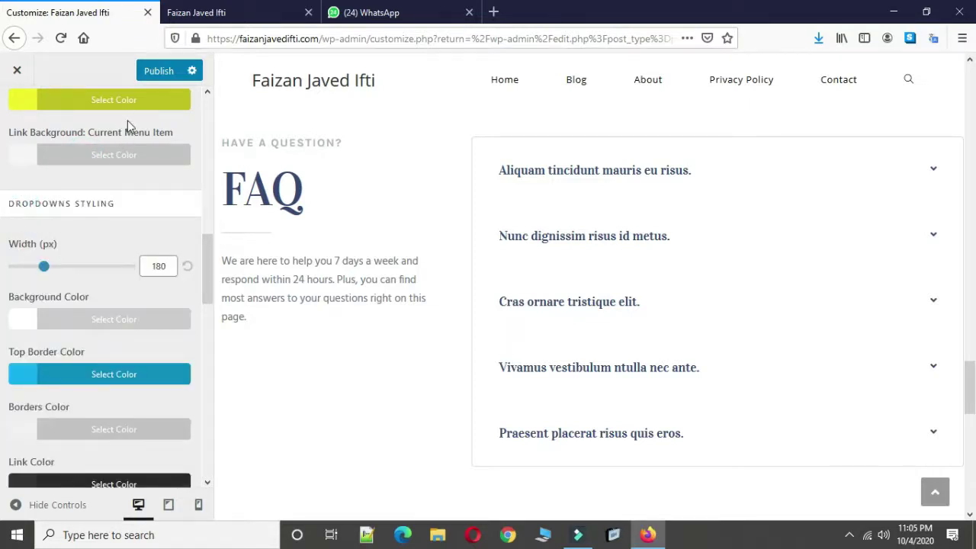
{"action": "left_click", "coordinate": [153, 71]}
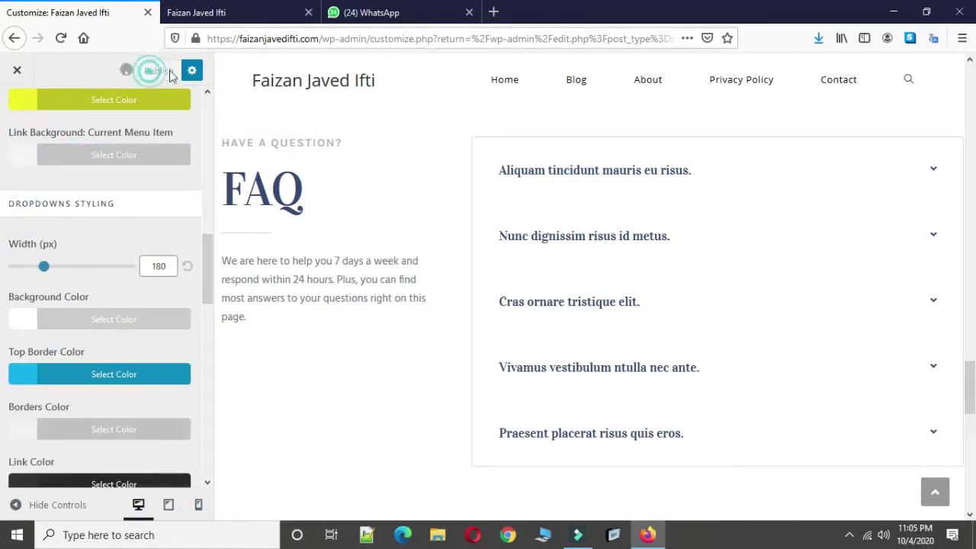
Check the published menu on the live site, then exit the Customizer to the admin Pages list.
{"action": "left_click", "coordinate": [222, 12]}
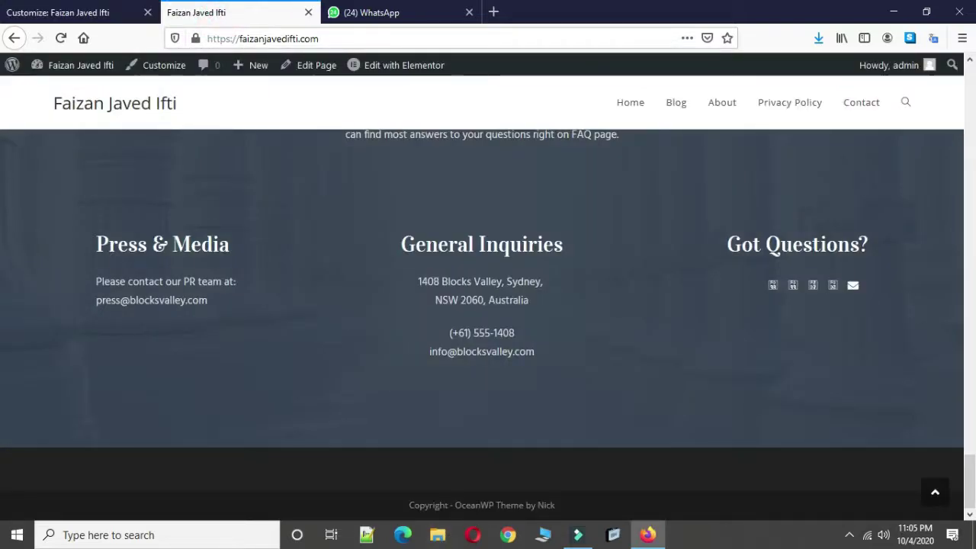
{"action": "left_click", "coordinate": [76, 13]}
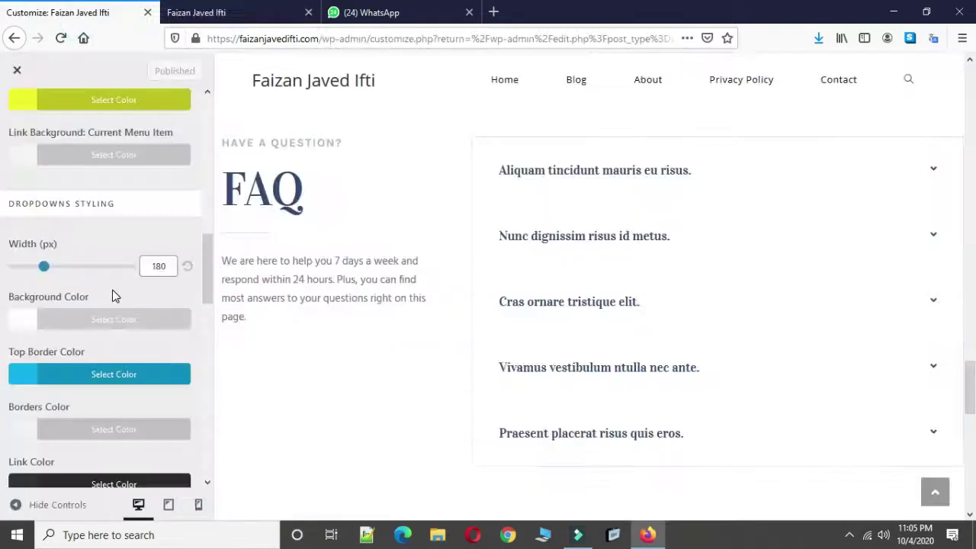
{"action": "left_click", "coordinate": [21, 71]}
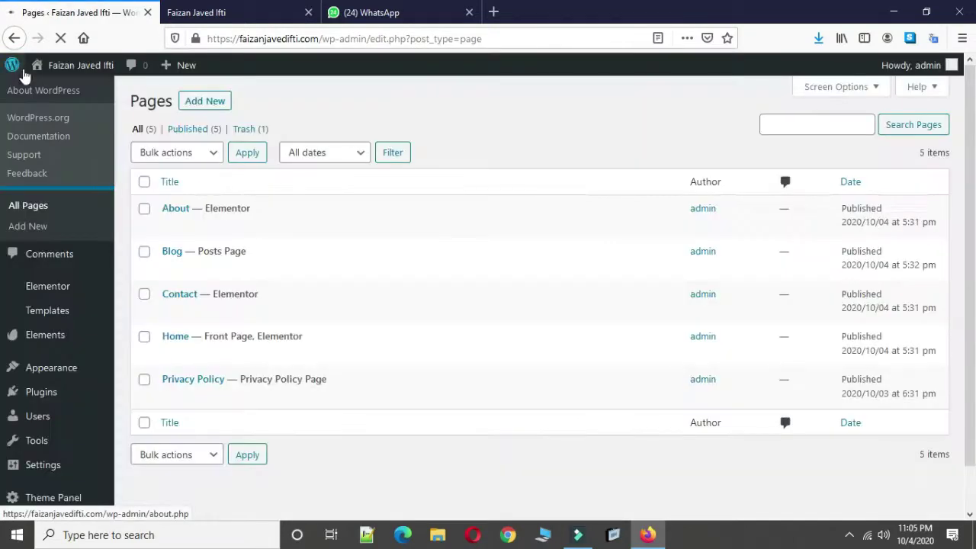
In the Theme Editor, dismiss the Heads up warning and load OceanWP's footer-pwa.php template.
{"action": "scroll", "coordinate": [53, 334], "scroll_direction": "down", "scroll_amount": 1}
{"action": "scroll", "coordinate": [54, 333], "scroll_direction": "down", "scroll_amount": 1}
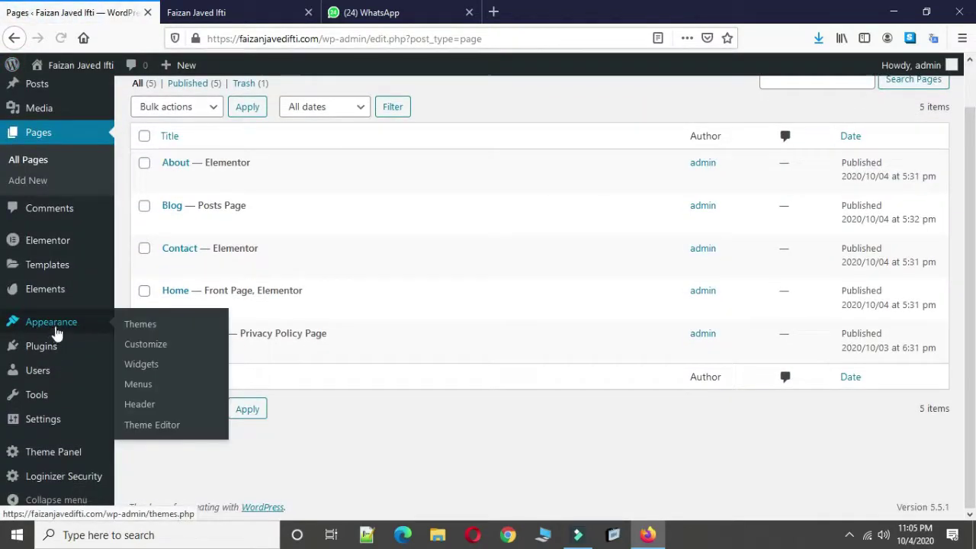
{"action": "left_click", "coordinate": [169, 427]}
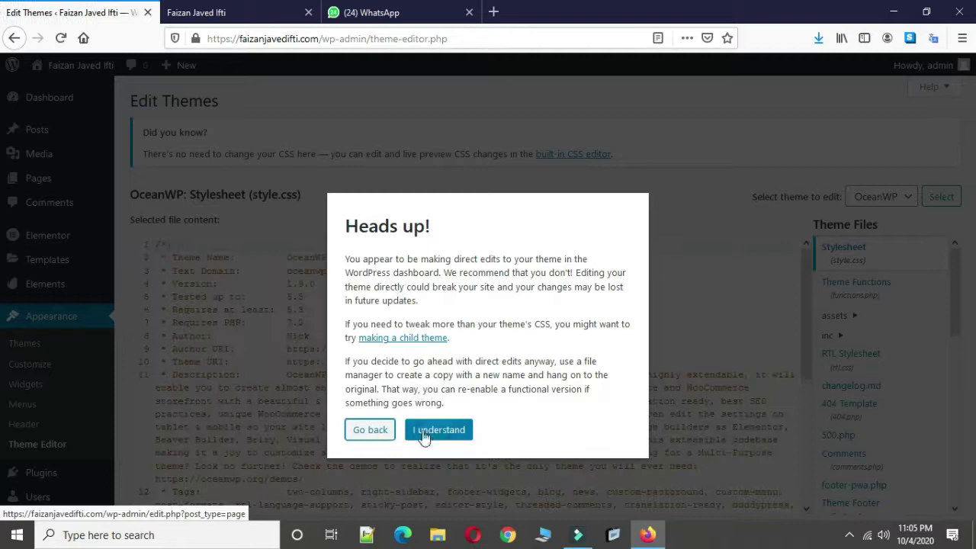
{"action": "left_click", "coordinate": [439, 430]}
{"action": "scroll", "coordinate": [432, 412], "scroll_direction": "down", "scroll_amount": 5}
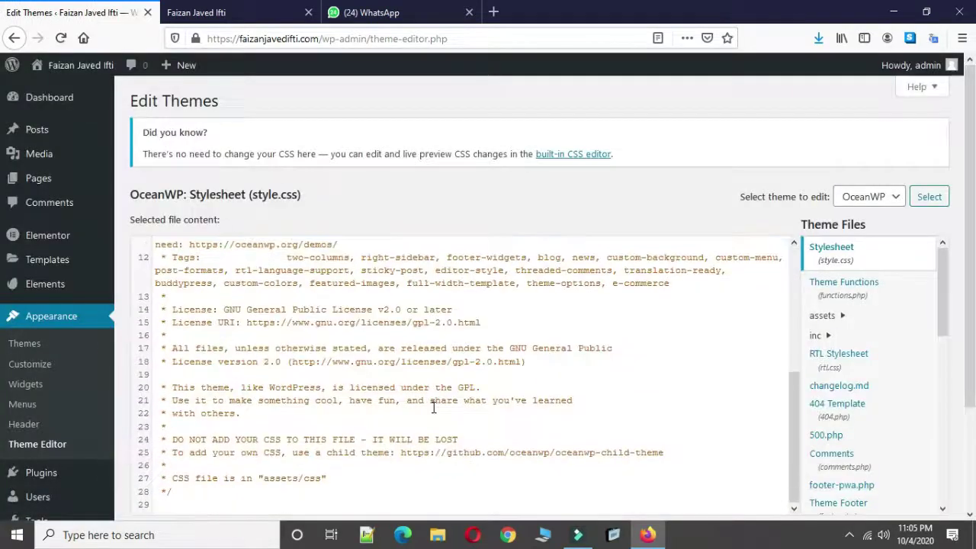
{"action": "scroll", "coordinate": [432, 413], "scroll_direction": "up", "scroll_amount": 1}
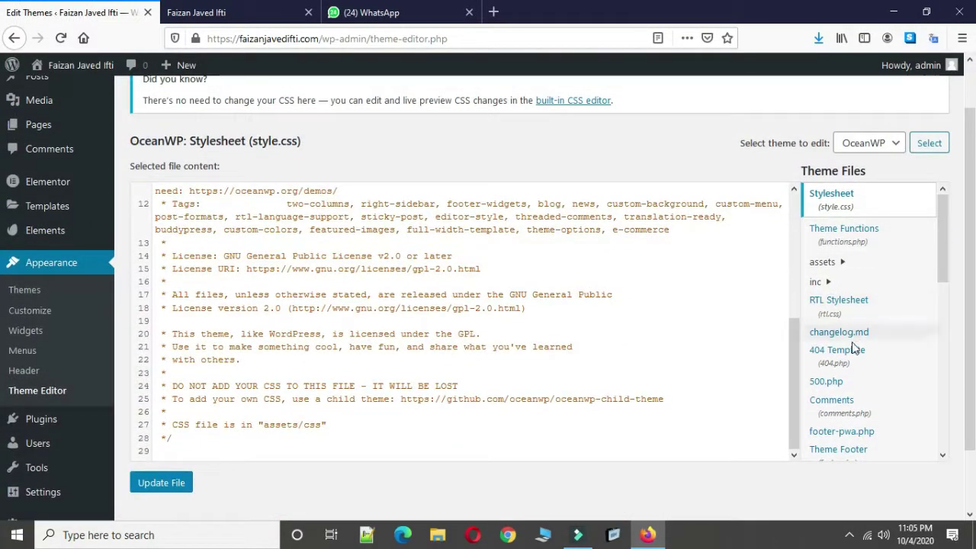
{"action": "scroll", "coordinate": [855, 349], "scroll_direction": "down", "scroll_amount": 1}
{"action": "left_click_drag", "start_coordinate": [952, 177], "coordinate": [929, 234]}
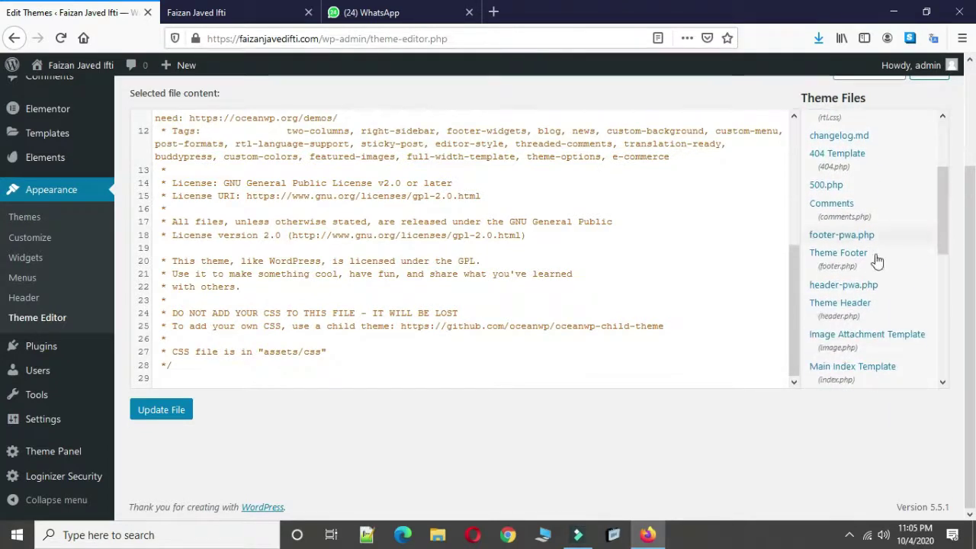
{"action": "left_click", "coordinate": [844, 235]}
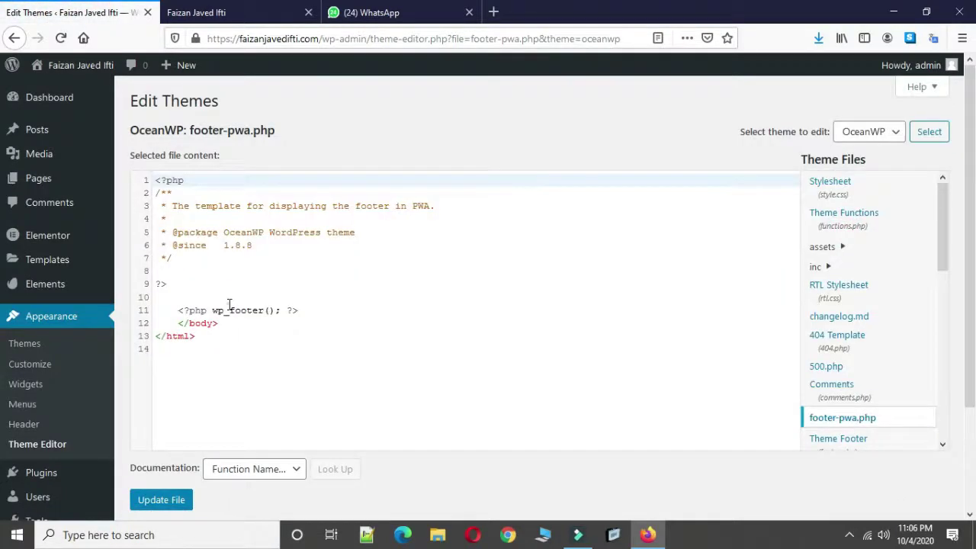
Expand the partials folder in the theme's file list.
{"action": "left_click", "coordinate": [229, 301]}
{"action": "left_click", "coordinate": [247, 312]}
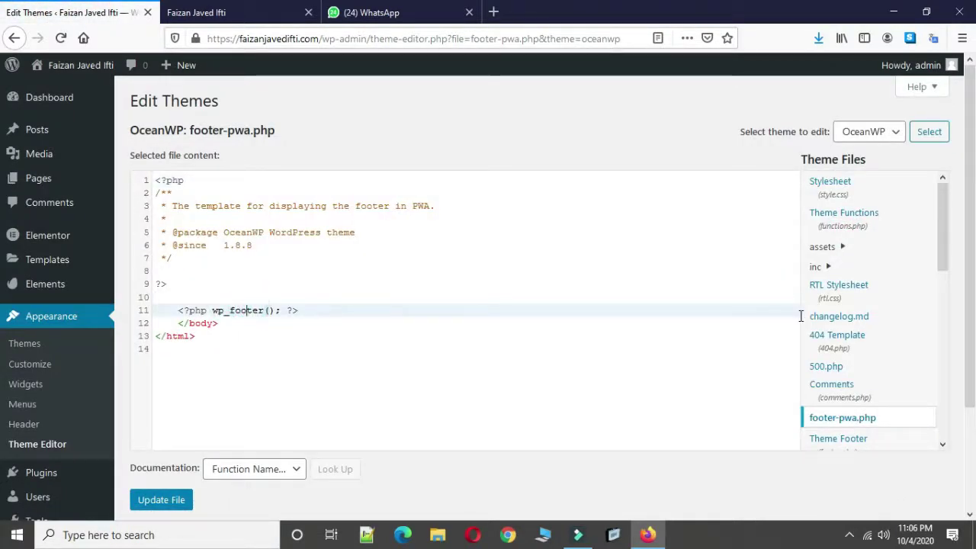
{"action": "left_click", "coordinate": [843, 246]}
{"action": "left_click", "coordinate": [842, 250]}
{"action": "scroll", "coordinate": [818, 339], "scroll_direction": "down", "scroll_amount": 3}
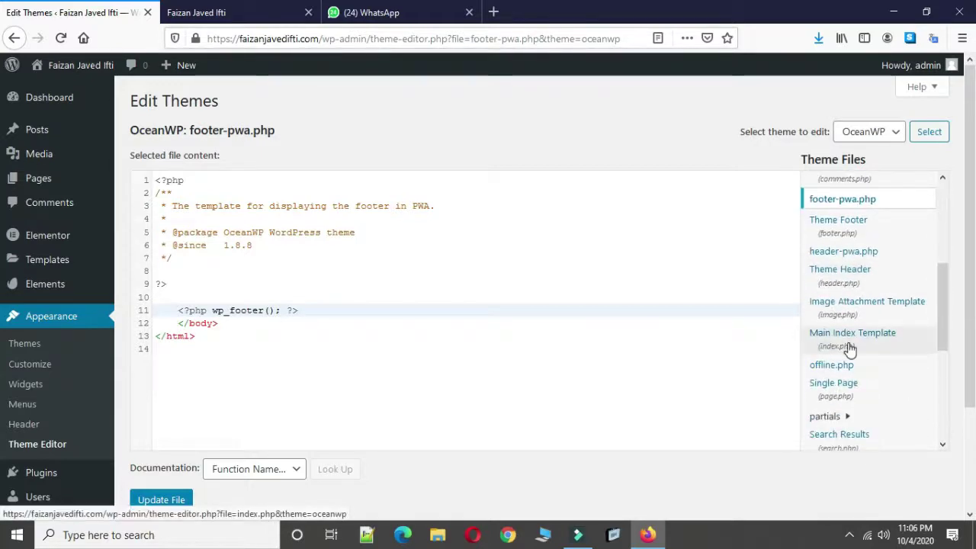
{"action": "left_click", "coordinate": [850, 416]}
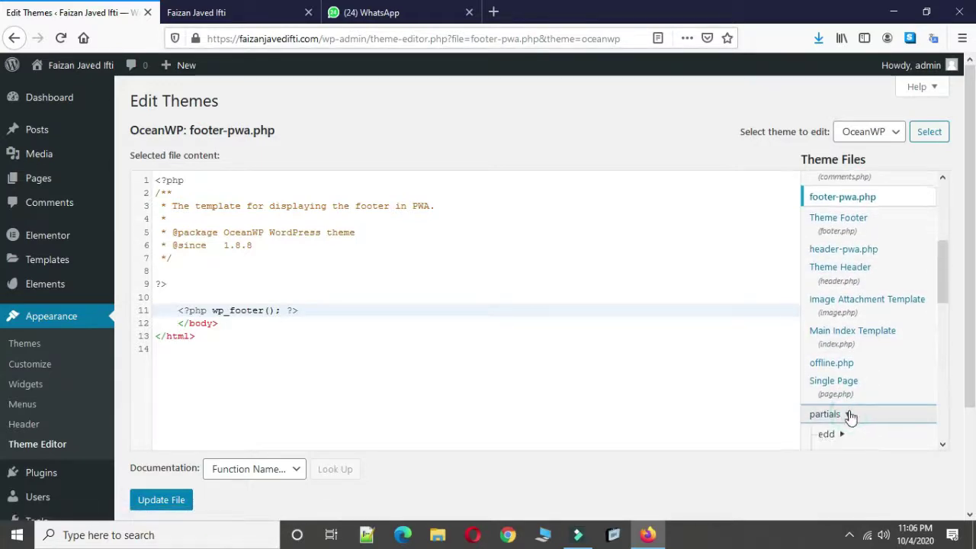
{"action": "scroll", "coordinate": [852, 417], "scroll_direction": "down", "scroll_amount": 3}
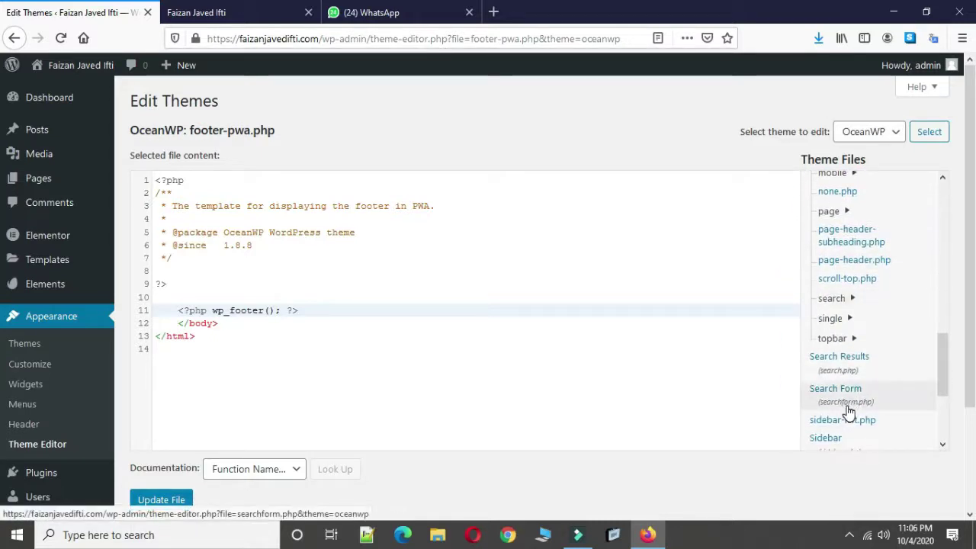
{"action": "scroll", "coordinate": [849, 412], "scroll_direction": "down", "scroll_amount": 4}
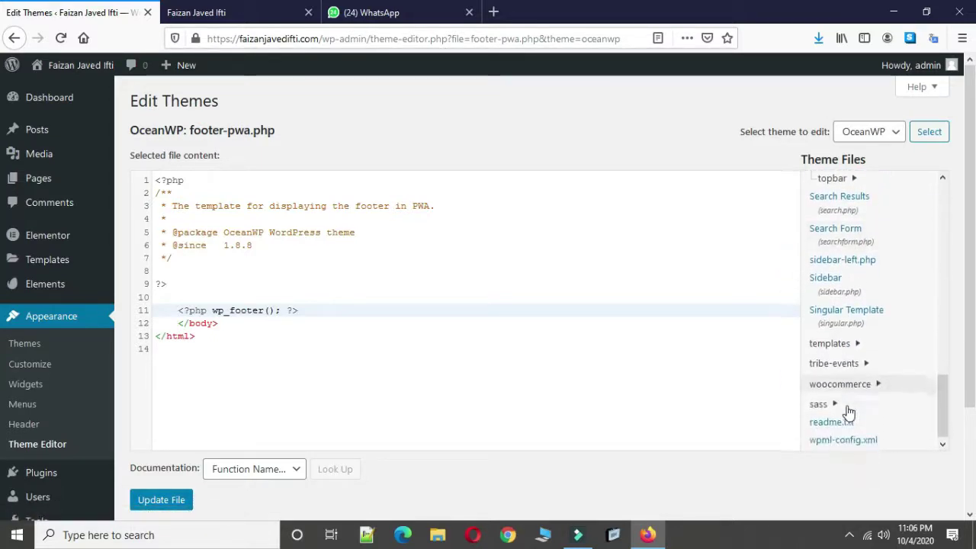
{"action": "scroll", "coordinate": [847, 412], "scroll_direction": "up", "scroll_amount": 7}
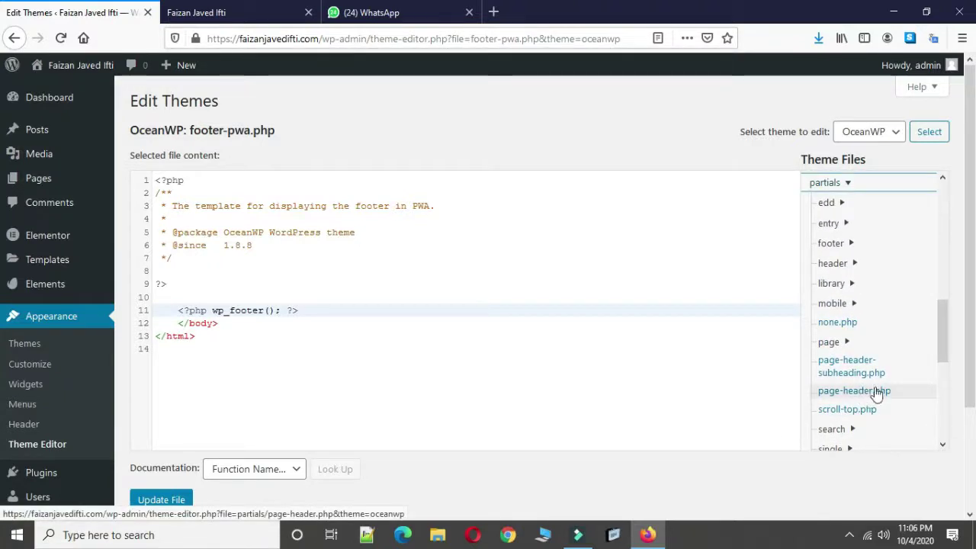
{"action": "scroll", "coordinate": [847, 358], "scroll_direction": "down", "scroll_amount": 2}
{"action": "scroll", "coordinate": [841, 337], "scroll_direction": "up", "scroll_amount": 2}
Open partials/footer/copyright.php in the theme editor.
{"action": "left_click", "coordinate": [846, 342]}
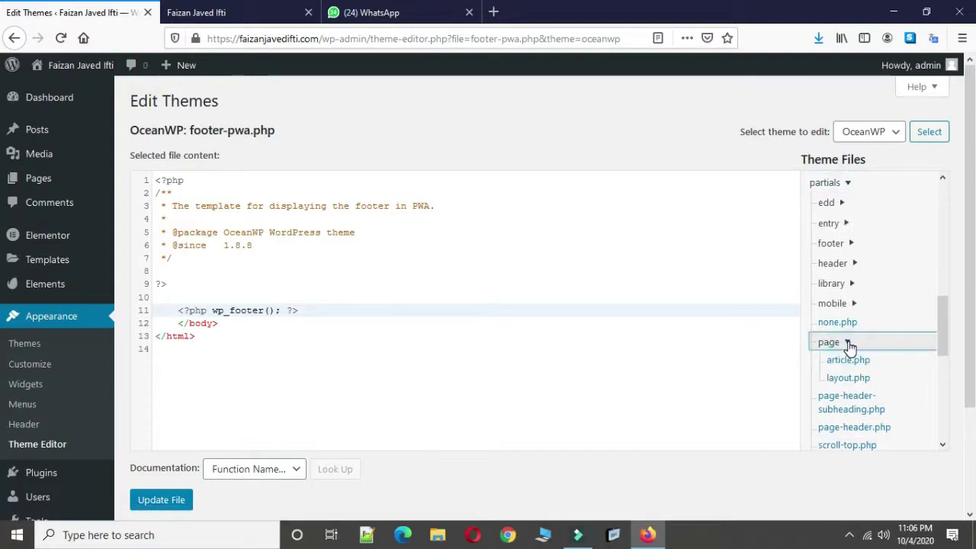
{"action": "left_click", "coordinate": [847, 342]}
{"action": "left_click", "coordinate": [854, 303]}
{"action": "left_click", "coordinate": [852, 264]}
{"action": "left_click", "coordinate": [853, 244]}
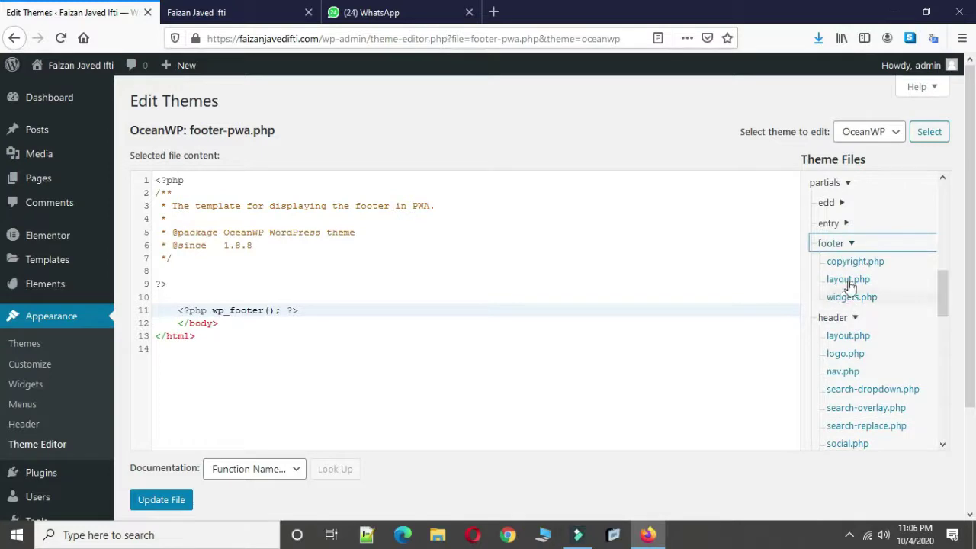
{"action": "left_click", "coordinate": [849, 264]}
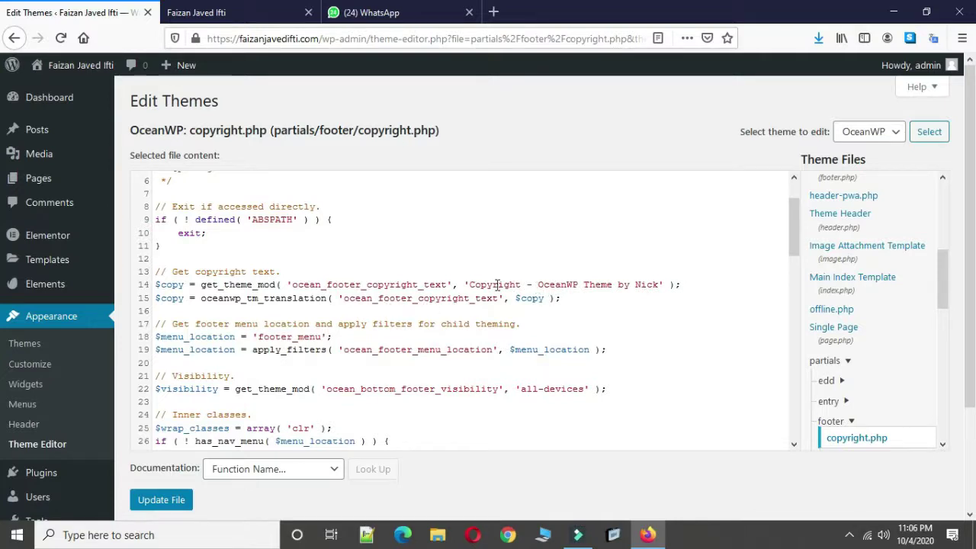
On line 14, replace the theme credit after 'Copyright - ' with the site owner's name.
{"action": "left_click_drag", "start_coordinate": [539, 286], "coordinate": [654, 286]}
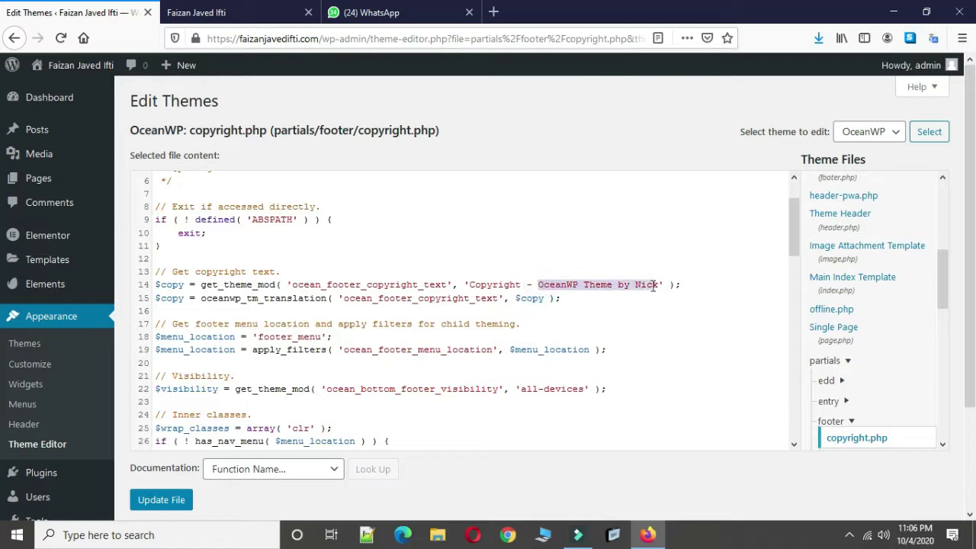
{"action": "left_click", "coordinate": [655, 285]}
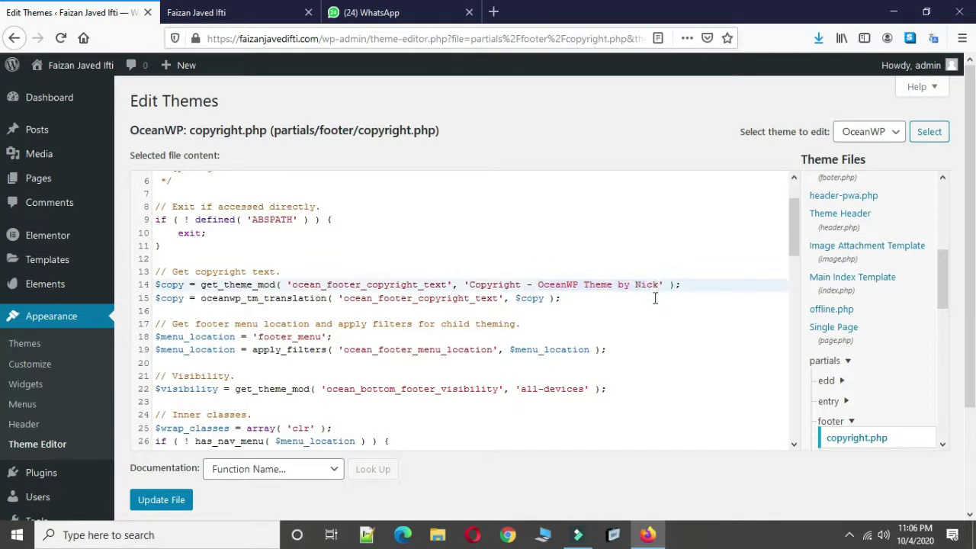
{"action": "key", "text": "BackSpace"}
{"action": "key", "text": "BackSpace"}
{"action": "key", "text": "BackSpace"}
{"action": "key", "text": "BackSpace"}
{"action": "key", "text": "BackSpace"}
{"action": "key", "text": "BackSpace"}
{"action": "key", "text": "BackSpace"}
{"action": "key", "text": "BackSpace"}
{"action": "key", "text": "BackSpace"}
{"action": "type", "text": "Fia"}
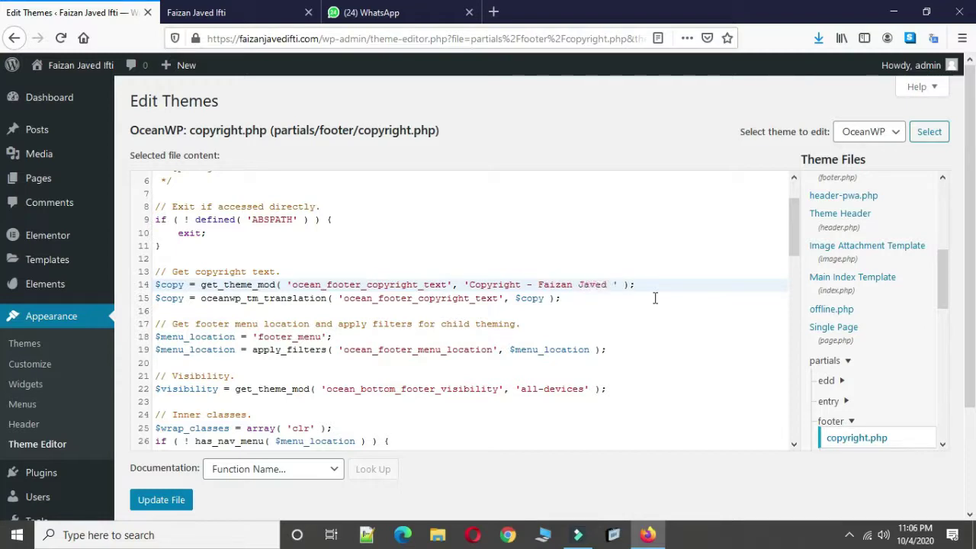
{"action": "key", "text": "Right"}
{"action": "key", "text": "Right"}
{"action": "key", "text": "Right"}
{"action": "key", "text": "Right"}
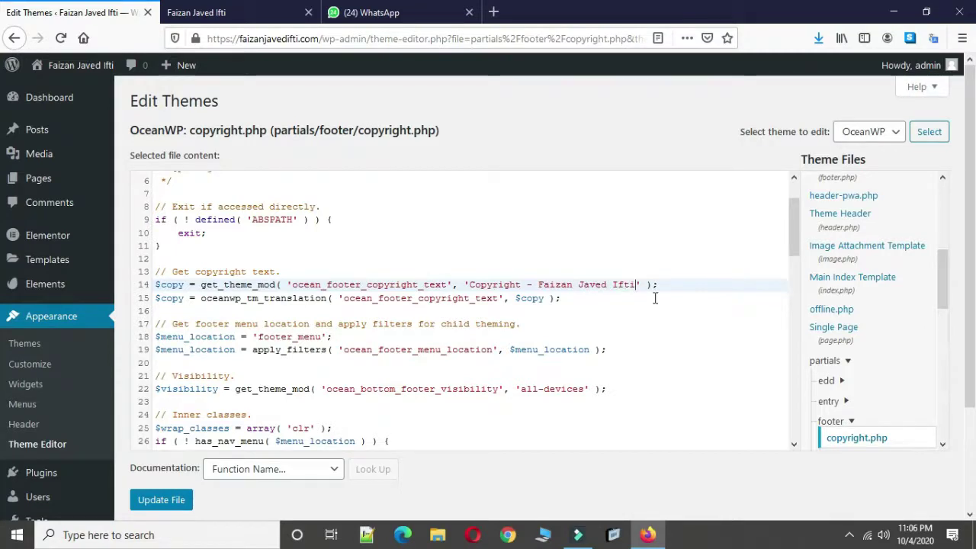
Save the edited copyright.php, then reload the live site to see the new footer.
{"action": "scroll", "coordinate": [593, 326], "scroll_direction": "down", "scroll_amount": 5}
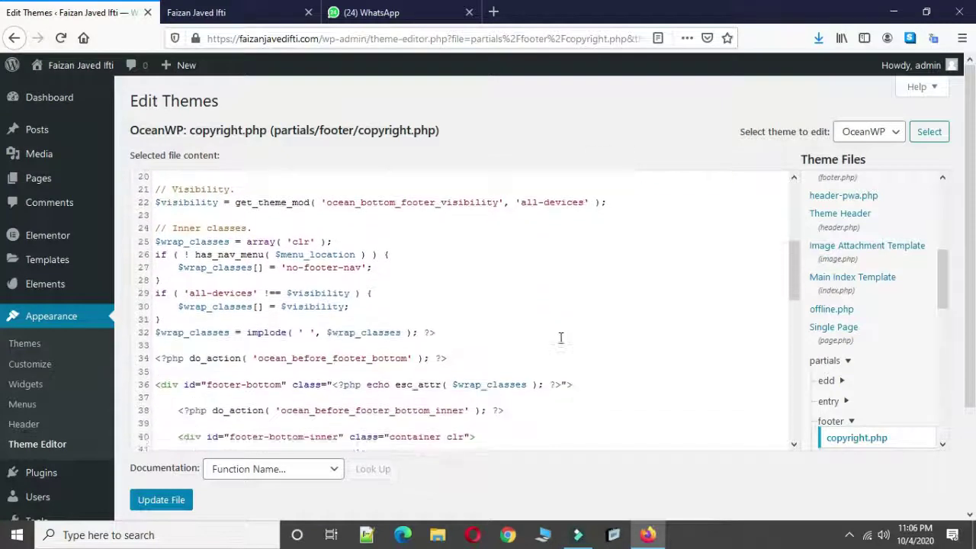
{"action": "scroll", "coordinate": [561, 338], "scroll_direction": "up", "scroll_amount": 2}
{"action": "scroll", "coordinate": [562, 338], "scroll_direction": "down", "scroll_amount": 3}
{"action": "scroll", "coordinate": [562, 338], "scroll_direction": "up", "scroll_amount": 1}
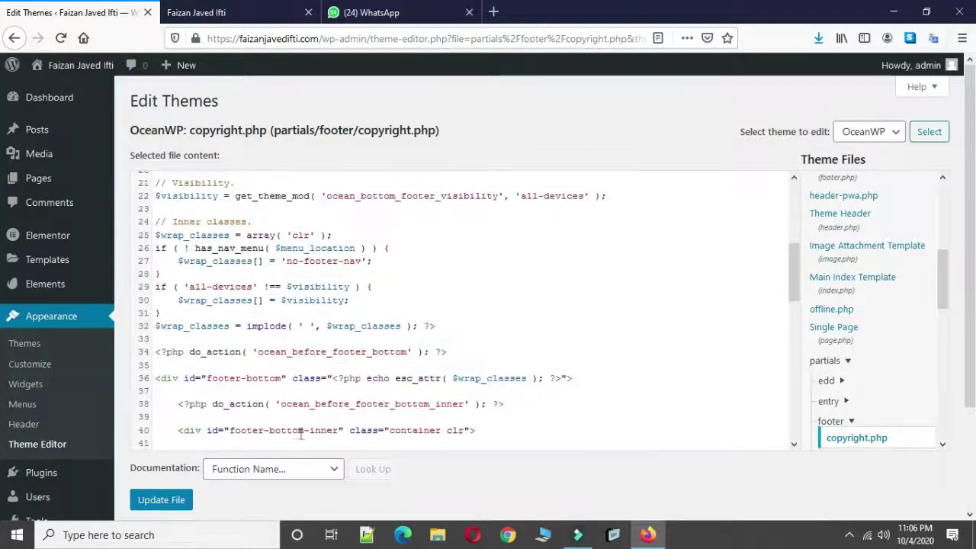
{"action": "left_click", "coordinate": [153, 502]}
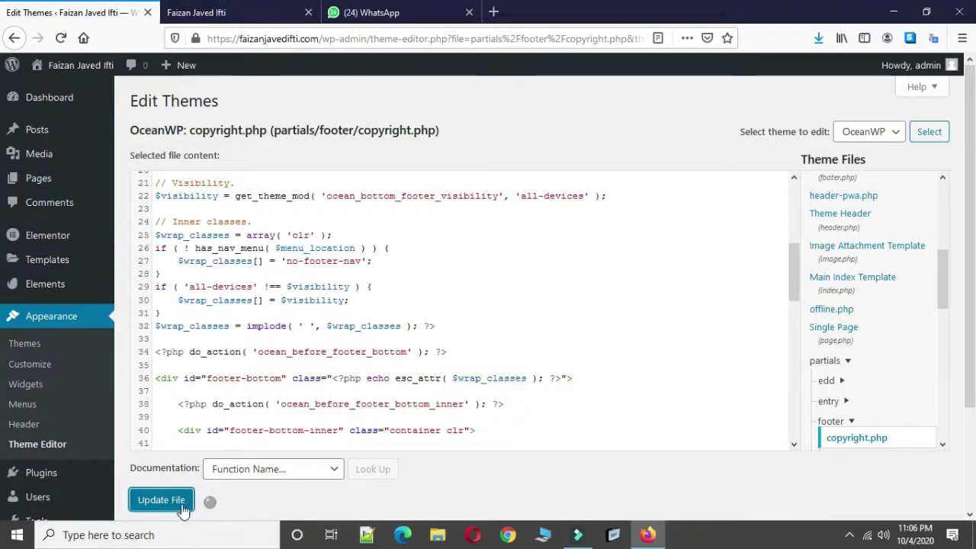
{"action": "left_click", "coordinate": [232, 21]}
{"action": "left_click", "coordinate": [62, 37]}
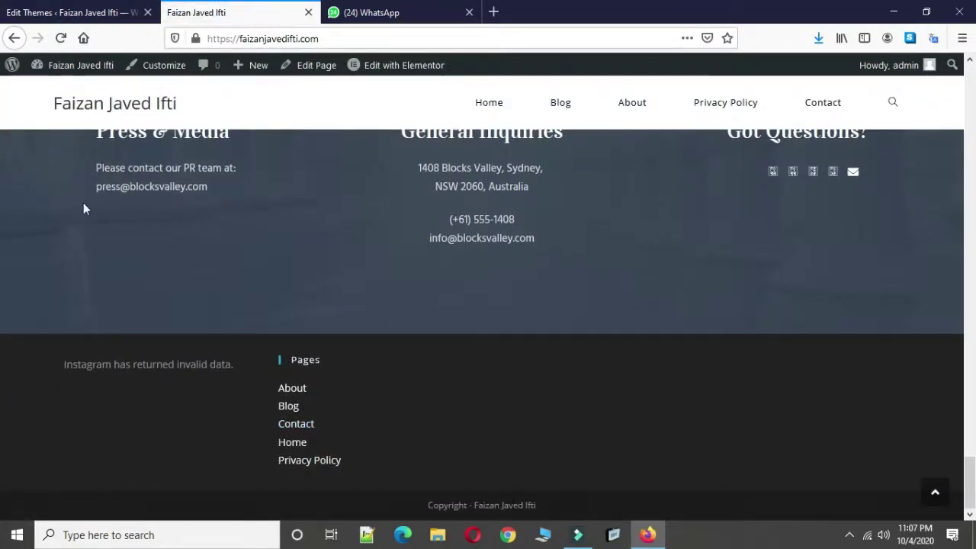
Minimize Firefox to the desktop after checking the footer's new copyright line.
{"action": "left_click", "coordinate": [893, 10]}
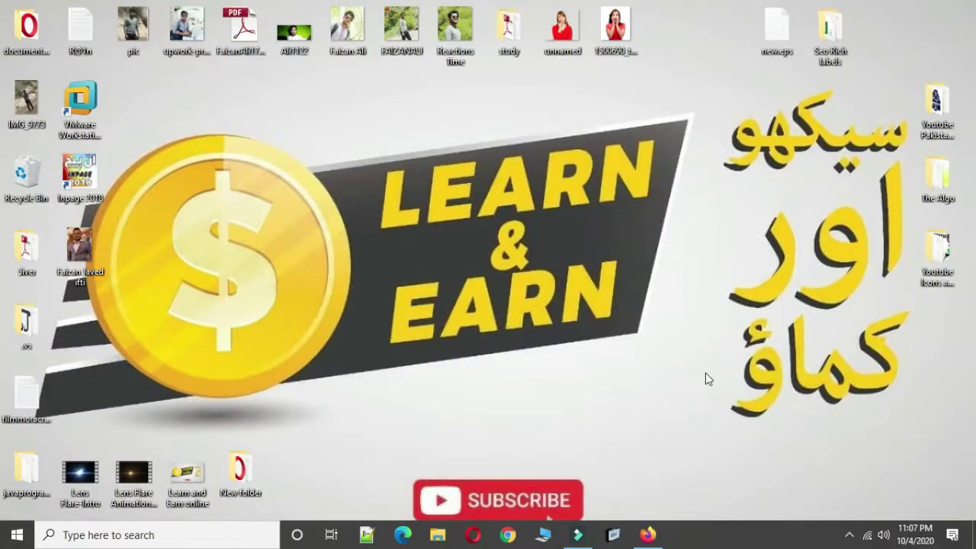